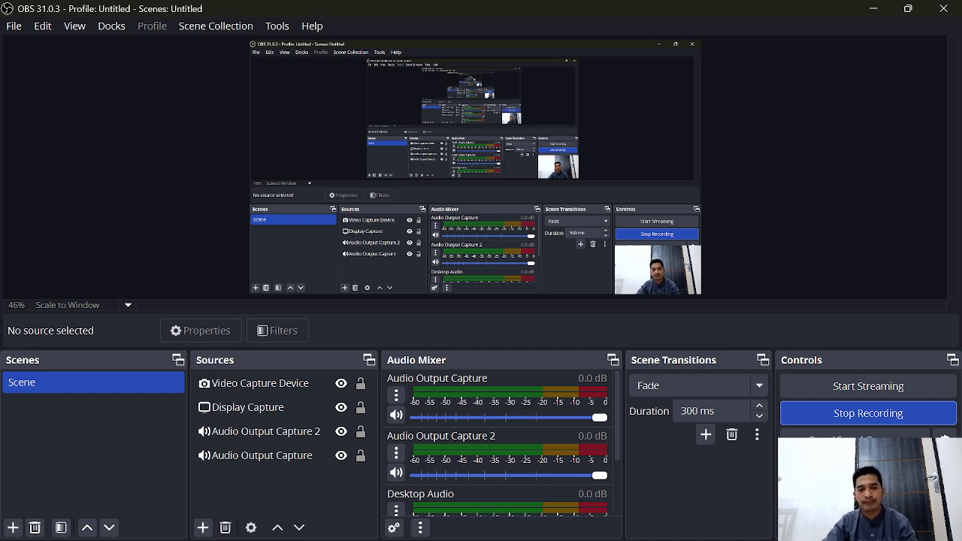
# Step: Switch to Revit and create a new project from the Metric Multi-discipline template
pyautogui.moveTo(636, 539)
pyautogui.click(635, 500)
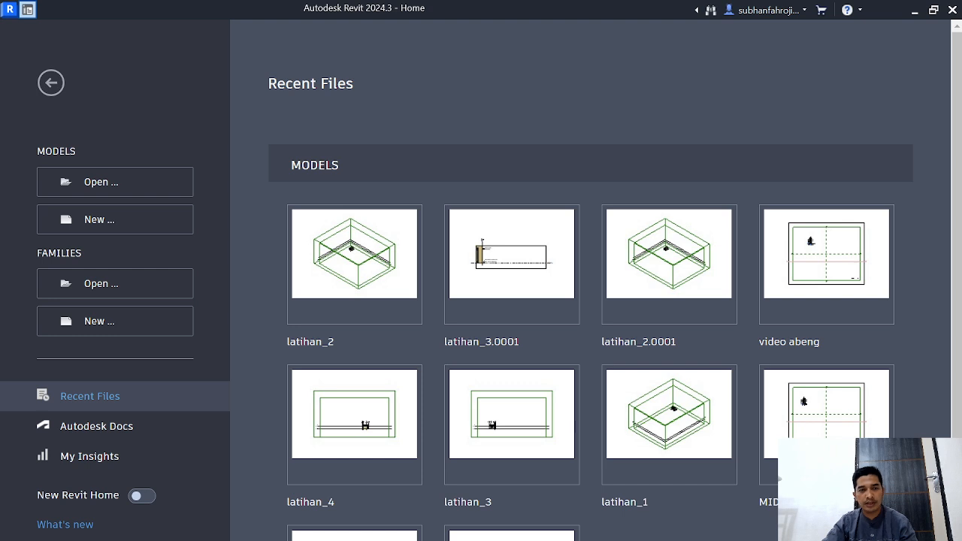
pyautogui.click(99, 220)
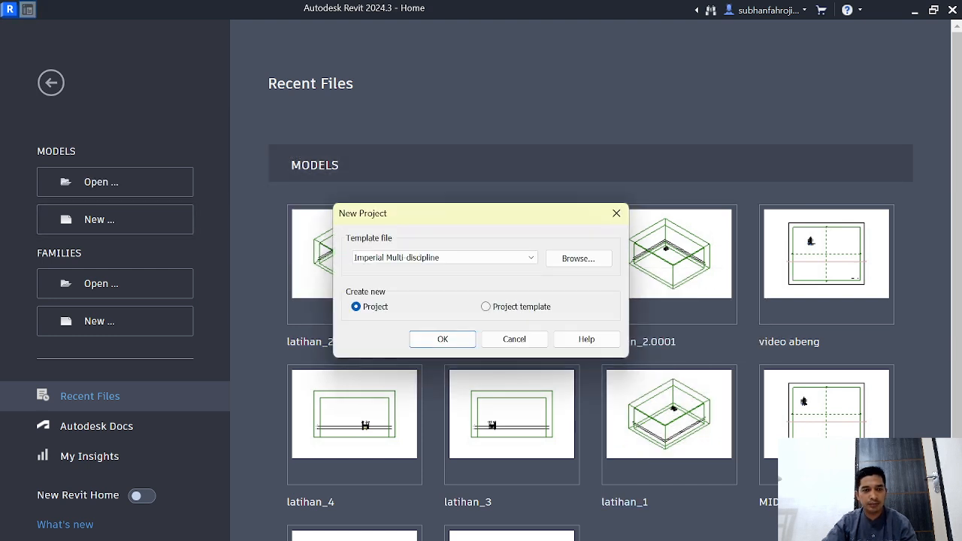
pyautogui.click(443, 257)
pyautogui.click(391, 289)
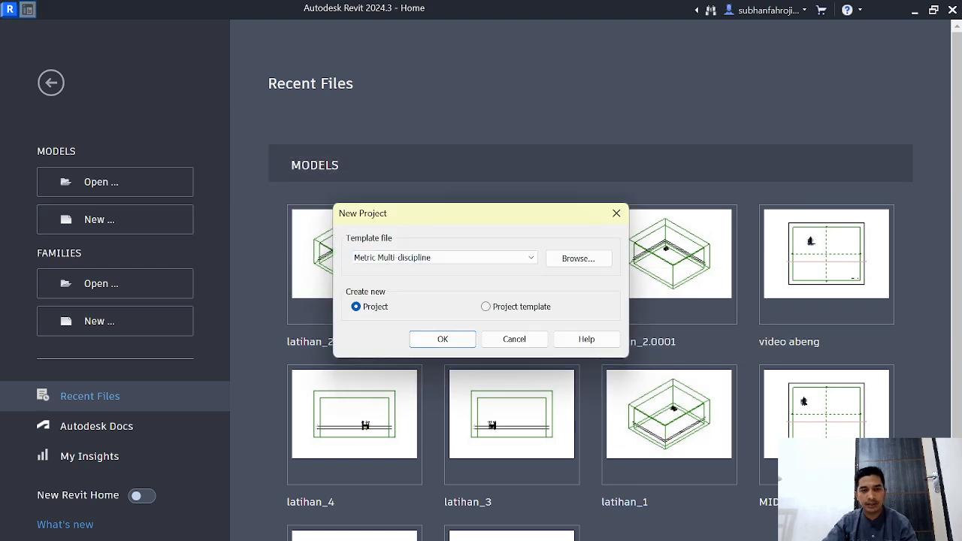
pyautogui.press('Return')
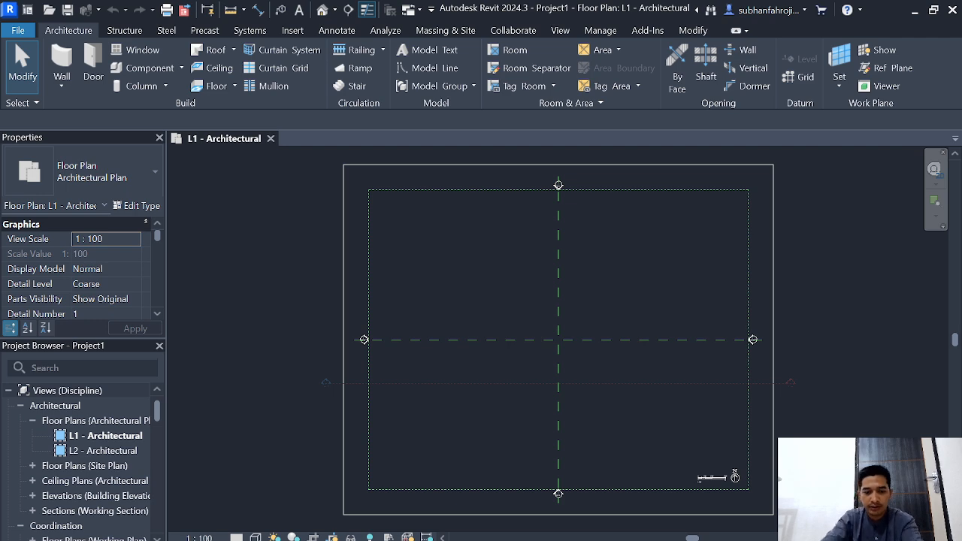
# Step: Set the project's length units to centimeters
pyautogui.press('u')
pyautogui.press('n')
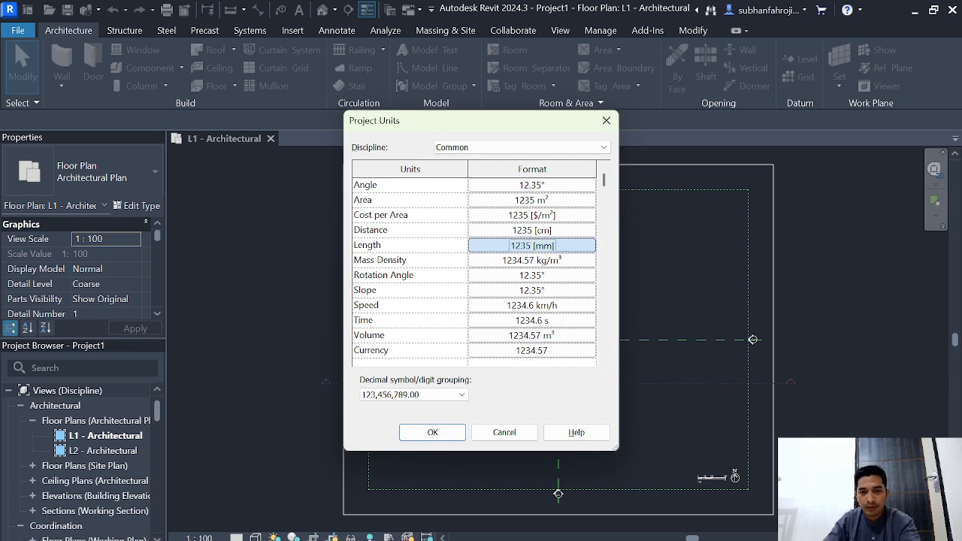
pyautogui.click(532, 245)
pyautogui.click(524, 208)
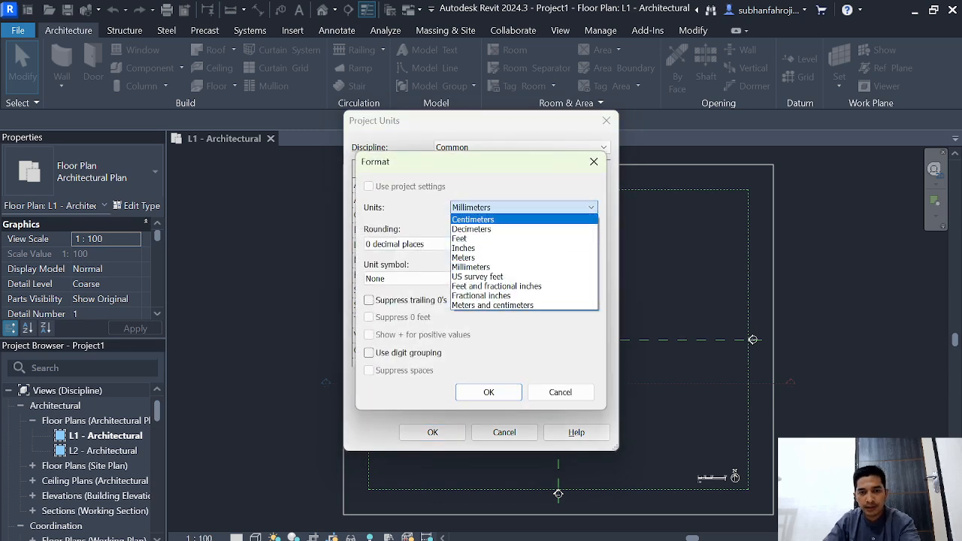
pyautogui.click(496, 219)
pyautogui.click(488, 392)
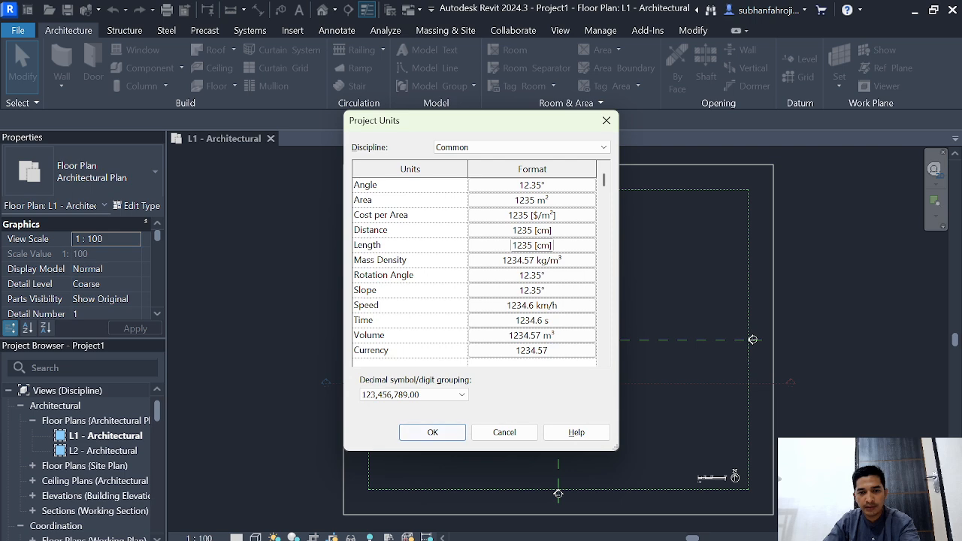
pyautogui.click(431, 432)
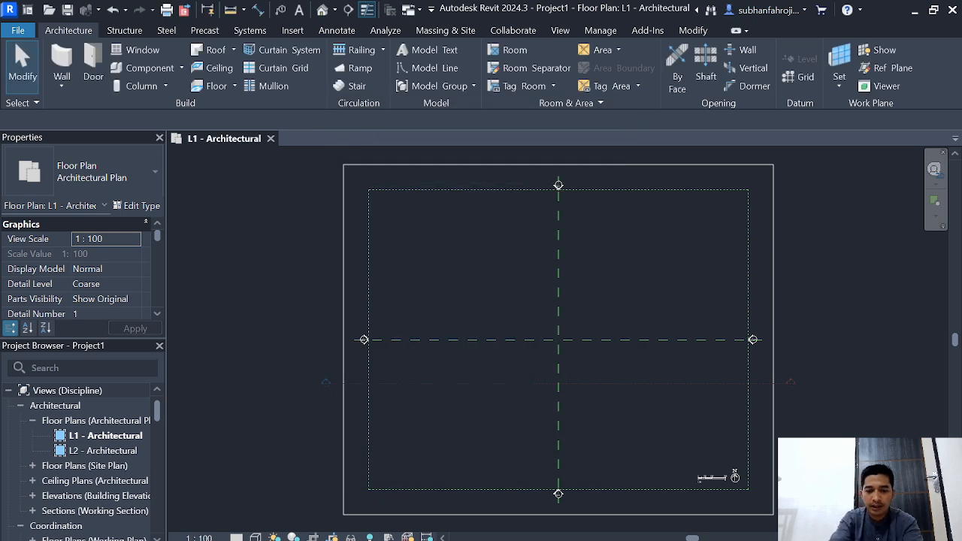
# Step: Draw a detail-line rectangle about 700 cm wide and 1000 cm high in the upper-left area of the L1 plan
pyautogui.press('d')
pyautogui.press('l')
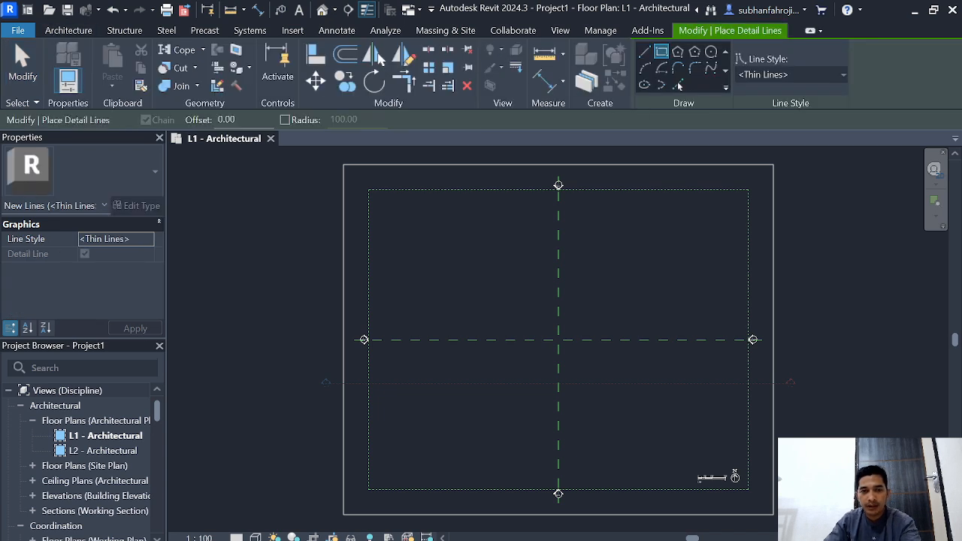
pyautogui.click(415, 233)
pyautogui.click(453, 288)
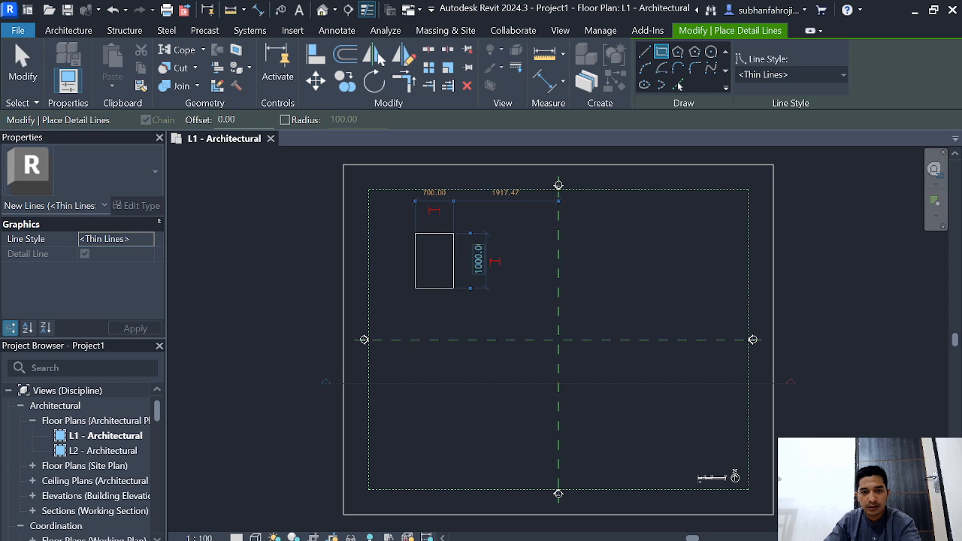
# Step: Set the rectangle's height to 420 cm and its width to 232 cm
pyautogui.click(479, 259)
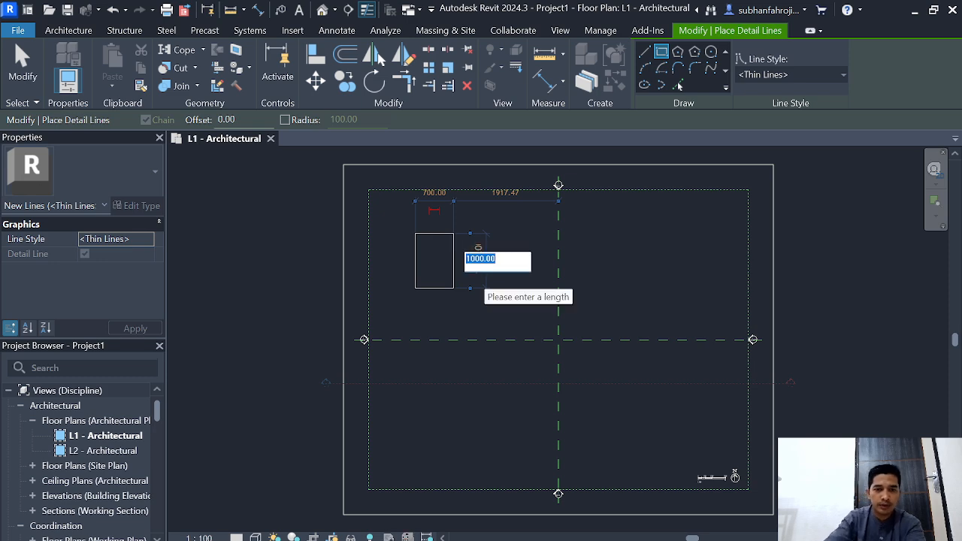
pyautogui.write('4')
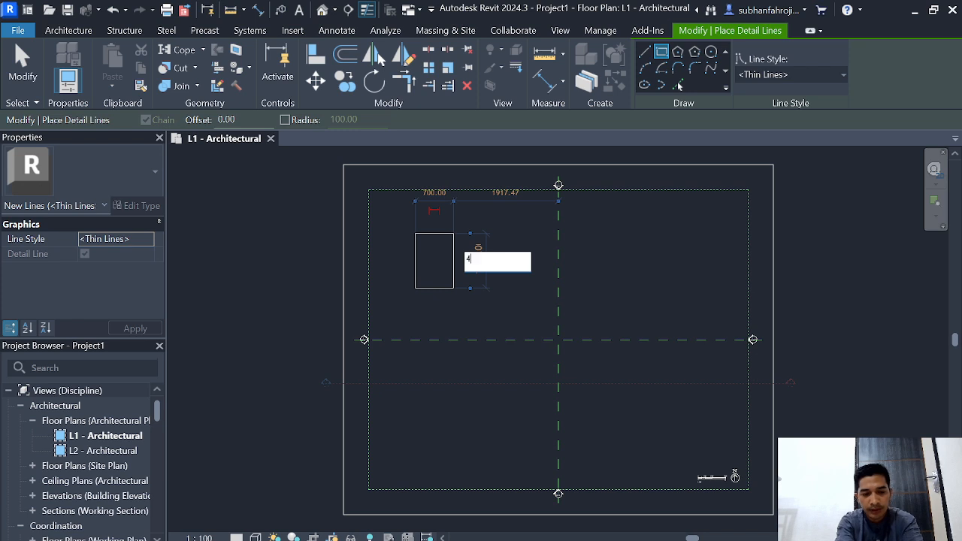
pyautogui.write('20')
pyautogui.press('Return')
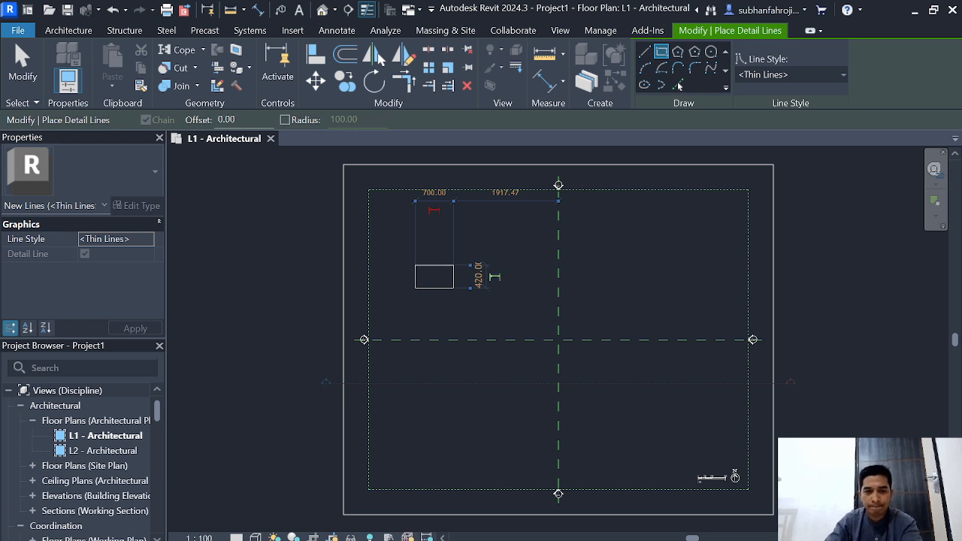
pyautogui.click(434, 193)
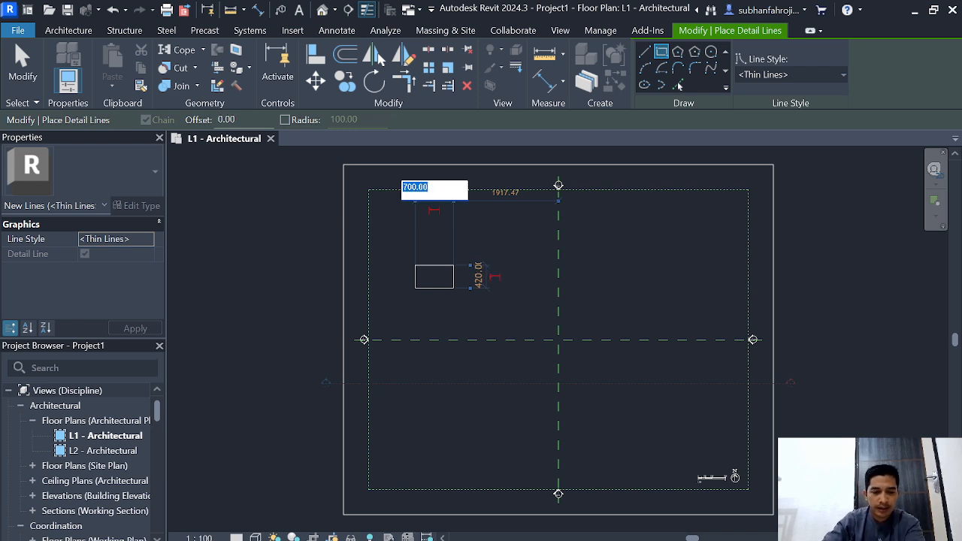
pyautogui.write('2')
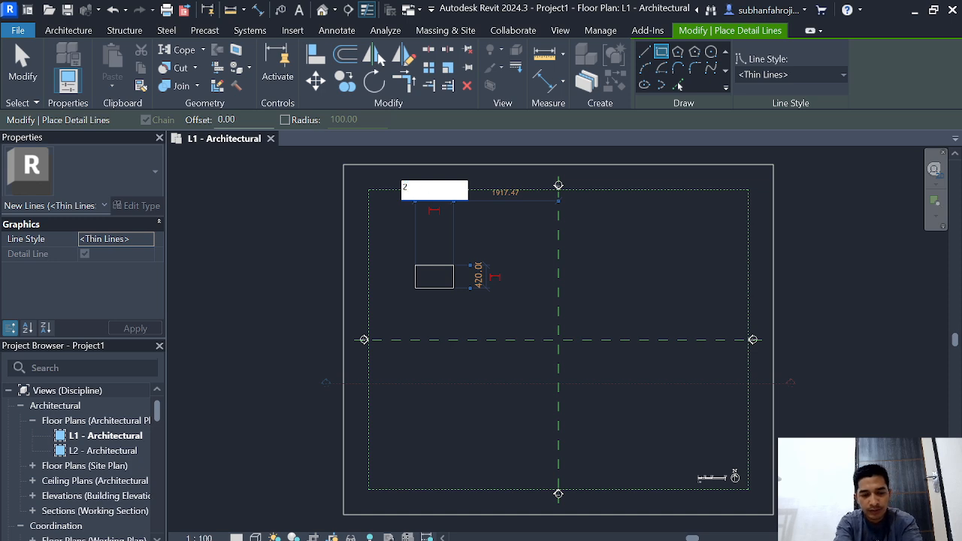
pyautogui.write('32')
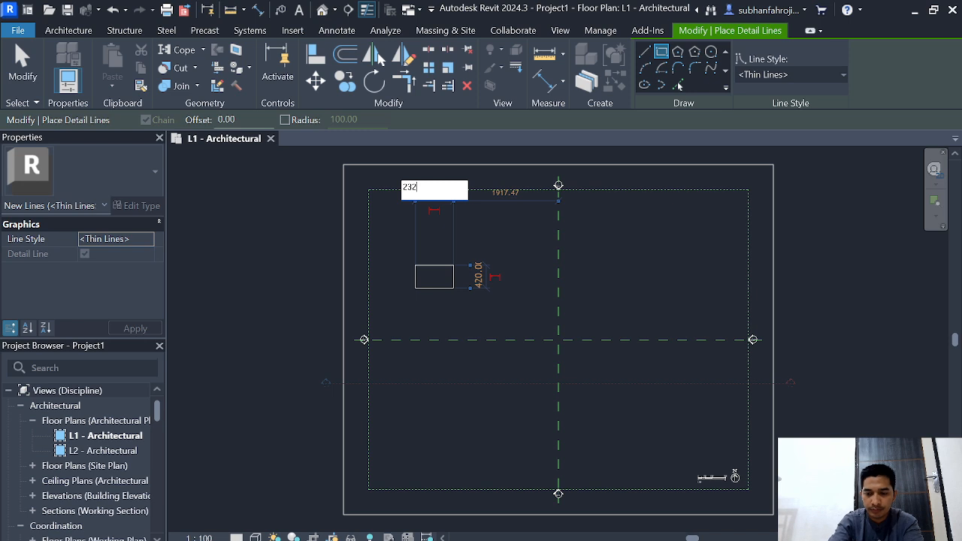
pyautogui.press('Return')
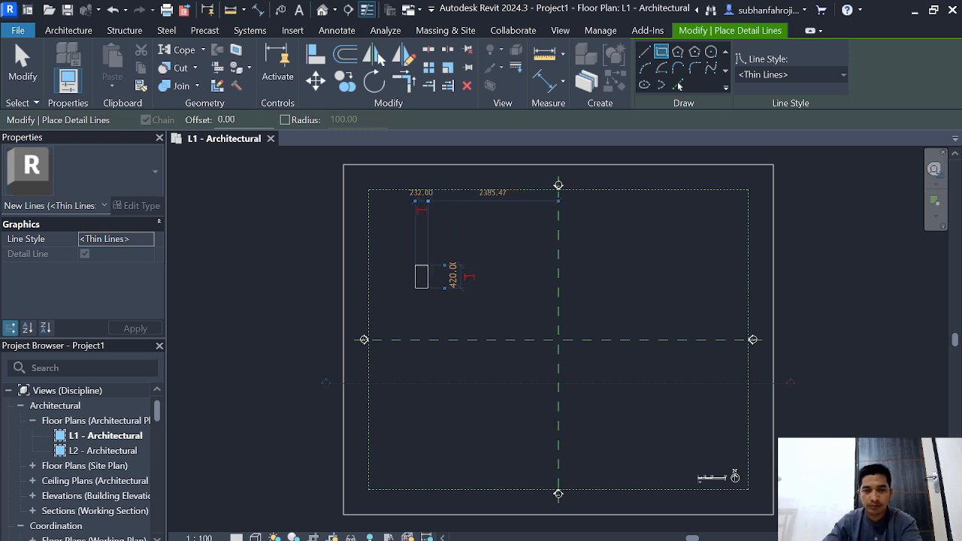
# Step: Draw a 100 by 150 cm detail-line rectangle inside the large one, starting from its upper-left corner
pyautogui.scroll(7, 410, 258)
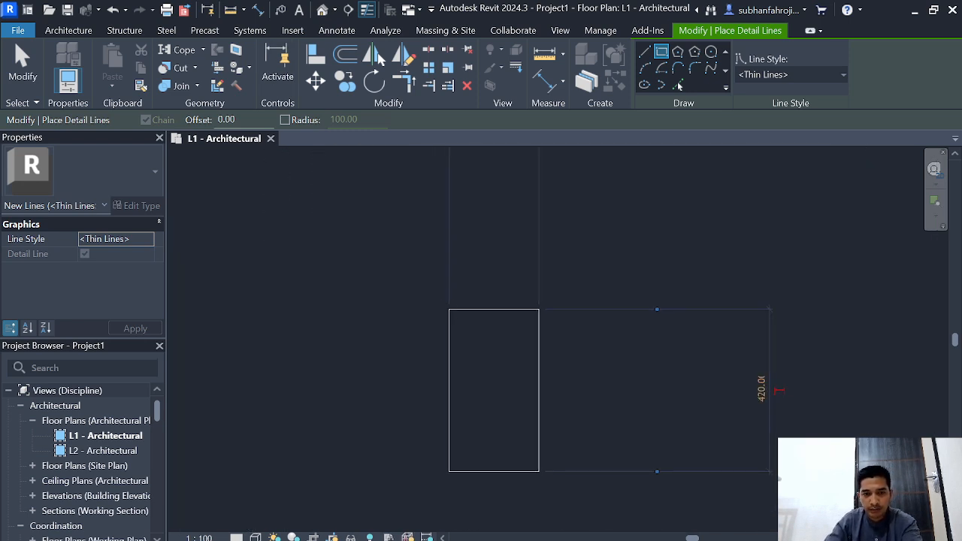
pyautogui.click(448, 309)
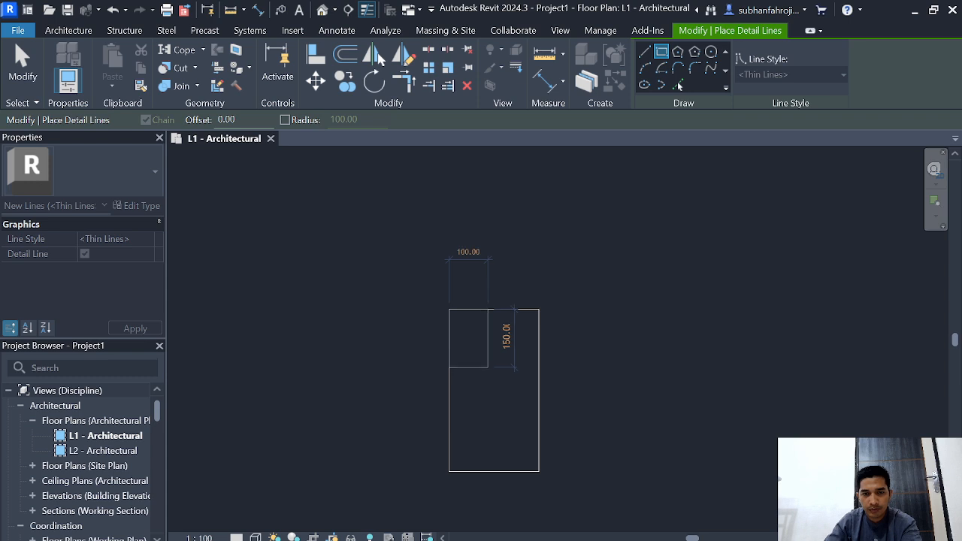
pyautogui.click(488, 367)
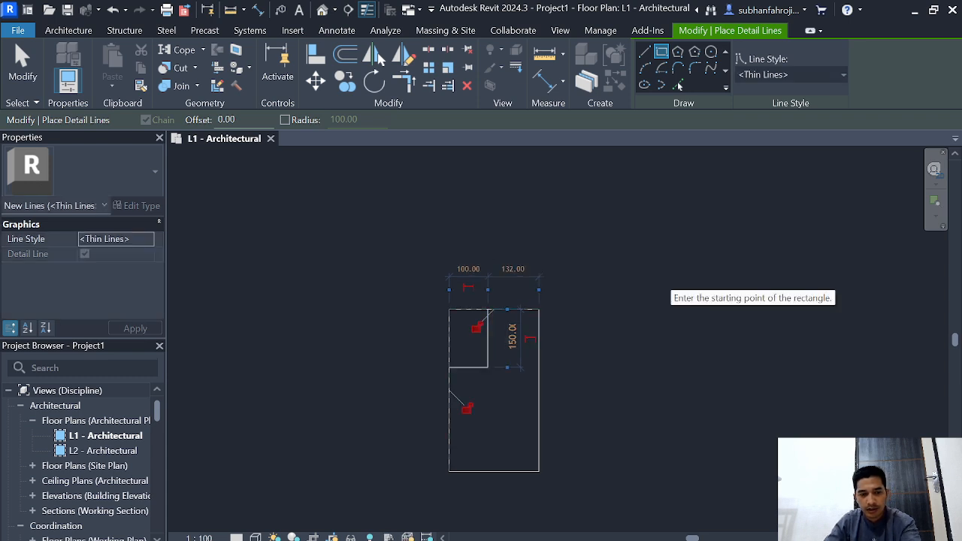
pyautogui.press('Escape')
pyautogui.press('Escape')
pyautogui.scroll(-3, 595, 280)
pyautogui.scroll(10, 592, 279)
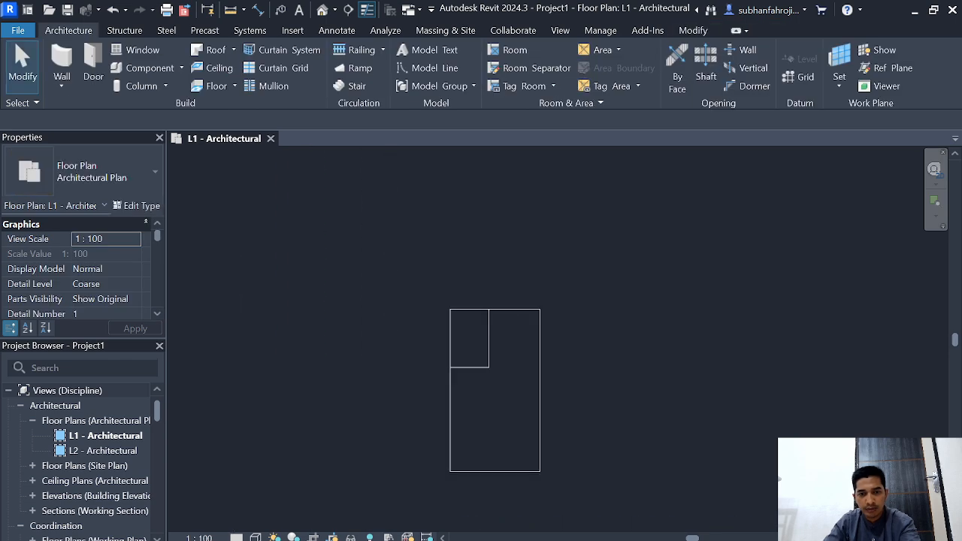
pyautogui.moveTo(499, 240); pyautogui.dragTo(329, 189, button='middle')
pyautogui.scroll(-5, 329, 189)
pyautogui.moveTo(520, 291); pyautogui.dragTo(674, 333, button='middle')
pyautogui.scroll(2, 607, 334)
pyautogui.scroll(-2, 607, 334)
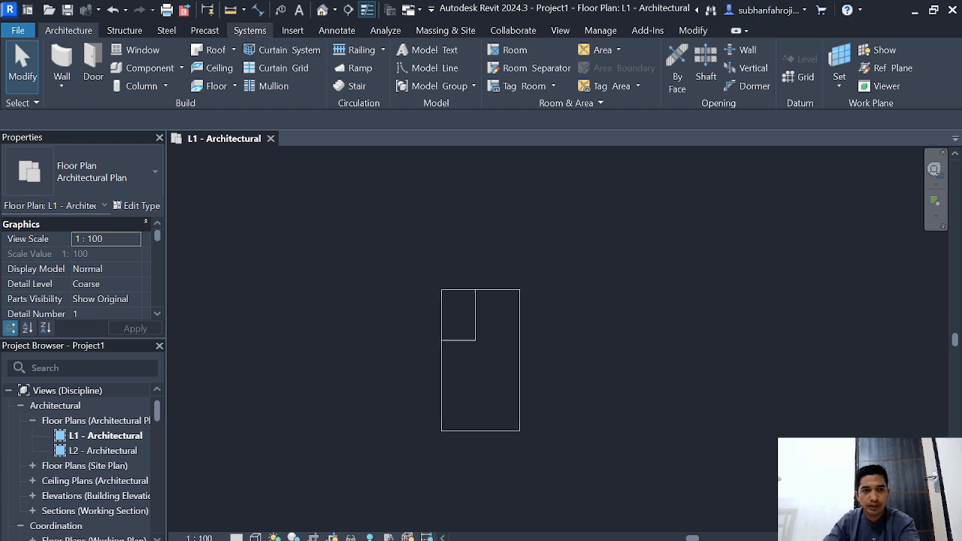
# Step: Place aligned dimensions above the outer rectangle's top edge for the inner rectangle's width and the remaining width
pyautogui.click(257, 9)
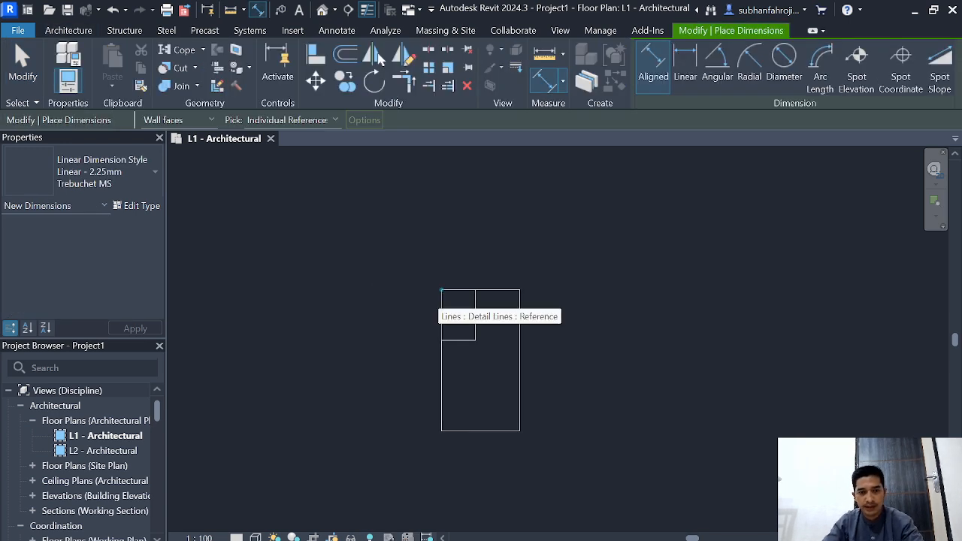
pyautogui.click(440, 289)
pyautogui.scroll(3, 473, 290)
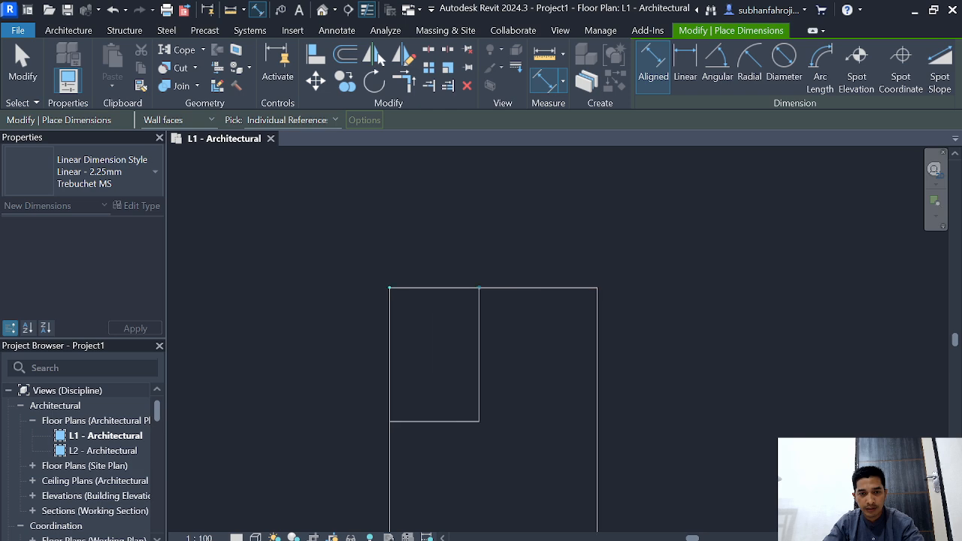
pyautogui.click(479, 288)
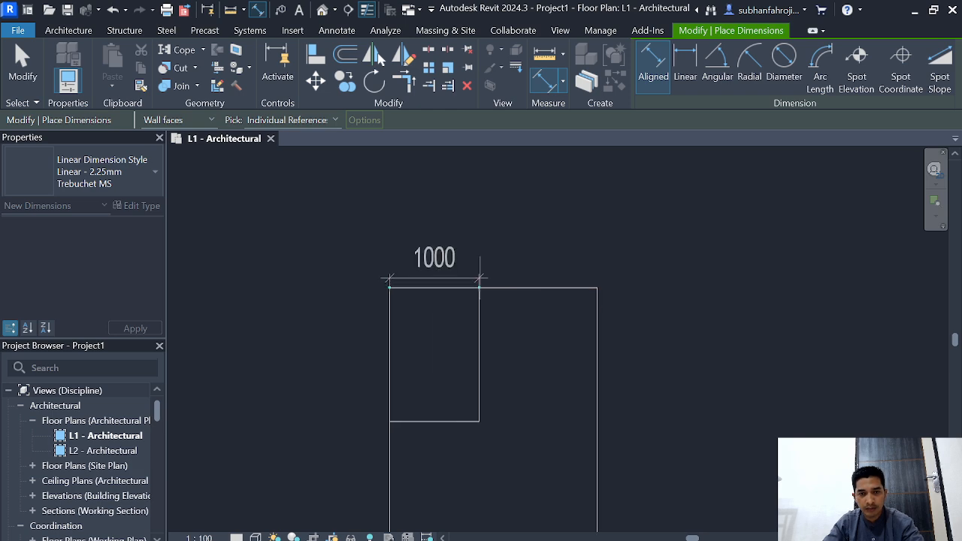
pyautogui.click(434, 306)
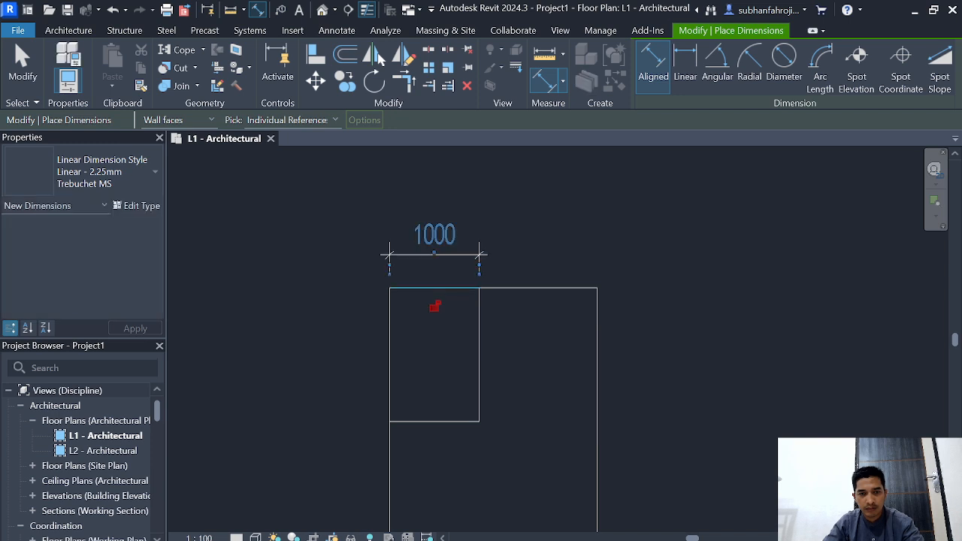
pyautogui.press('Escape')
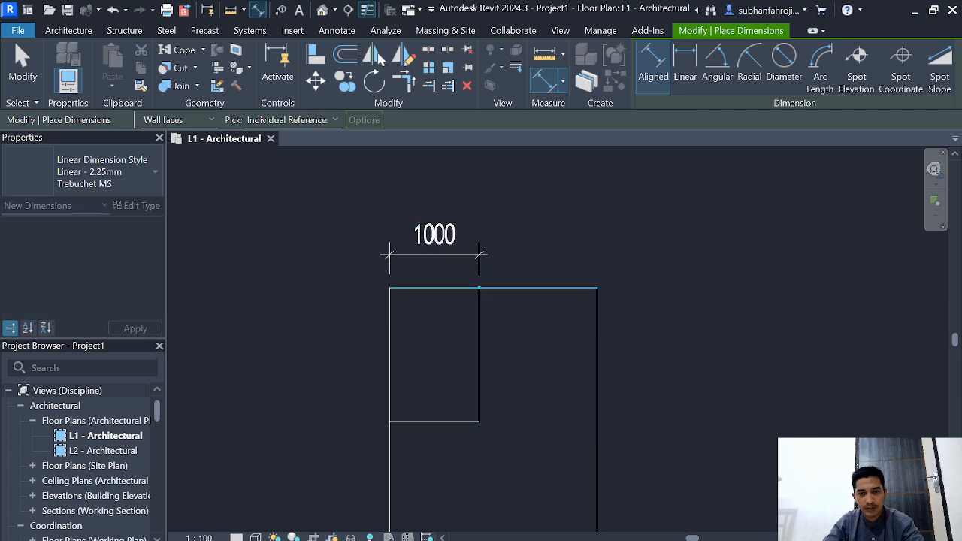
pyautogui.click(596, 288)
pyautogui.click(591, 255)
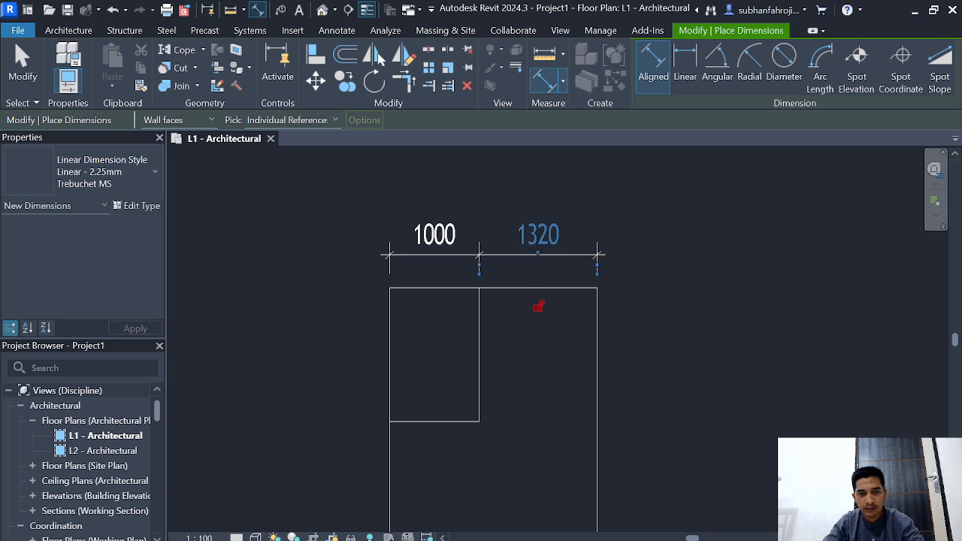
pyautogui.scroll(-2, 433, 337)
pyautogui.press('Escape')
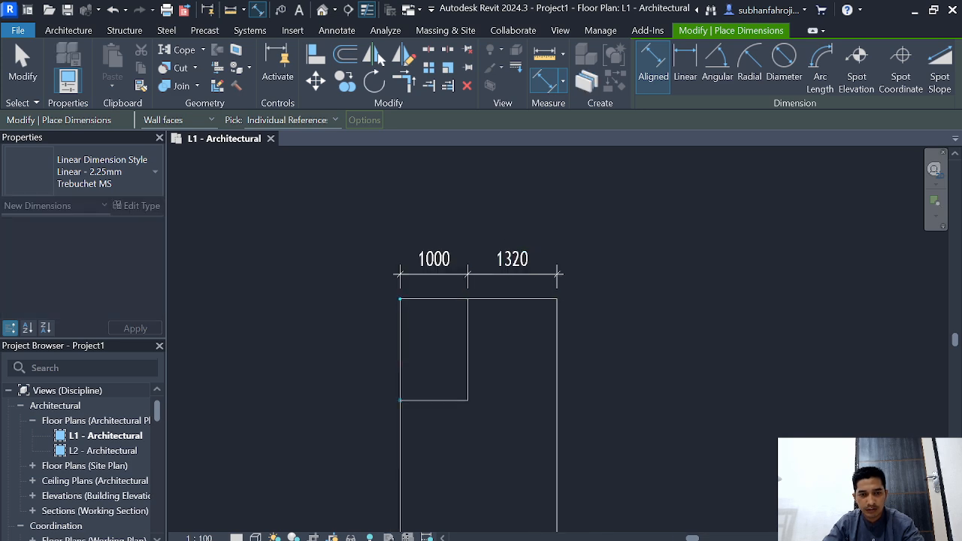
# Step: Place aligned dimensions beside the outer rectangle's left edge for the inner rectangle's height and the remaining height
pyautogui.click(400, 400)
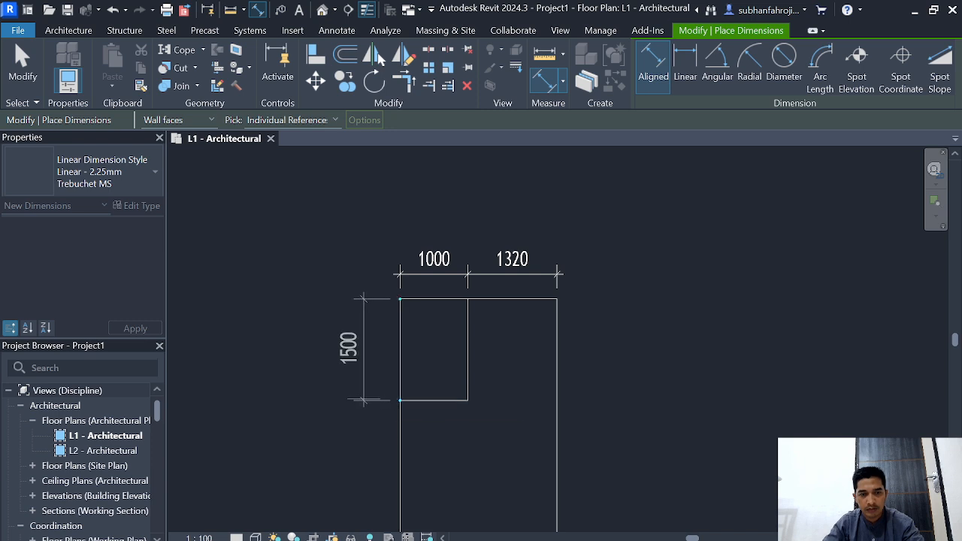
pyautogui.click(364, 399)
pyautogui.scroll(-2, 391, 415)
pyautogui.moveTo(391, 411); pyautogui.dragTo(402, 298, button='middle')
pyautogui.scroll(3, 401, 297)
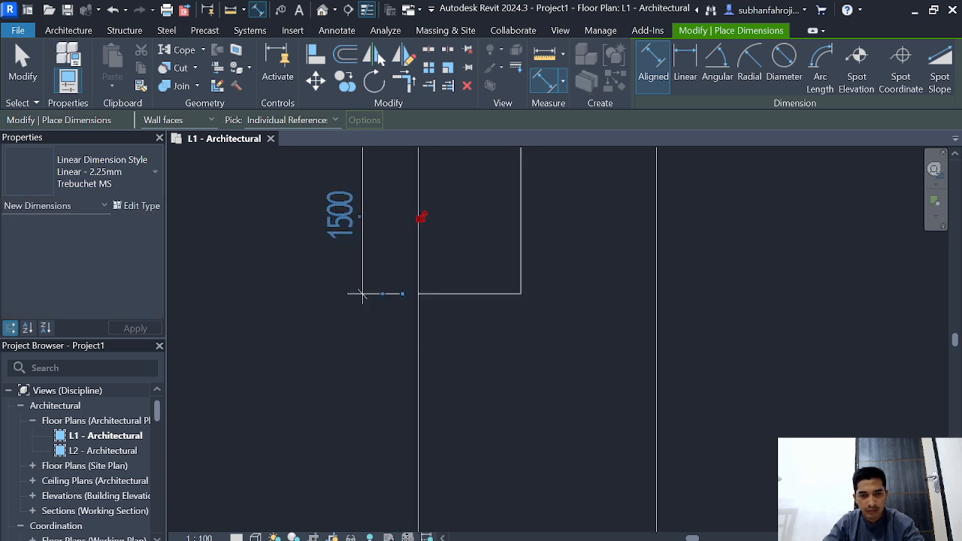
pyautogui.press('Escape')
pyautogui.scroll(-3, 409, 301)
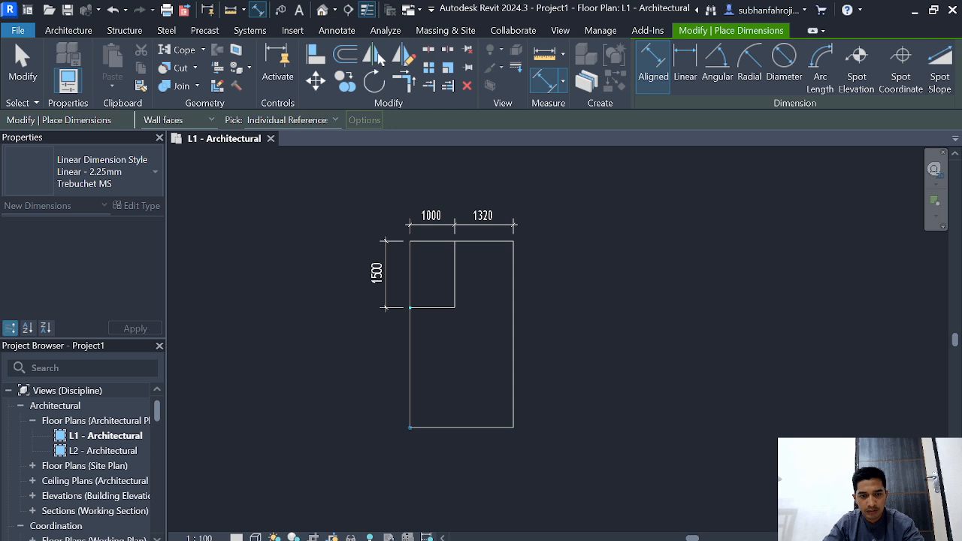
pyautogui.click(409, 427)
pyautogui.click(385, 422)
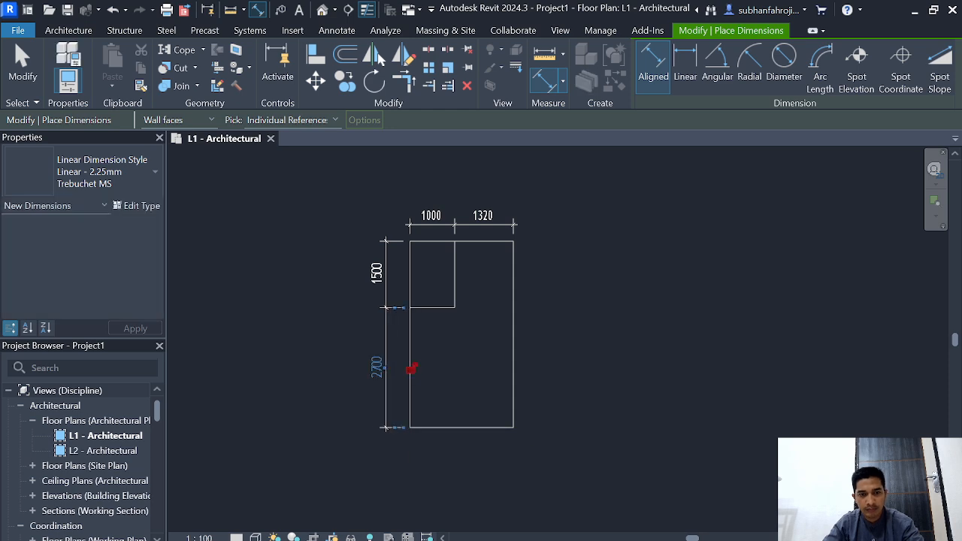
pyautogui.press('Escape')
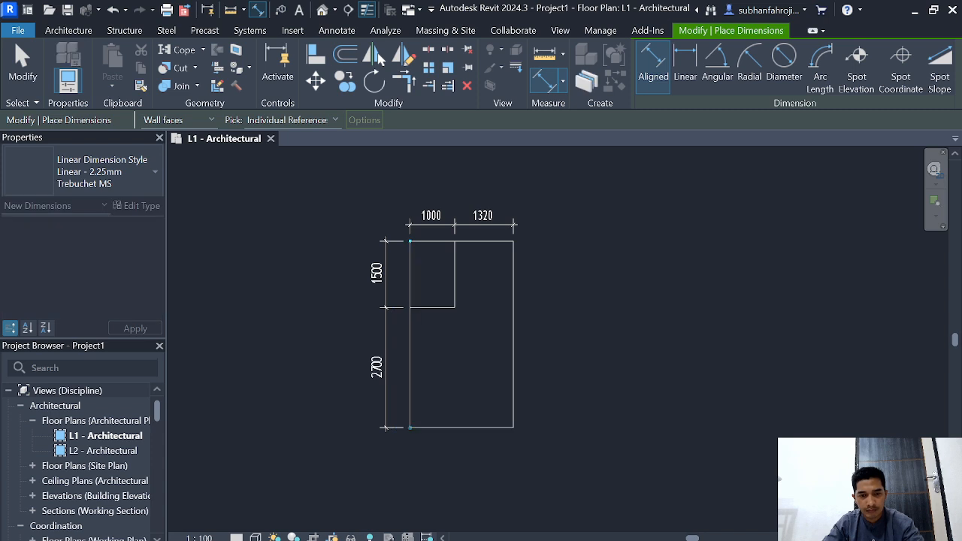
# Step: Place overall aligned dimensions for the outer rectangle's full height and full width, outside the existing dimension lines
pyautogui.click(409, 427)
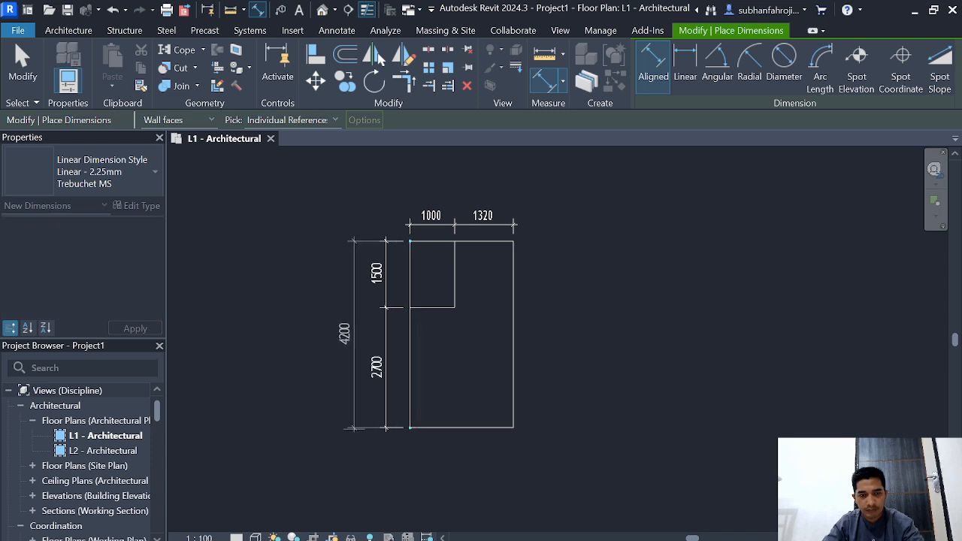
pyautogui.click(354, 334)
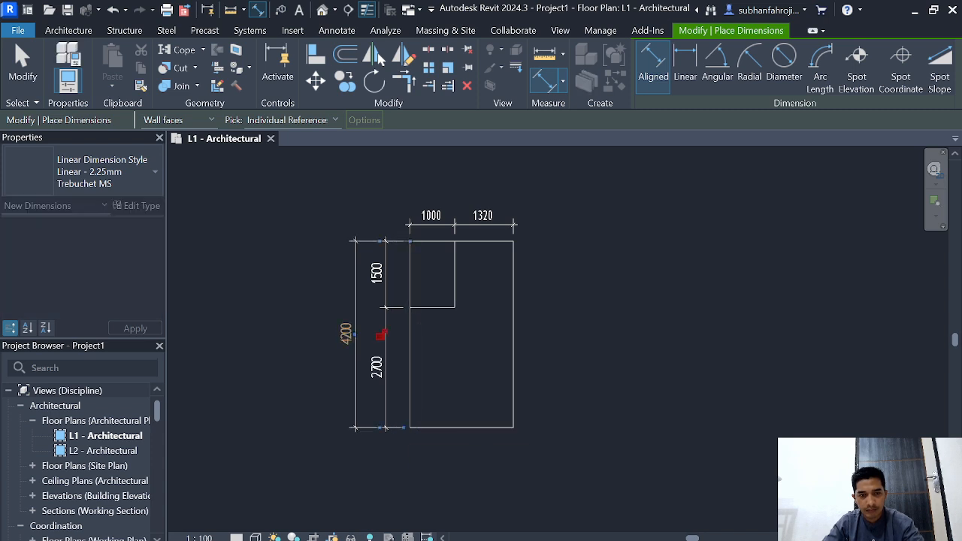
pyautogui.click(513, 241)
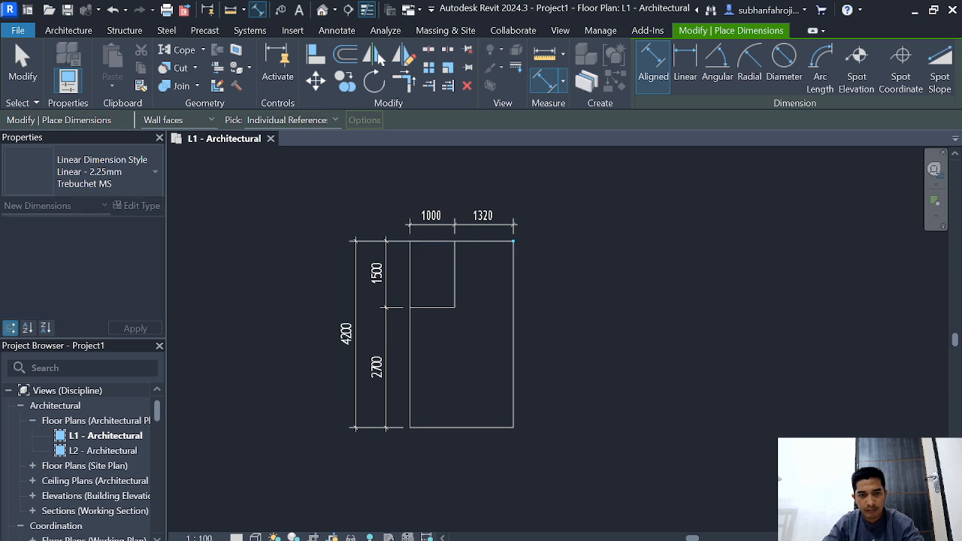
pyautogui.click(410, 241)
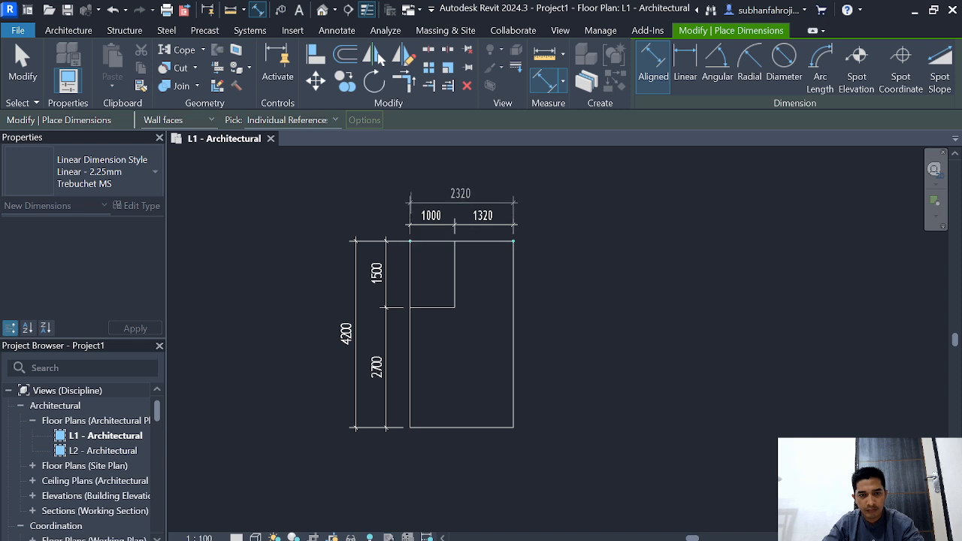
pyautogui.click(461, 200)
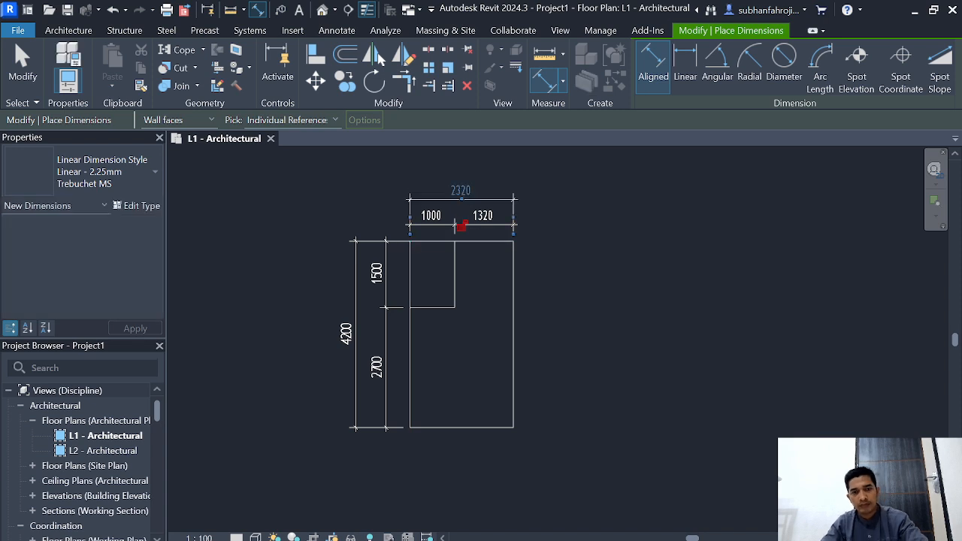
pyautogui.press('Escape')
pyautogui.press('Escape')
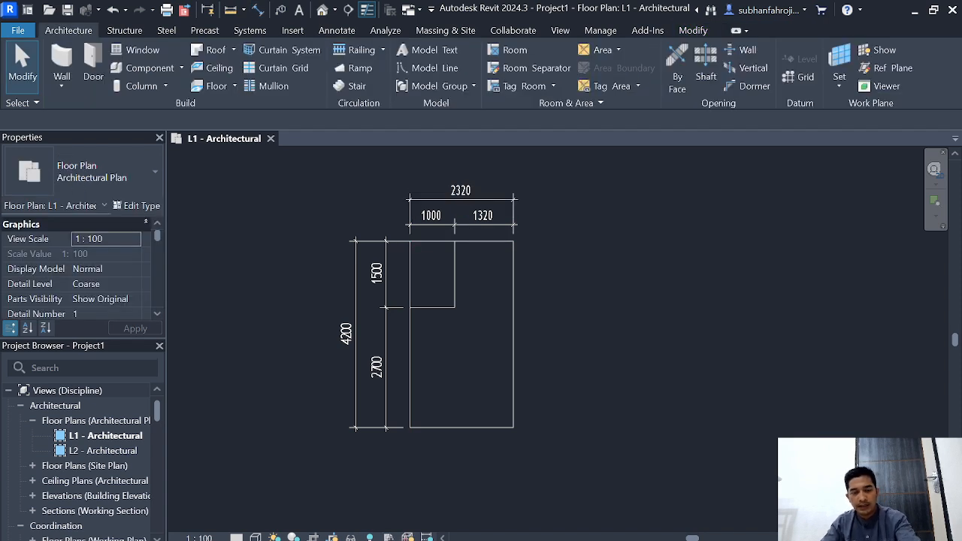
# Step: Start a wall and duplicate the Generic - 200mm wall type under the name "dinding tebal 14 cm"
pyautogui.scroll(2, 632, 212)
pyautogui.moveTo(585, 276); pyautogui.dragTo(609, 275, button='middle')
pyautogui.scroll(-1, 698, 285)
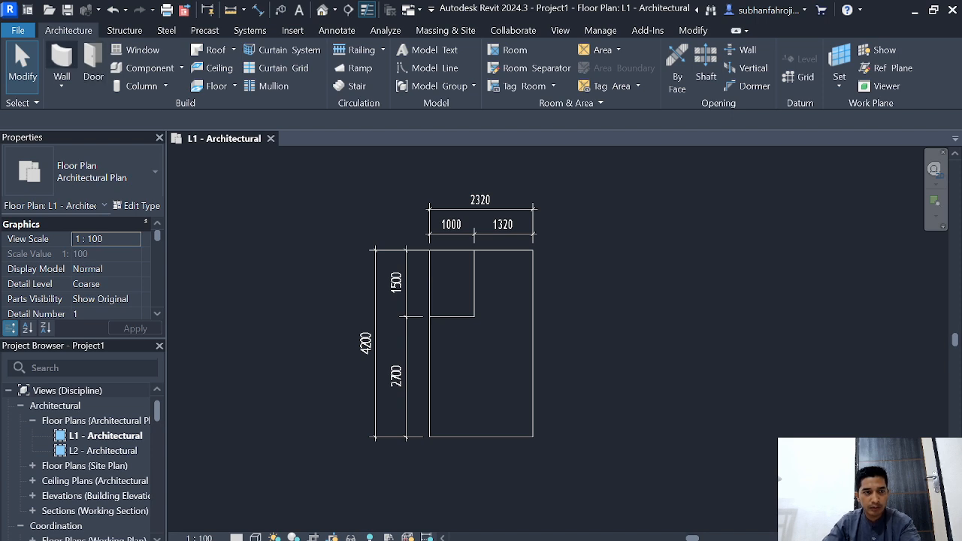
pyautogui.press('w')
pyautogui.press('a')
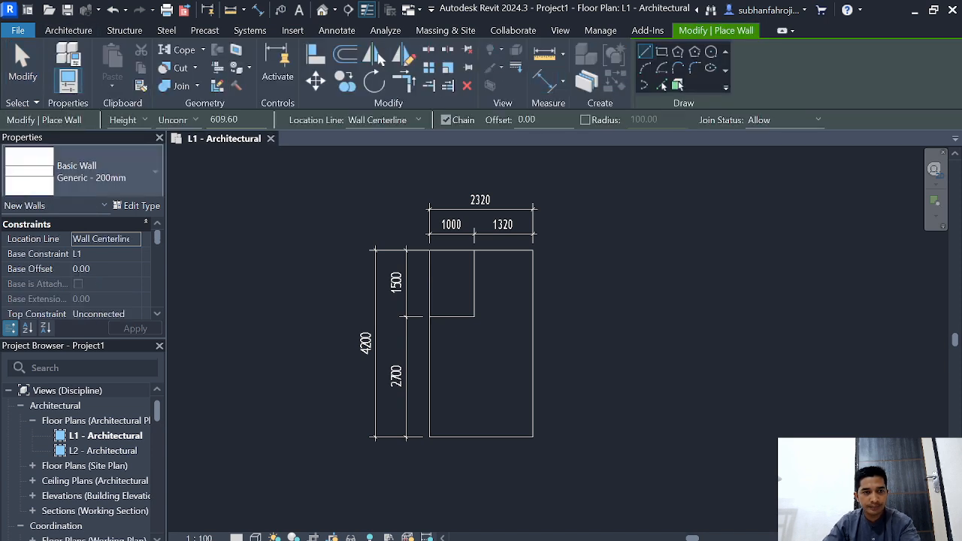
pyautogui.click(134, 205)
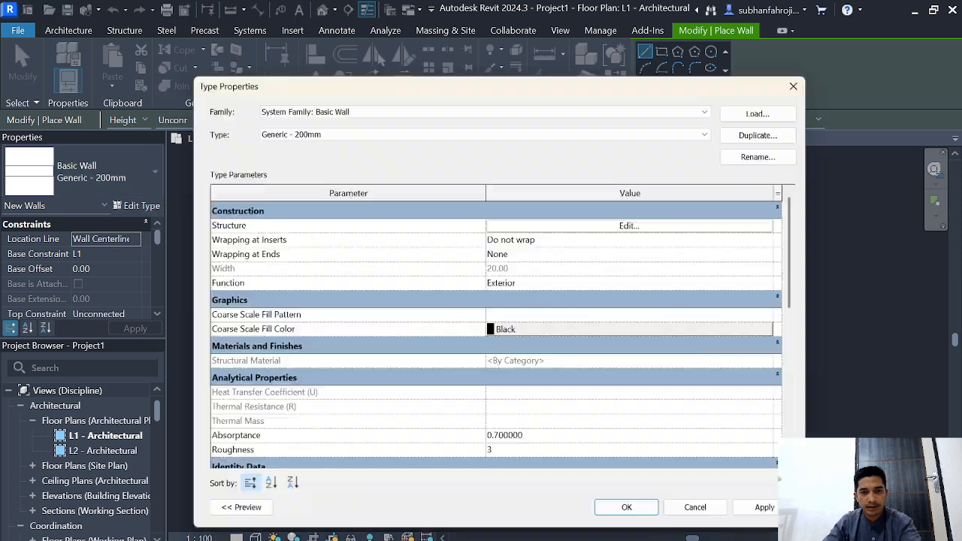
pyautogui.click(771, 128)
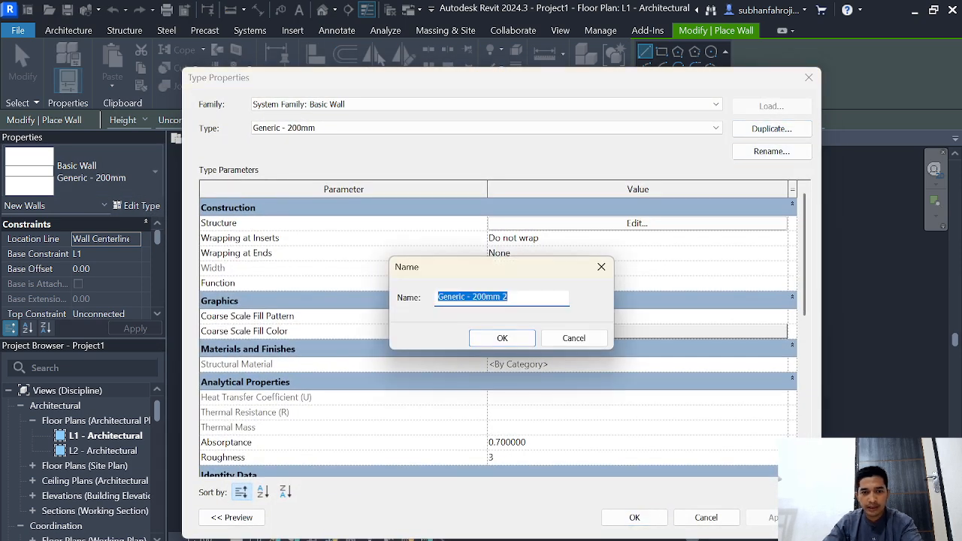
pyautogui.write('di')
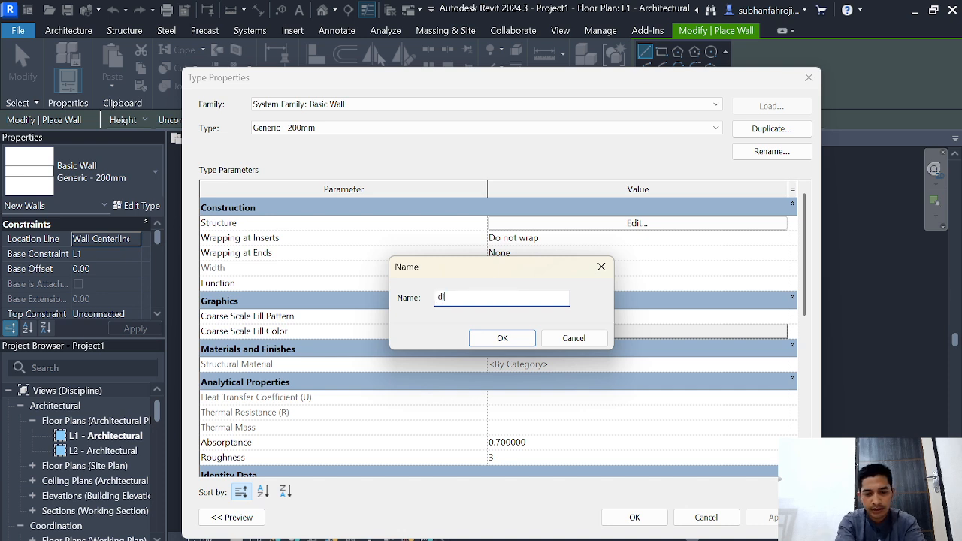
pyautogui.write('nding tebal 14 cm')
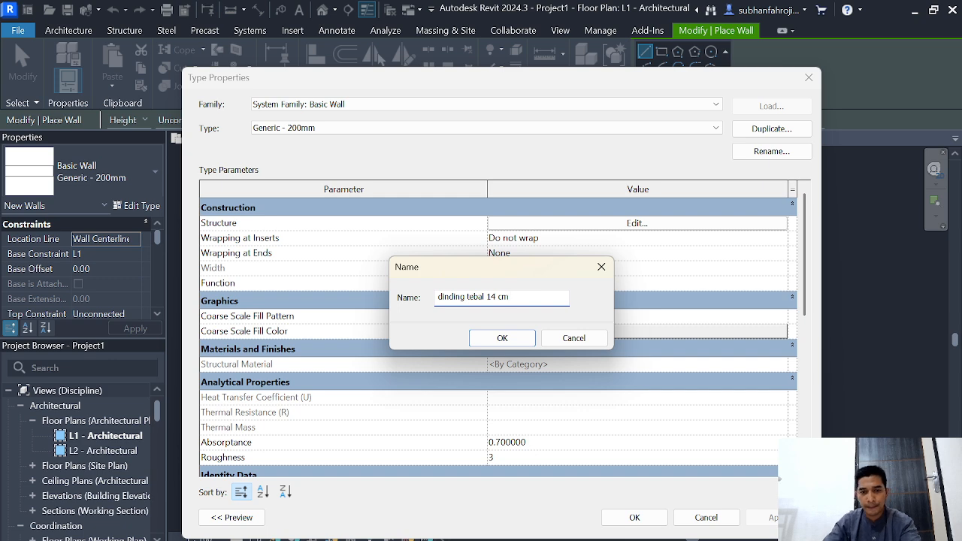
pyautogui.press('Return')
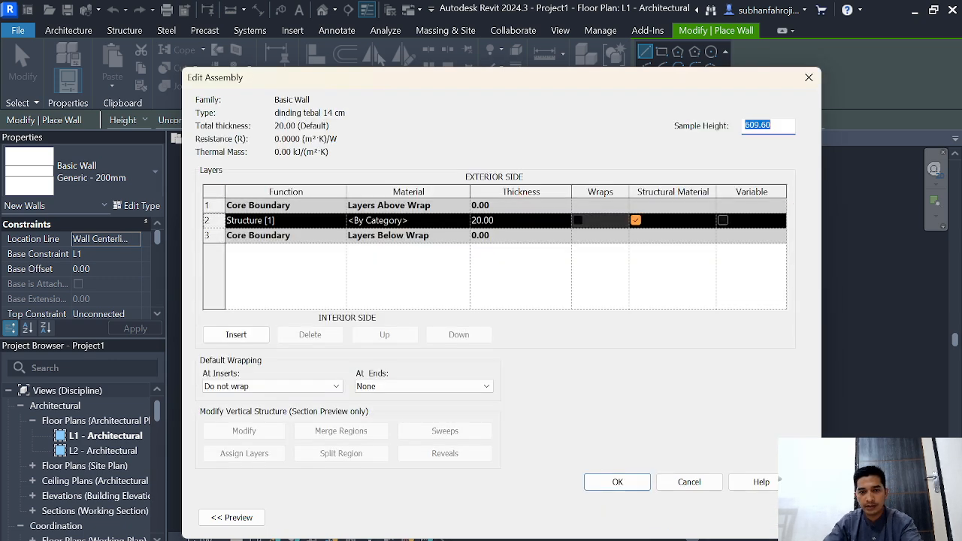
# Step: Insert two layers into the wall's structure and create a new material named "conwood" for the layer in row 2
pyautogui.click(236, 334)
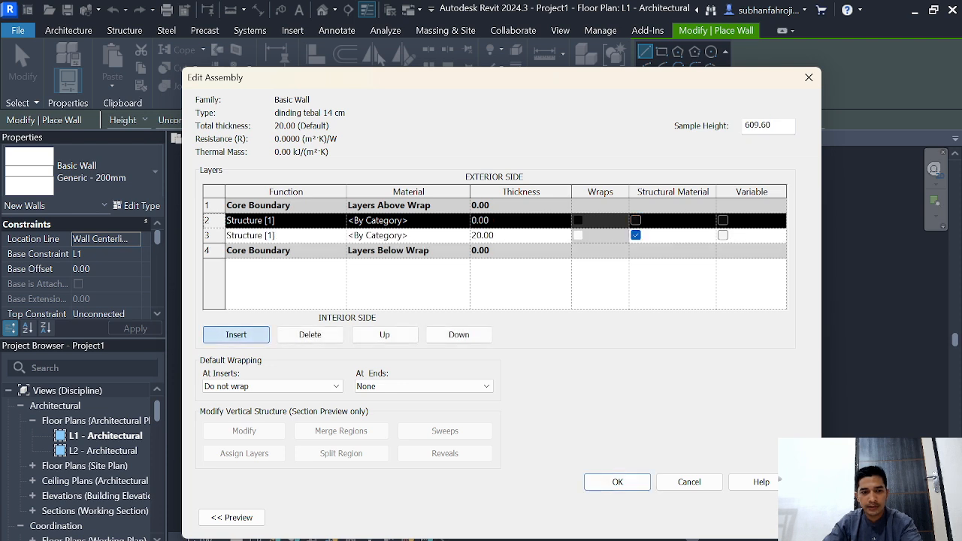
pyautogui.click(236, 334)
pyautogui.click(458, 220)
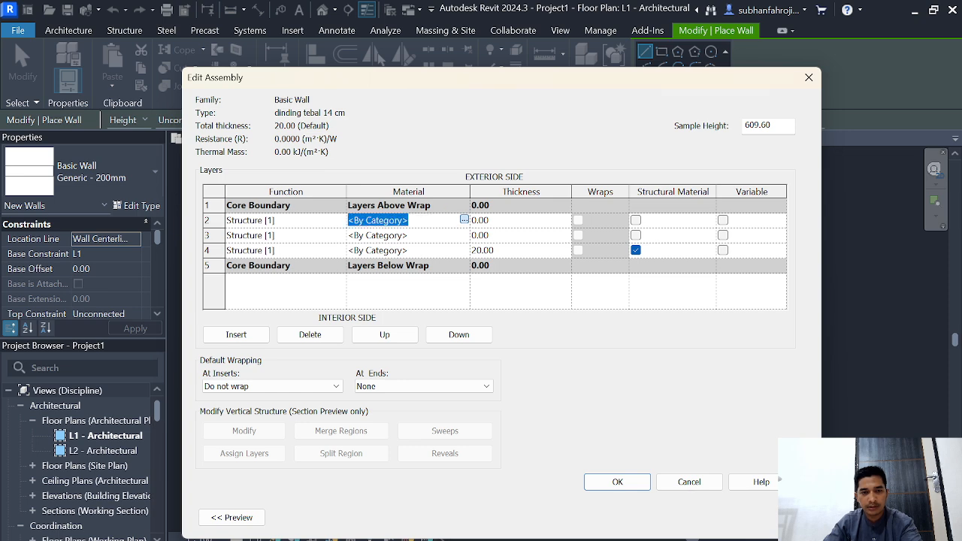
pyautogui.click(463, 219)
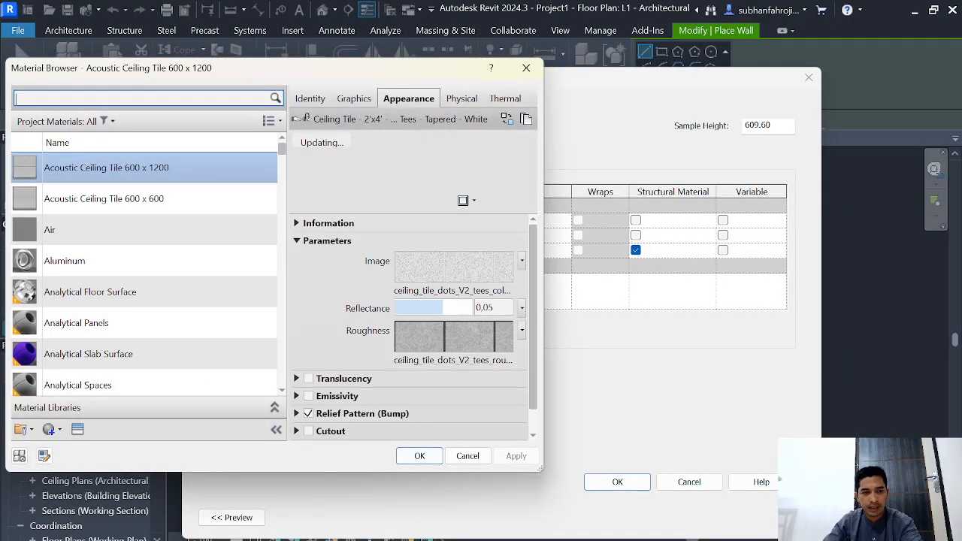
pyautogui.click(48, 429)
pyautogui.click(83, 448)
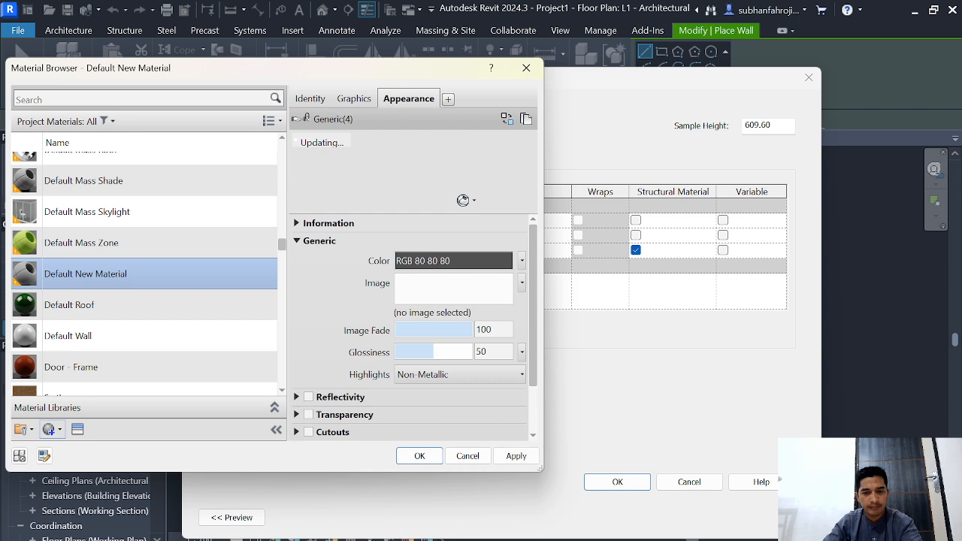
pyautogui.rightClick(100, 256)
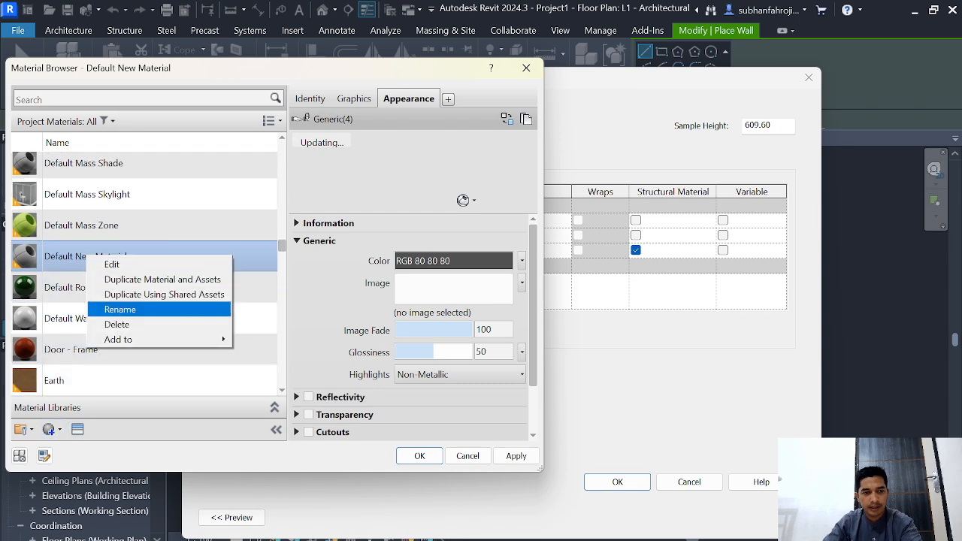
pyautogui.click(128, 307)
pyautogui.write('con')
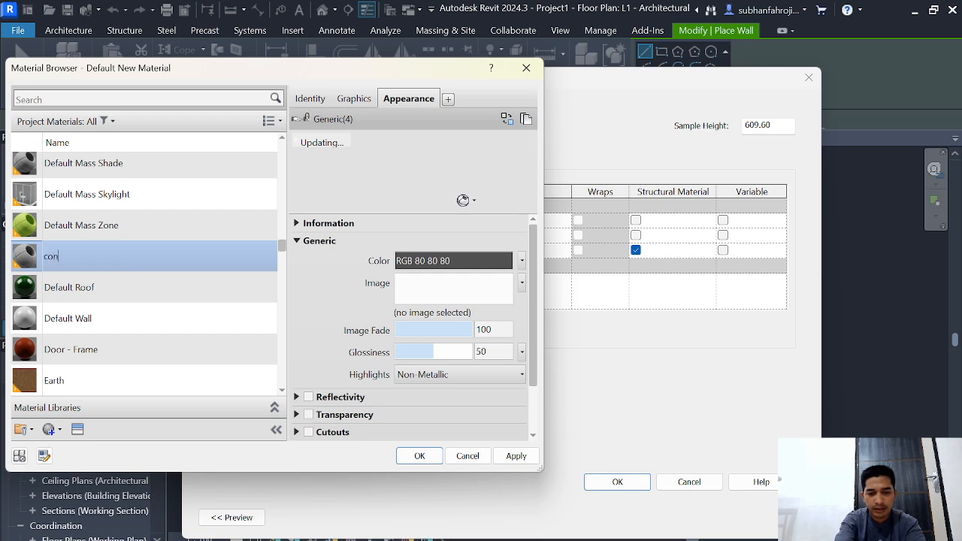
pyautogui.write('wood')
pyautogui.press('Return')
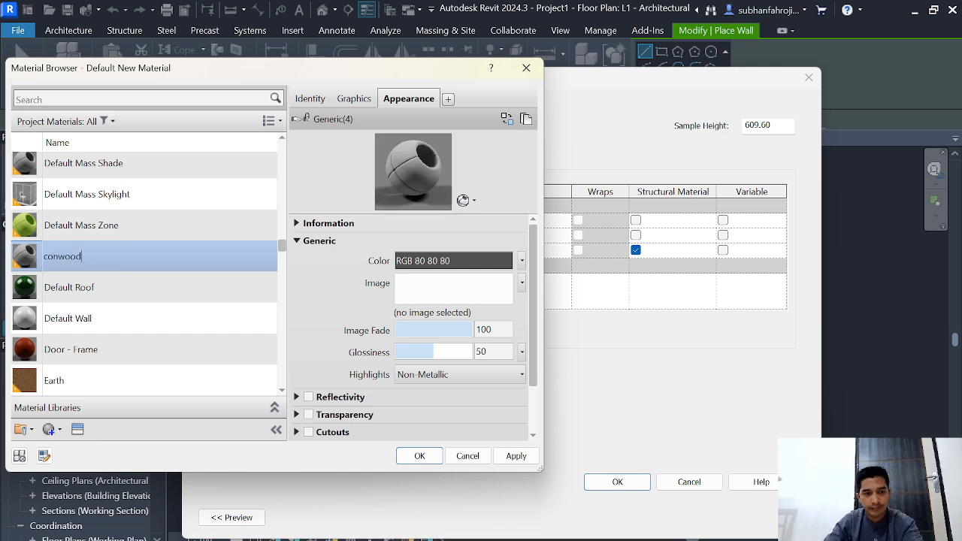
# Step: Search the appearance assets for bamboo, apply Bamboo Light - Semigloss to the conwood material, and assign that material to the row 2 layer
pyautogui.click(78, 429)
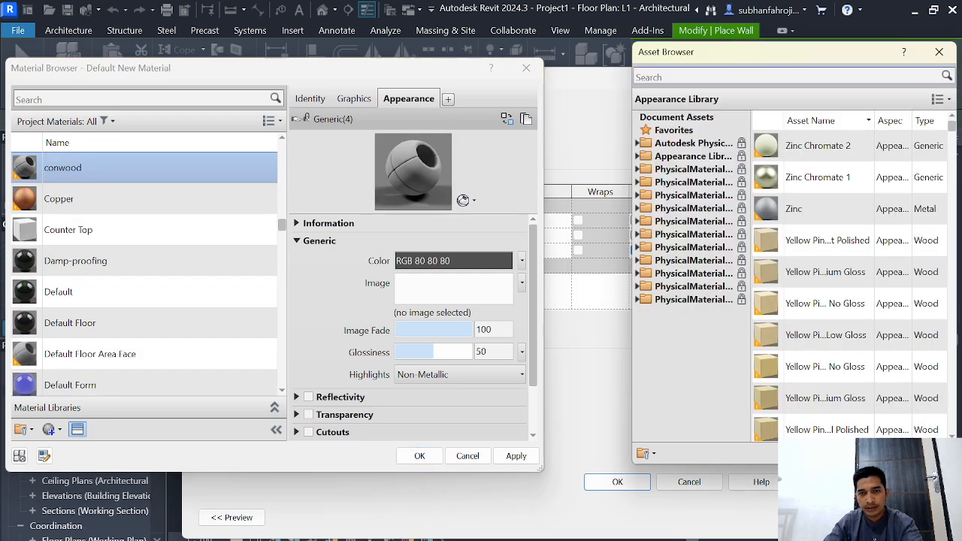
pyautogui.click(732, 77)
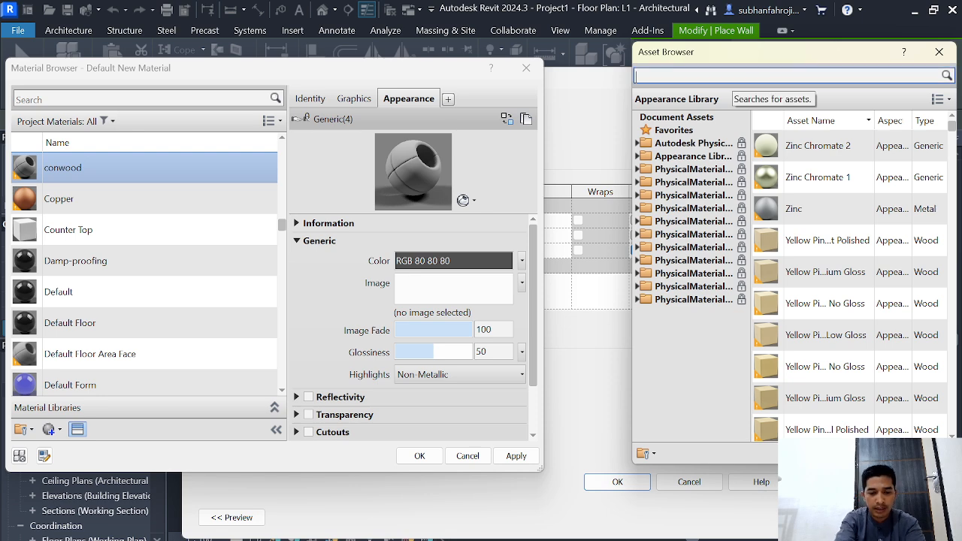
pyautogui.write('bamb')
pyautogui.press('Return')
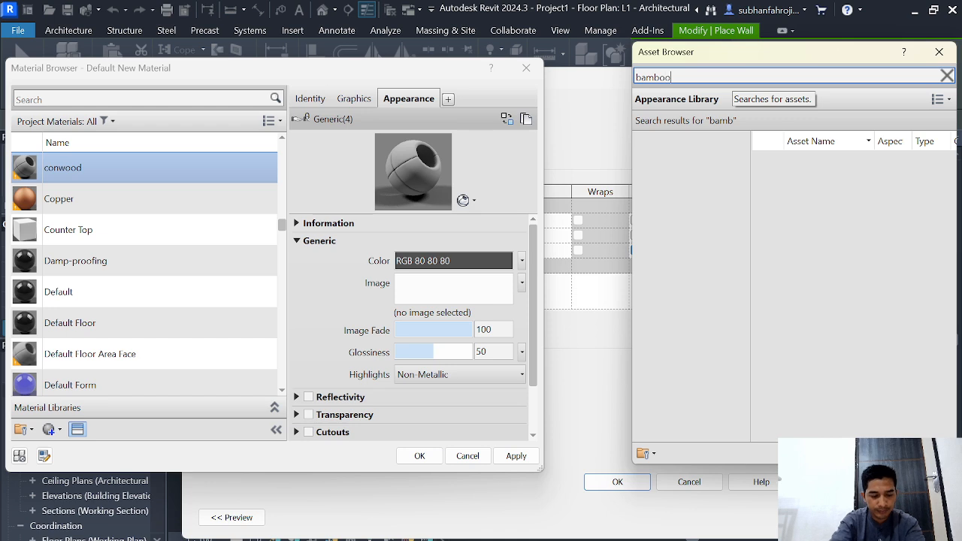
pyautogui.press('Return')
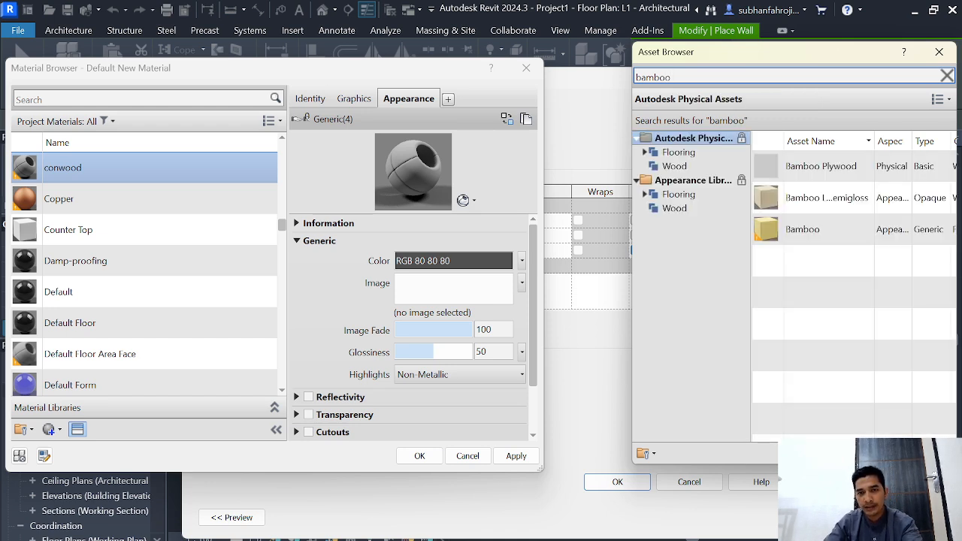
pyautogui.doubleClick(827, 198)
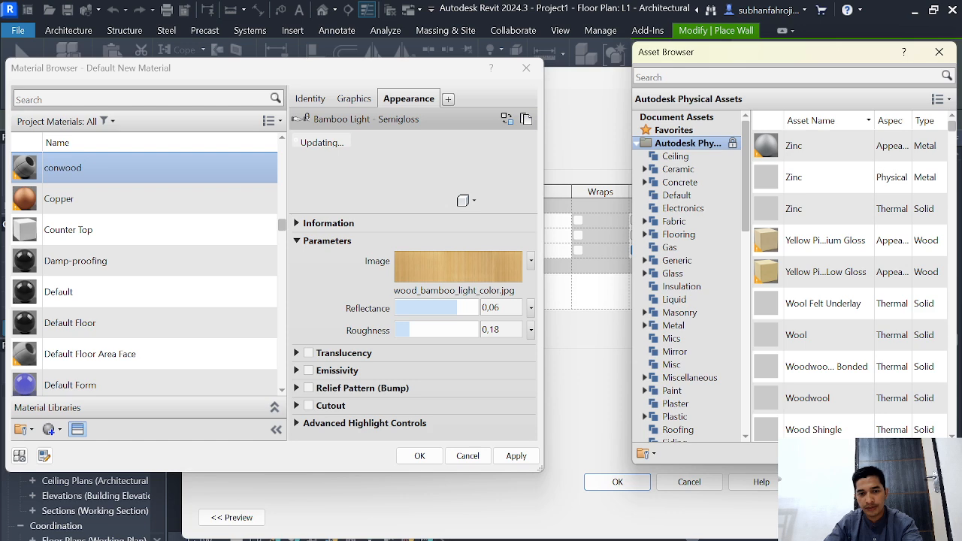
pyautogui.click(516, 455)
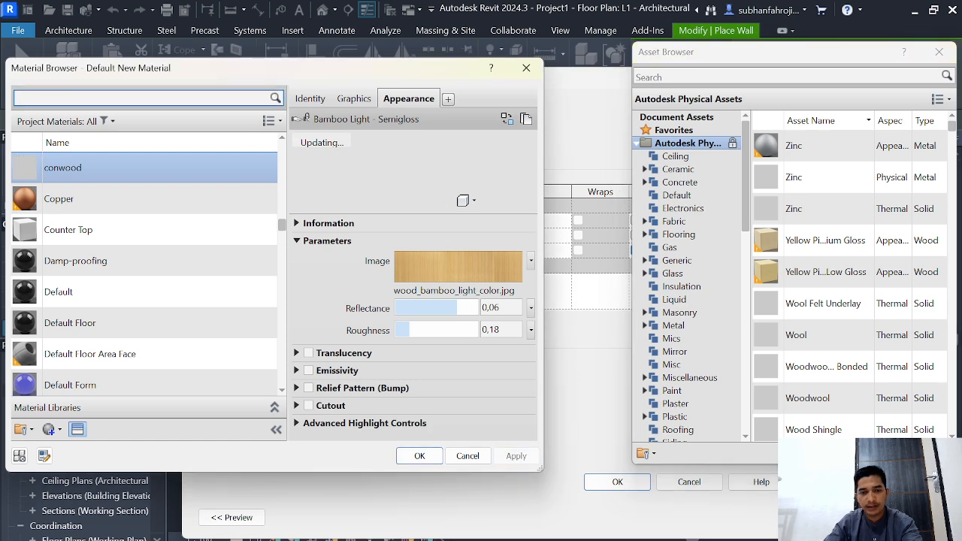
pyautogui.click(419, 455)
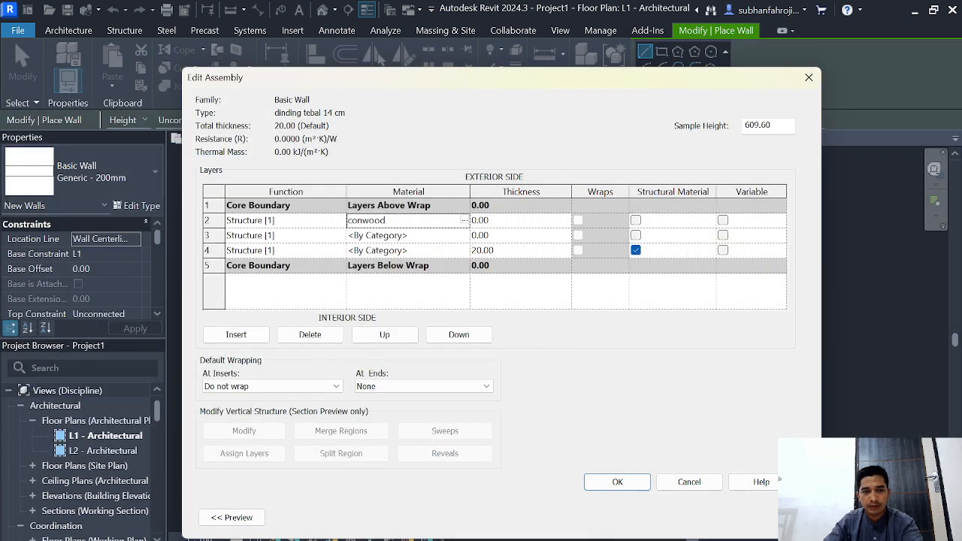
# Step: Create a new material named "pasangan dinding bata ringan" for the wall layer in row 3
pyautogui.click(438, 235)
pyautogui.click(465, 235)
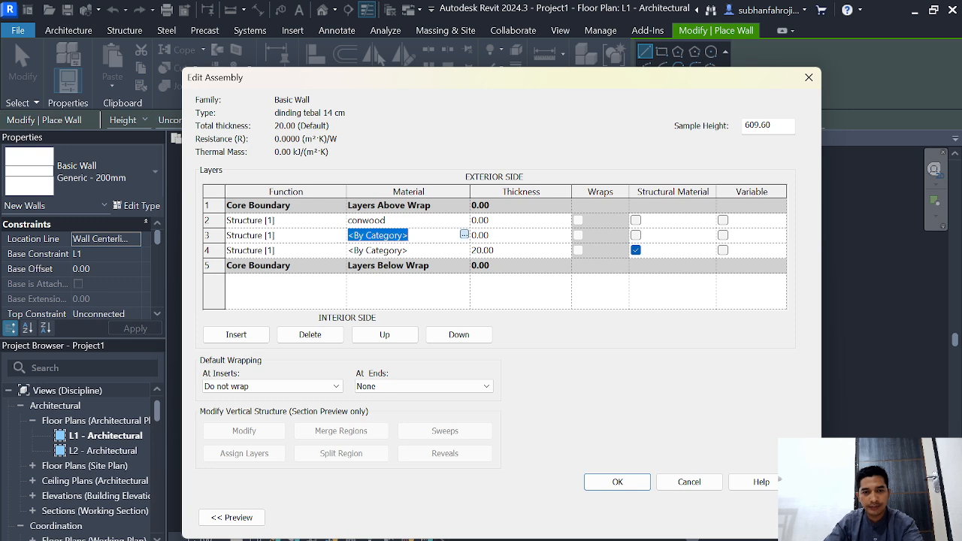
pyautogui.click(52, 430)
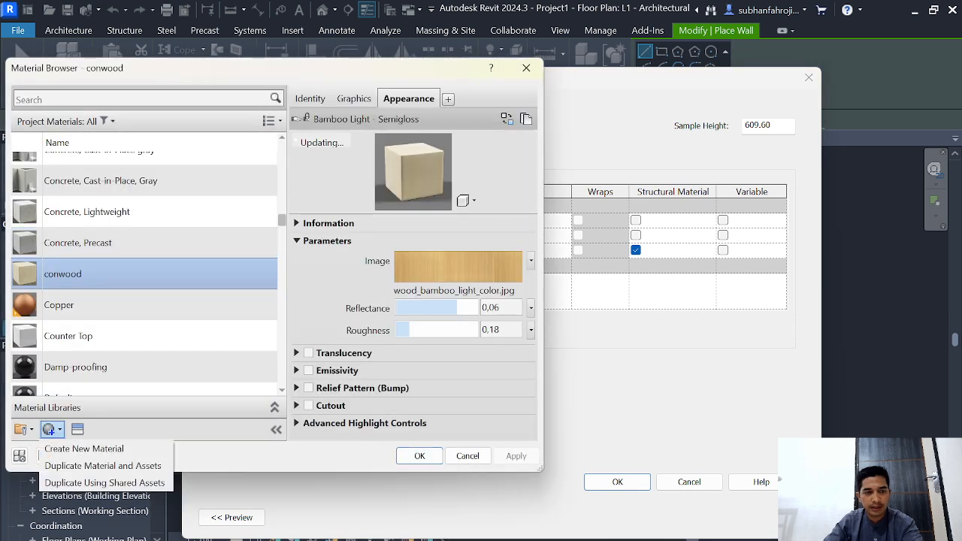
pyautogui.click(84, 449)
pyautogui.rightClick(86, 275)
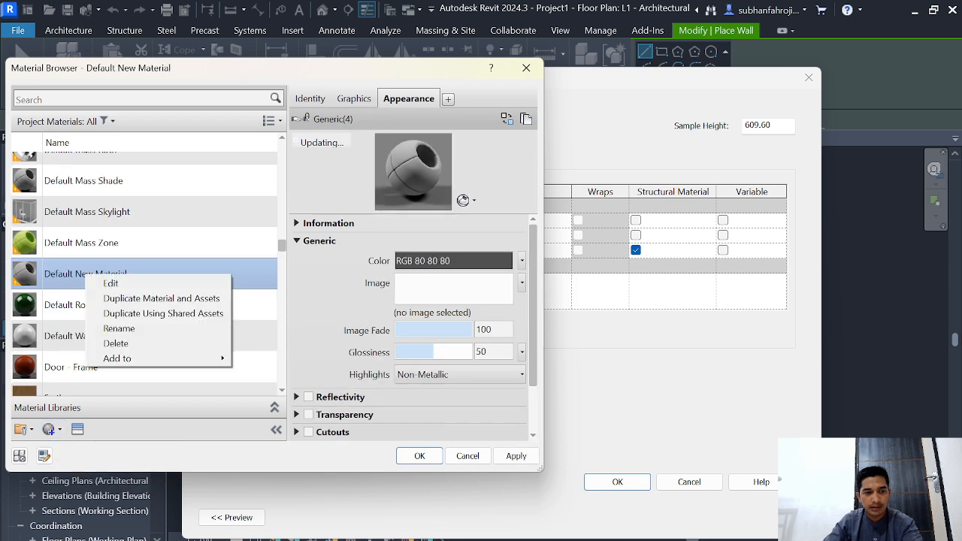
pyautogui.click(119, 329)
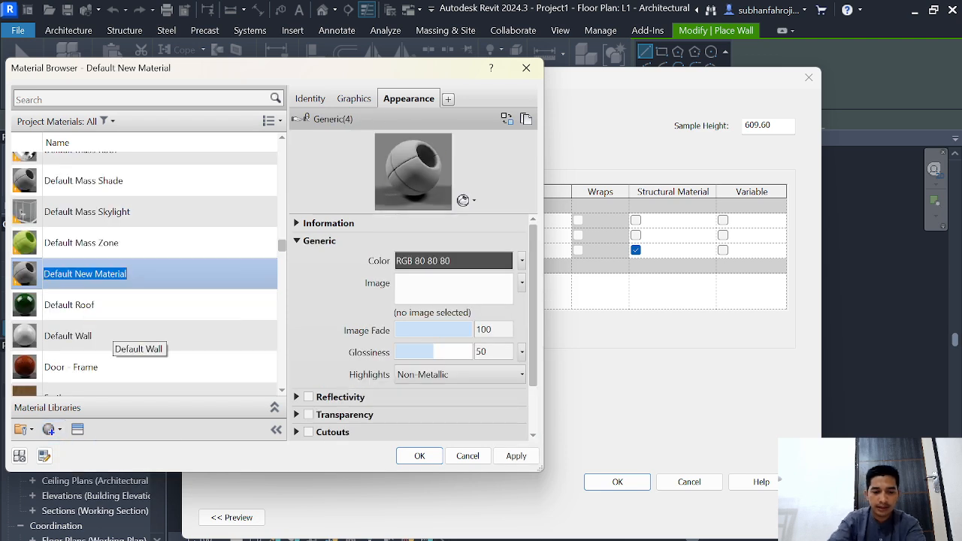
pyautogui.write('din')
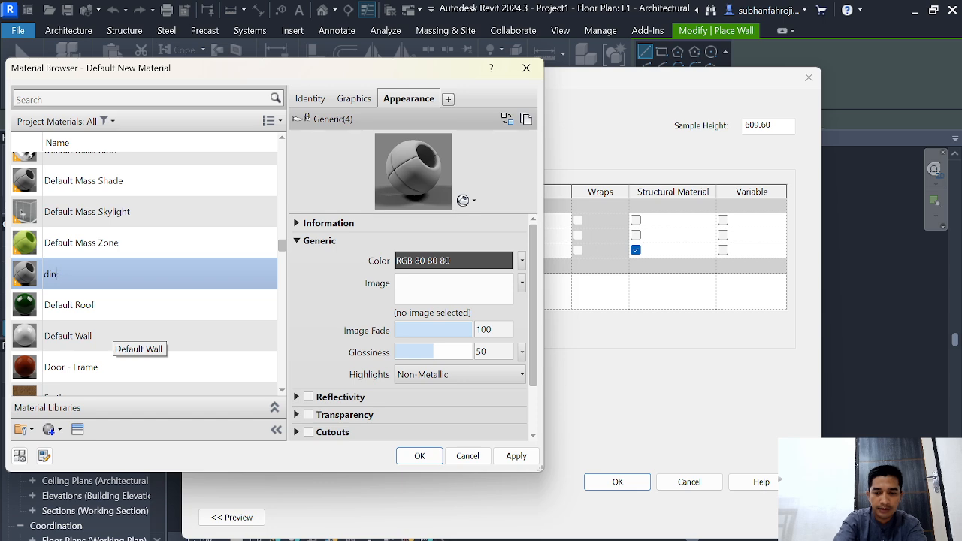
pyautogui.press('BackSpace')
pyautogui.press('BackSpace')
pyautogui.press('BackSpace')
pyautogui.write('pasangan d')
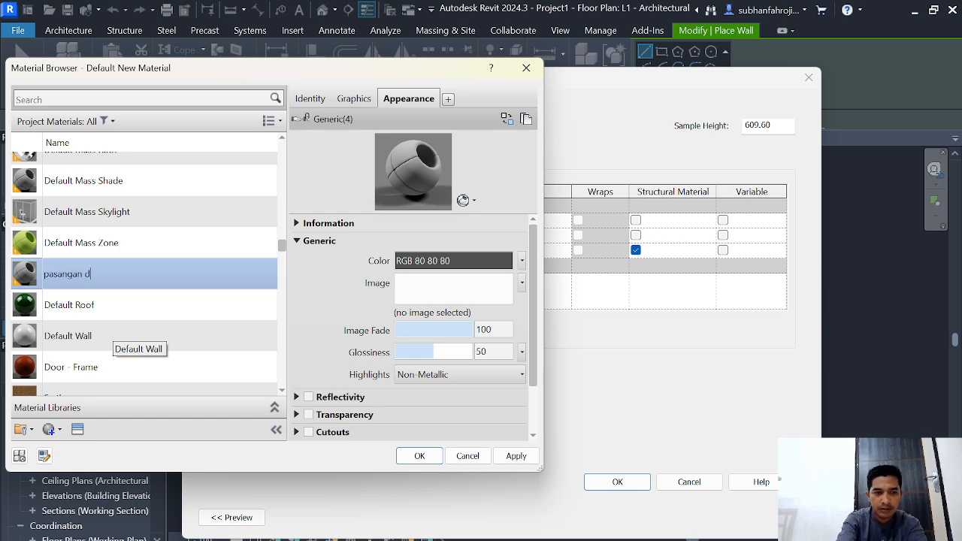
pyautogui.write('inding bata r')
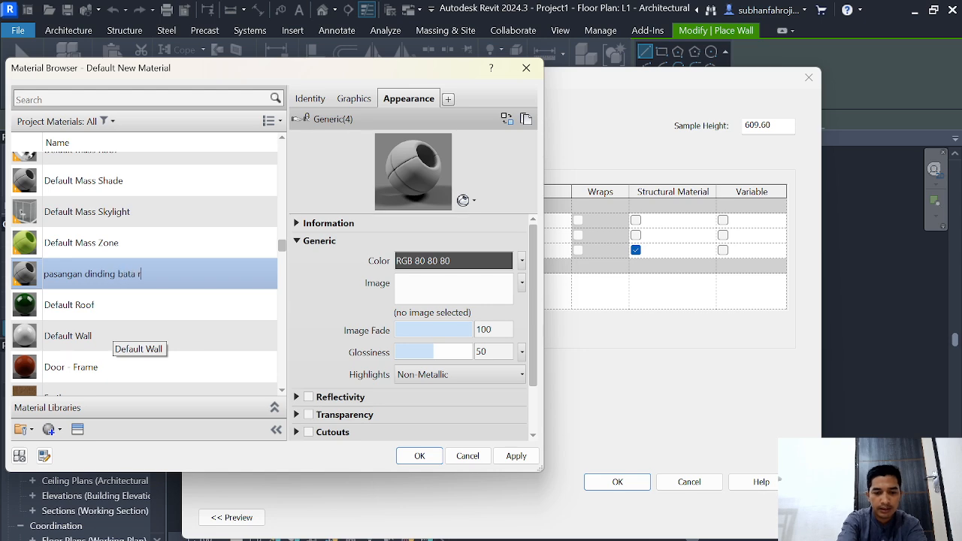
pyautogui.write('ingan')
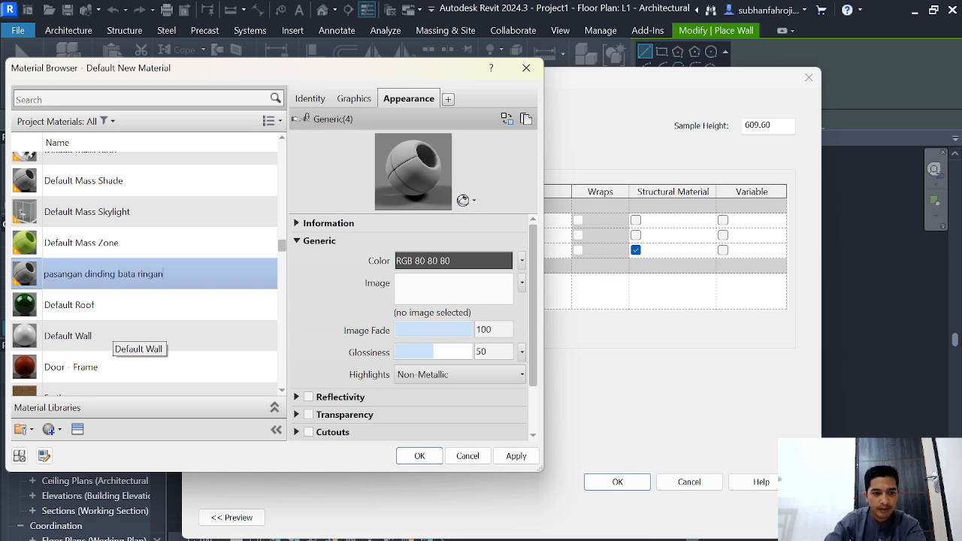
# Step: Search the assets for brick, add the Brick - Mediumweight thermal asset to the new material, and assign that material to the row 3 layer
pyautogui.click(78, 429)
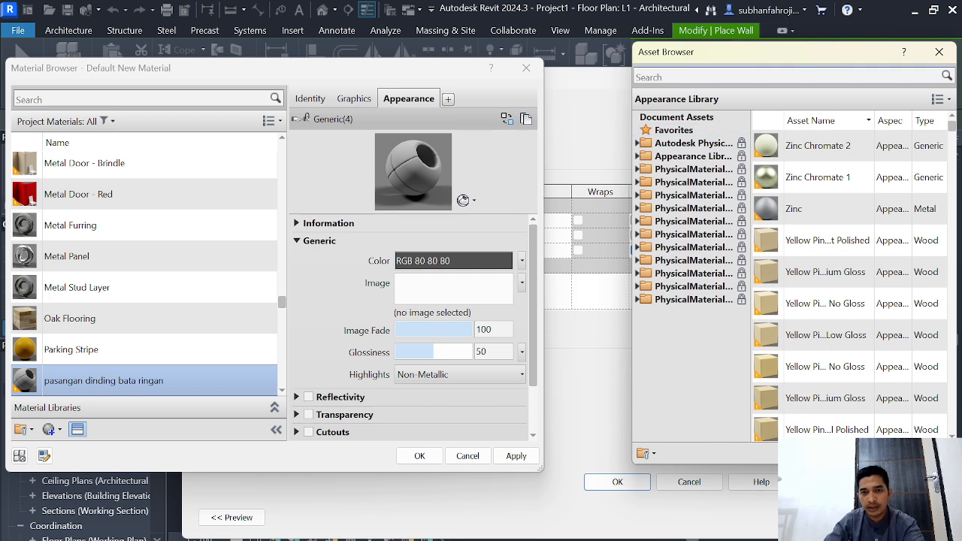
pyautogui.click(721, 77)
pyautogui.write('brick')
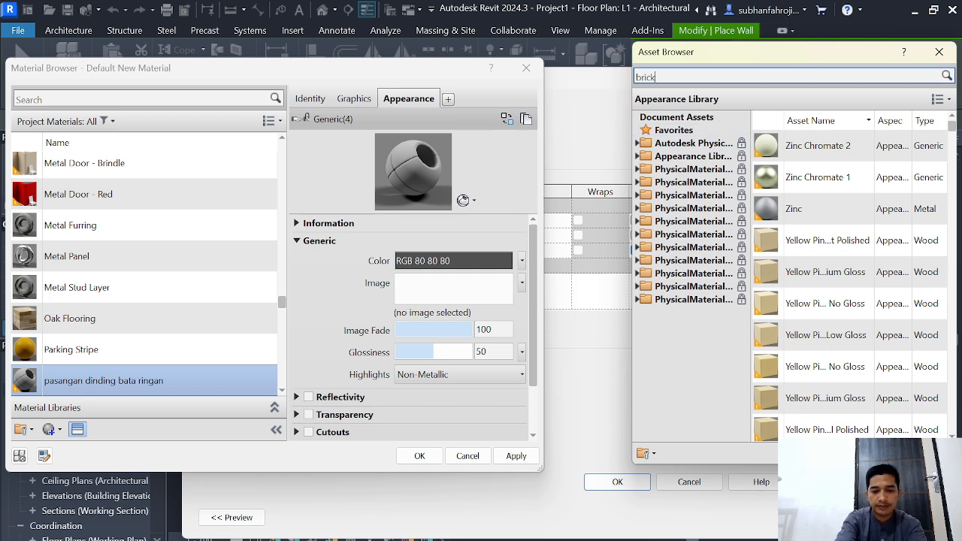
pyautogui.write('k')
pyautogui.press('Return')
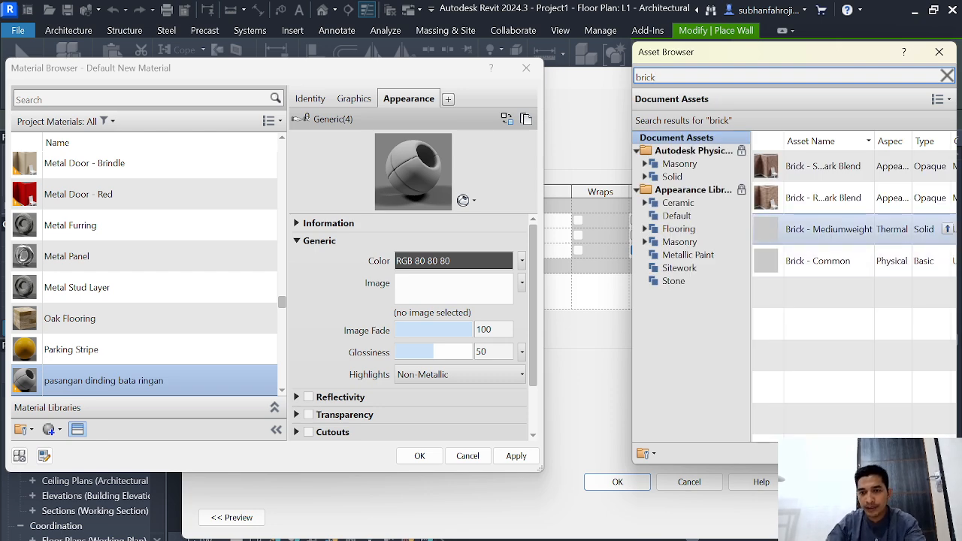
pyautogui.click(947, 229)
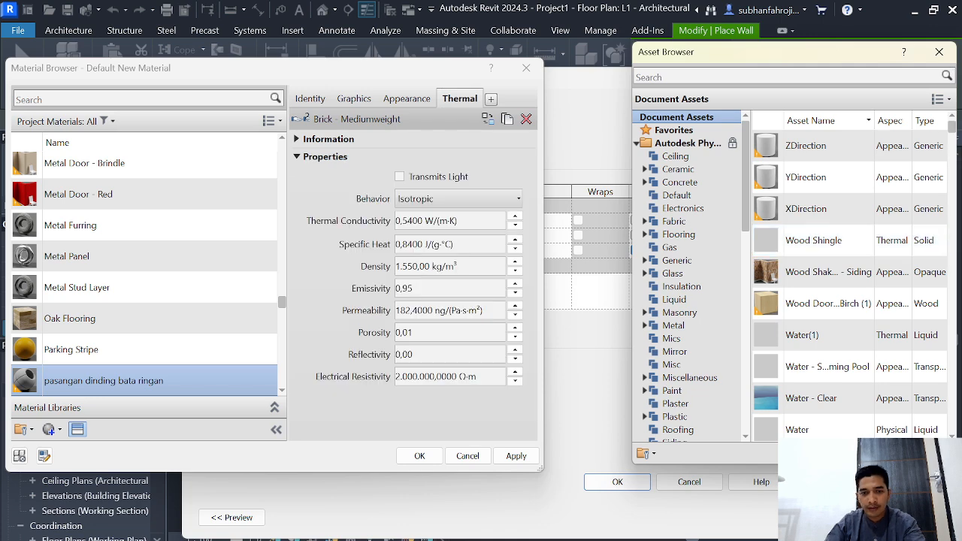
pyautogui.click(516, 456)
pyautogui.click(420, 456)
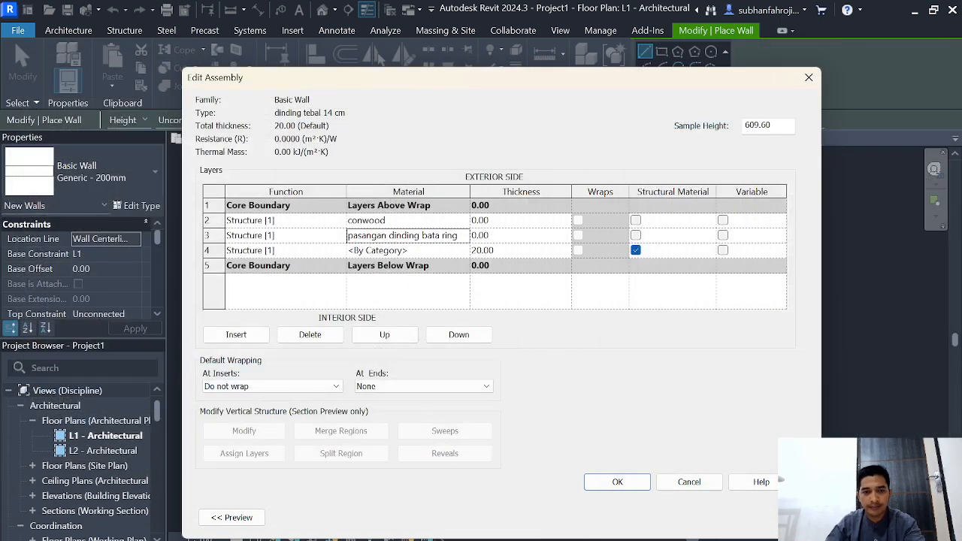
# Step: Find the conwood material by searching "conw" and assign it to the layer in row 4
pyautogui.click(385, 250)
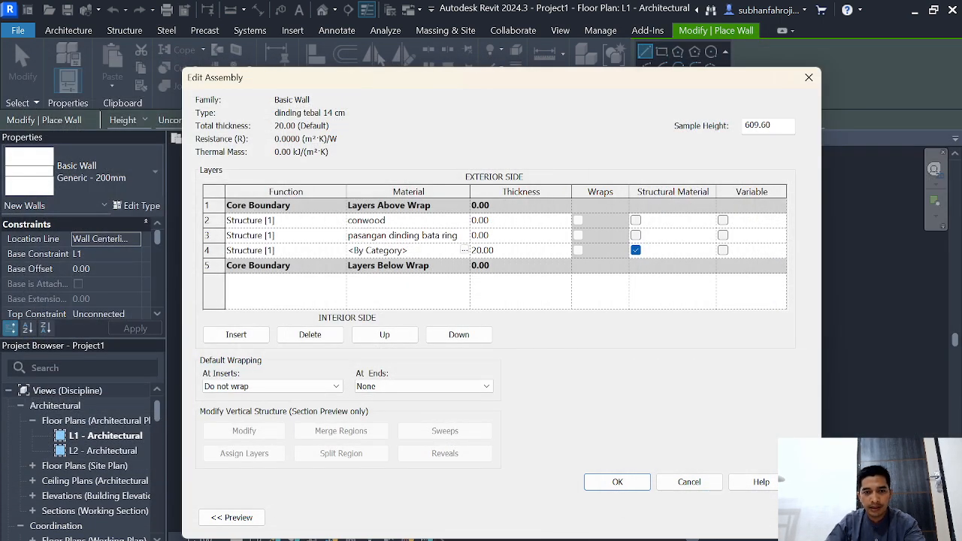
pyautogui.click(463, 250)
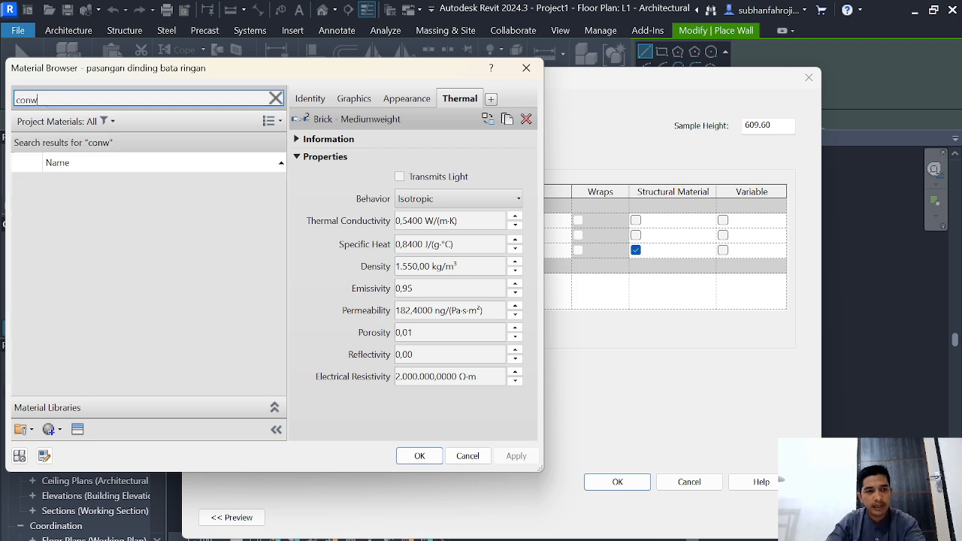
pyautogui.click(91, 188)
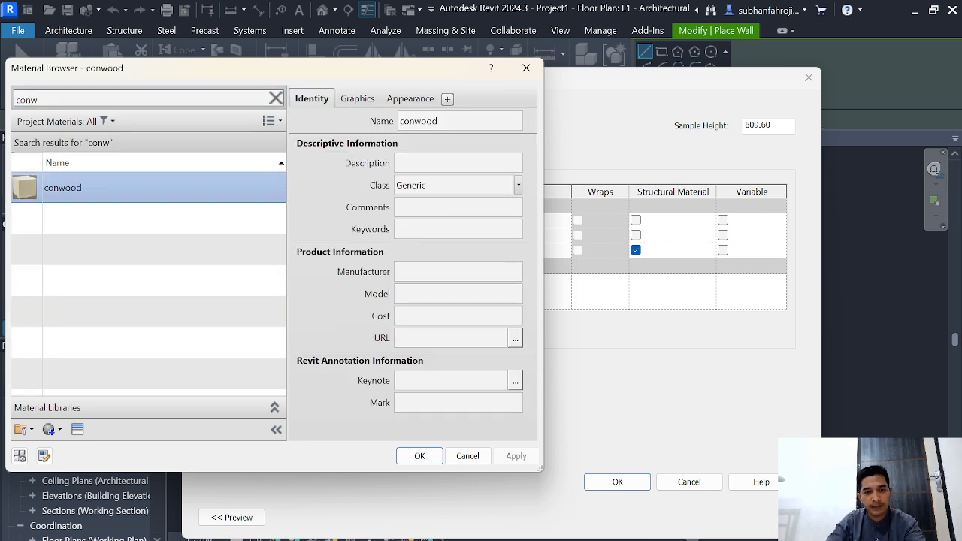
pyautogui.click(420, 455)
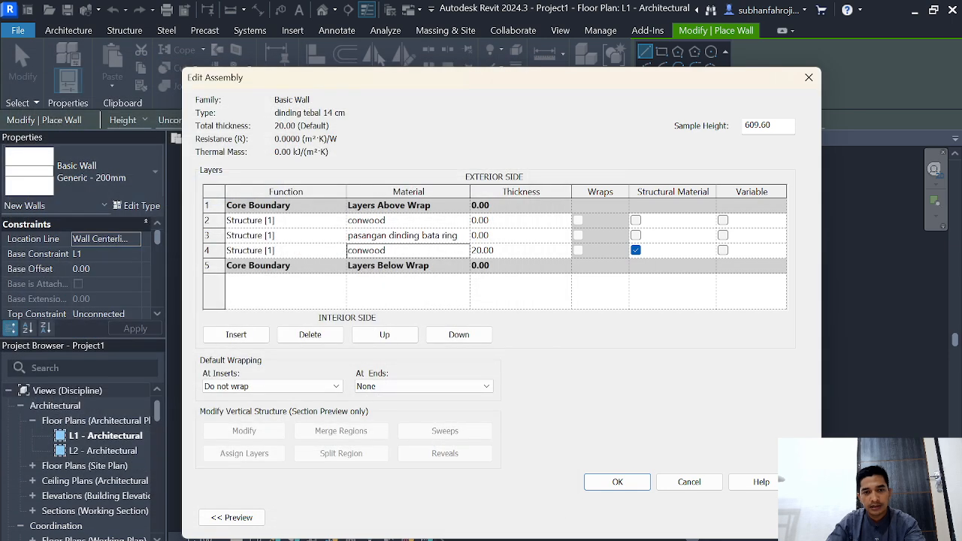
# Step: Set both conwood layers to 2 cm and the brick layer to 10 cm thick, and mark the brick layer as the structural material
pyautogui.click(511, 220)
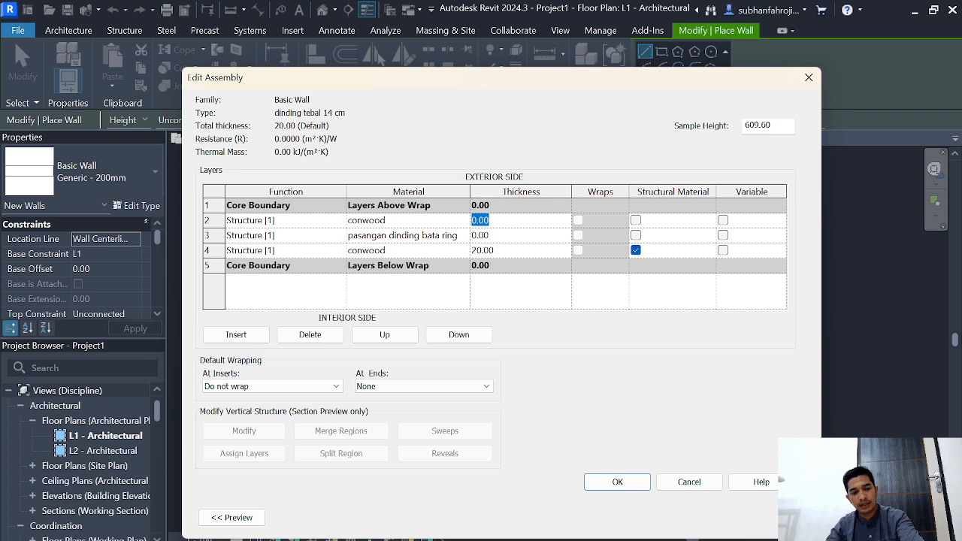
pyautogui.write('2')
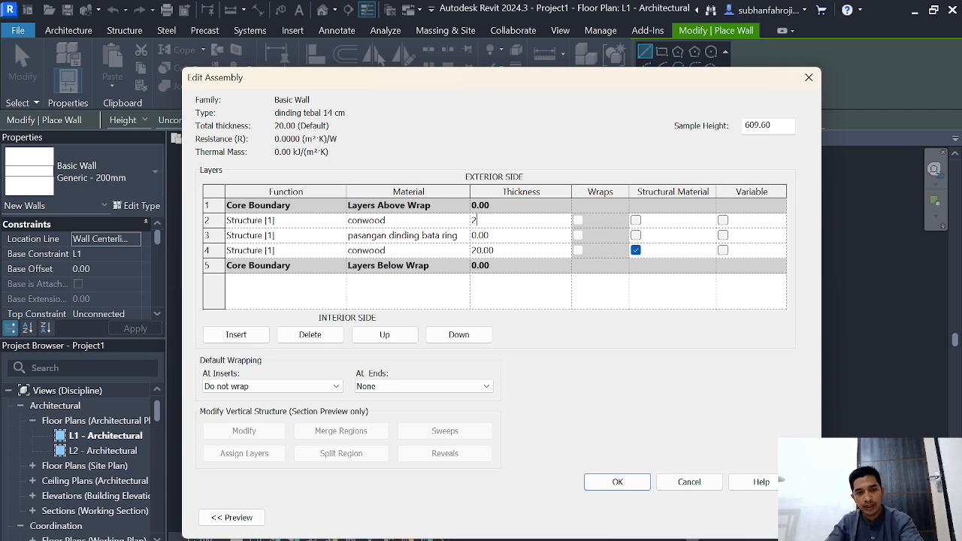
pyautogui.doubleClick(511, 250)
pyautogui.write('2')
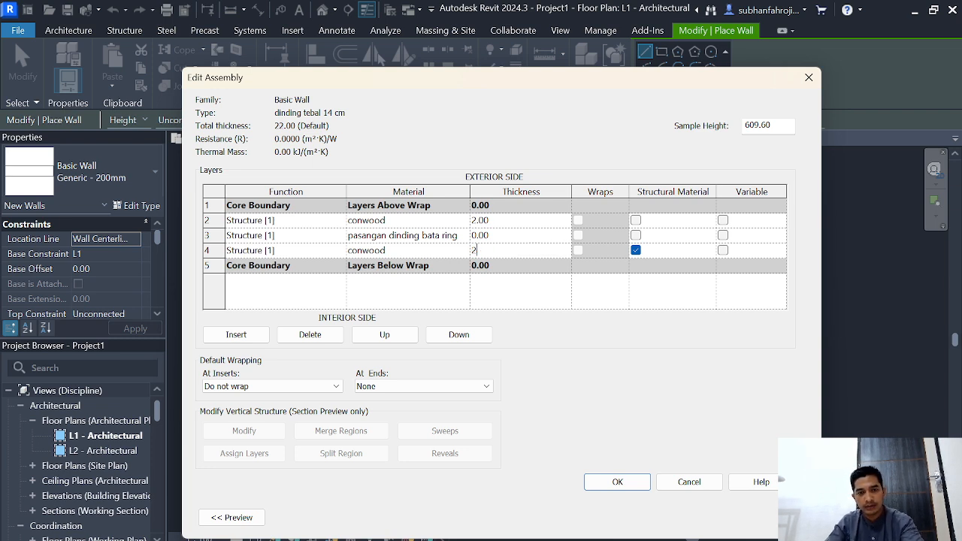
pyautogui.click(511, 235)
pyautogui.click(511, 235)
pyautogui.doubleClick(511, 235)
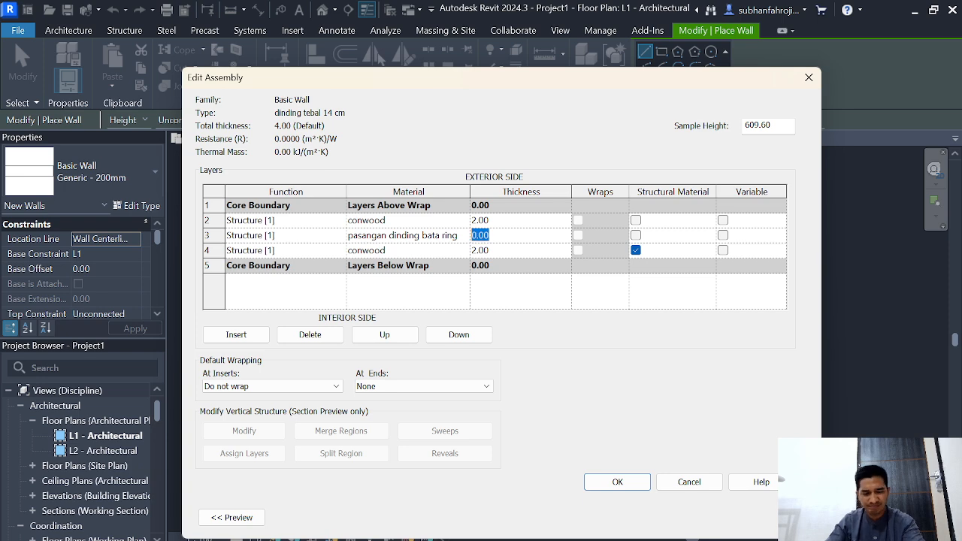
pyautogui.write('10')
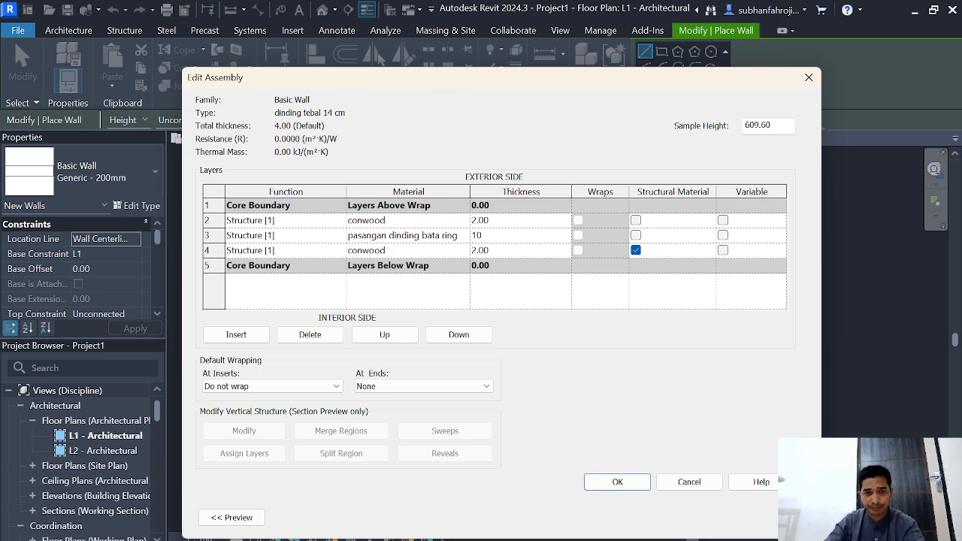
pyautogui.click(635, 236)
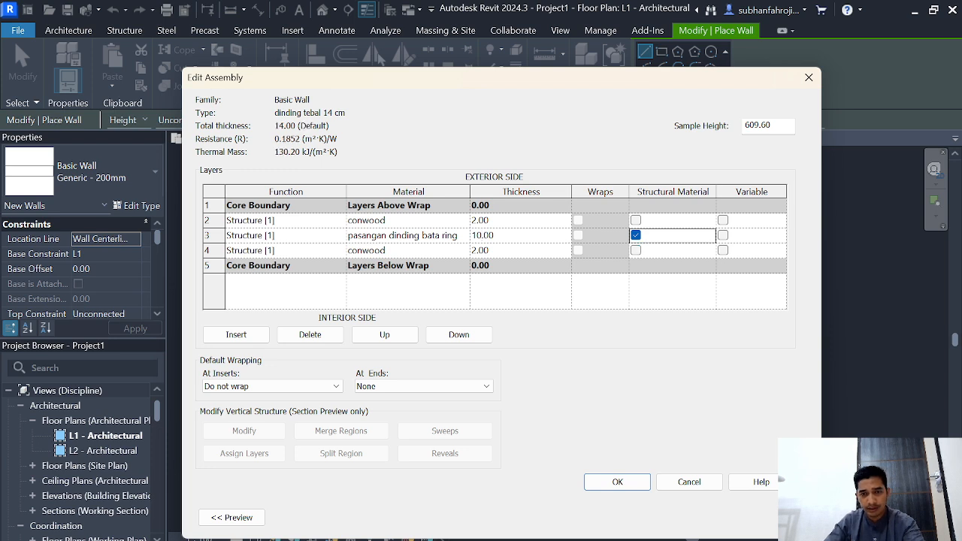
# Step: Set the row 2 layer's function to Finish 1 [4] and row 4's to Finish 2 [5], and accept the wall type
pyautogui.click(258, 220)
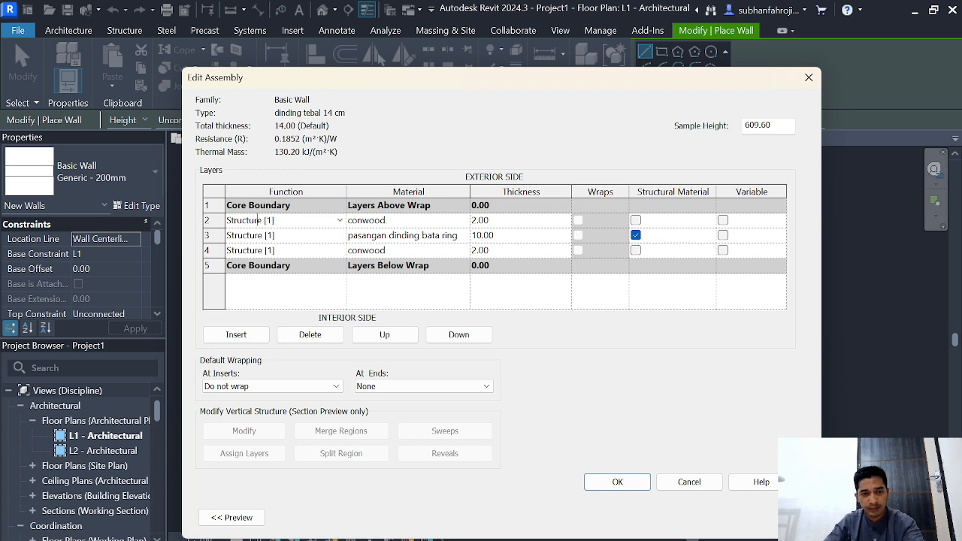
pyautogui.click(258, 221)
pyautogui.click(247, 275)
pyautogui.click(272, 250)
pyautogui.click(274, 250)
pyautogui.click(247, 315)
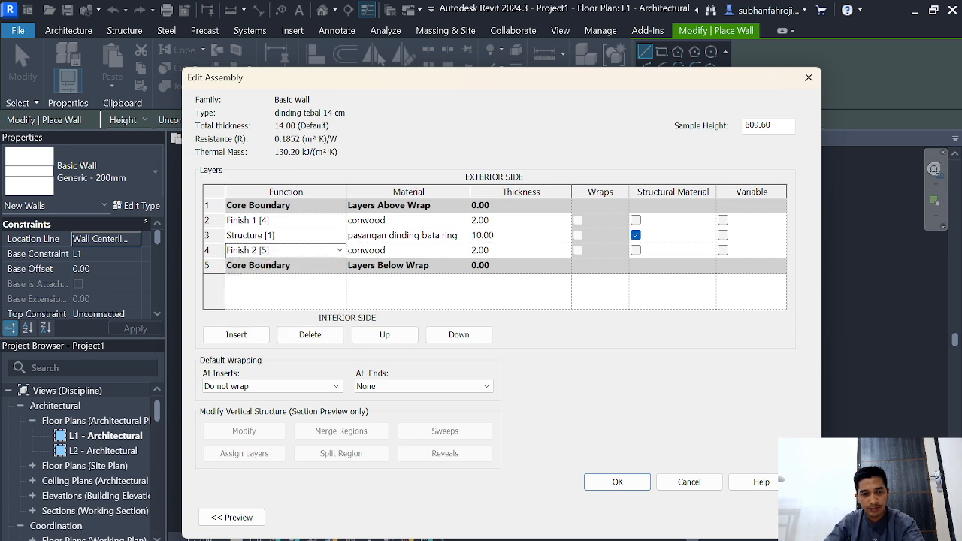
pyautogui.click(617, 482)
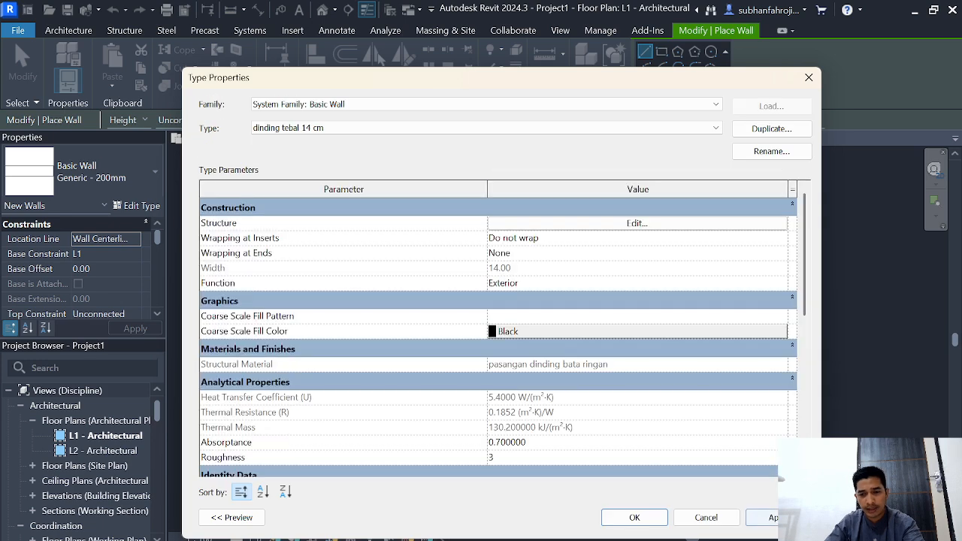
pyautogui.click(634, 517)
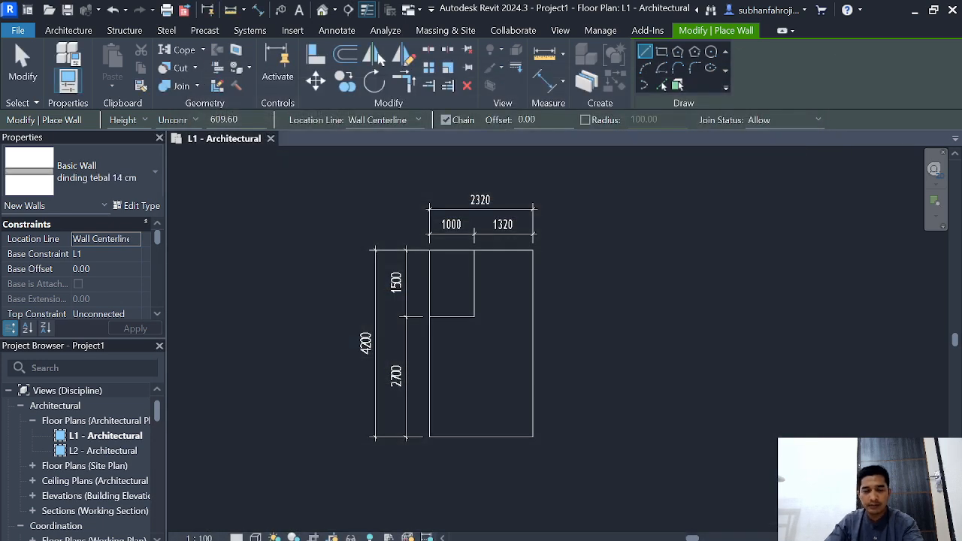
# Step: Draw rectangular walls of the "dinding tebal 14 cm" type along the layout's 2320 by 4200 outer outline
pyautogui.scroll(4, 609, 388)
pyautogui.moveTo(609, 387); pyautogui.dragTo(750, 426, button='middle')
pyautogui.scroll(-1, 774, 457)
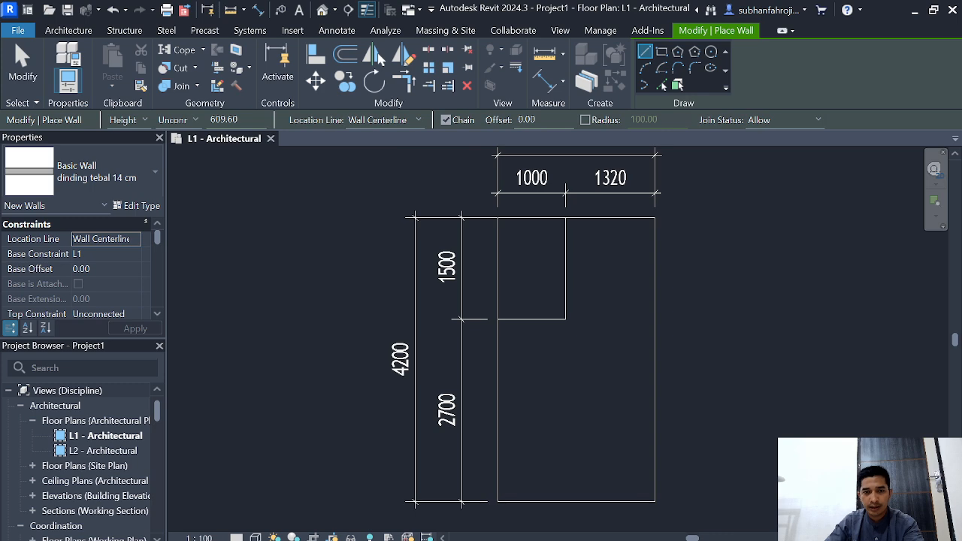
pyautogui.click(661, 51)
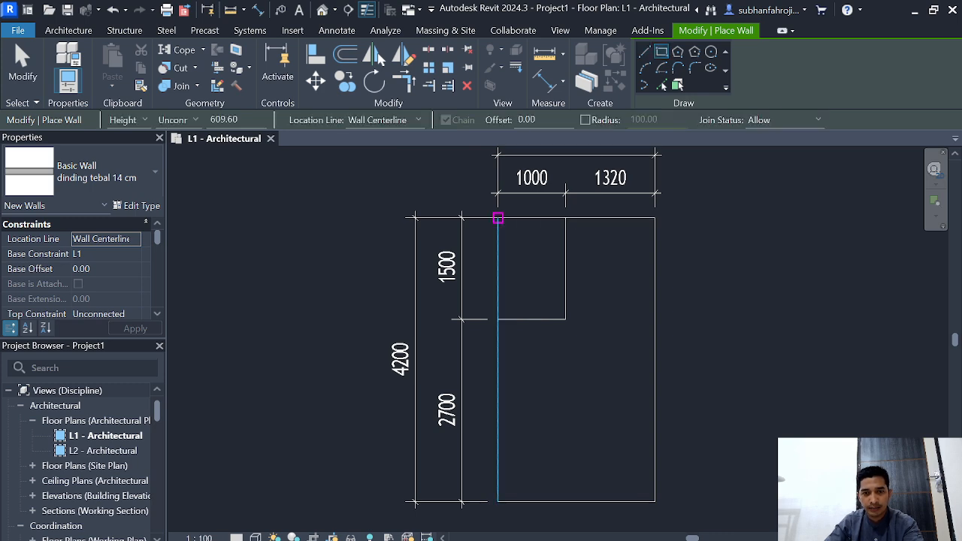
pyautogui.click(498, 218)
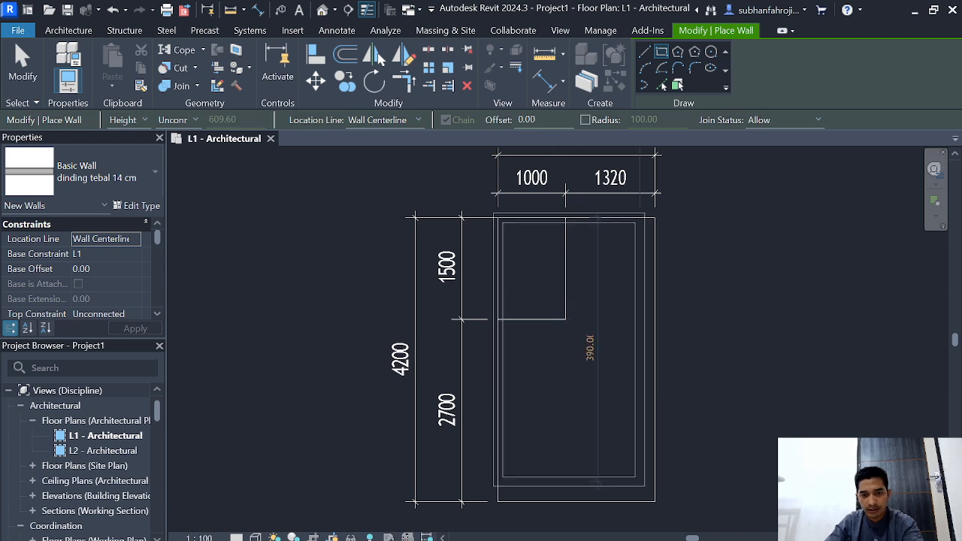
pyautogui.click(652, 501)
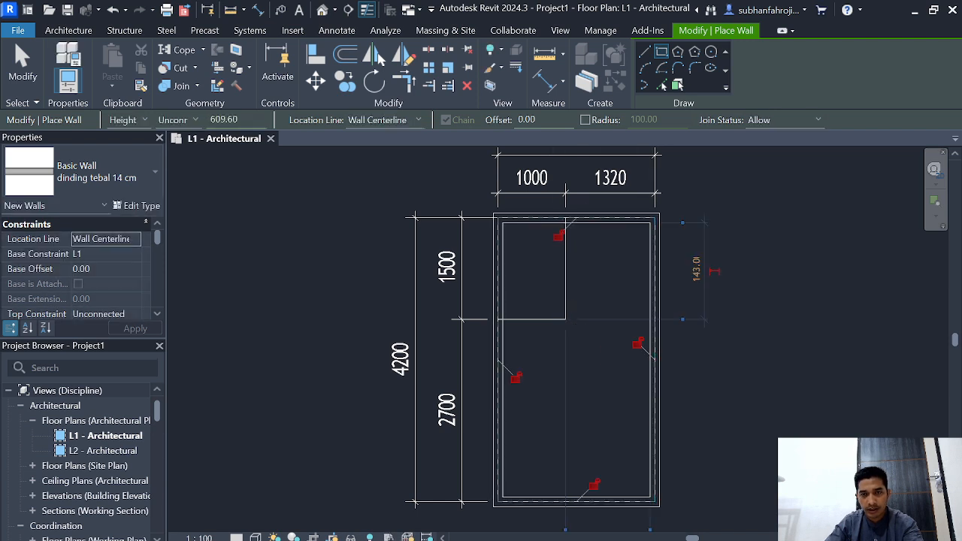
# Step: Draw two chained straight partition walls along the inner 1000 by 1500 rectangle's lines, ending at the outer wall, and finish the wall command
pyautogui.click(645, 51)
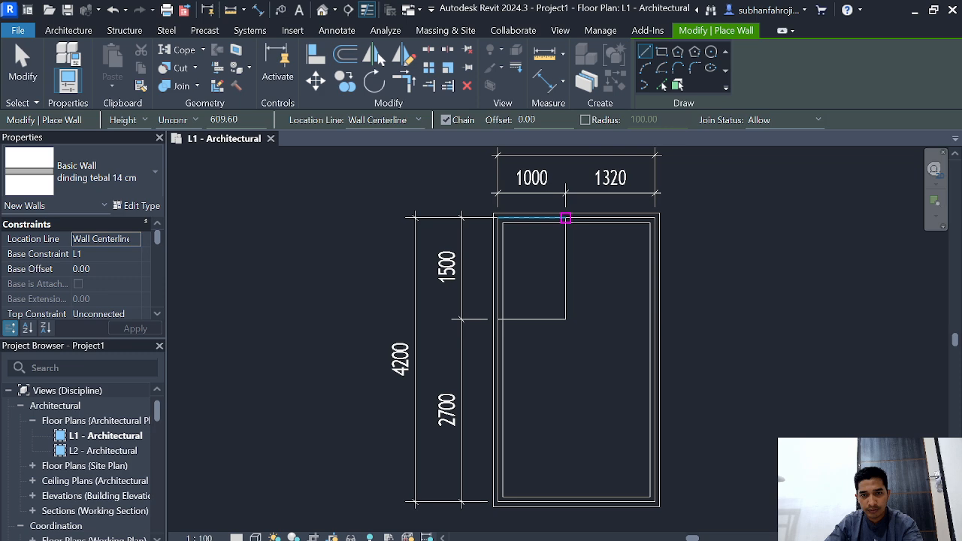
pyautogui.click(565, 217)
pyautogui.click(565, 319)
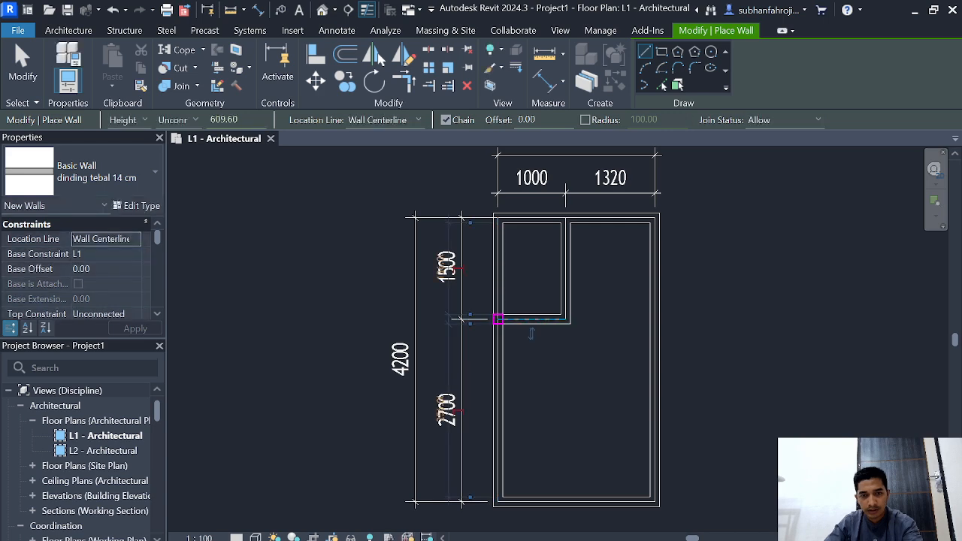
pyautogui.click(498, 319)
pyautogui.press('Escape')
pyautogui.press('Escape')
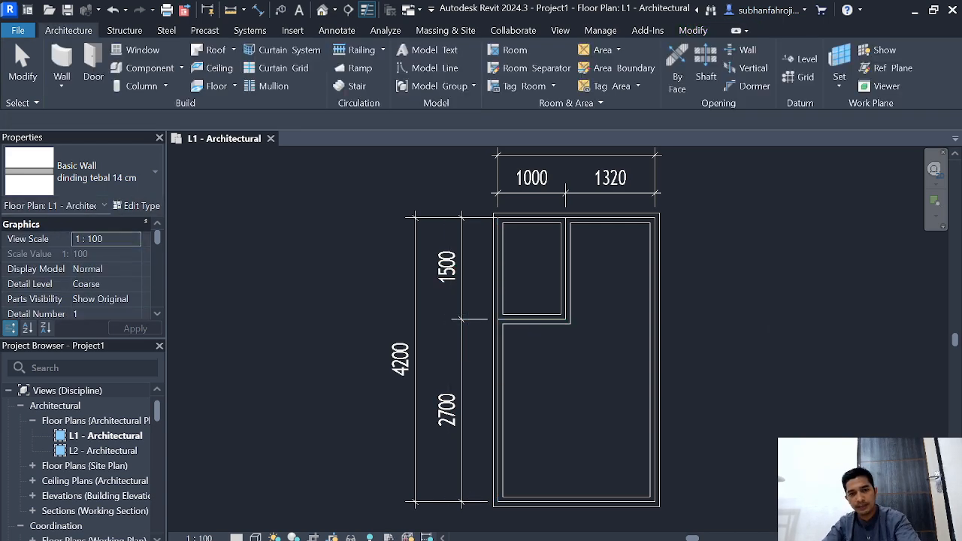
pyautogui.scroll(-4, 743, 308)
pyautogui.moveTo(744, 308); pyautogui.dragTo(659, 303, button='middle')
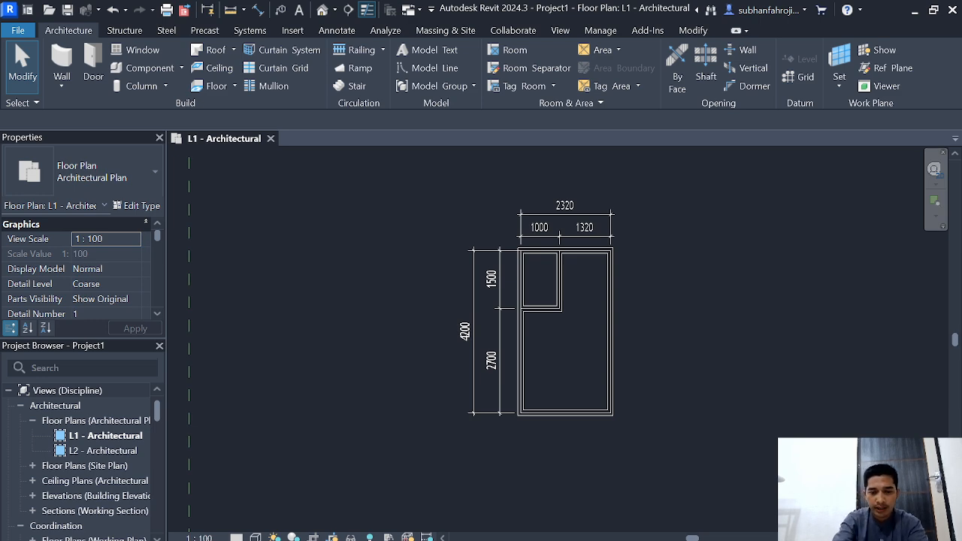
# Step: Draw a 50 cm detail line outward from the 2320-wide room's lower outer wall face, aligned with the left wall's inner face
pyautogui.press('d')
pyautogui.press('l')
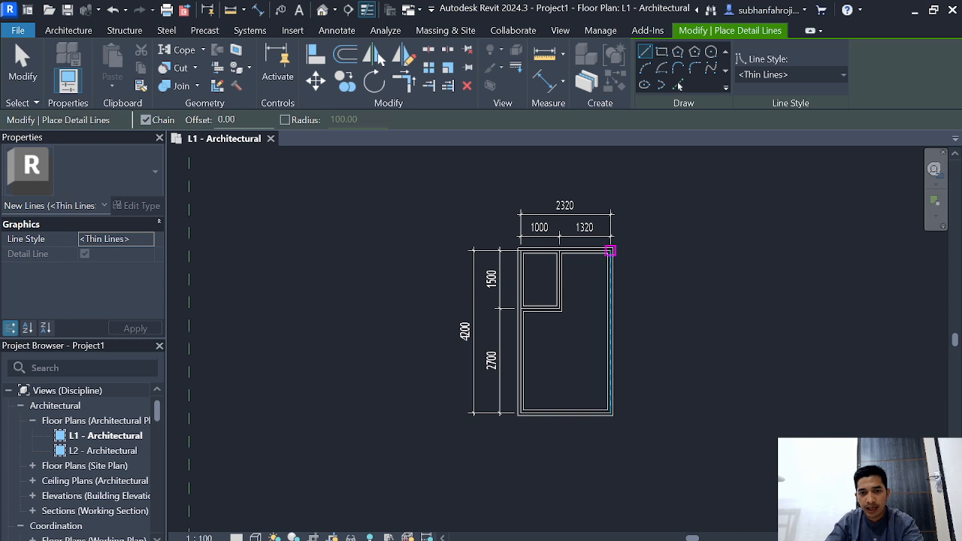
pyautogui.moveTo(524, 445)
pyautogui.mouseDown(button='middle')
pyautogui.moveTo(527, 291)
pyautogui.moveTo(524, 307)
pyautogui.mouseUp(button='middle')
pyautogui.scroll(5, 525, 310)
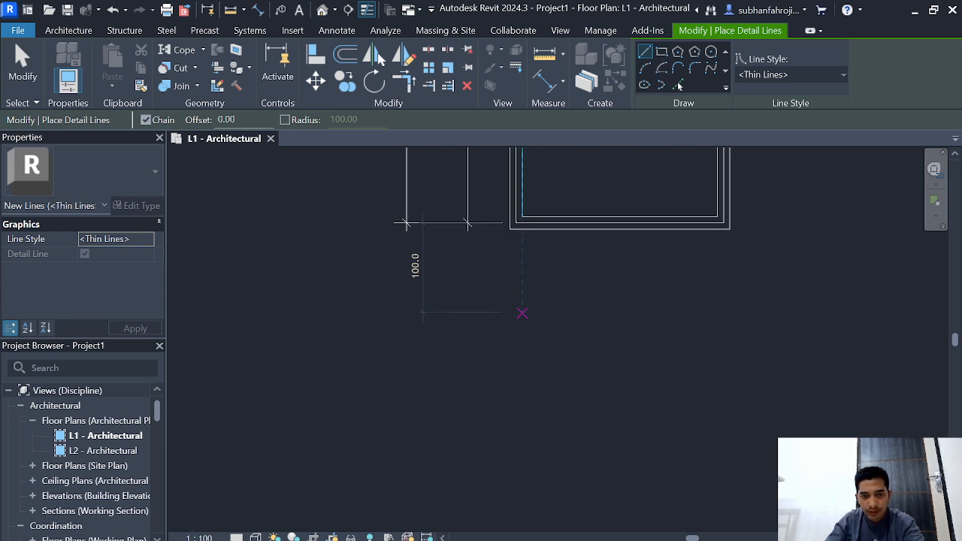
pyautogui.moveTo(521, 238); pyautogui.dragTo(500, 295, button='middle')
pyautogui.scroll(1, 500, 295)
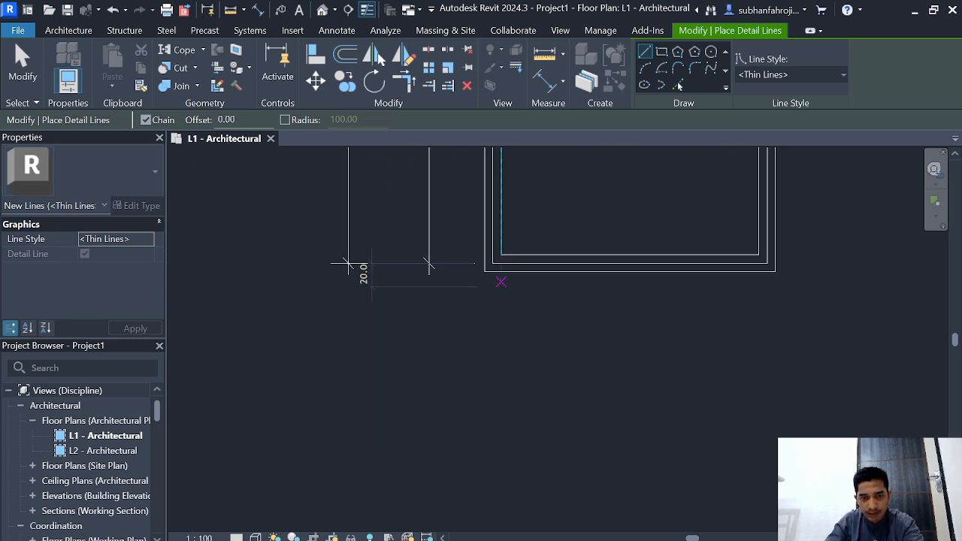
pyautogui.click(501, 270)
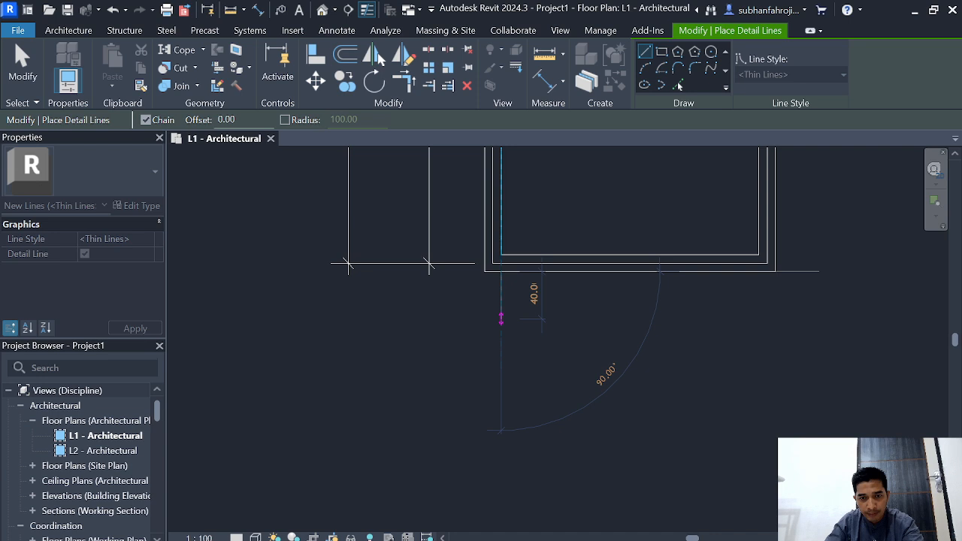
pyautogui.write('50')
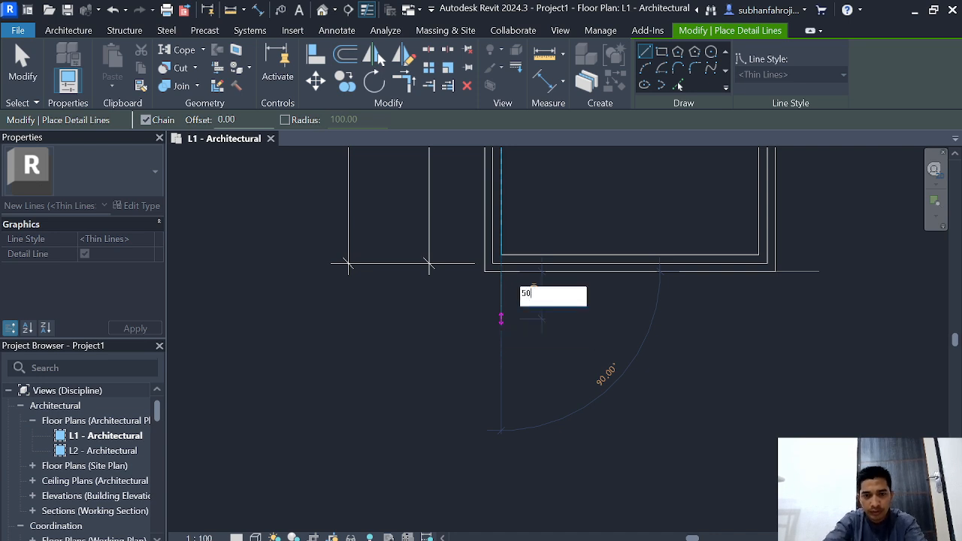
pyautogui.press('Return')
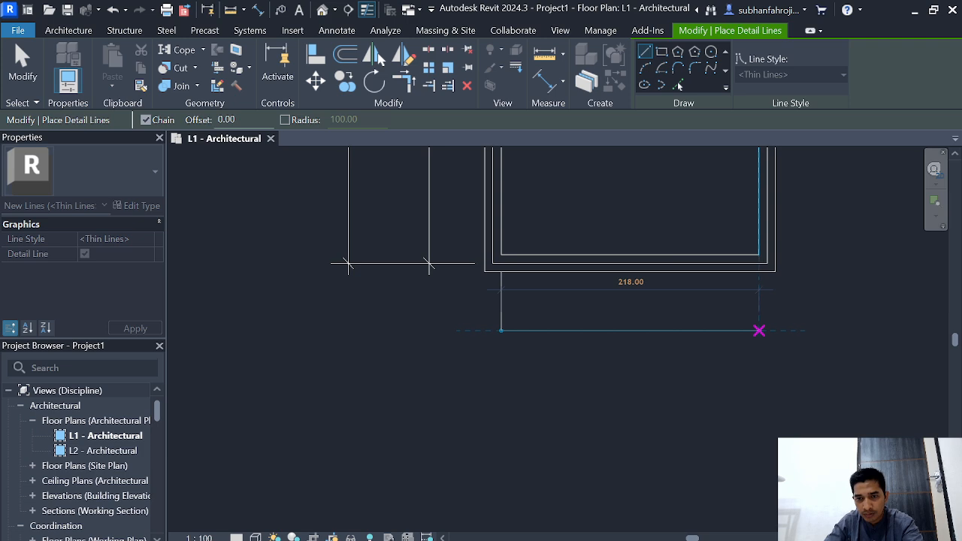
# Step: Continue the detail line across to the right wall's inner face and back up to the lower wall, closing the porch outline
pyautogui.click(758, 331)
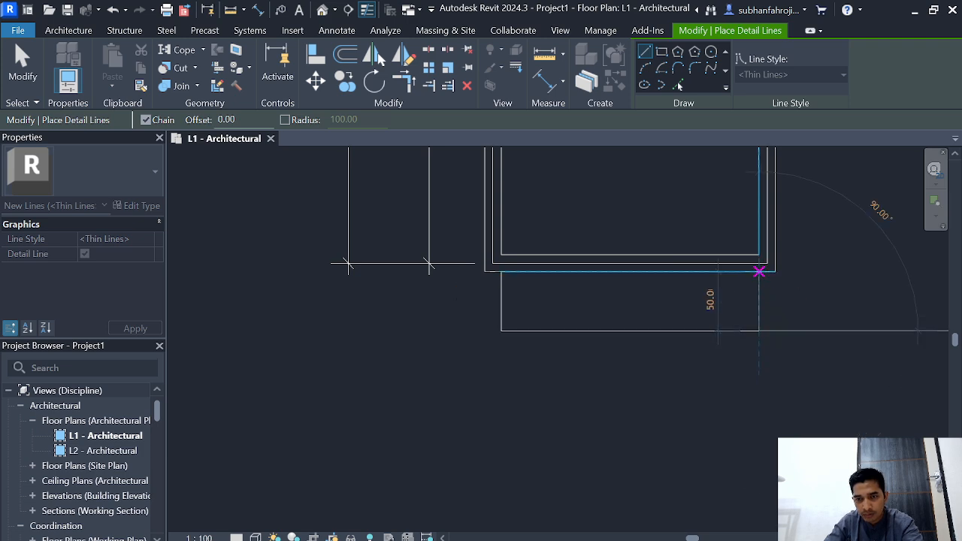
pyautogui.click(759, 271)
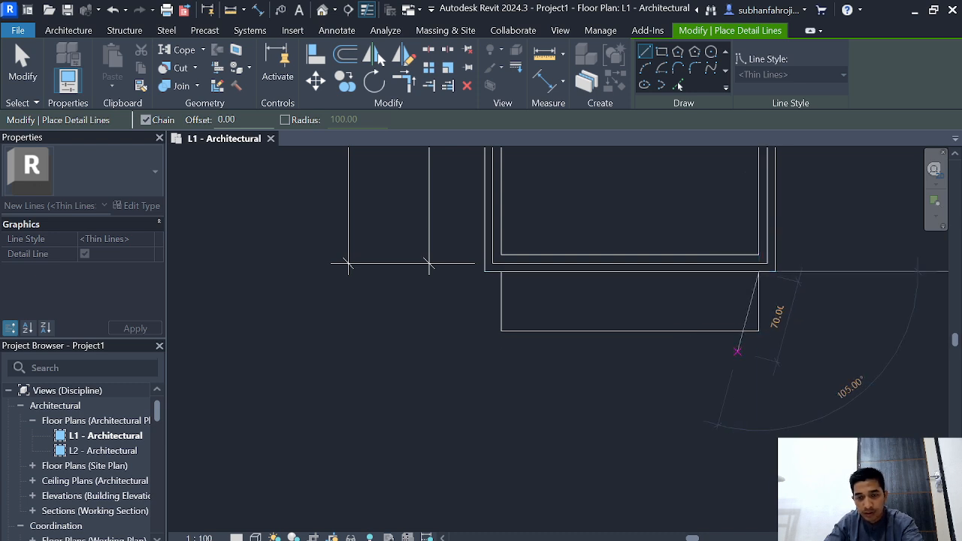
pyautogui.press('Escape')
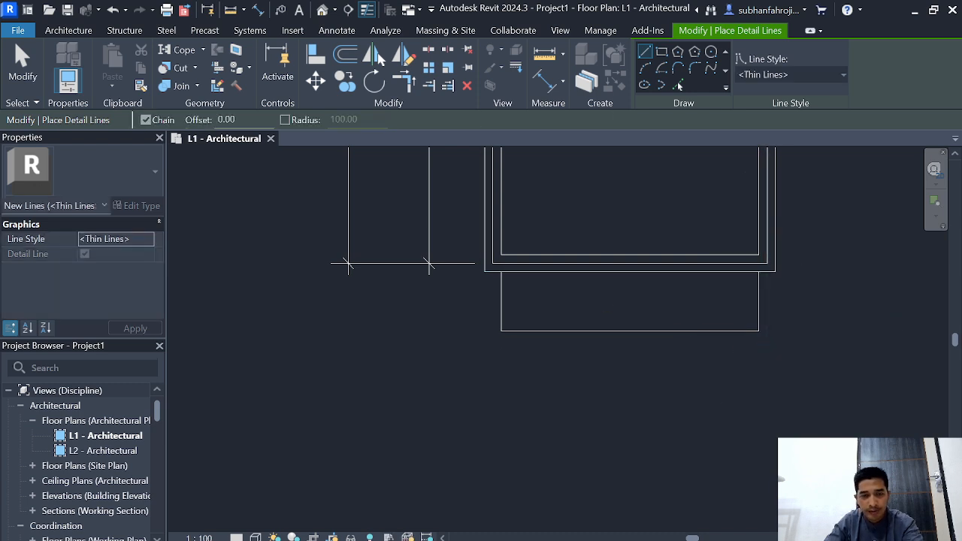
pyautogui.press('Escape')
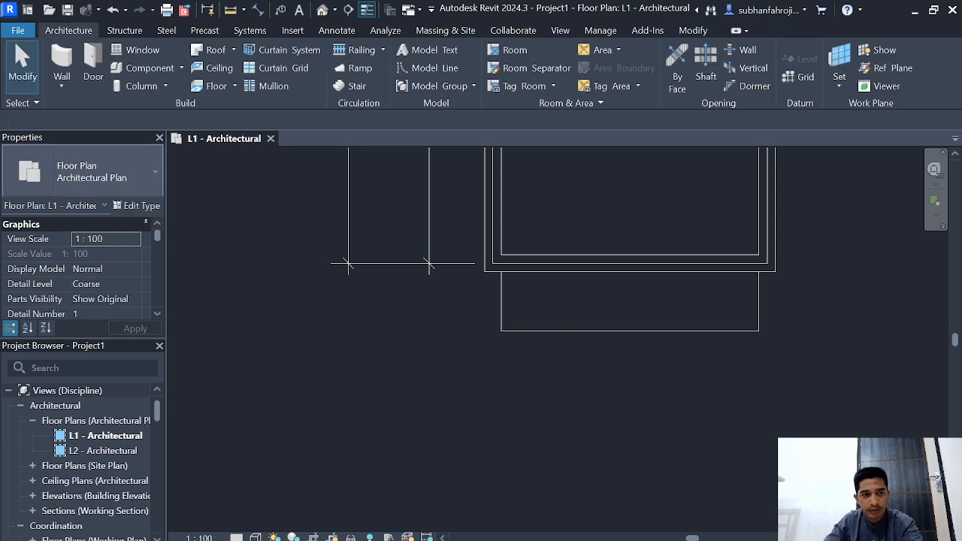
# Step: Extend both side walls past the lower wall to the porch line with two 50 cm straight "dinding tebal 14 cm" walls
pyautogui.click(62, 60)
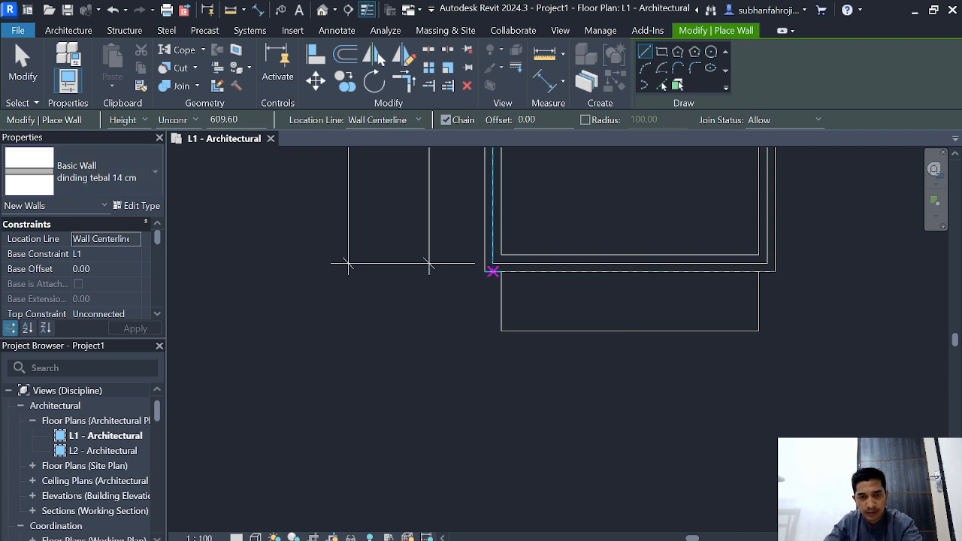
pyautogui.click(492, 271)
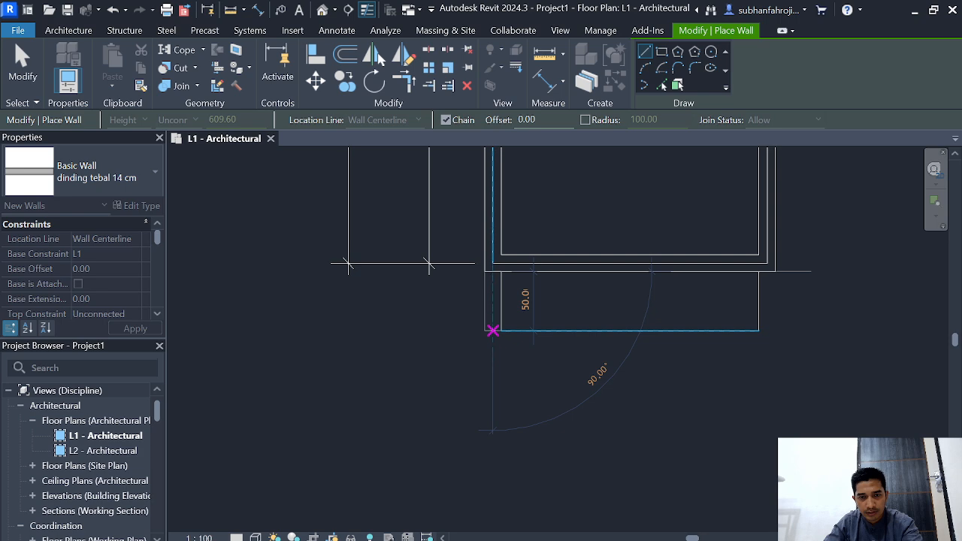
pyautogui.click(492, 330)
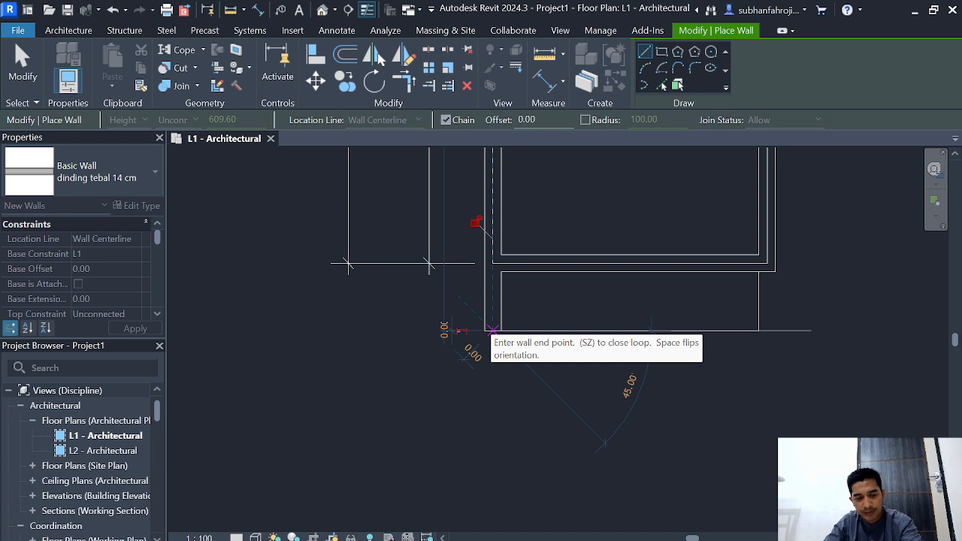
pyautogui.press('Escape')
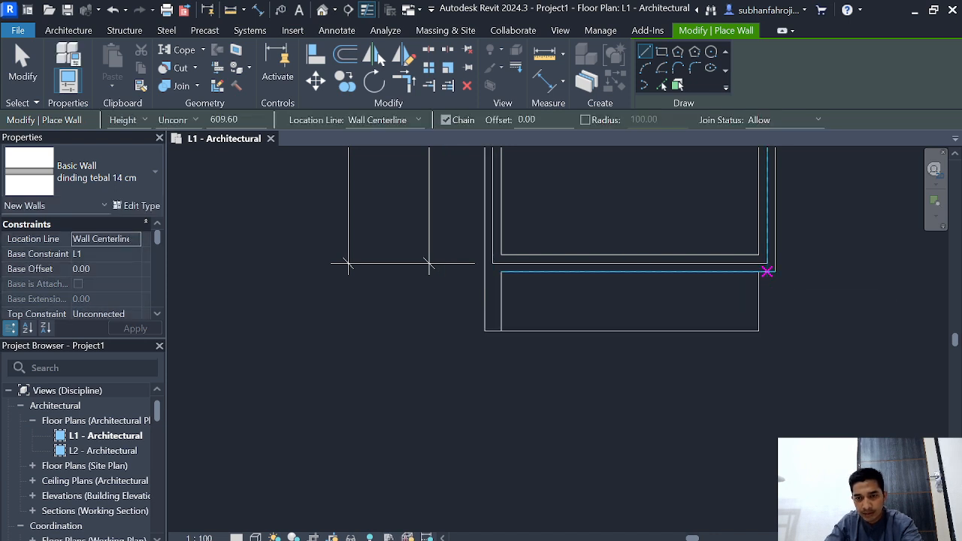
pyautogui.click(766, 271)
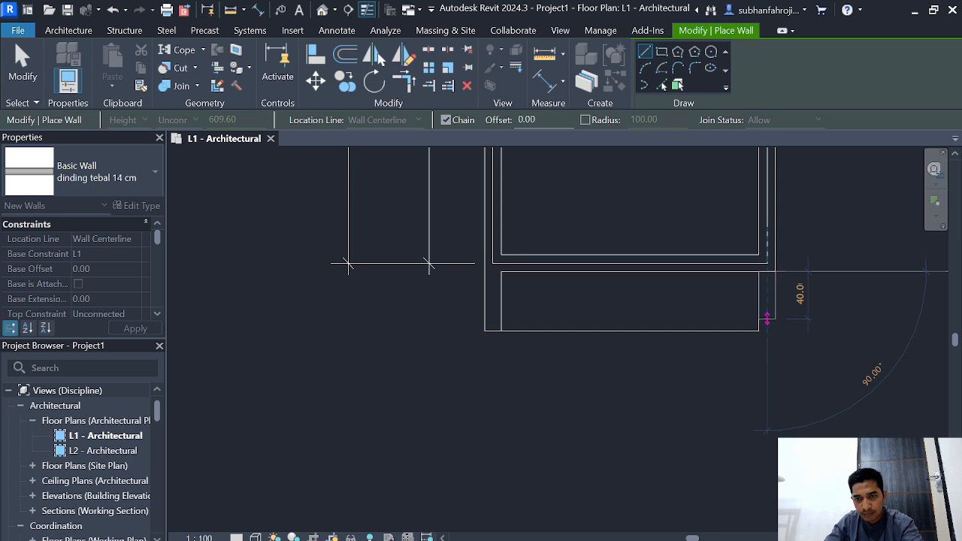
pyautogui.click(766, 331)
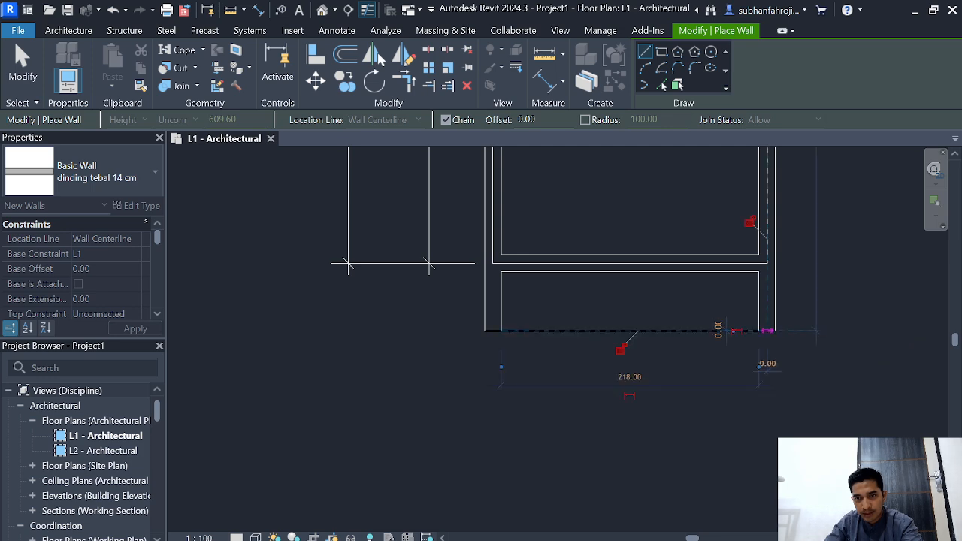
pyautogui.press('Escape')
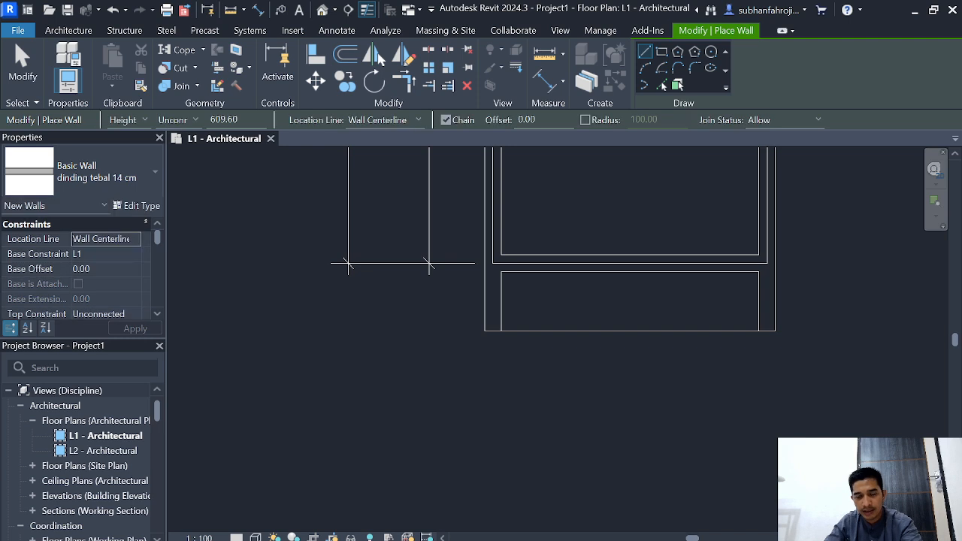
pyautogui.press('Escape')
# Step: Change the L1 floor plan's visual style so the walls display with filled shading
pyautogui.scroll(-1, 801, 255)
pyautogui.moveTo(800, 256); pyautogui.dragTo(666, 439, button='middle')
pyautogui.scroll(-1, 666, 386)
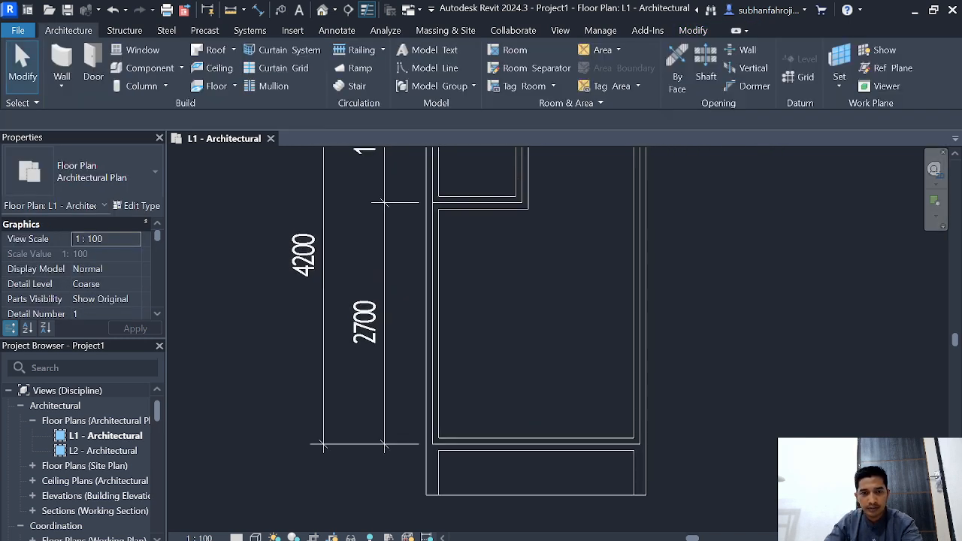
pyautogui.scroll(2, 676, 466)
pyautogui.scroll(-4, 682, 464)
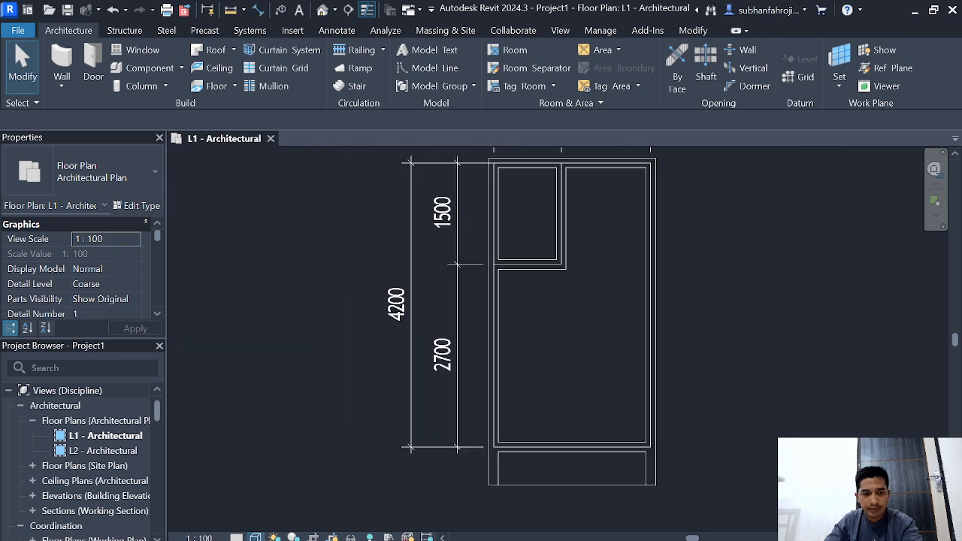
pyautogui.click(256, 537)
pyautogui.click(279, 523)
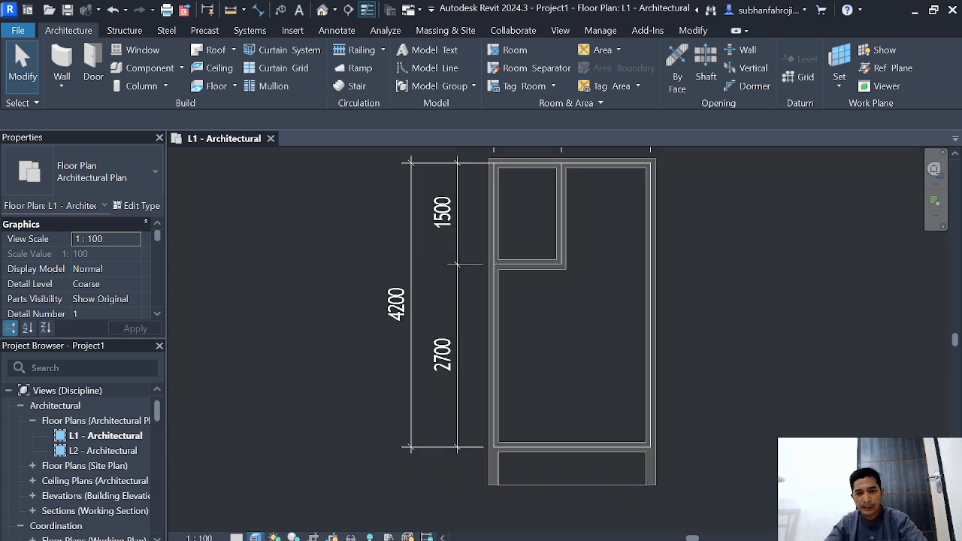
pyautogui.scroll(-3, 481, 362)
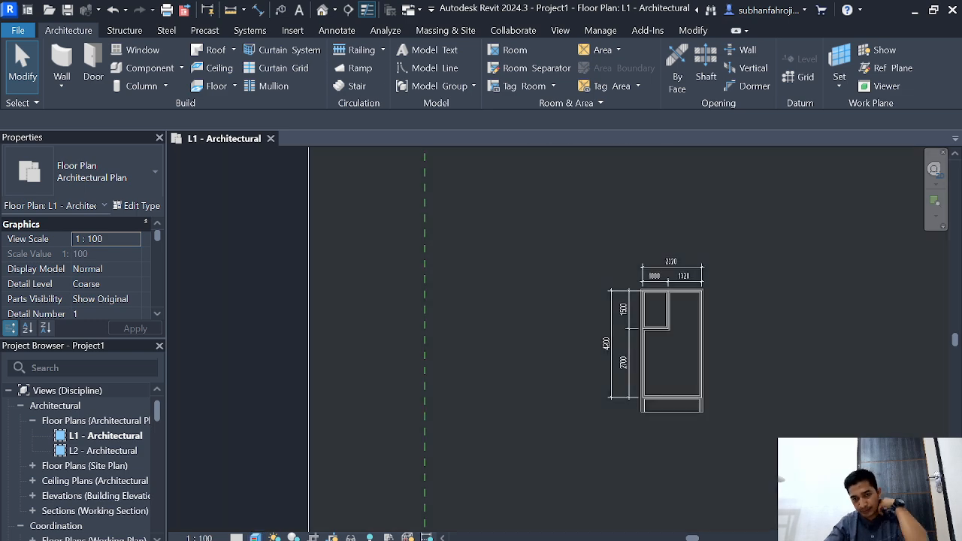
pyautogui.scroll(2, 612, 335)
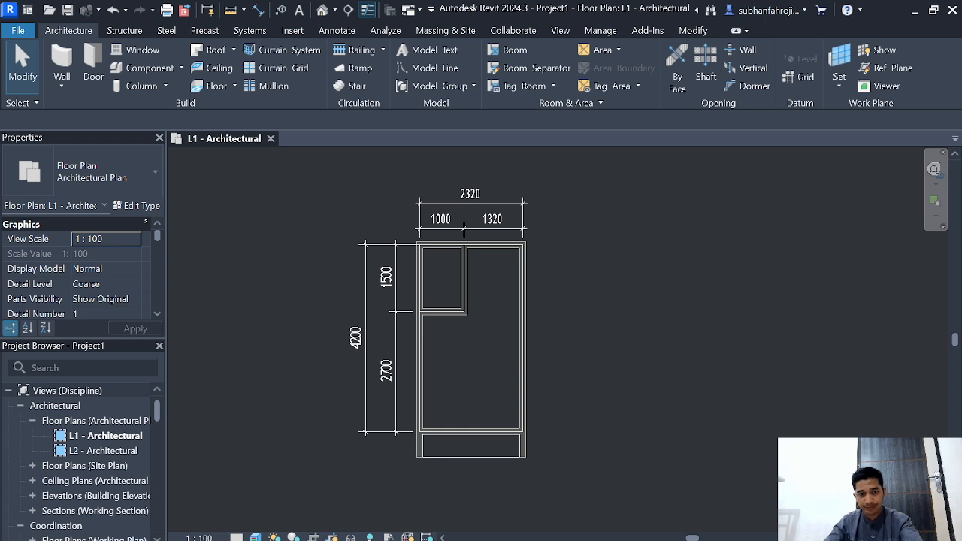
# Step: Search the project's views for "east" and open the East - Architectural elevation
pyautogui.click(63, 369)
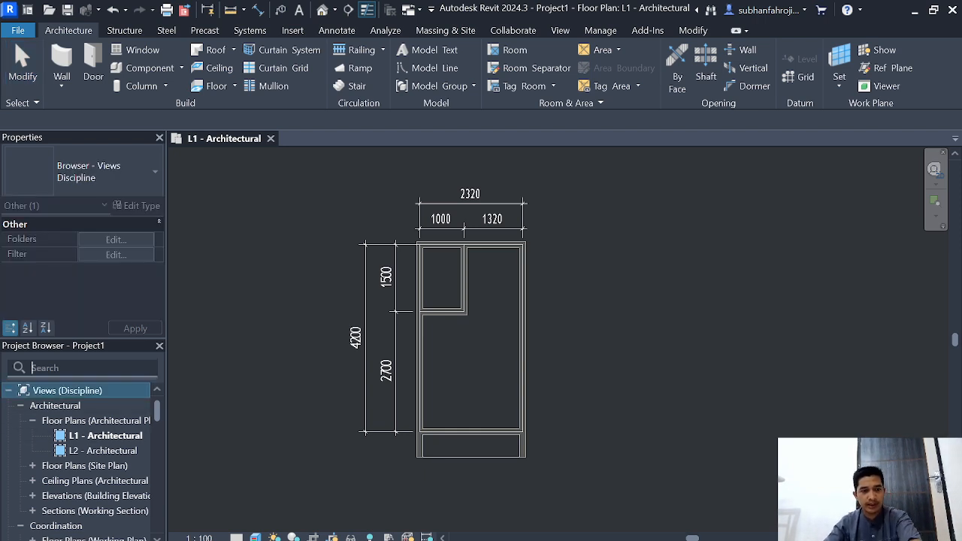
pyautogui.write('east')
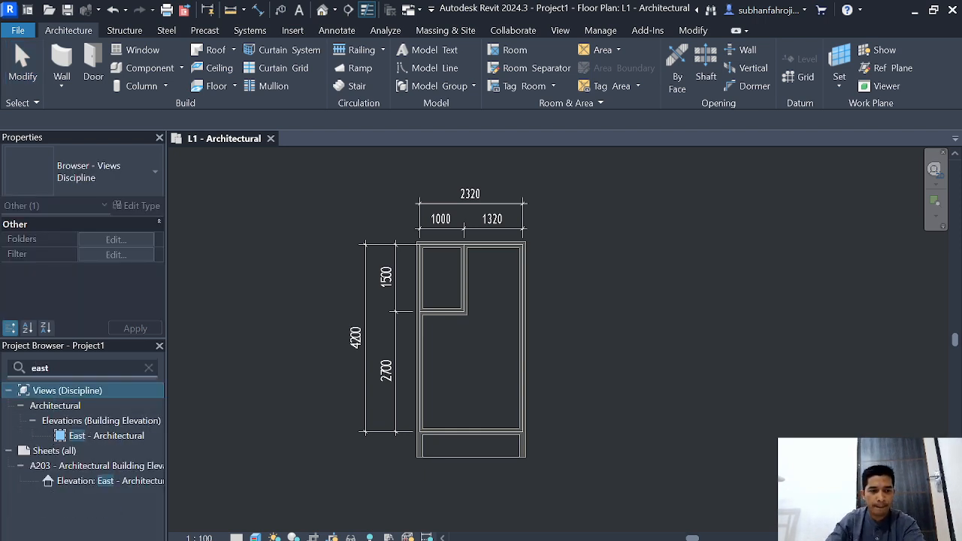
pyautogui.doubleClick(113, 436)
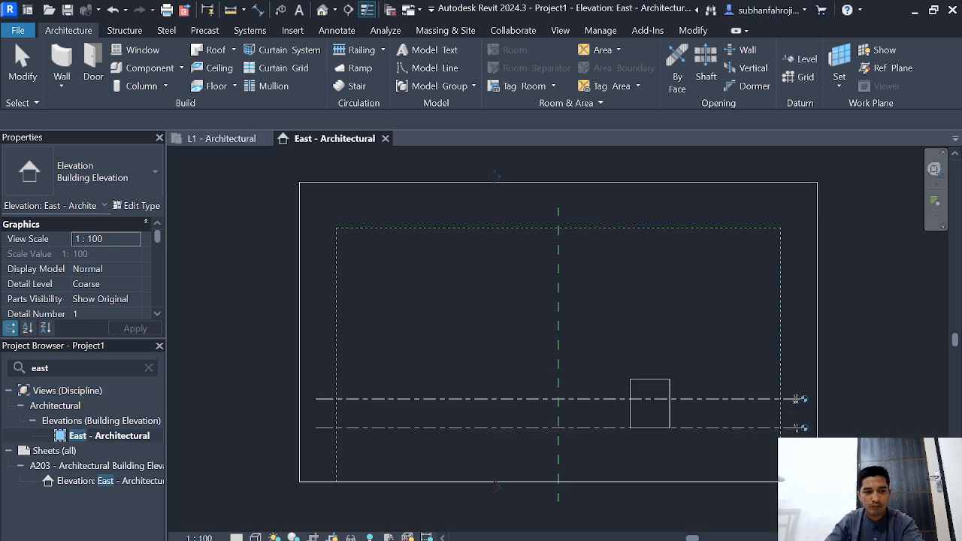
# Step: Set the elevation of level L2 to 250 cm in the East elevation
pyautogui.scroll(5, 790, 406)
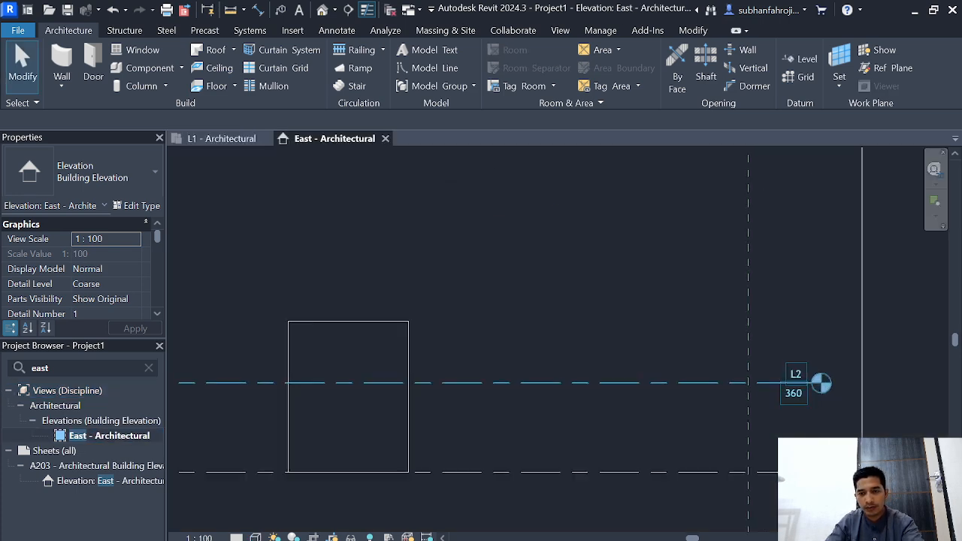
pyautogui.click(785, 371)
pyautogui.click(793, 386)
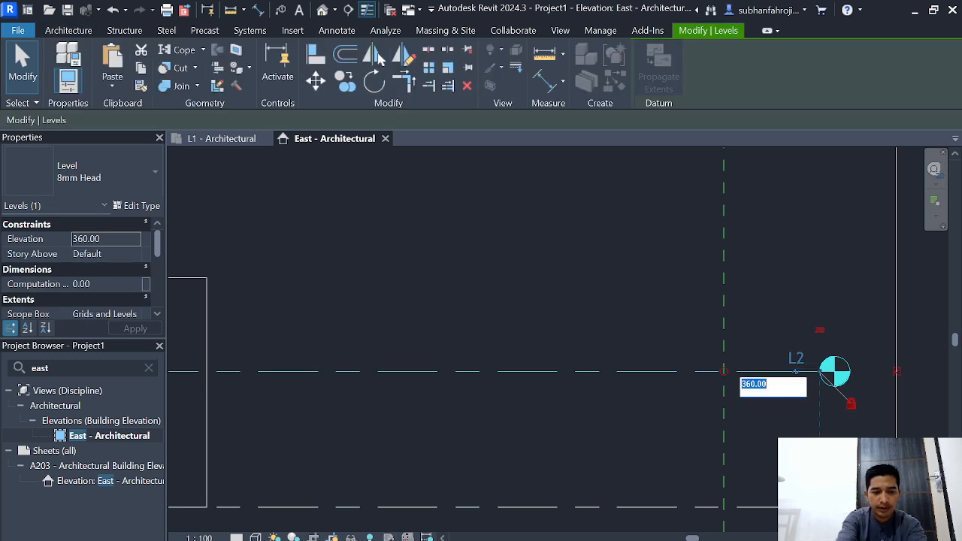
pyautogui.write('25')
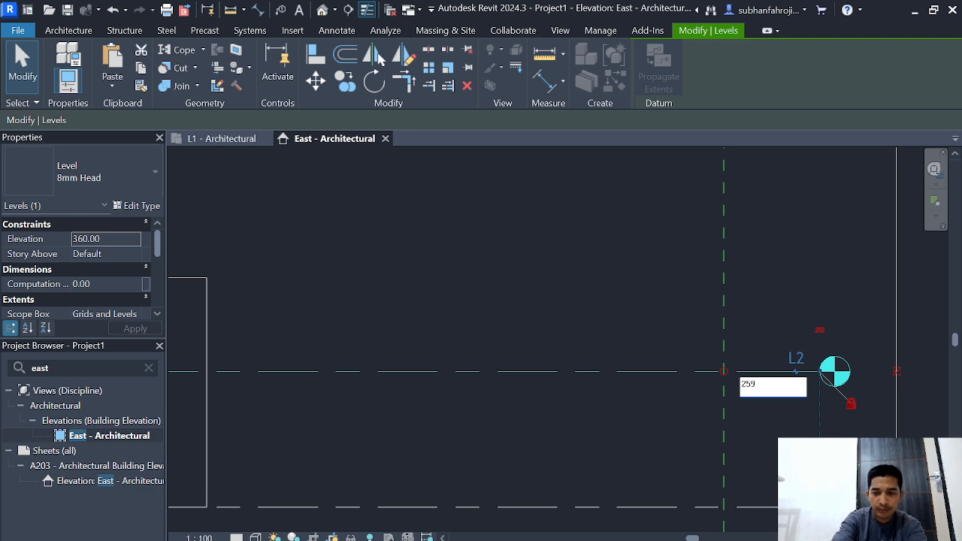
pyautogui.write('0')
pyautogui.press('Return')
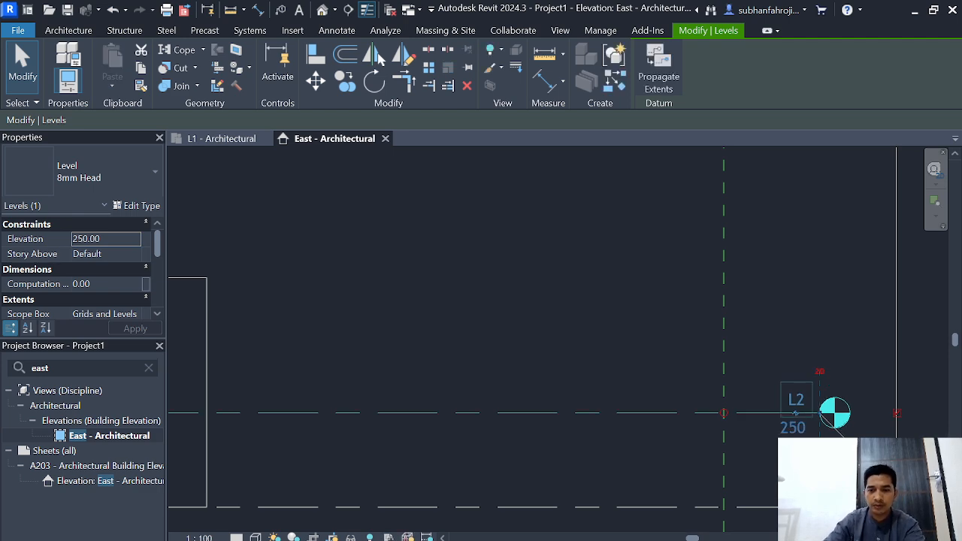
# Step: Select all the building's walls in the default 3D view and set their base offset to -15 cm
pyautogui.scroll(-3, 446, 353)
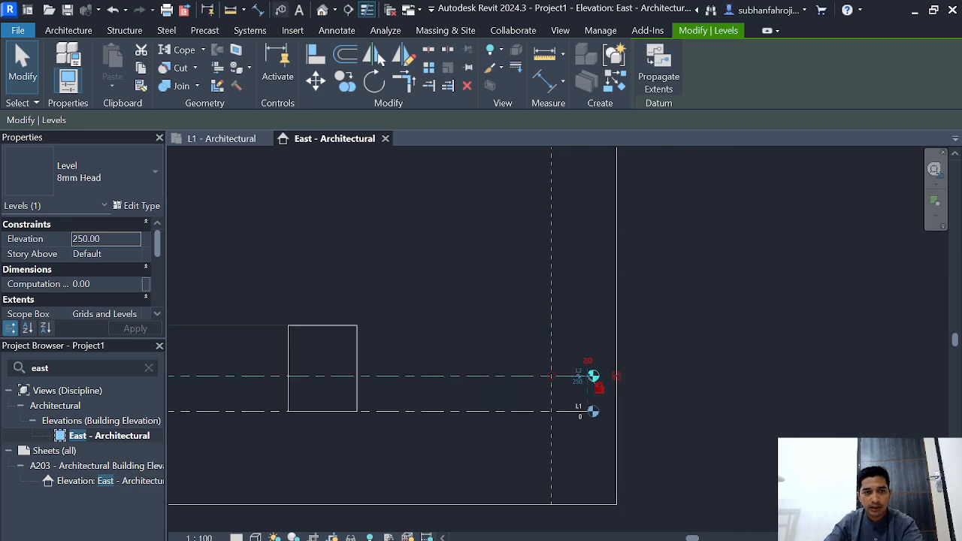
pyautogui.click(323, 10)
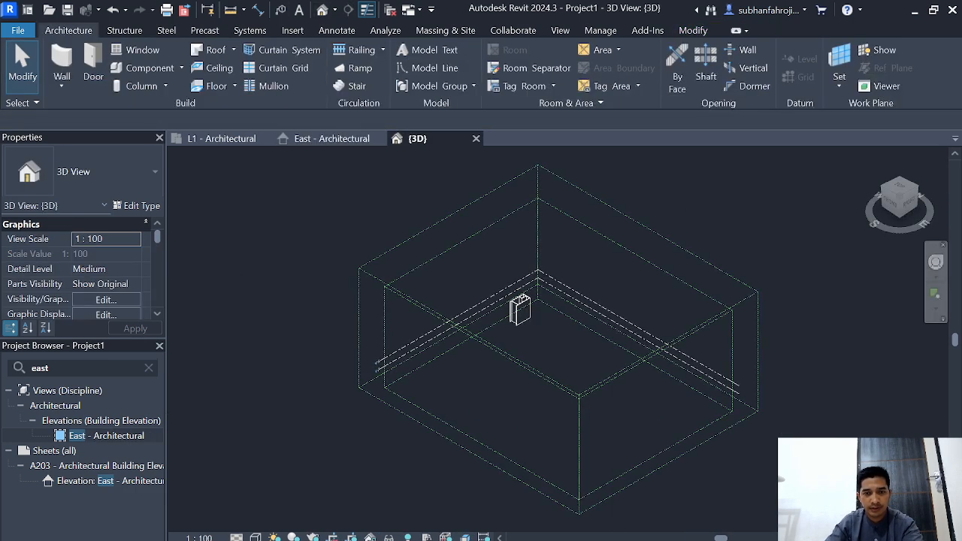
pyautogui.moveTo(464, 259); pyautogui.dragTo(575, 371)
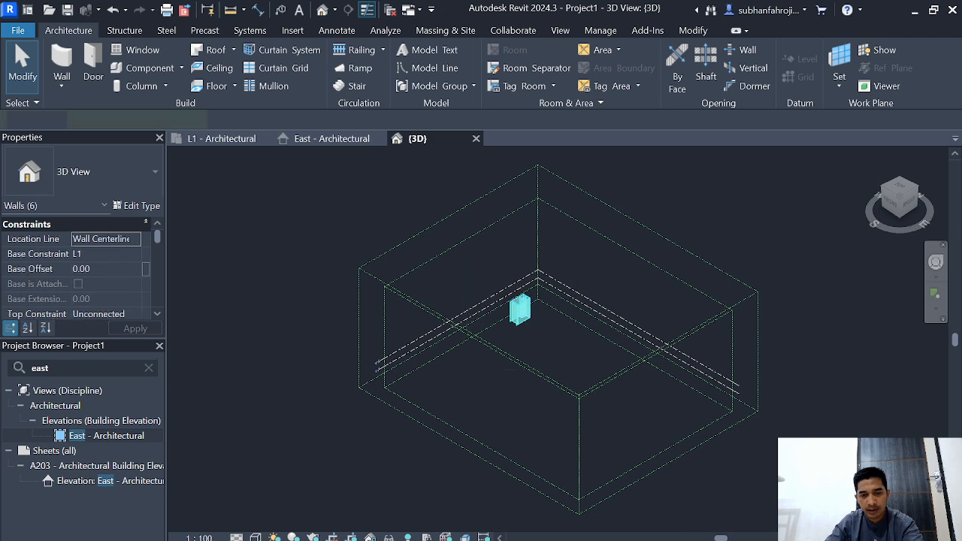
pyautogui.scroll(3, 527, 319)
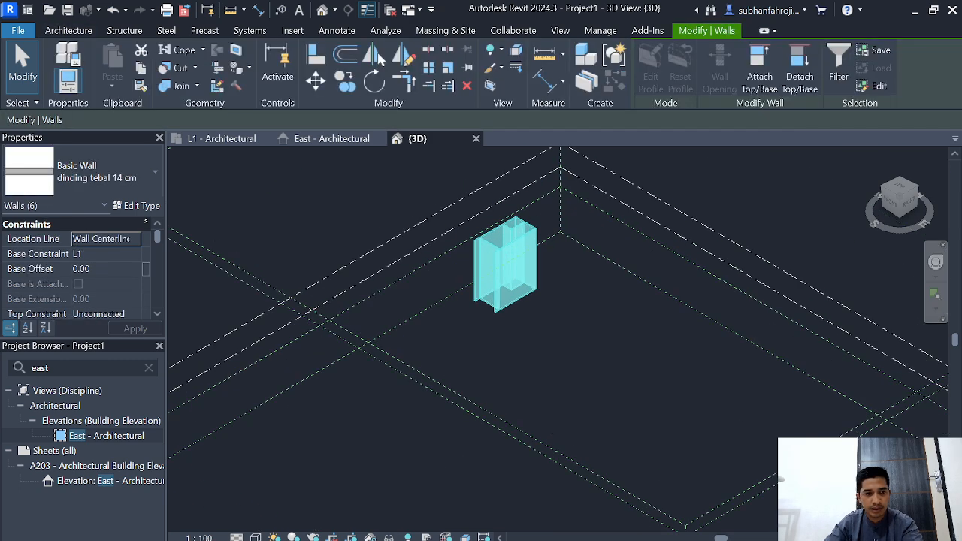
pyautogui.press('Tab')
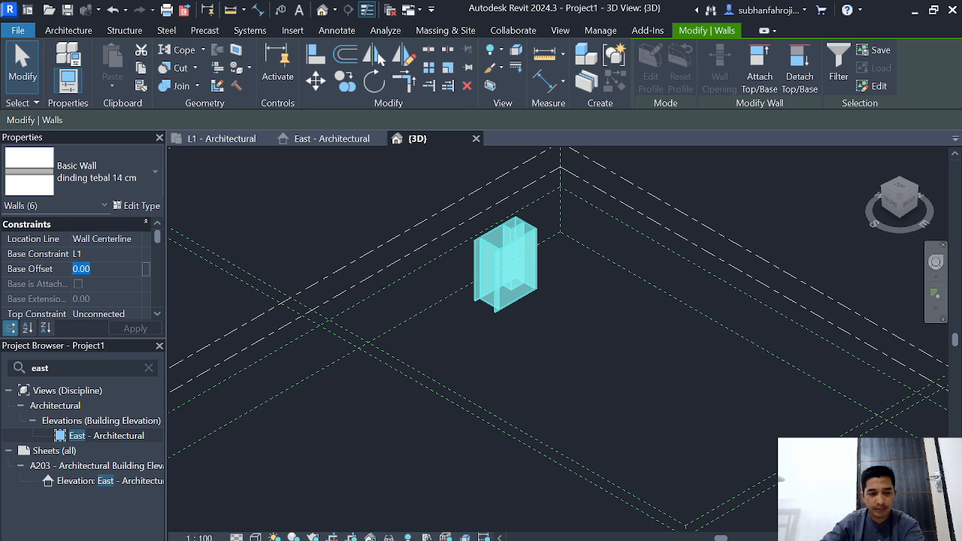
pyautogui.write('-15')
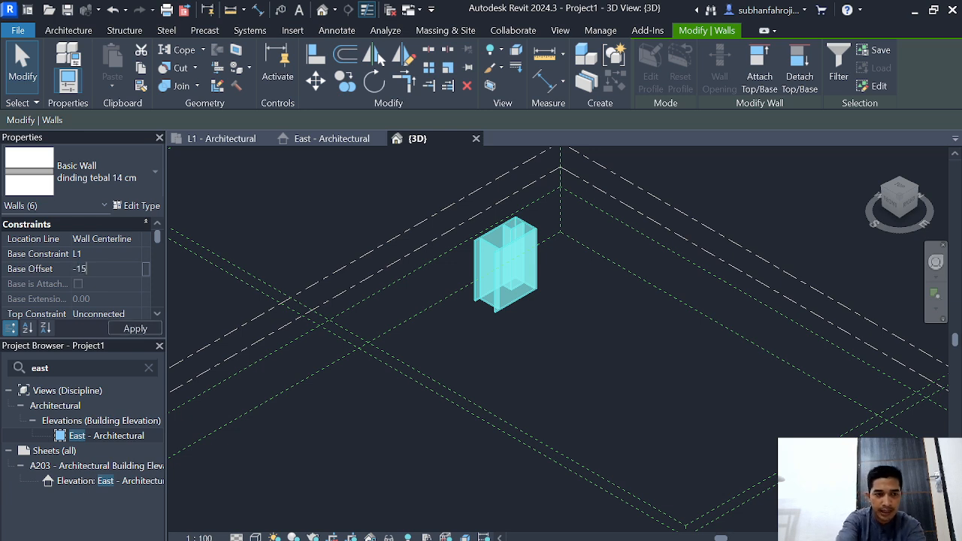
pyautogui.press('Tab')
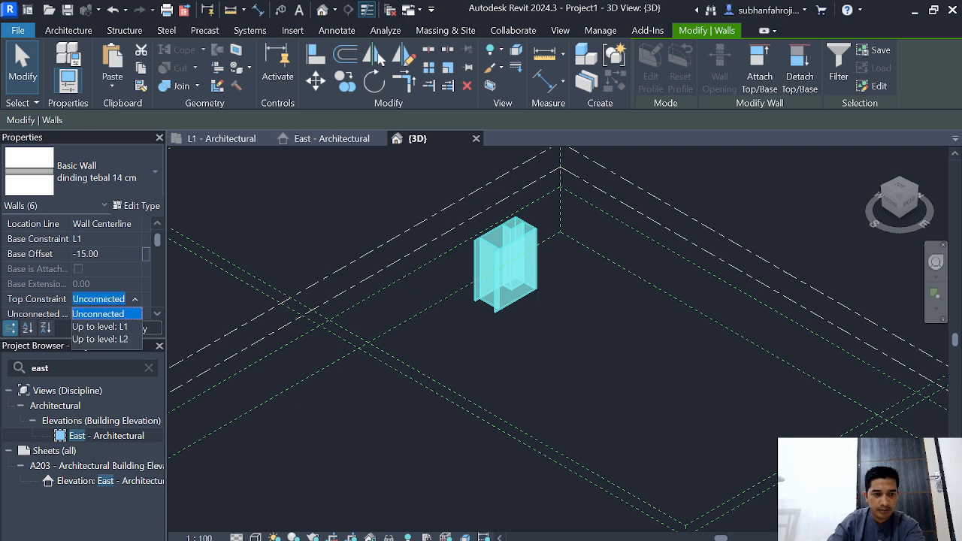
# Step: Set the top constraint of the selected walls to Up to level: L2
pyautogui.press('Down')
pyautogui.press('Down')
pyautogui.press('Return')
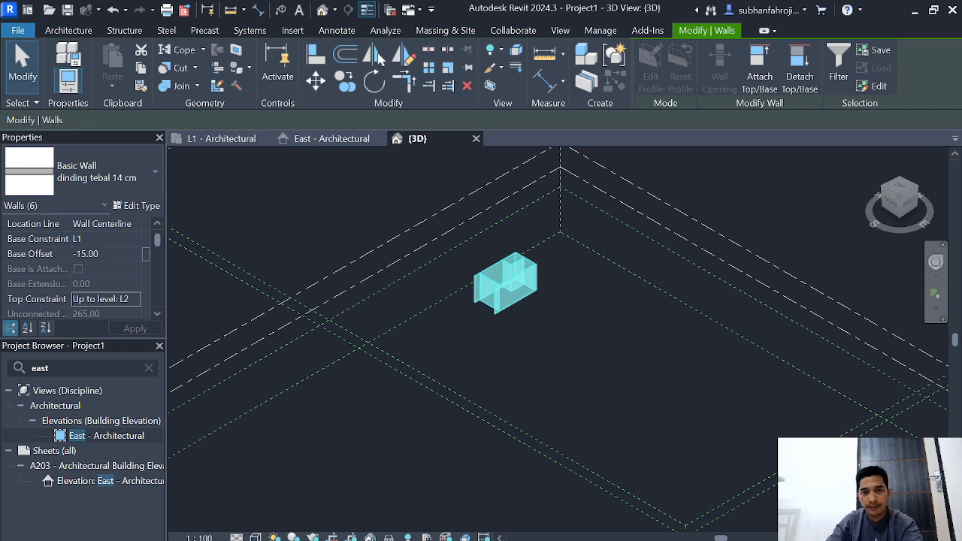
# Step: Change the 3D view's visual style to Realistic and deselect the walls
pyautogui.click(255, 536)
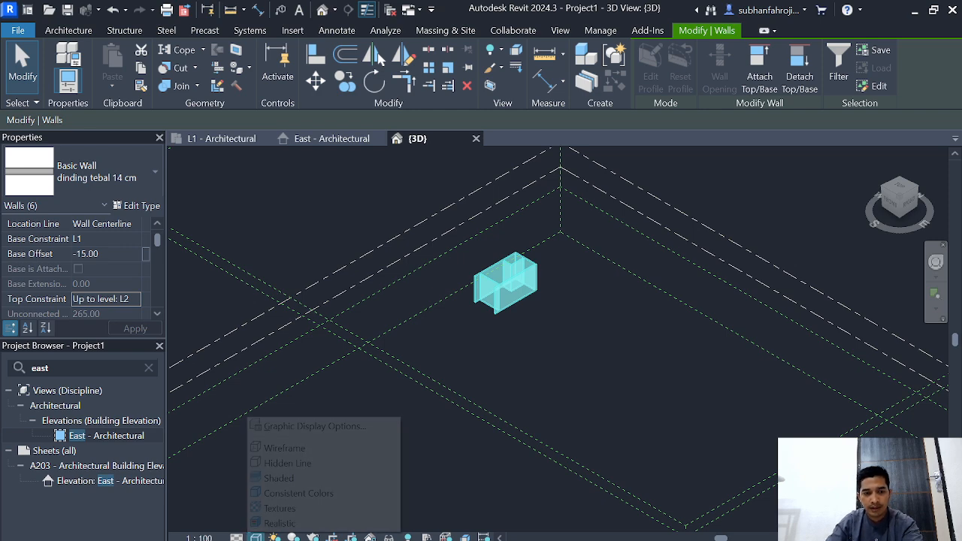
pyautogui.click(278, 523)
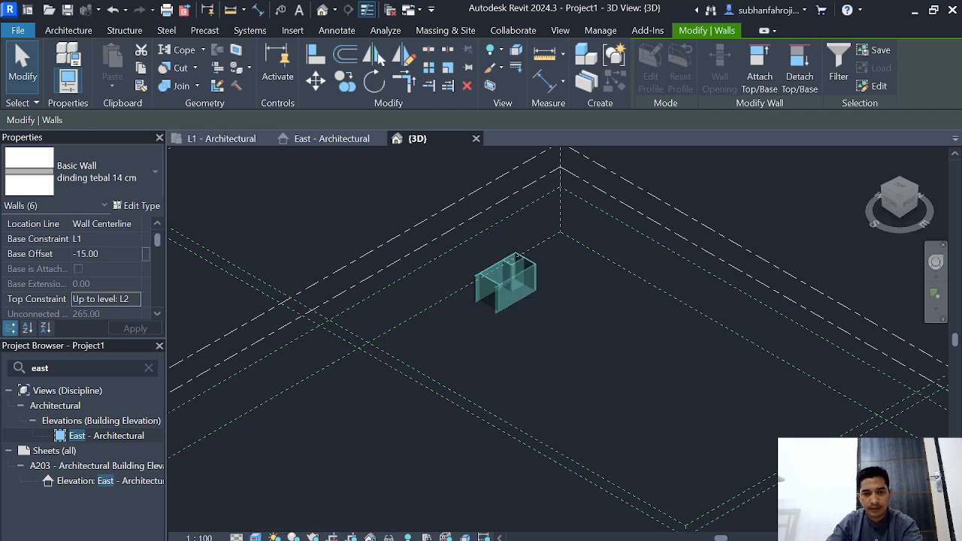
pyautogui.press('Escape')
pyautogui.scroll(2, 538, 345)
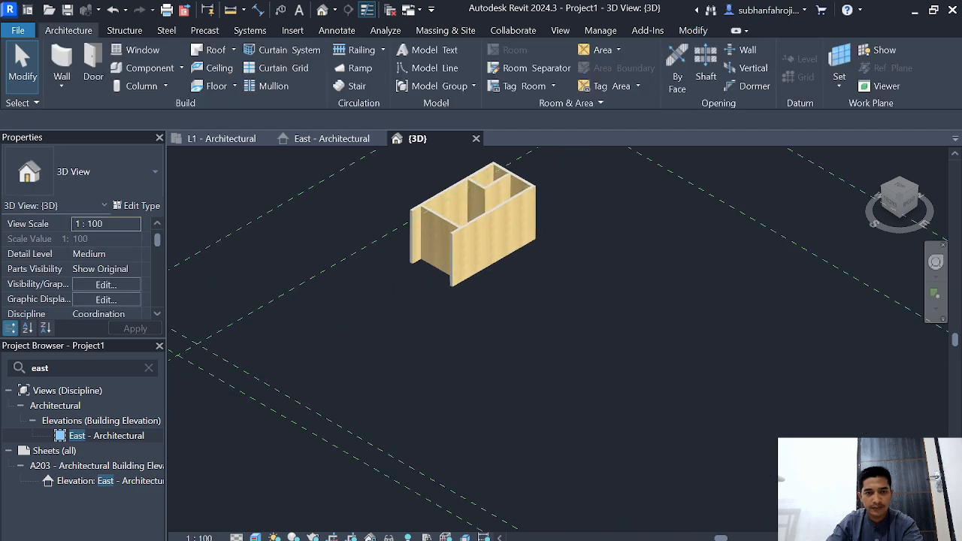
# Step: Start an architectural floor in the L1 floor plan and duplicate the Generic - 12" type as "lantai ruangan"
pyautogui.click(222, 138)
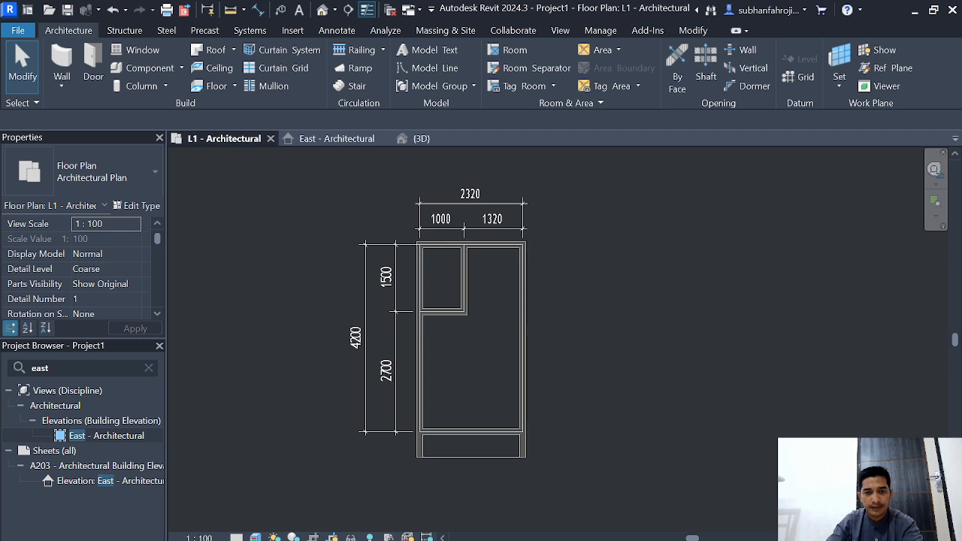
pyautogui.scroll(-3, 651, 315)
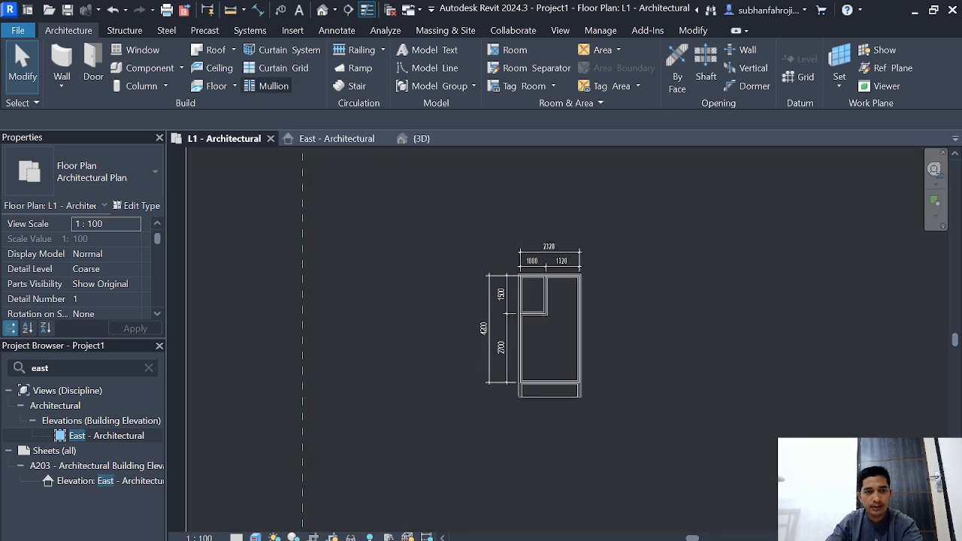
pyautogui.click(235, 86)
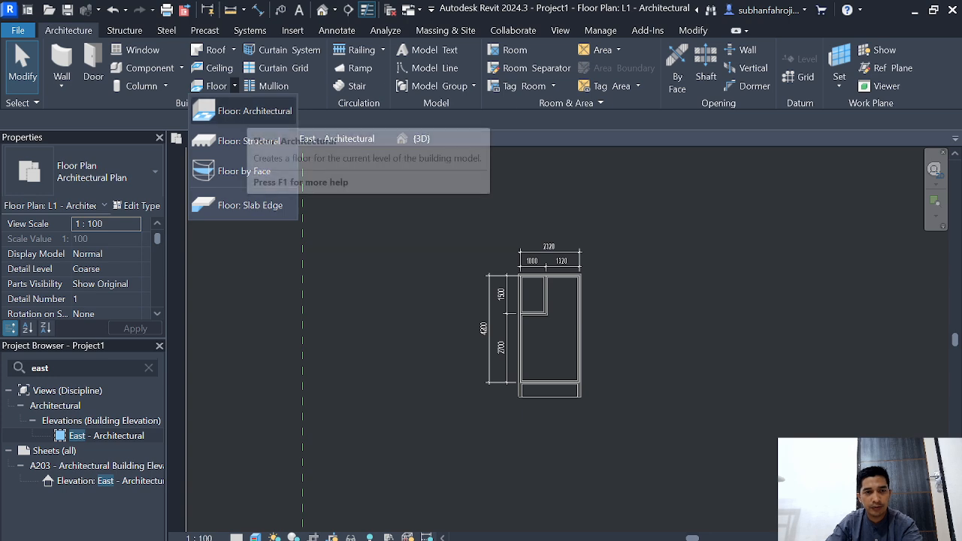
pyautogui.click(248, 111)
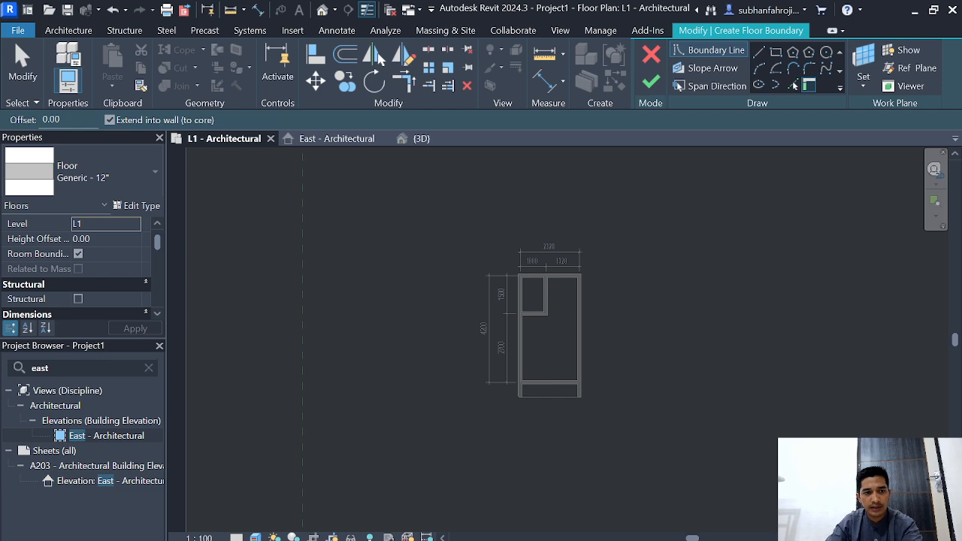
pyautogui.click(137, 205)
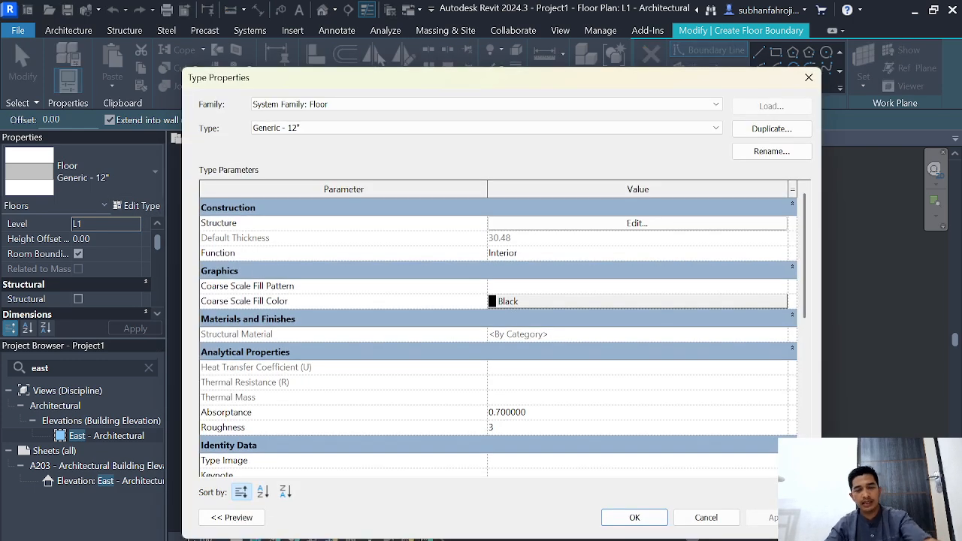
pyautogui.click(771, 129)
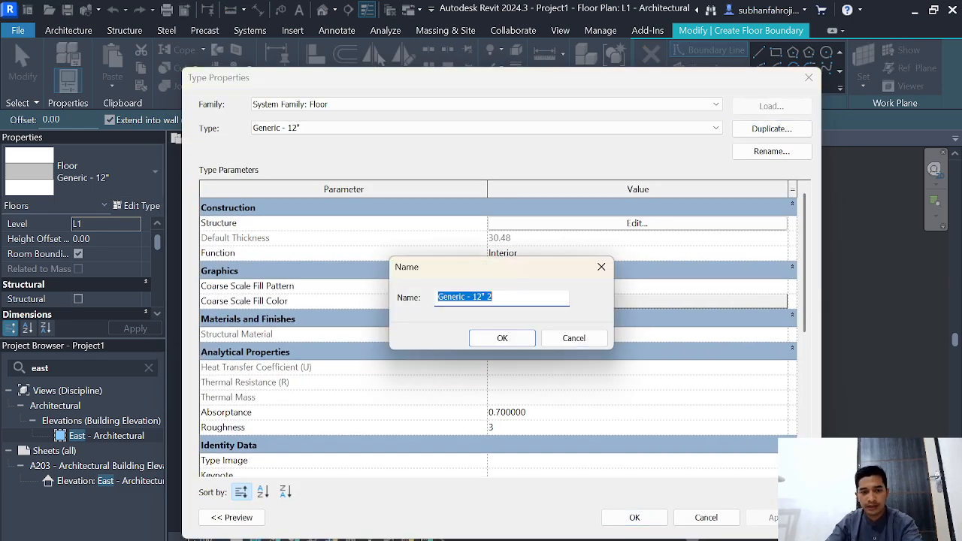
pyautogui.press('BackSpace')
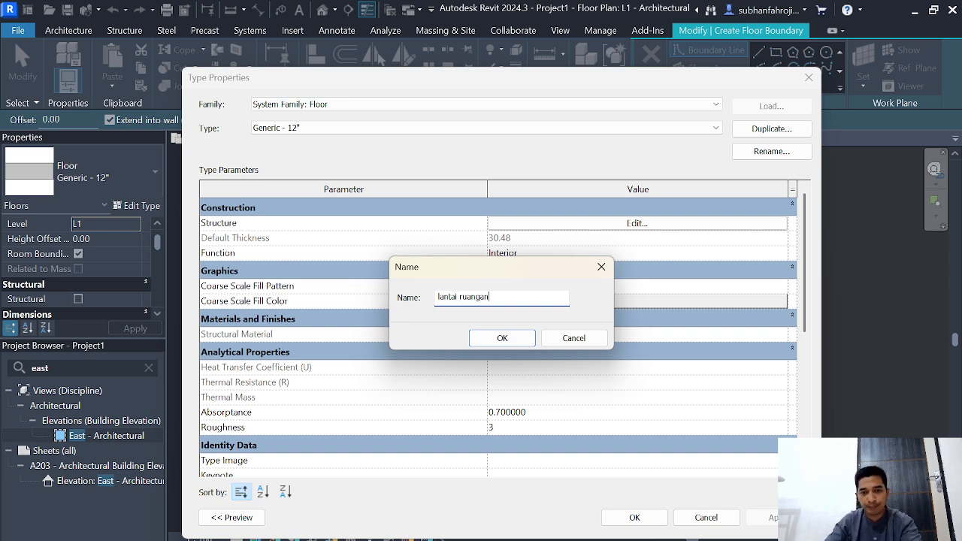
pyautogui.click(502, 338)
# Step: Insert two new layers above the existing structure layer in the "lantai ruangan" floor assembly
pyautogui.click(637, 223)
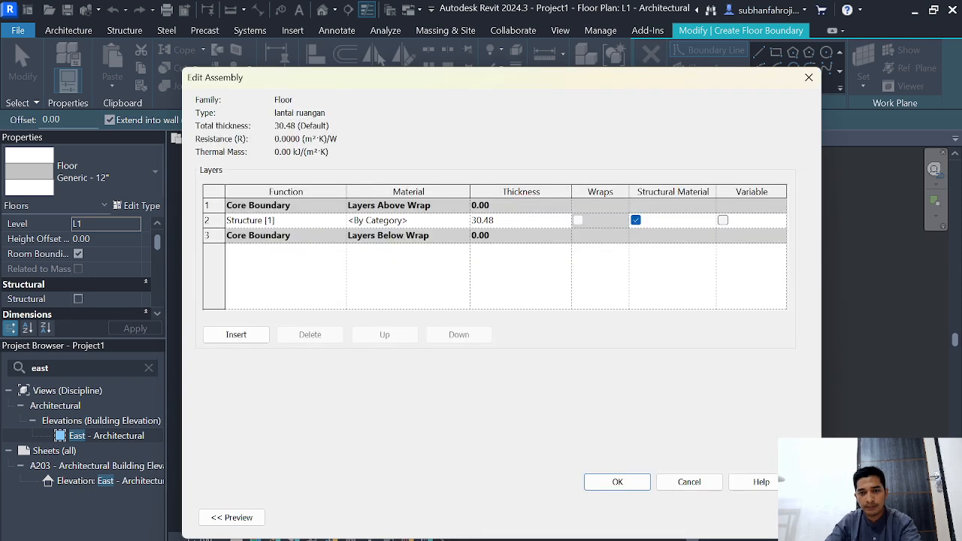
pyautogui.click(213, 220)
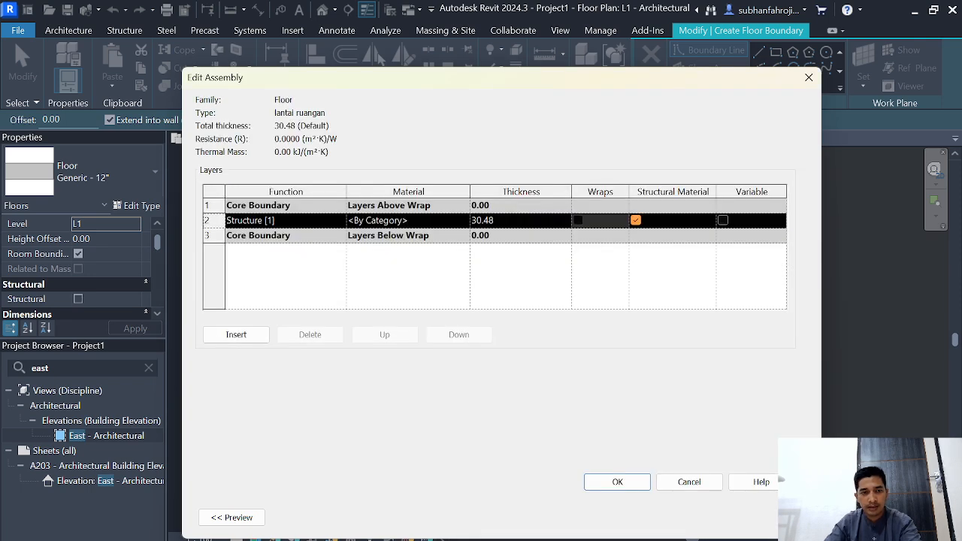
pyautogui.click(236, 334)
pyautogui.click(236, 334)
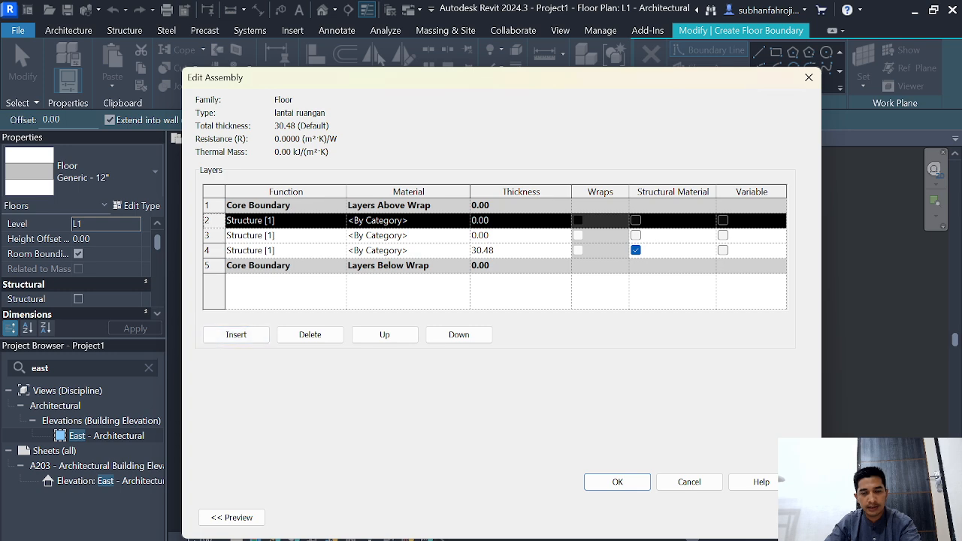
# Step: Create a new material named "pasangan keramik" for the topmost floor layer
pyautogui.click(463, 235)
pyautogui.click(463, 221)
pyautogui.click(463, 220)
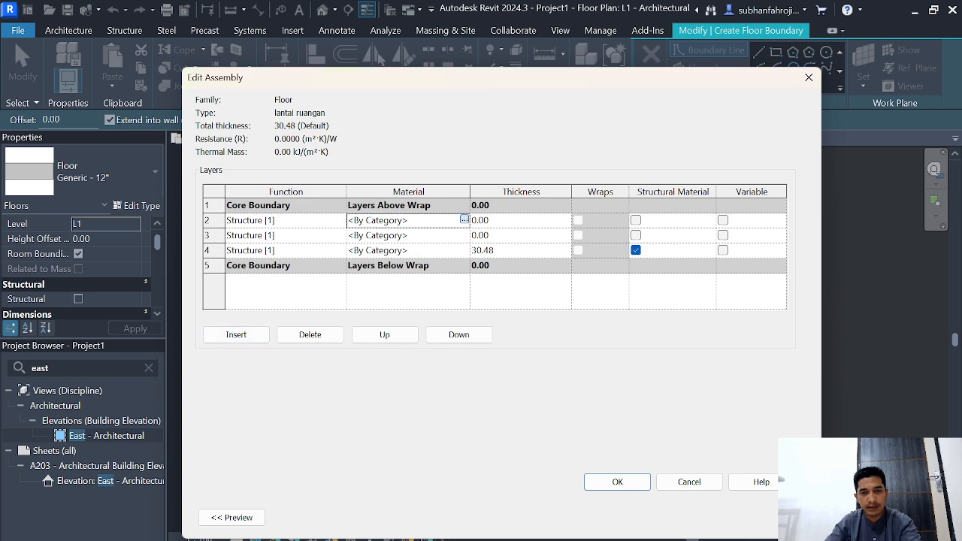
pyautogui.click(464, 219)
pyautogui.click(49, 429)
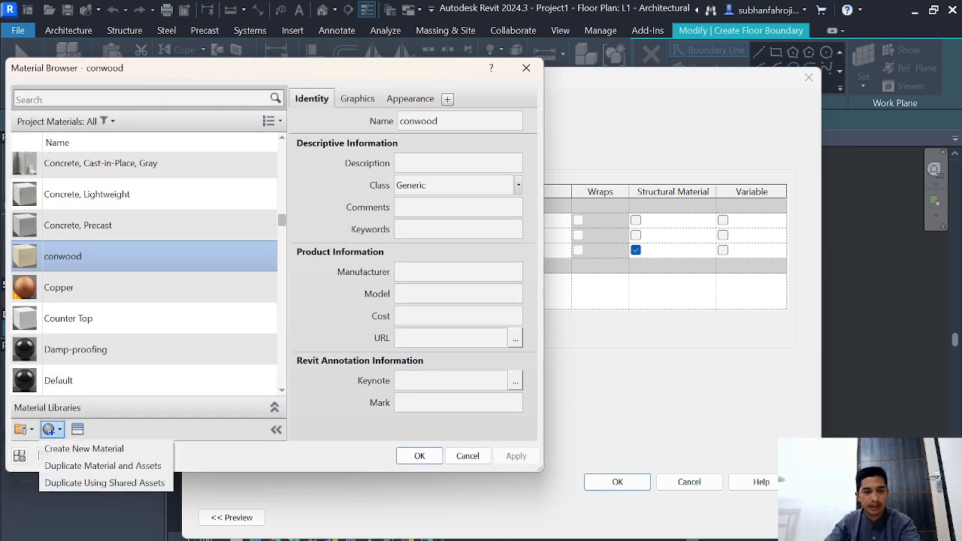
pyautogui.click(82, 449)
pyautogui.rightClick(106, 257)
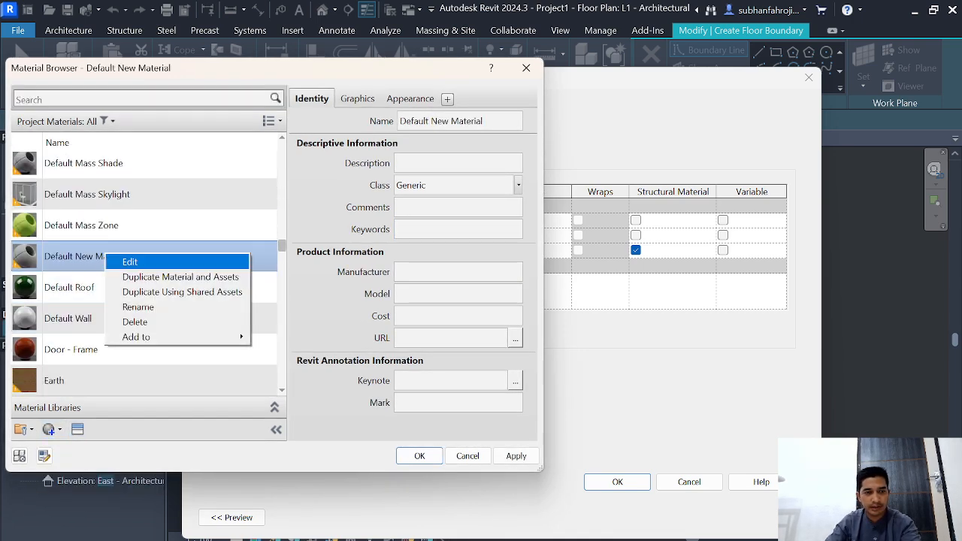
pyautogui.click(139, 306)
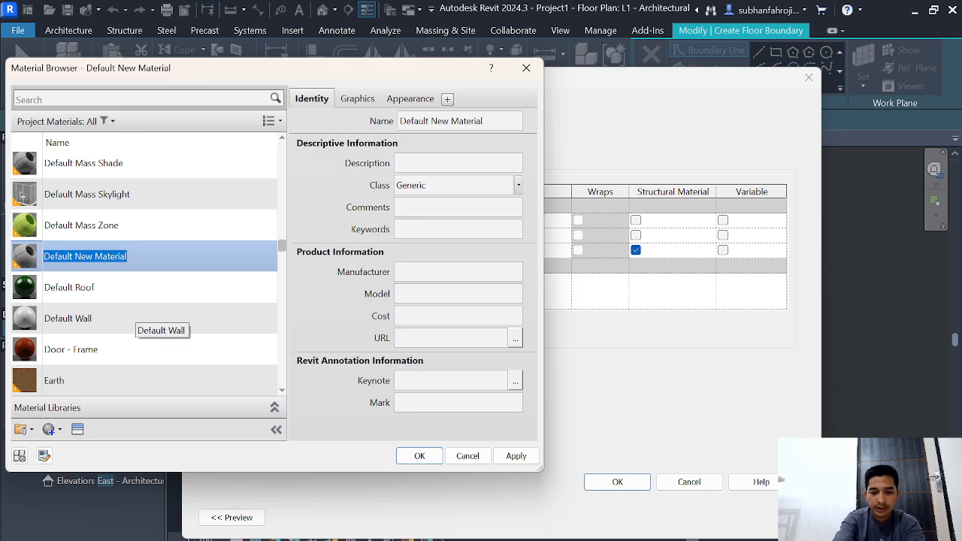
pyautogui.write('pasangan ker')
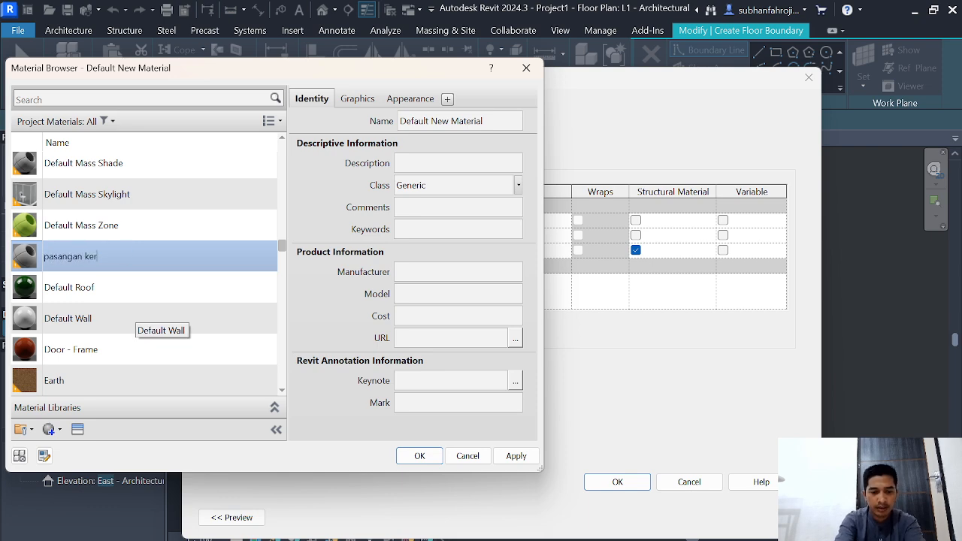
pyautogui.write('amik')
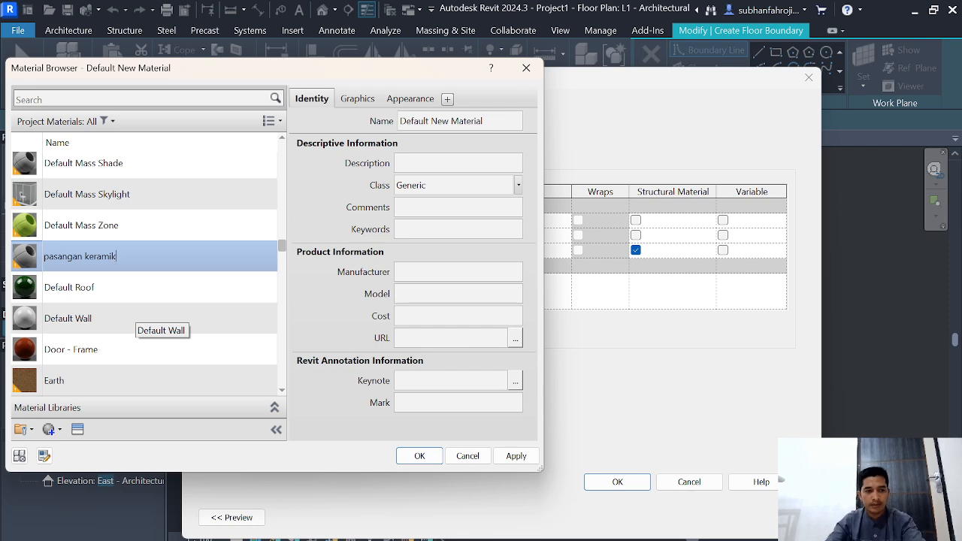
# Step: Find the "galliano" asset, give "pasangan keramik" the Beechwood - Galliano appearance, and assign the material to the top floor layer
pyautogui.click(77, 429)
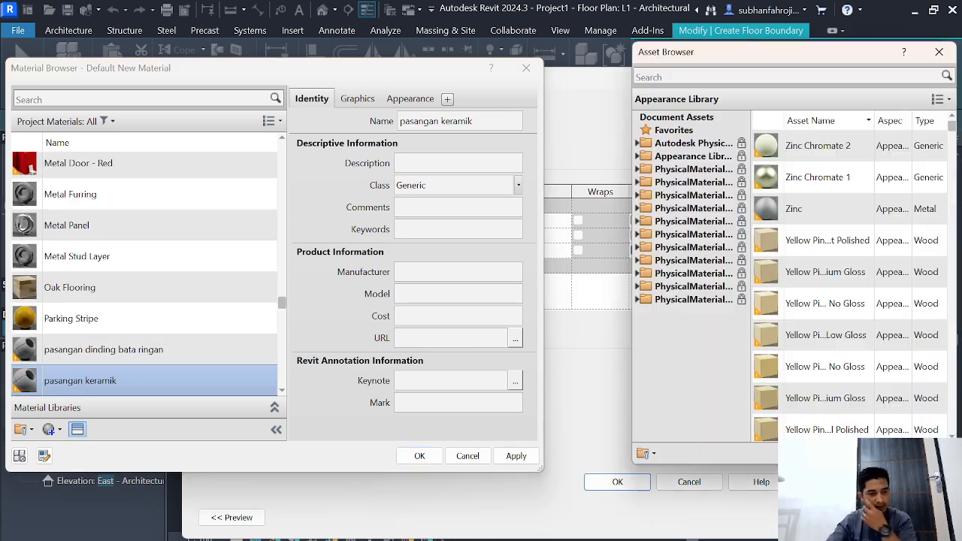
pyautogui.click(781, 77)
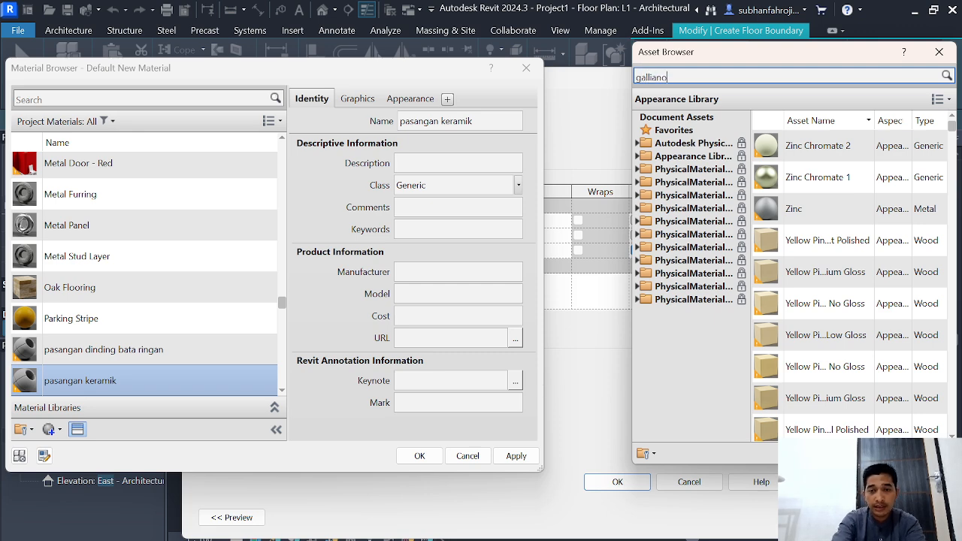
pyautogui.press('Return')
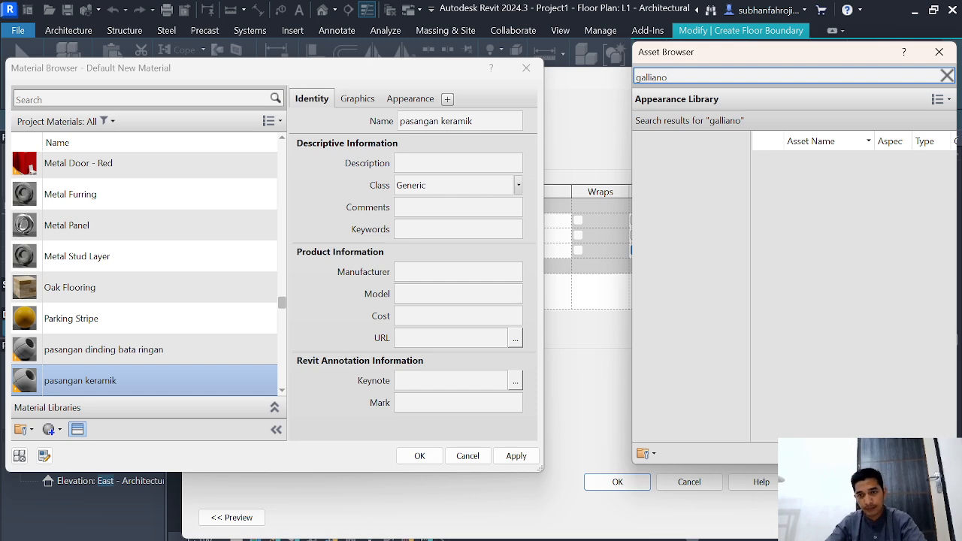
pyautogui.click(948, 166)
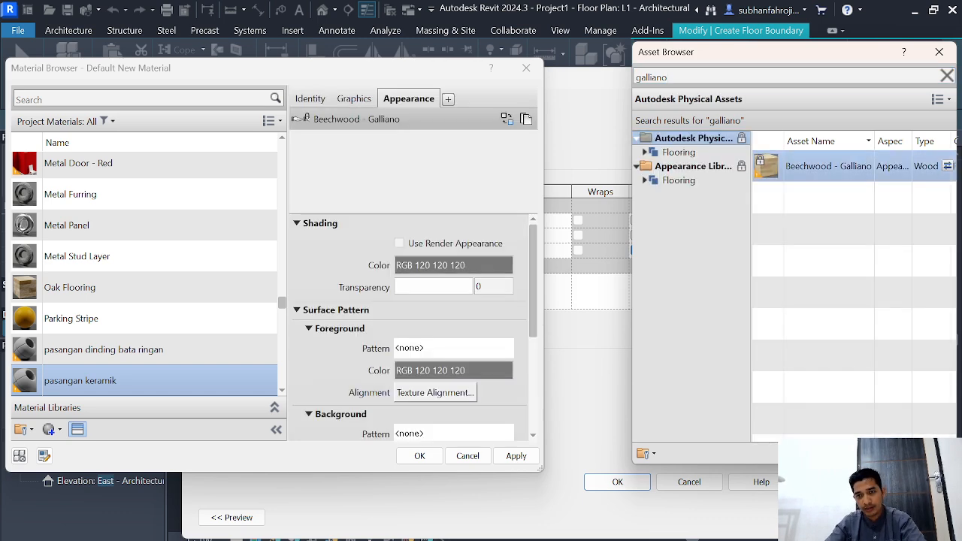
pyautogui.click(516, 456)
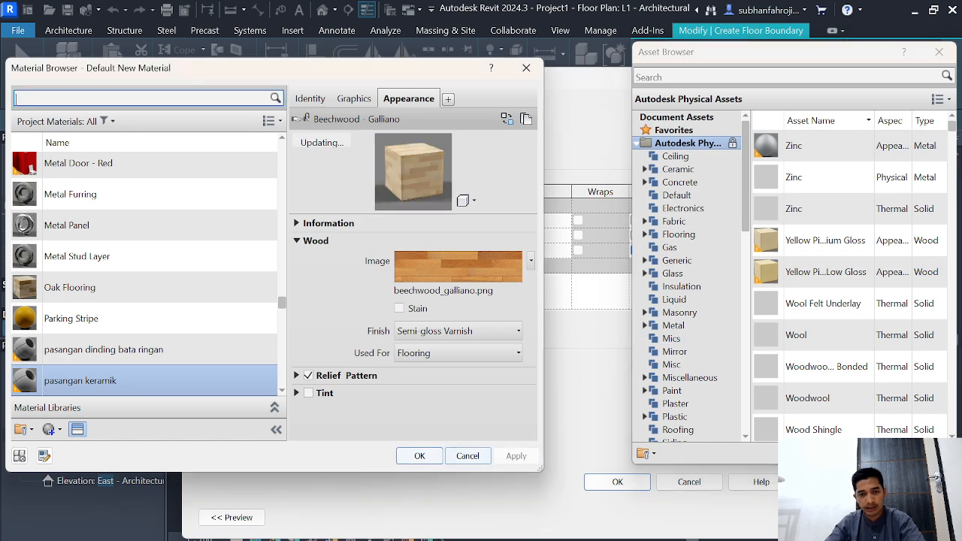
pyautogui.click(420, 456)
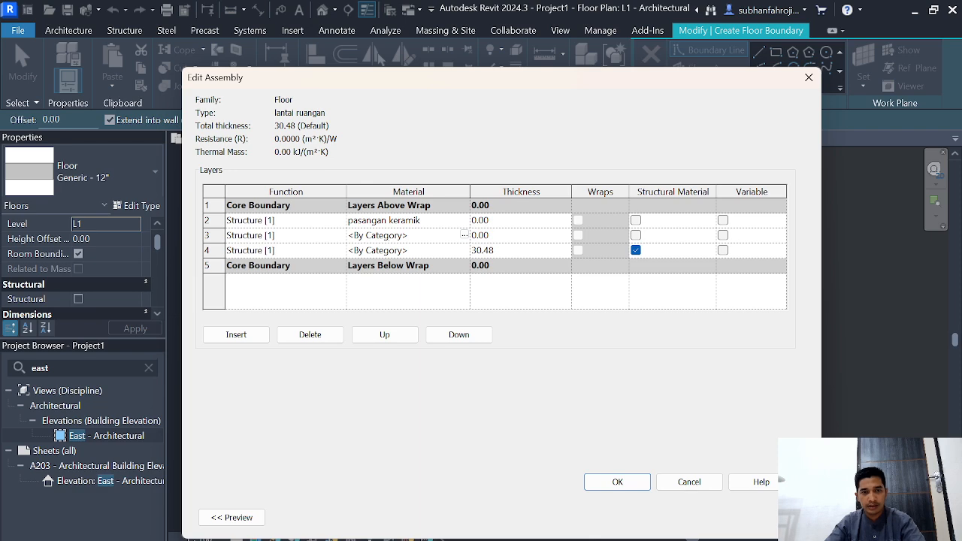
# Step: Create a new material named "adukan bawah keramik" for the middle floor layer, directly below "pasangan keramik"
pyautogui.click(465, 235)
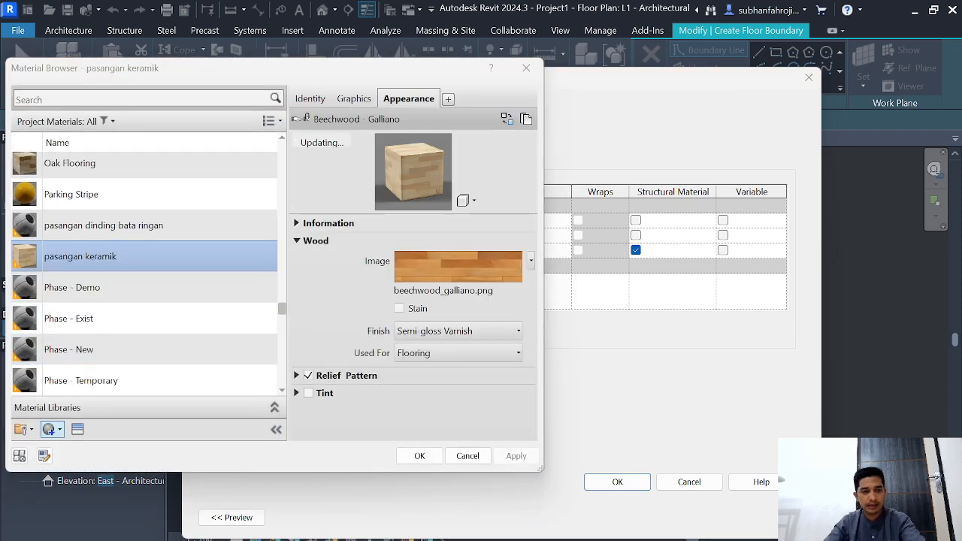
pyautogui.click(50, 429)
pyautogui.click(83, 448)
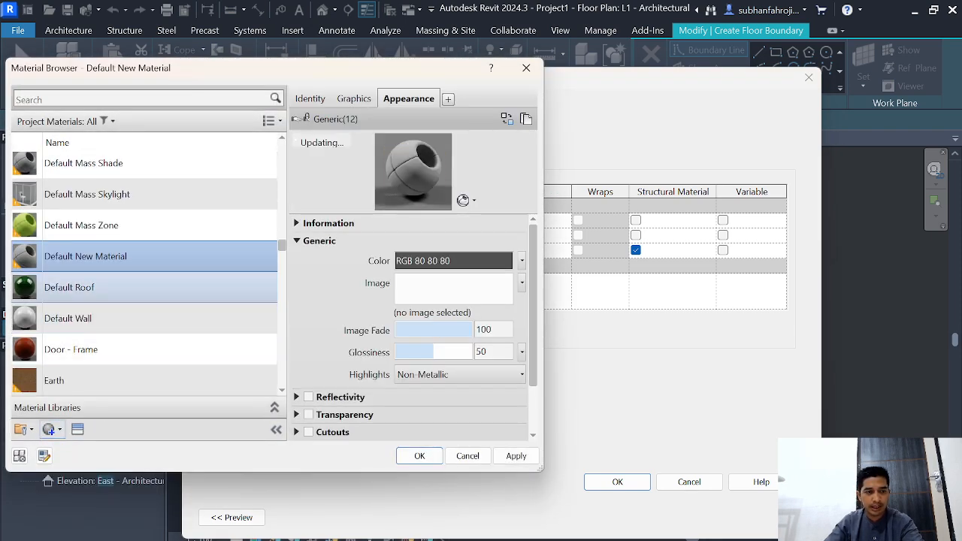
pyautogui.rightClick(105, 256)
pyautogui.click(146, 311)
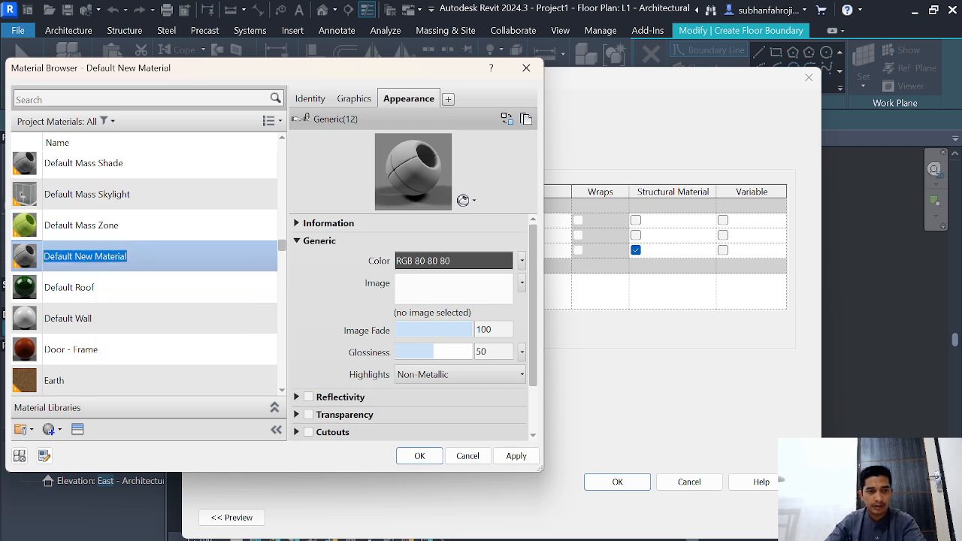
pyautogui.write('adukan bawah keramik')
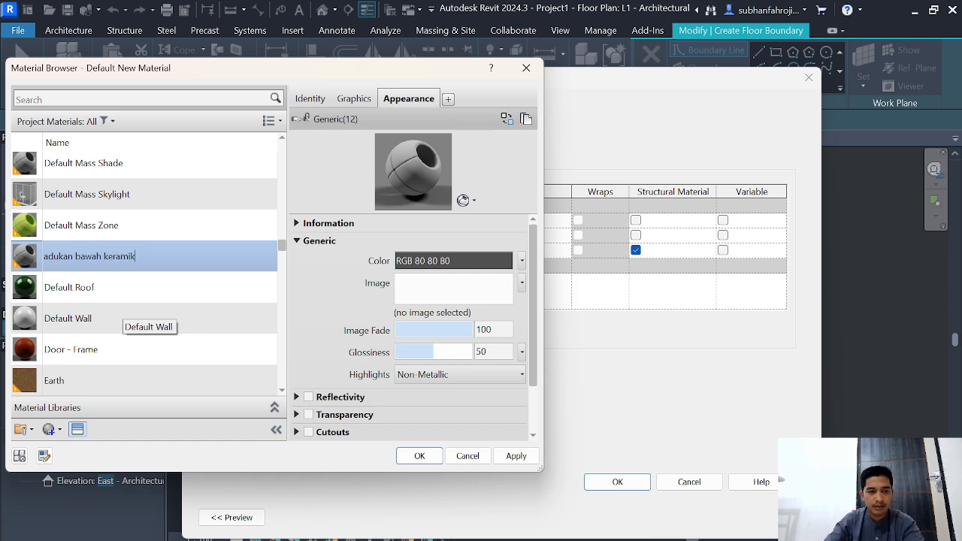
# Step: Search the assets for "grey", give "adukan bawah keramik" the Concrete - Precast Smooth - Light Grey appearance, and assign it to the middle layer
pyautogui.click(44, 456)
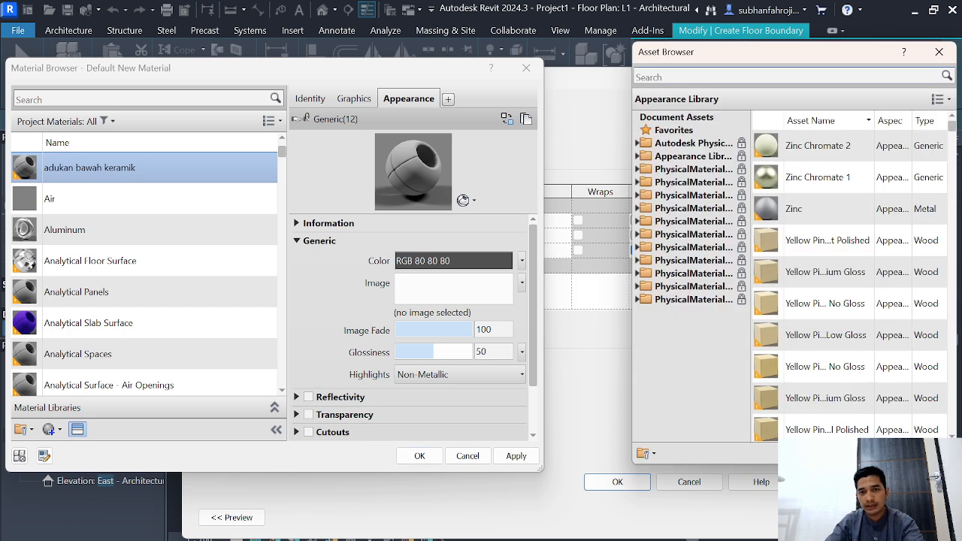
pyautogui.click(695, 76)
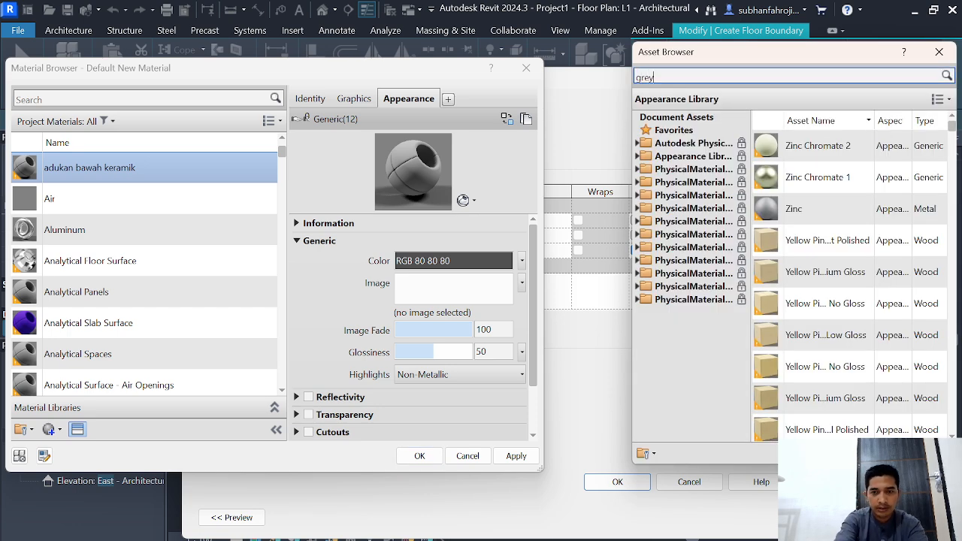
pyautogui.write('grey')
pyautogui.press('Return')
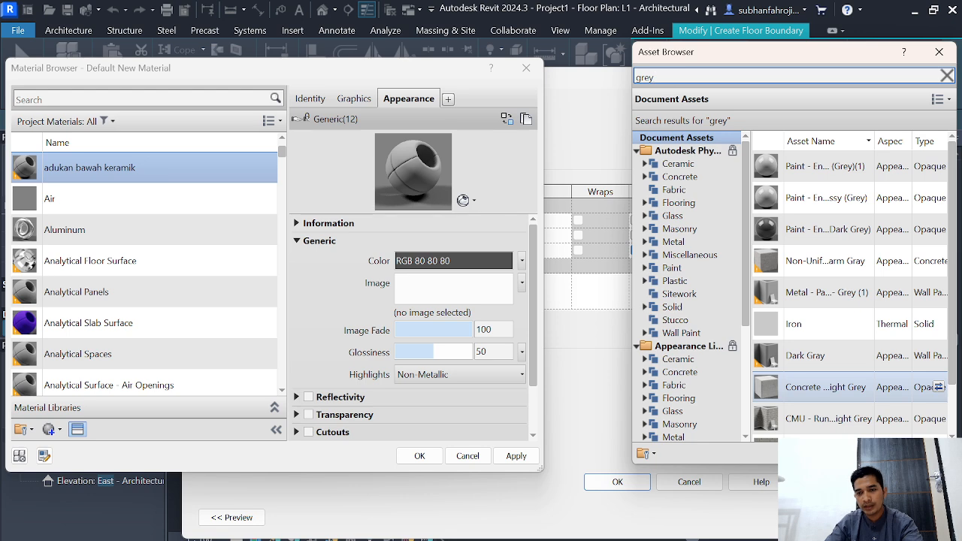
pyautogui.click(938, 387)
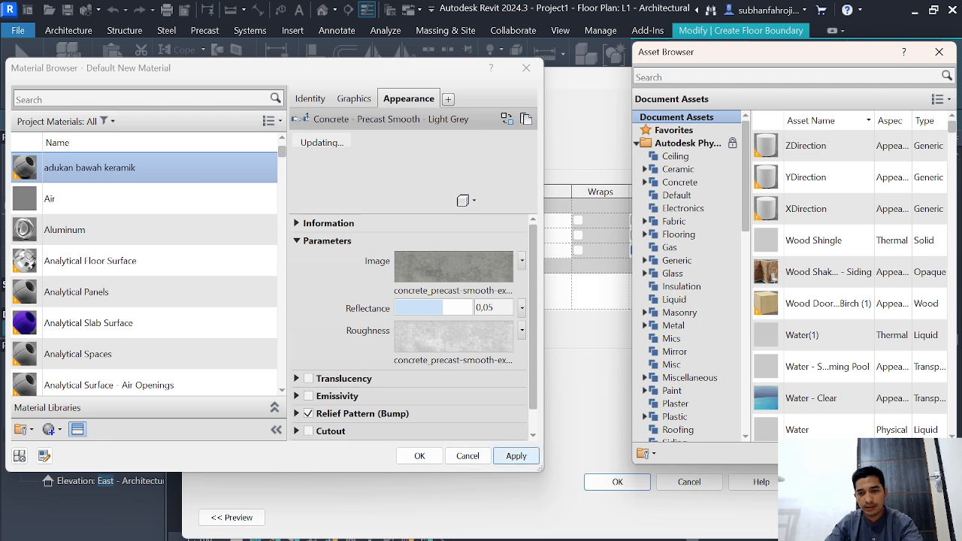
pyautogui.click(516, 455)
pyautogui.click(419, 455)
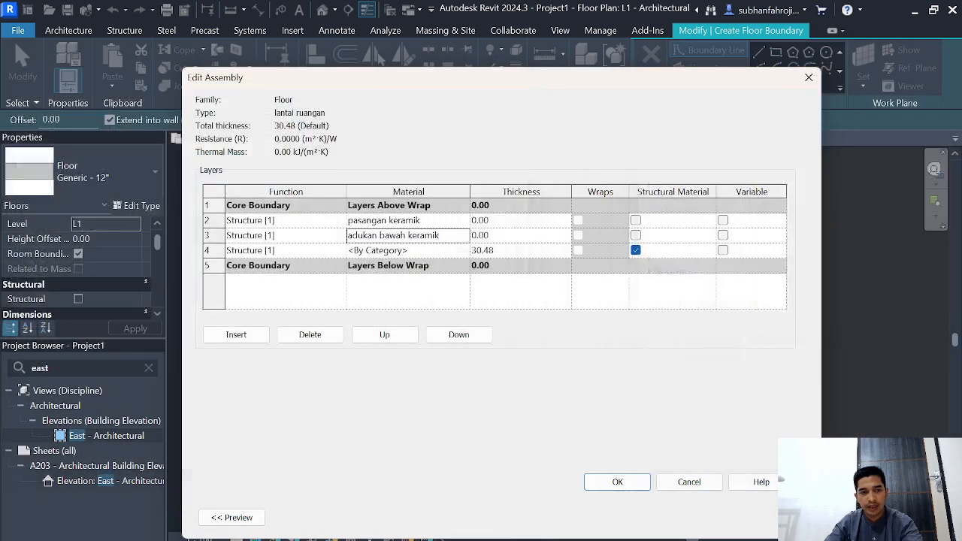
# Step: Create a new material named "lantai cor beton" for the lowest structure layer of the floor assembly
pyautogui.click(387, 251)
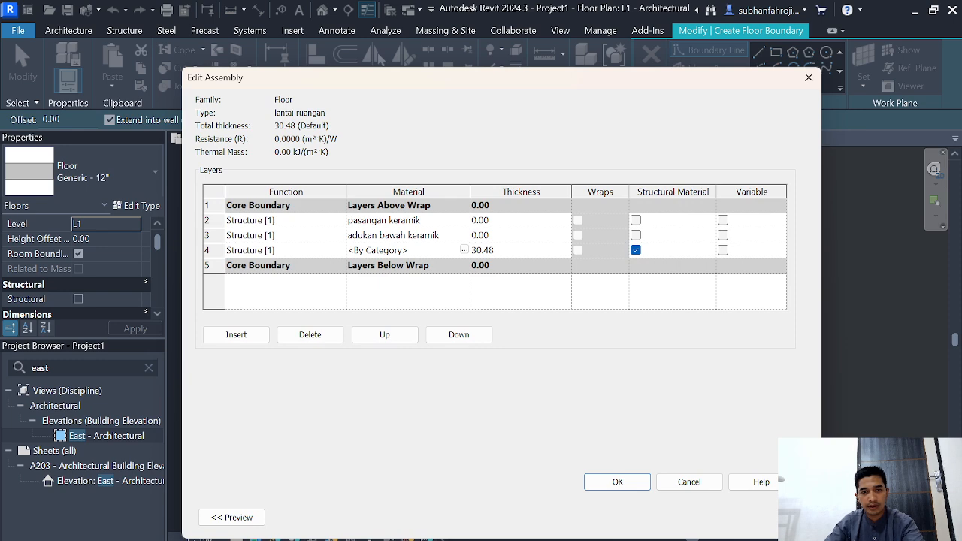
pyautogui.click(464, 251)
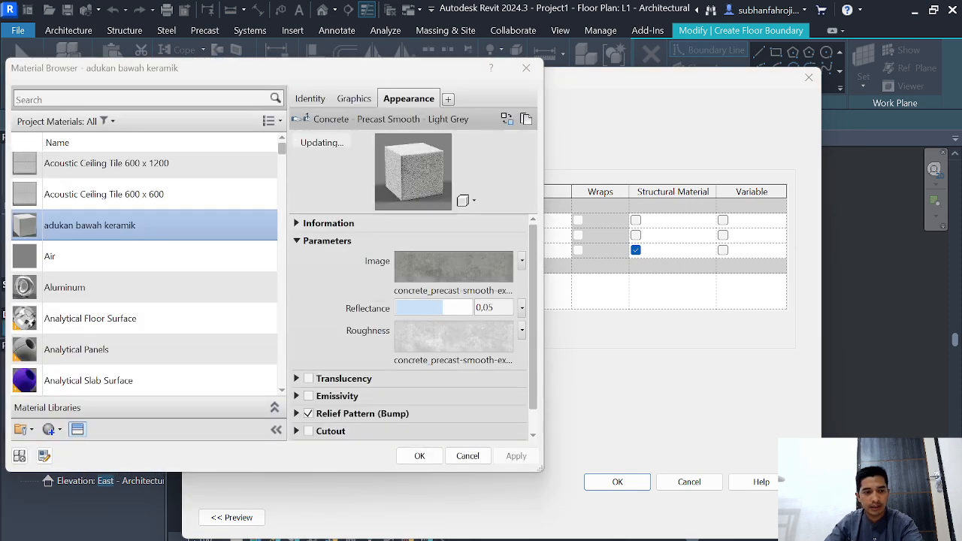
pyautogui.click(51, 429)
pyautogui.click(86, 449)
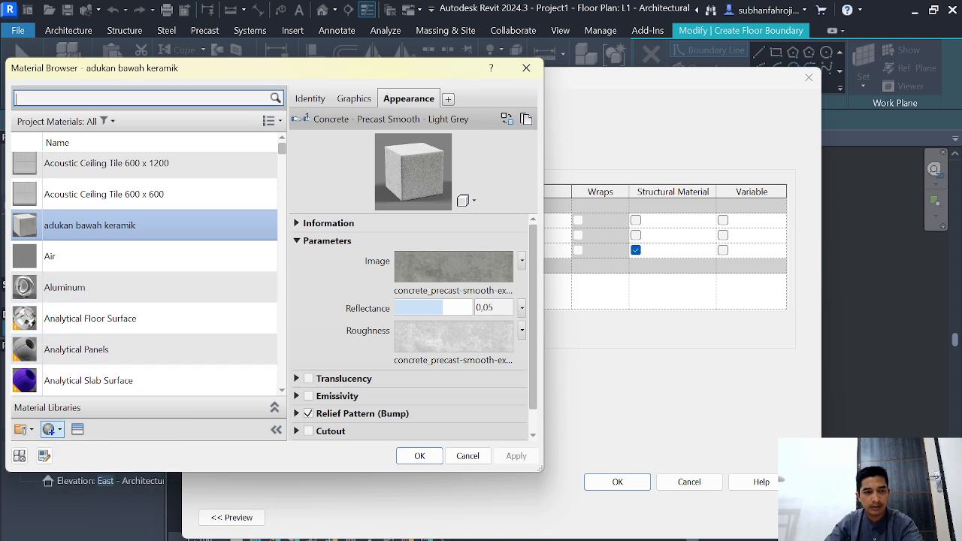
pyautogui.click(51, 429)
pyautogui.click(83, 448)
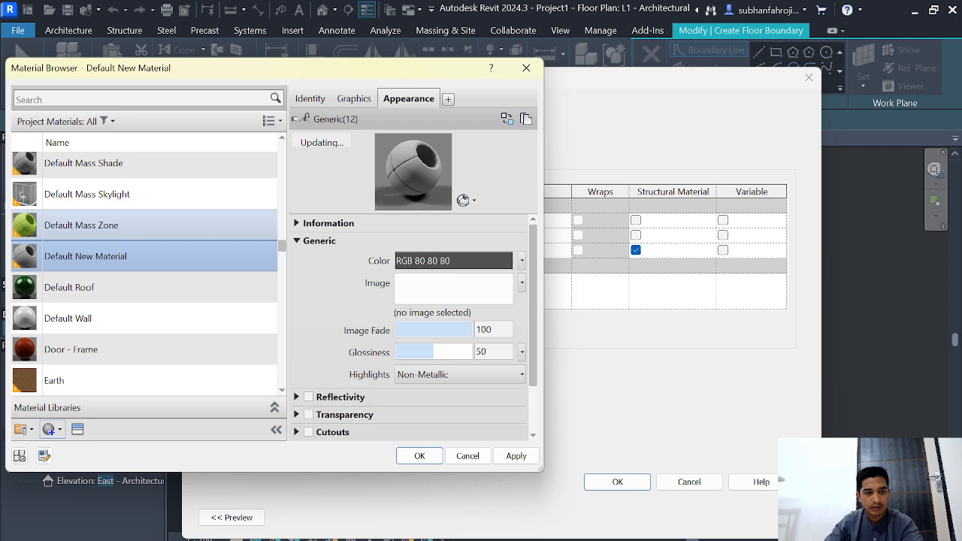
pyautogui.rightClick(96, 254)
pyautogui.click(124, 301)
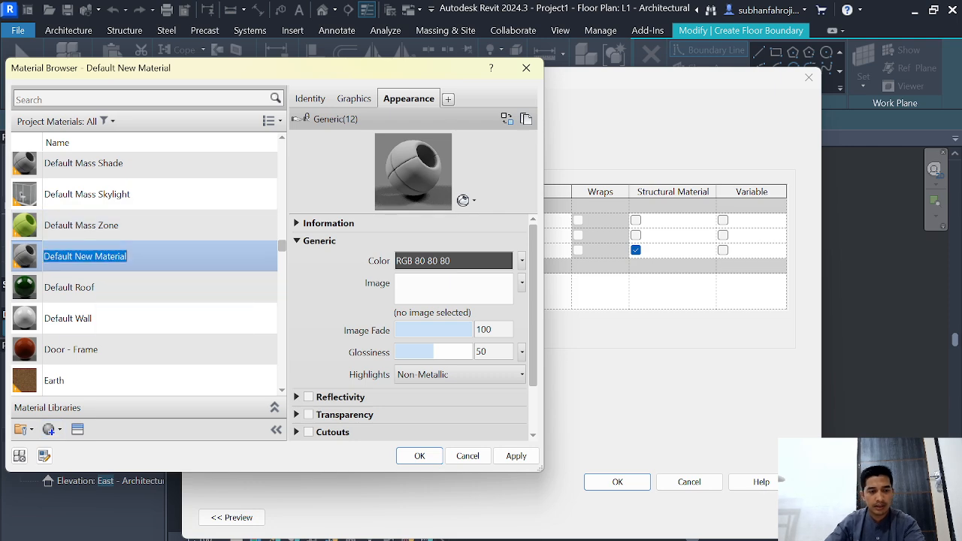
pyautogui.write('lantai cor beton')
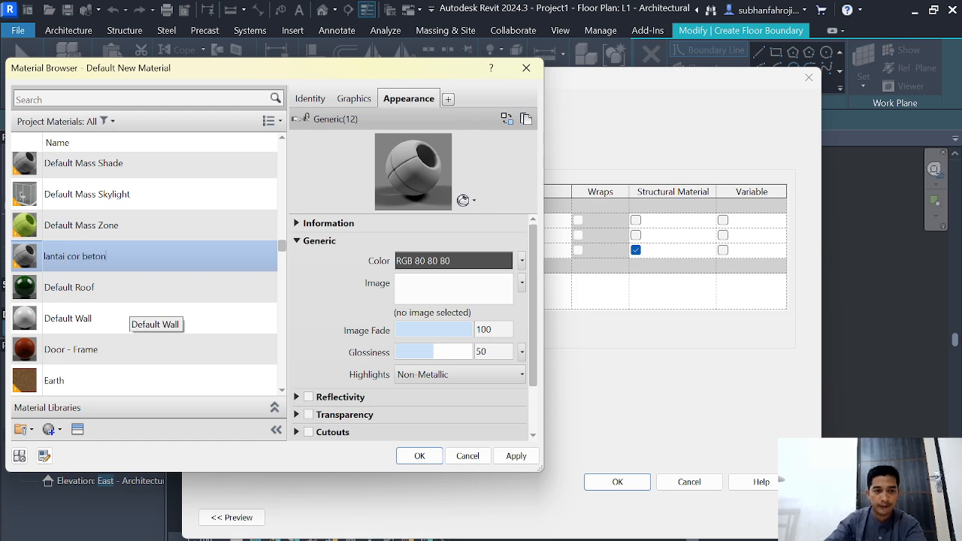
# Step: Search the assets for "c12", add the C12/15 physical asset to "lantai cor beton", and assign the material to the lowest layer
pyautogui.click(77, 429)
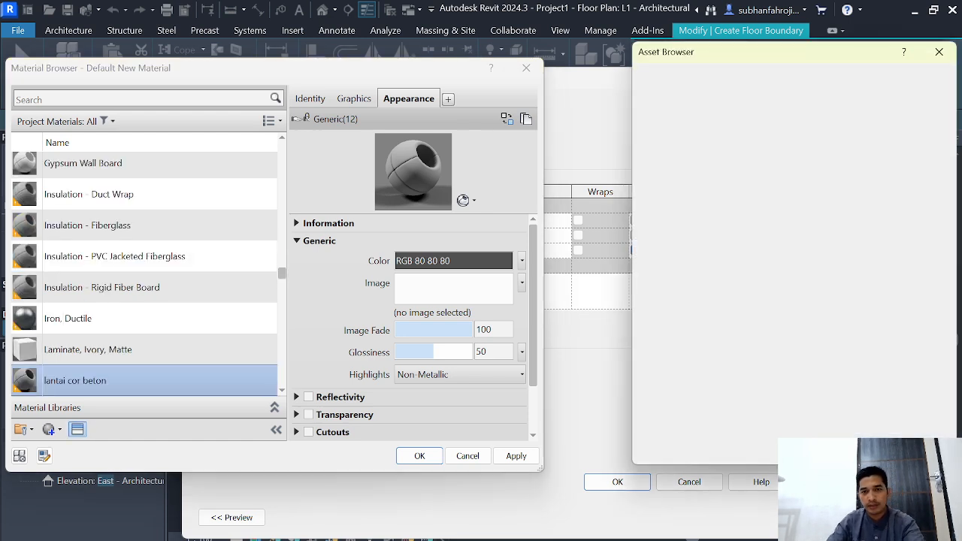
pyautogui.click(707, 77)
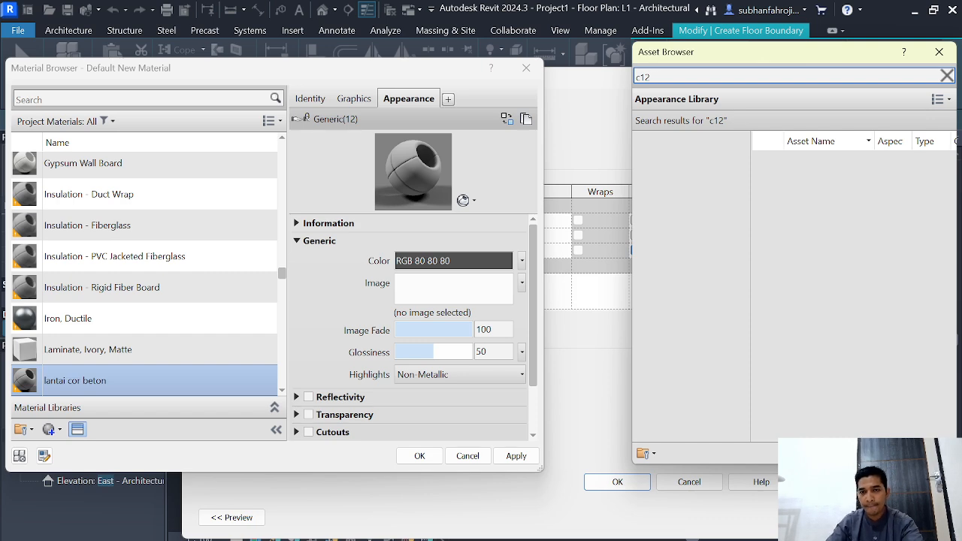
pyautogui.doubleClick(816, 167)
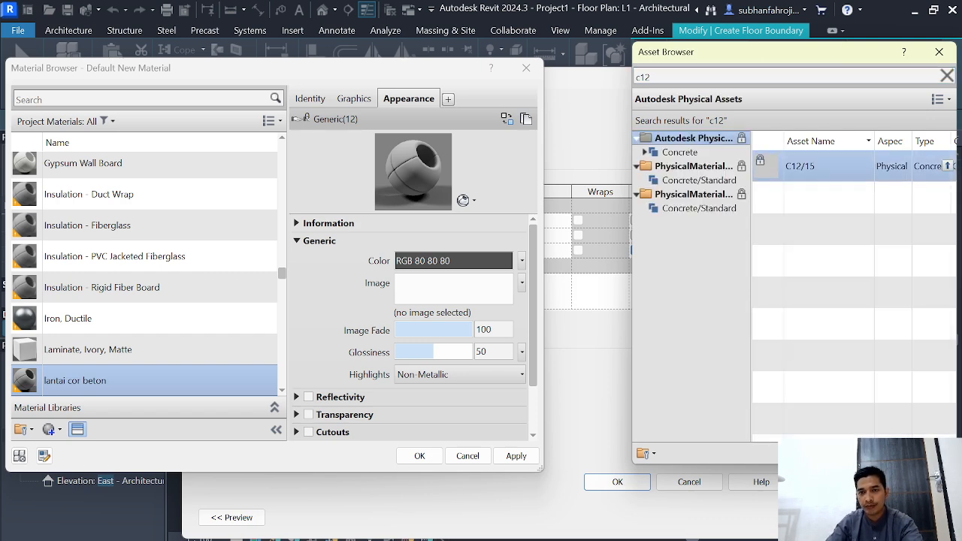
pyautogui.click(517, 455)
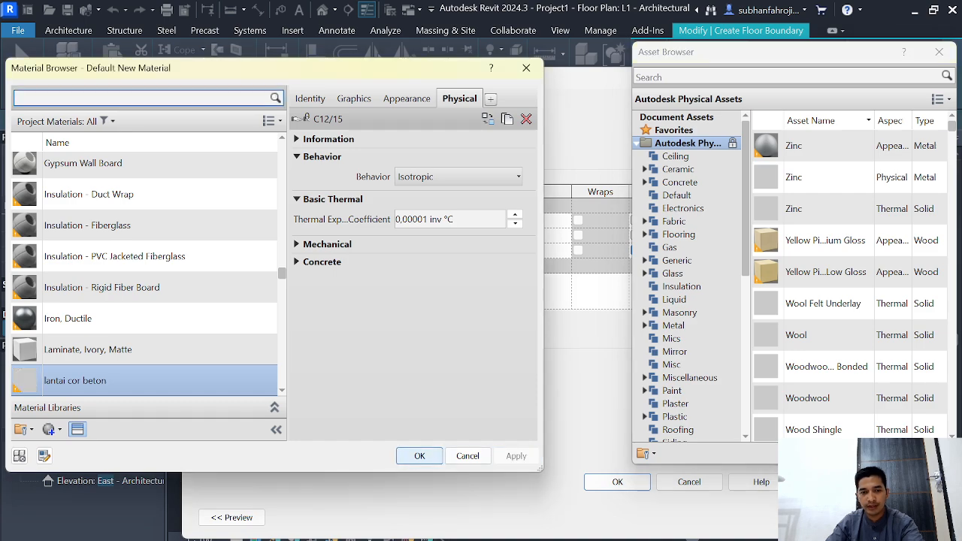
pyautogui.click(419, 456)
# Step: Set the layer thicknesses to 2 cm for "pasangan keramik", 3 cm for "adukan bawah keramik" and 10 cm for "lantai cor beton"
pyautogui.click(493, 220)
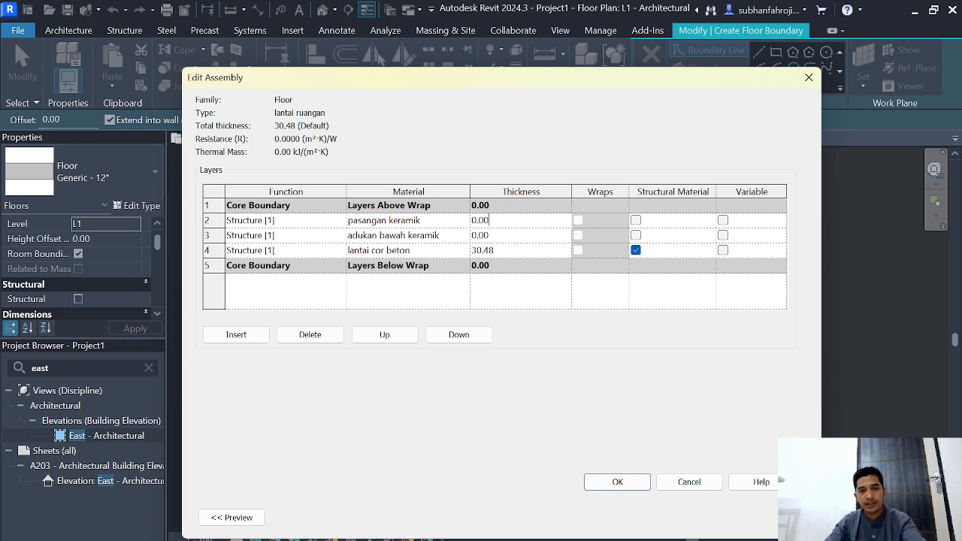
pyautogui.write('2')
pyautogui.press('Down')
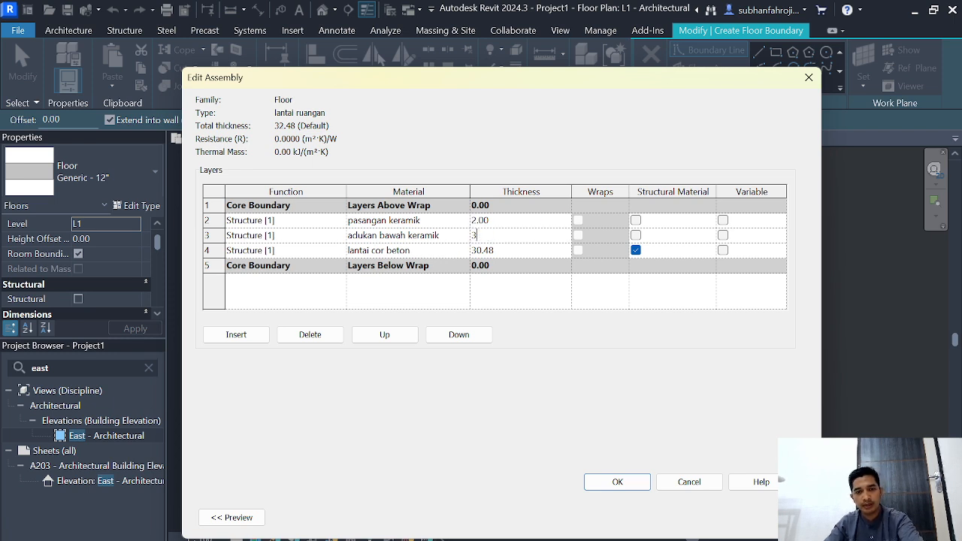
pyautogui.write('3')
pyautogui.press('Down')
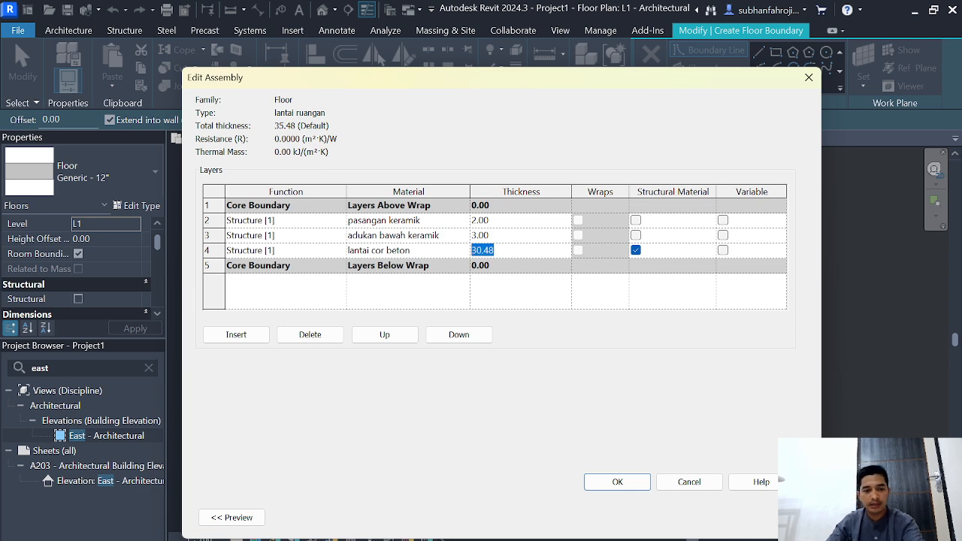
pyautogui.write('10')
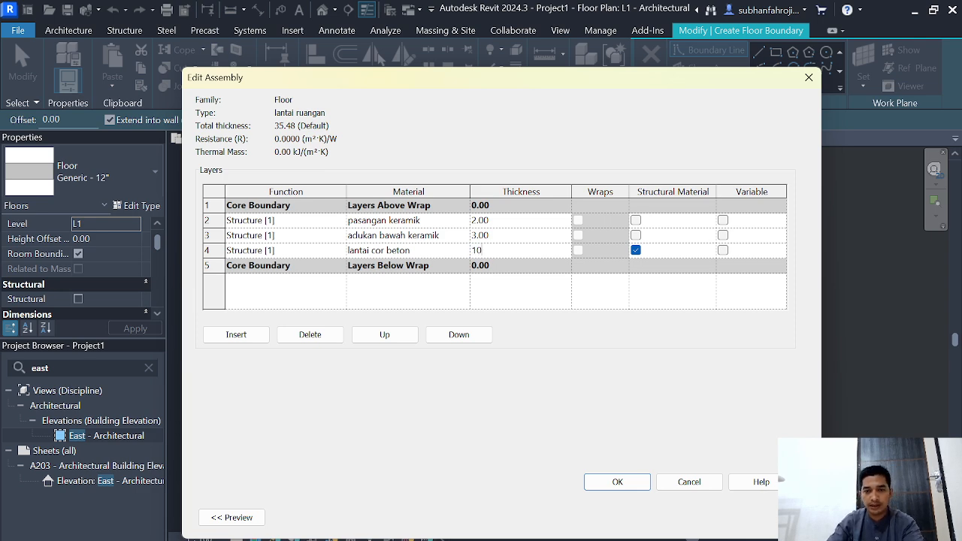
# Step: Turn off Structural Material for the "lantai cor beton" layer and accept the "lantai ruangan" floor type
pyautogui.click(635, 250)
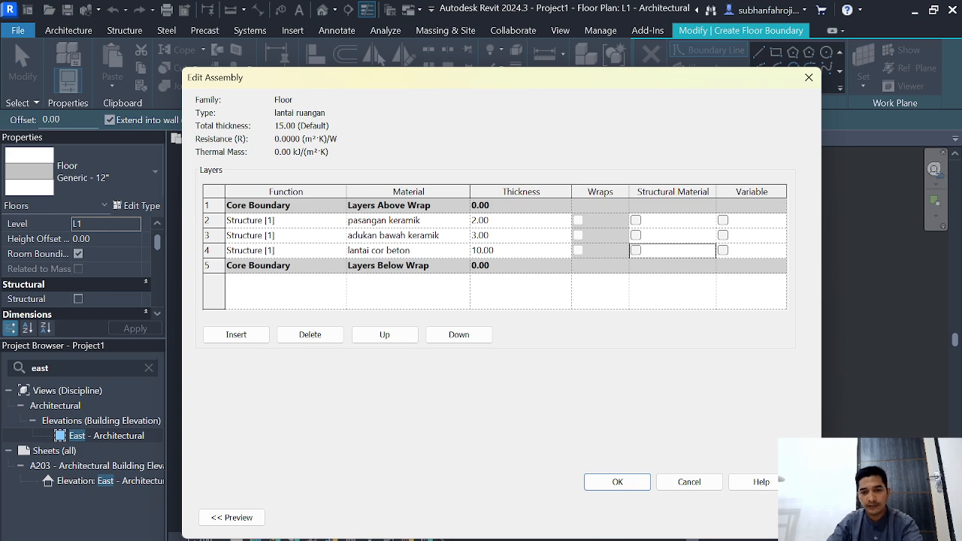
pyautogui.click(617, 482)
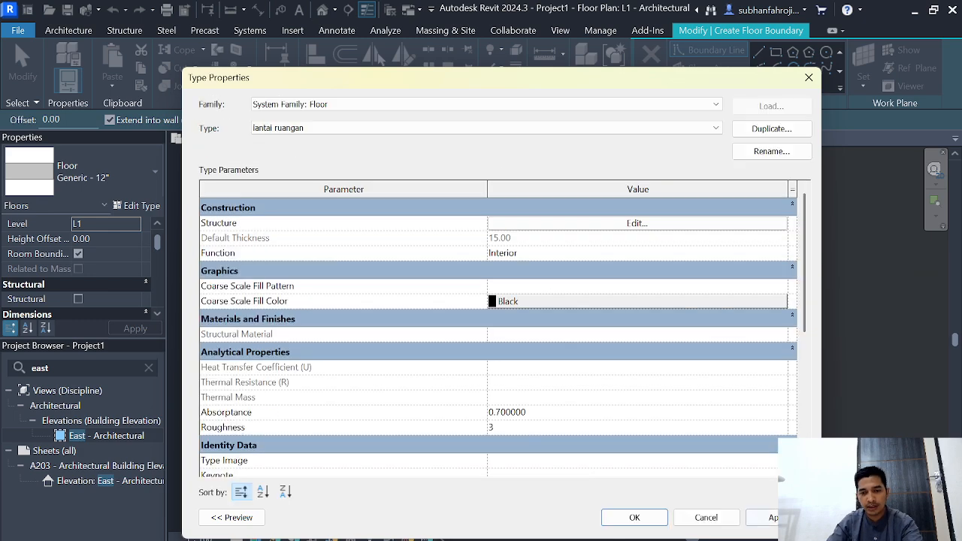
pyautogui.click(634, 517)
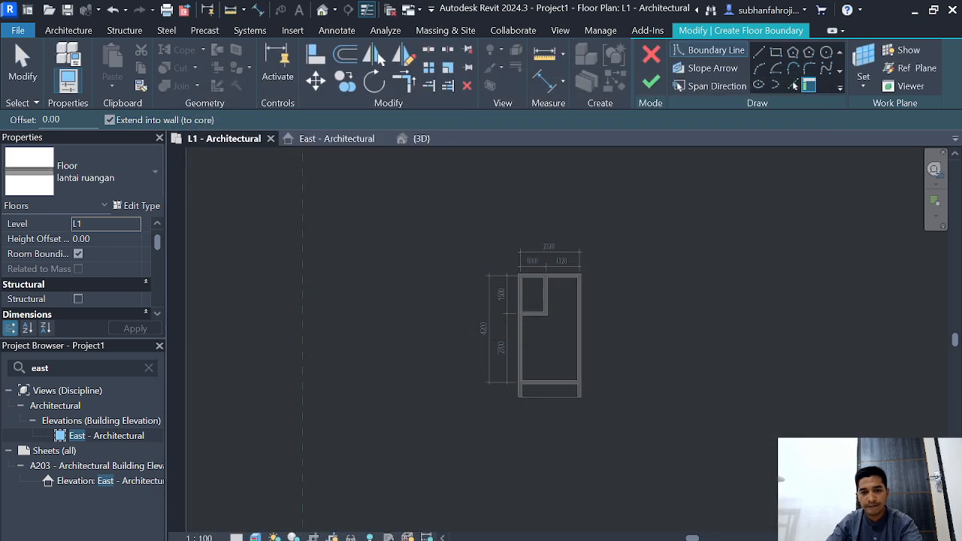
# Step: Draw a rectangular floor boundary of 86 by 136 cm along the inner wall faces of the small upper-left room
pyautogui.scroll(3, 706, 220)
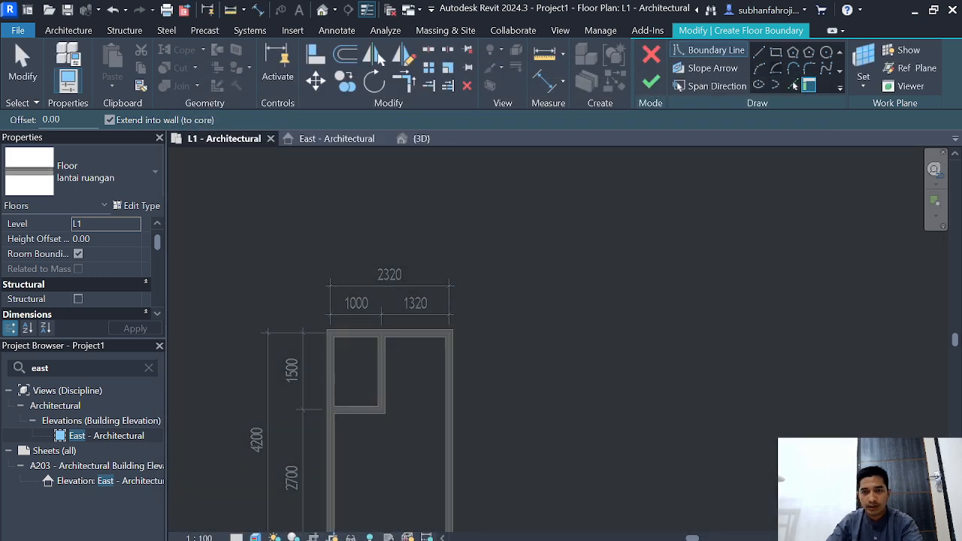
pyautogui.click(776, 52)
pyautogui.scroll(-1, 451, 323)
pyautogui.moveTo(450, 323); pyautogui.dragTo(620, 310, button='middle')
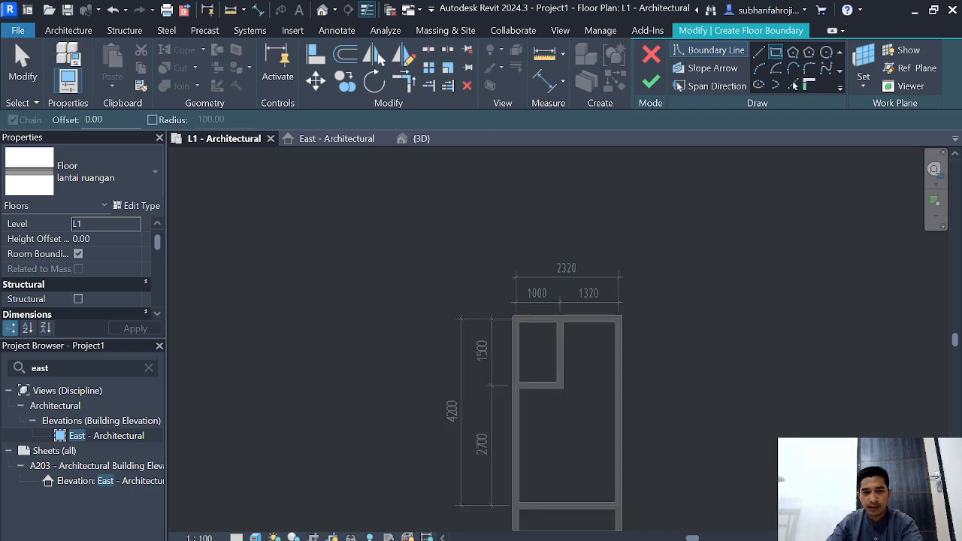
pyautogui.scroll(3, 515, 319)
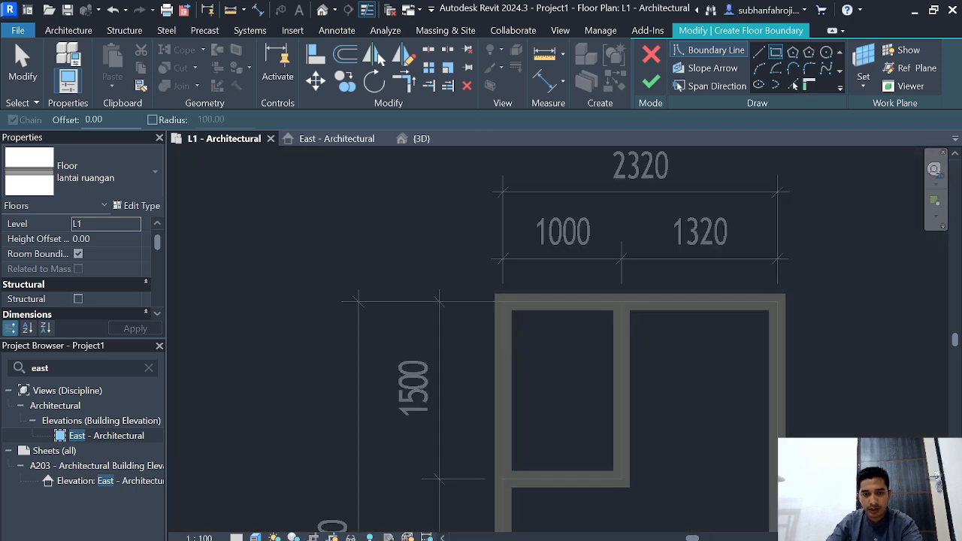
pyautogui.click(510, 310)
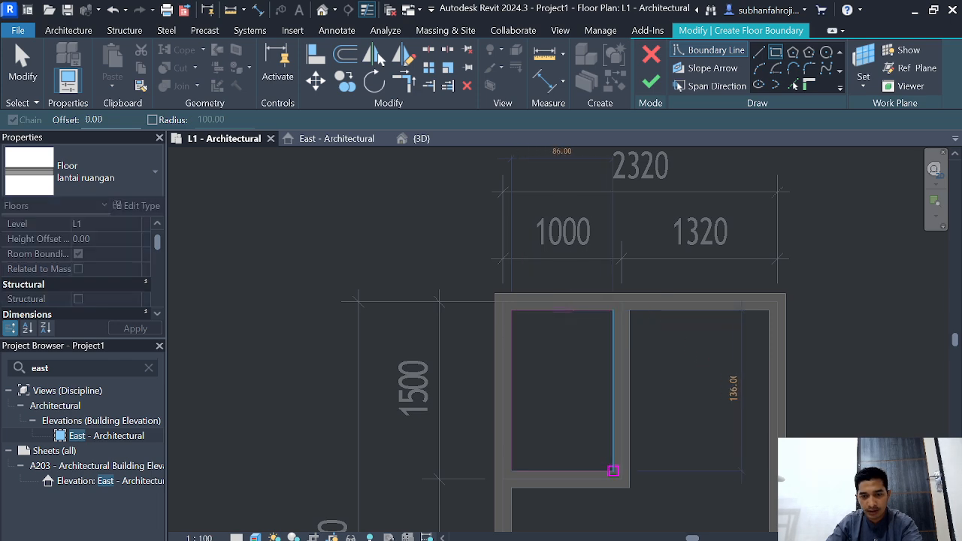
pyautogui.click(613, 471)
# Step: Draw a rectangular floor boundary of 218 by 50 cm over the porch area between its side walls
pyautogui.scroll(-2, 574, 457)
pyautogui.moveTo(574, 457); pyautogui.dragTo(560, 248, button='middle')
pyautogui.scroll(1, 561, 338)
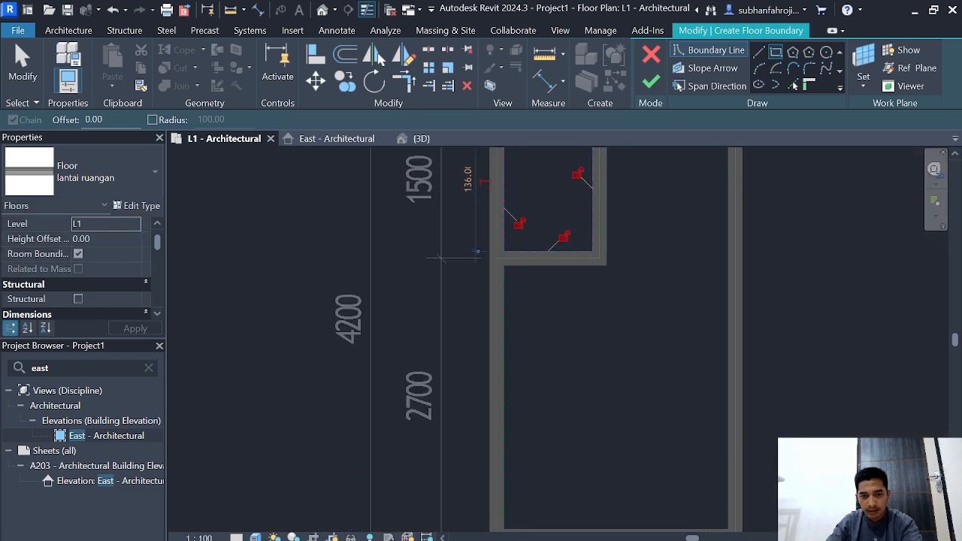
pyautogui.scroll(-1, 568, 375)
pyautogui.moveTo(567, 376); pyautogui.dragTo(567, 191, button='middle')
pyautogui.scroll(3, 494, 342)
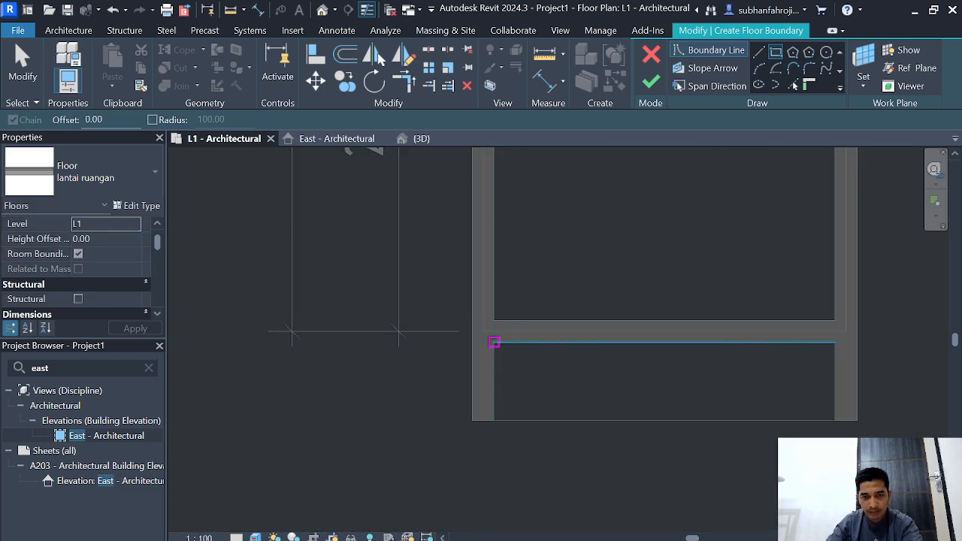
pyautogui.click(494, 342)
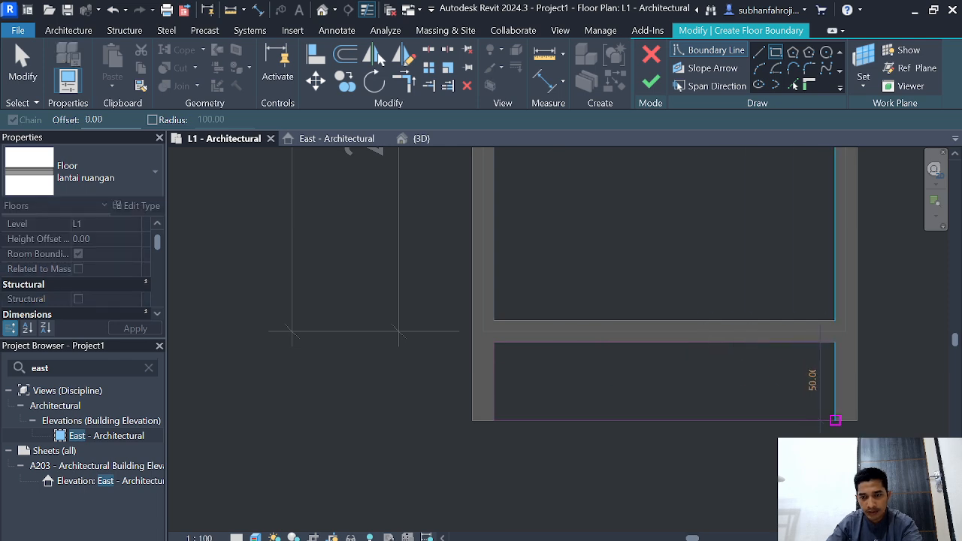
pyautogui.click(834, 420)
pyautogui.scroll(-2, 519, 510)
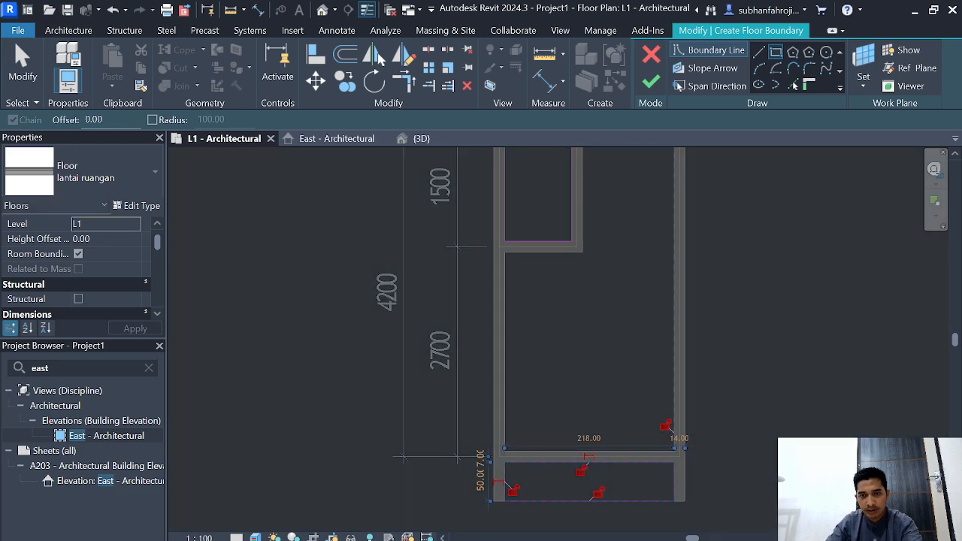
# Step: Draw the main room's floor boundary 118 cm along the back wall and down the east wall's inner face to the front wall
pyautogui.click(759, 52)
pyautogui.scroll(-1, 597, 447)
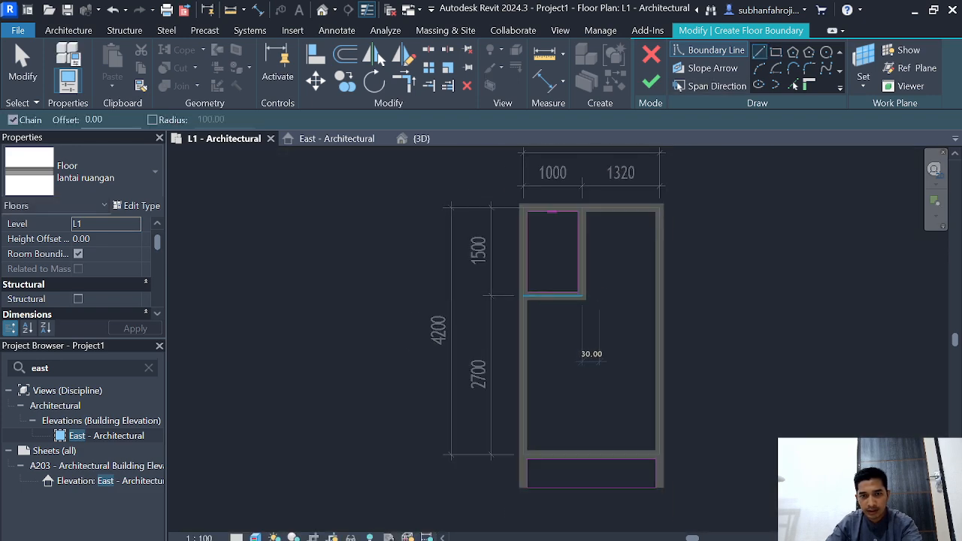
pyautogui.scroll(2, 589, 223)
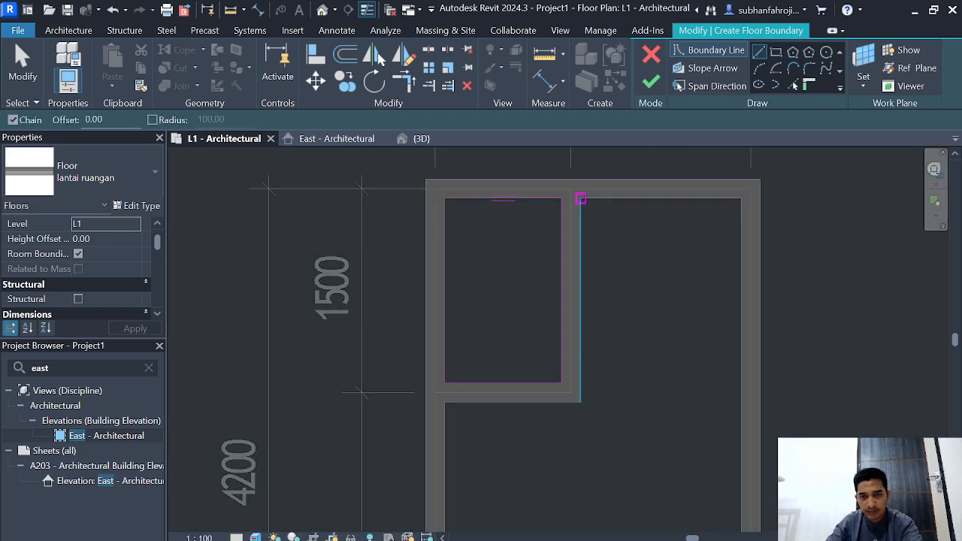
pyautogui.click(580, 198)
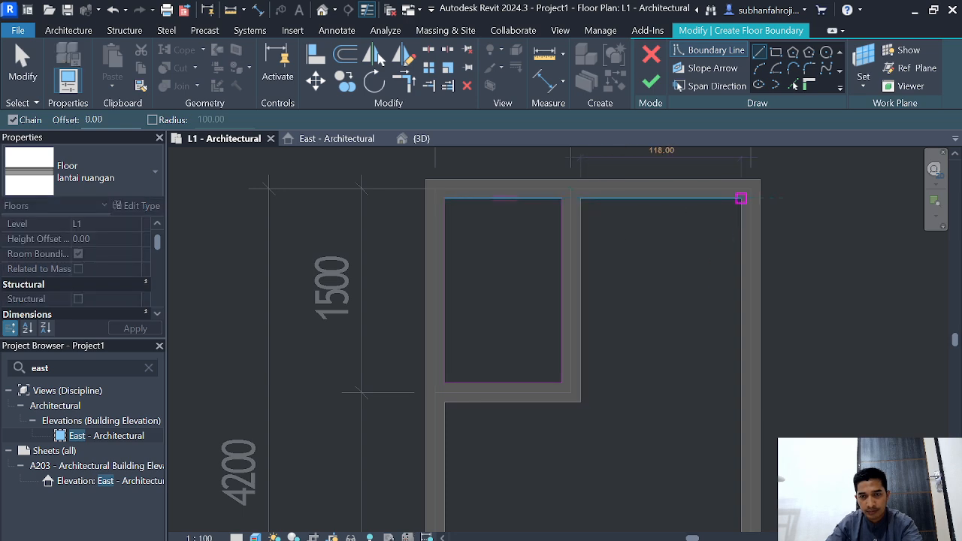
pyautogui.click(740, 198)
pyautogui.scroll(-4, 737, 329)
pyautogui.moveTo(738, 331); pyautogui.dragTo(699, 185, button='middle')
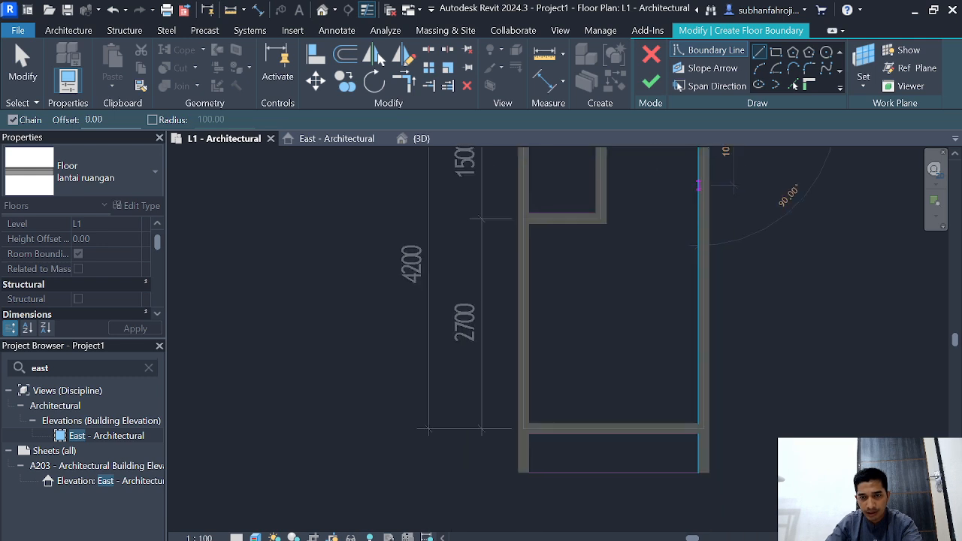
pyautogui.click(699, 424)
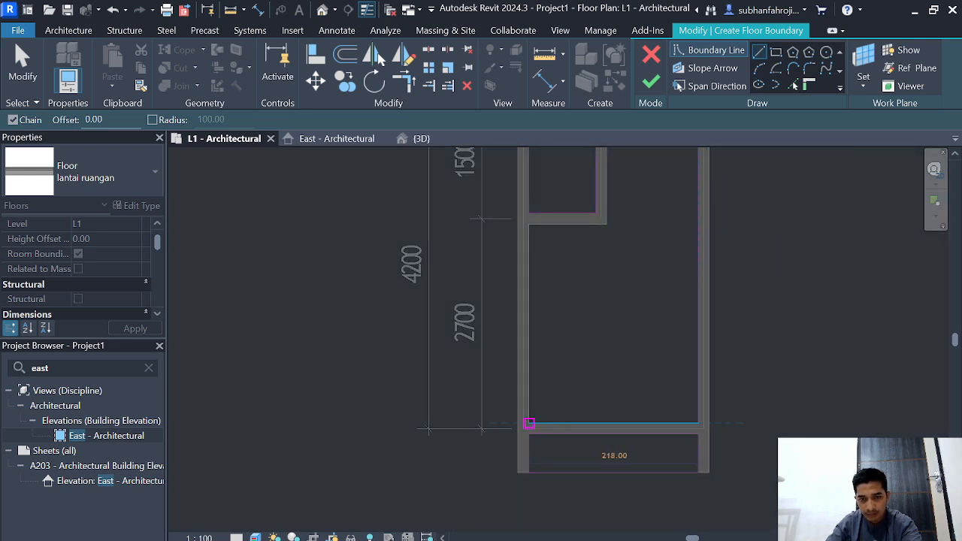
# Step: Close the main room's L-shaped boundary with 218, 256, 100 and 150 cm segments along the wall faces and finish the floor
pyautogui.click(529, 423)
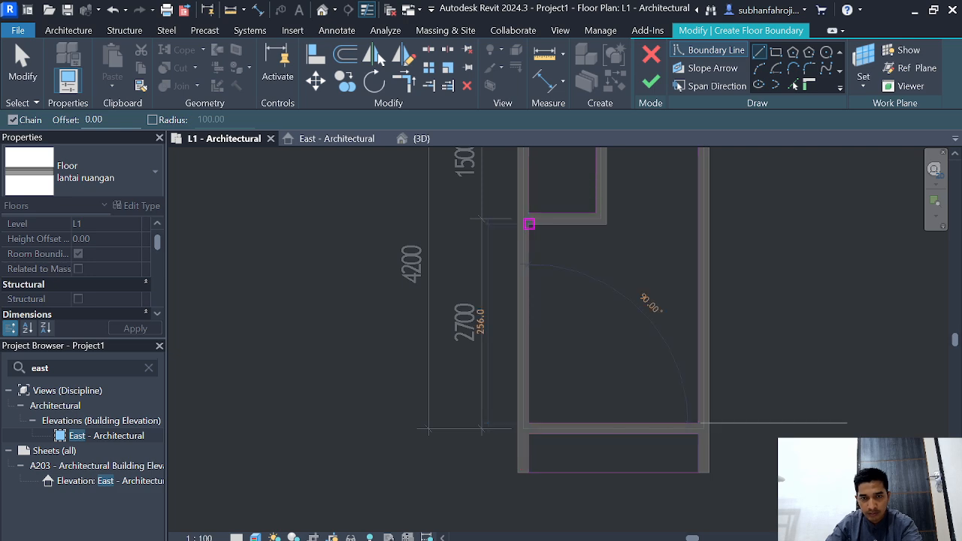
pyautogui.click(529, 224)
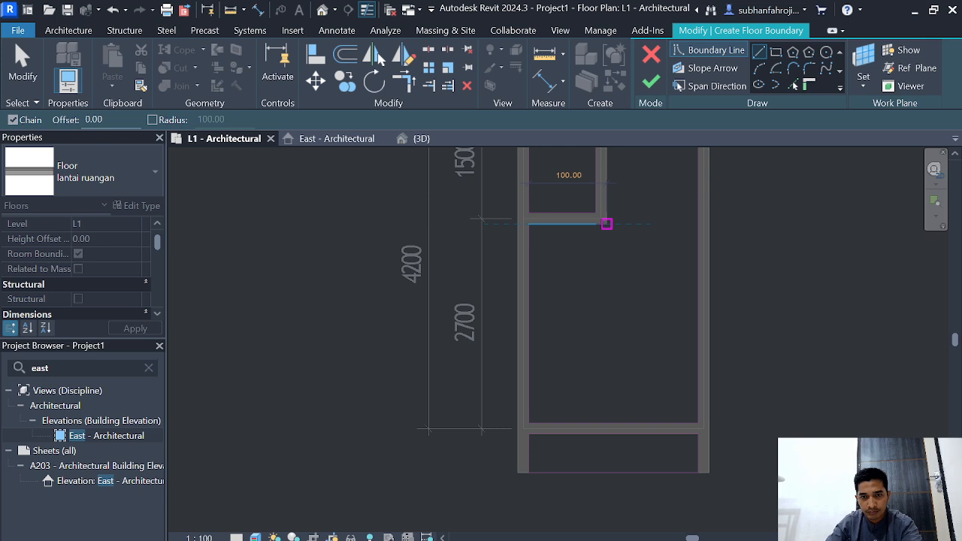
pyautogui.click(606, 223)
pyautogui.scroll(1, 622, 208)
pyautogui.moveTo(622, 208); pyautogui.dragTo(624, 321, button='middle')
pyautogui.scroll(-1, 624, 321)
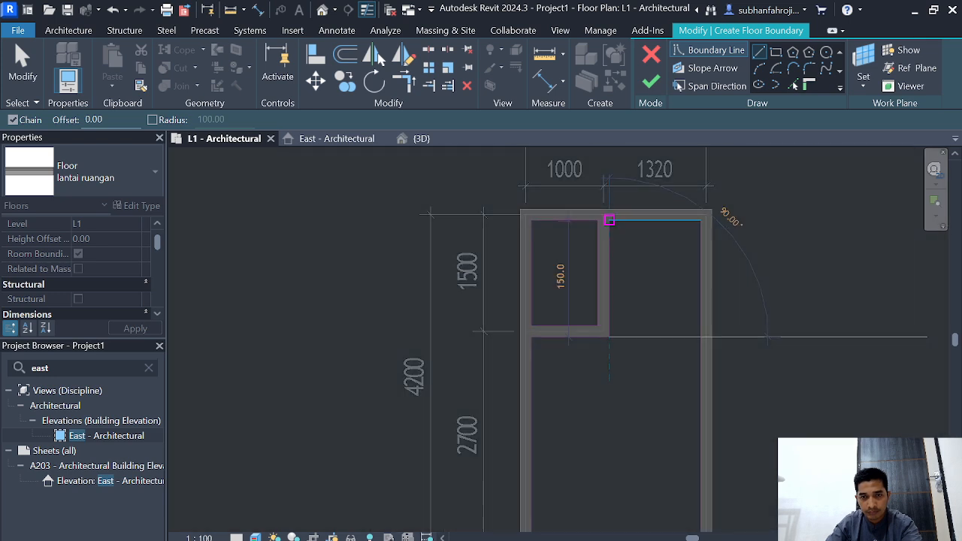
pyautogui.click(608, 220)
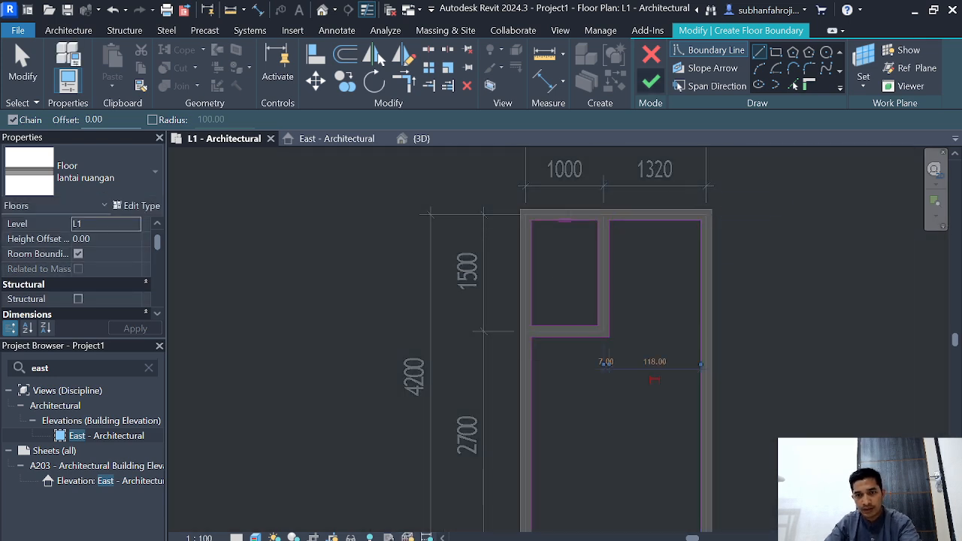
pyautogui.click(651, 82)
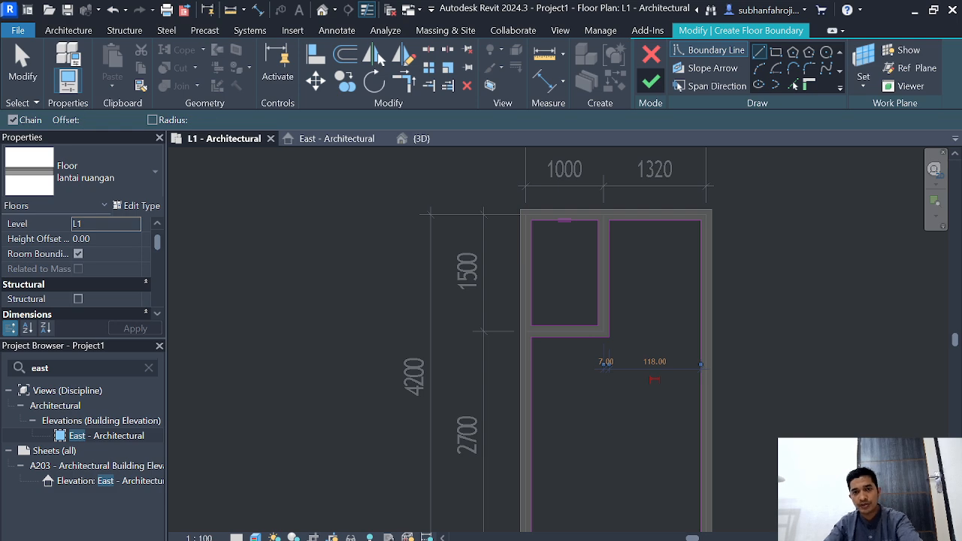
pyautogui.scroll(-2, 651, 289)
pyautogui.press('Escape')
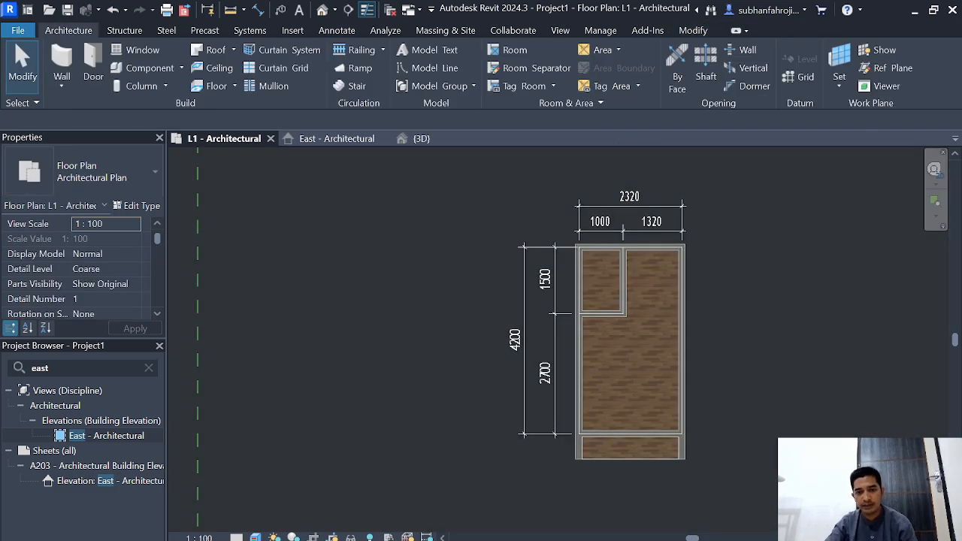
# Step: View the finished floors in the 3D view from directly above
pyautogui.scroll(-1, 751, 318)
pyautogui.scroll(1, 858, 411)
pyautogui.click(438, 139)
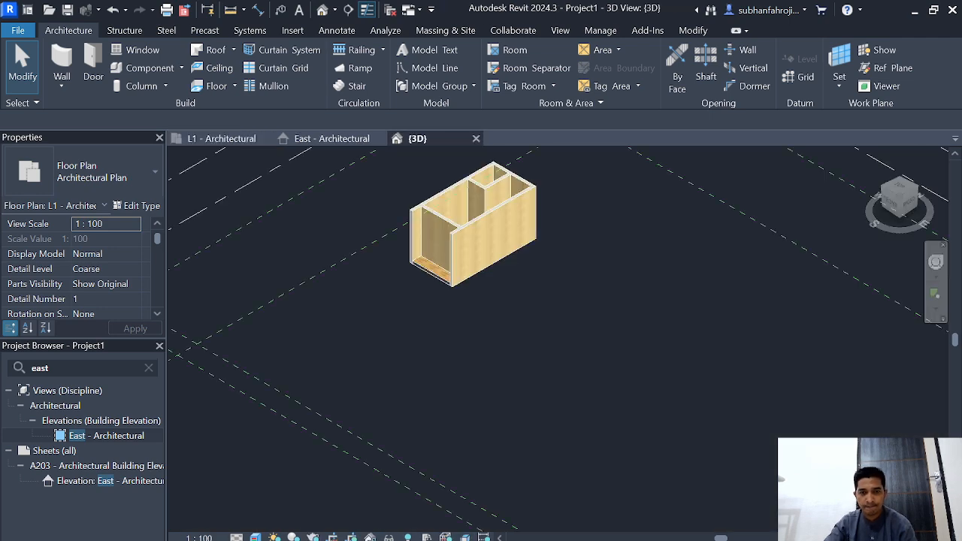
pyautogui.click(899, 187)
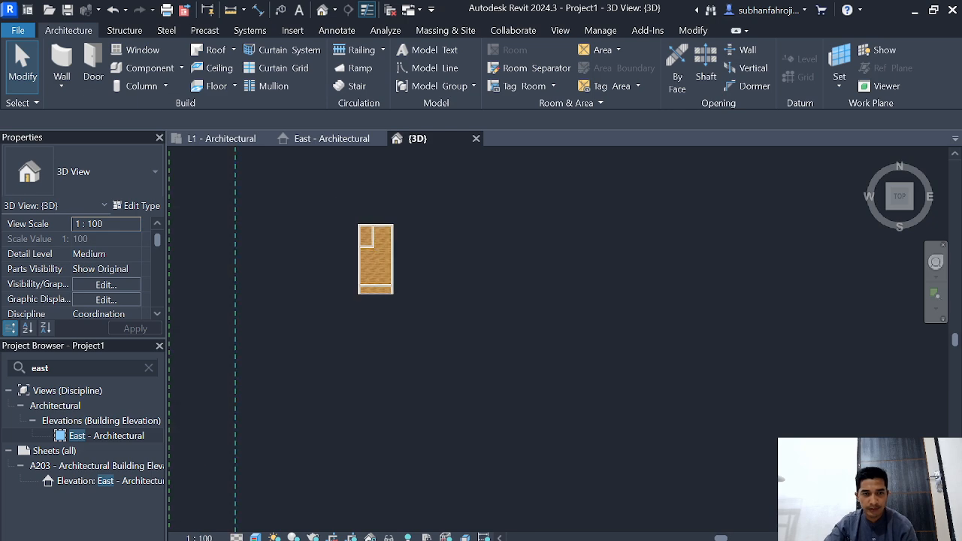
# Step: In the L1 floor plan, place an M_Door-Passage-Single-Flush 750 x 2000mm door in the front wall, 10 cm from the east wall
pyautogui.click(222, 139)
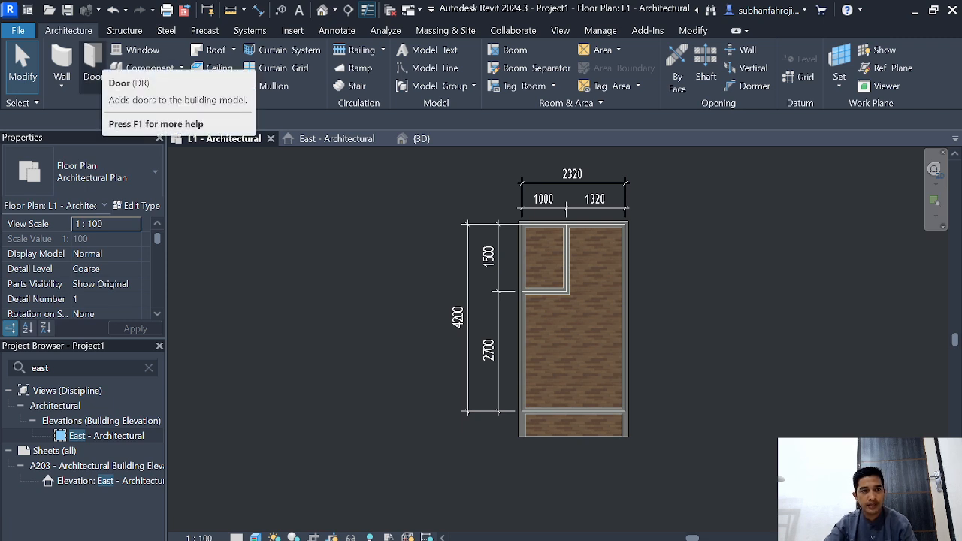
pyautogui.click(93, 61)
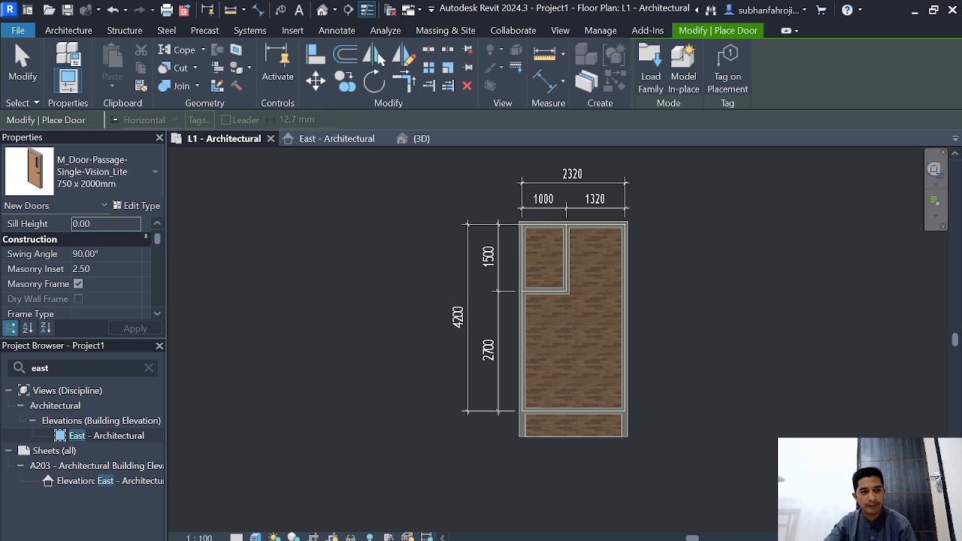
pyautogui.click(105, 172)
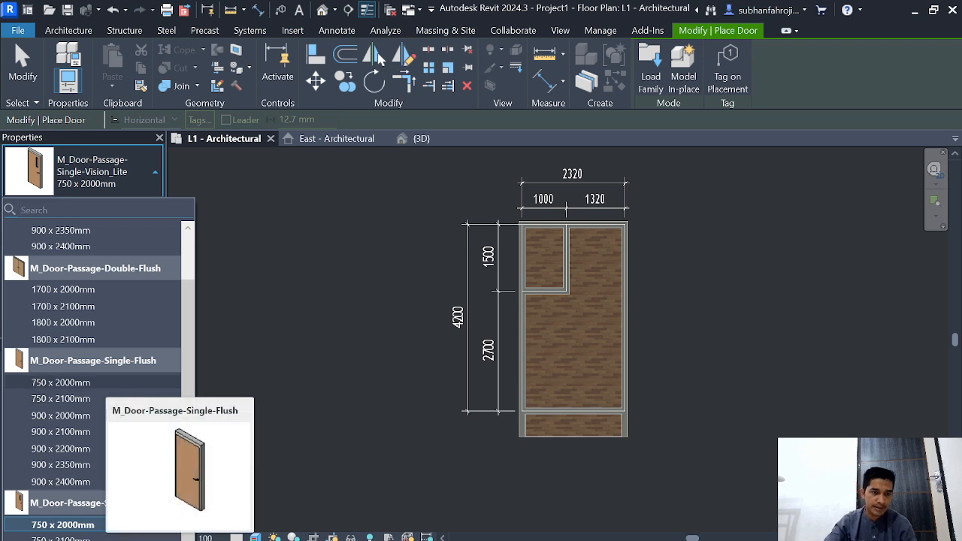
pyautogui.click(103, 383)
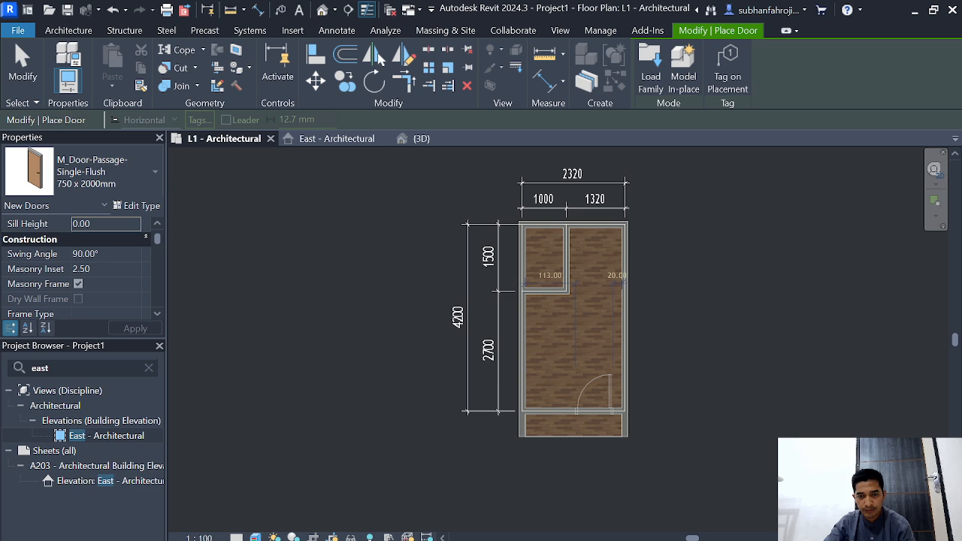
pyautogui.scroll(3, 598, 402)
pyautogui.scroll(-1, 598, 401)
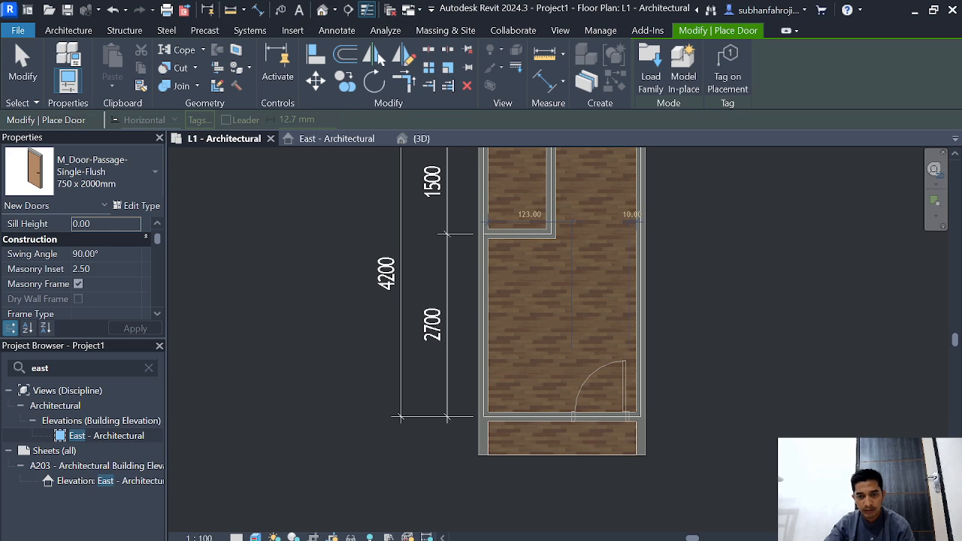
pyautogui.click(600, 414)
# Step: Place another 750 x 2000mm single-flush door in the small room's east wall, 10 cm from its south wall, and flip its hinge side
pyautogui.moveTo(600, 414); pyautogui.dragTo(564, 495, button='middle')
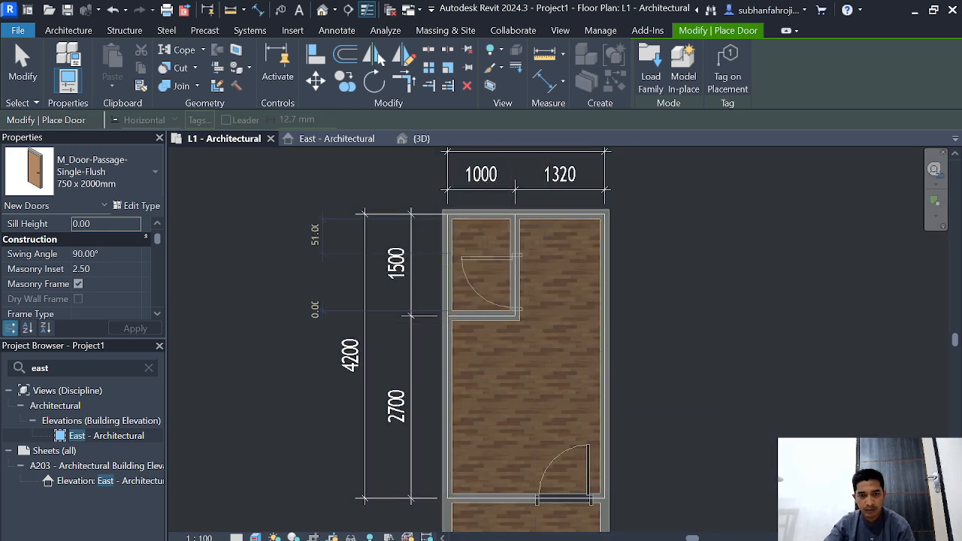
pyautogui.click(515, 275)
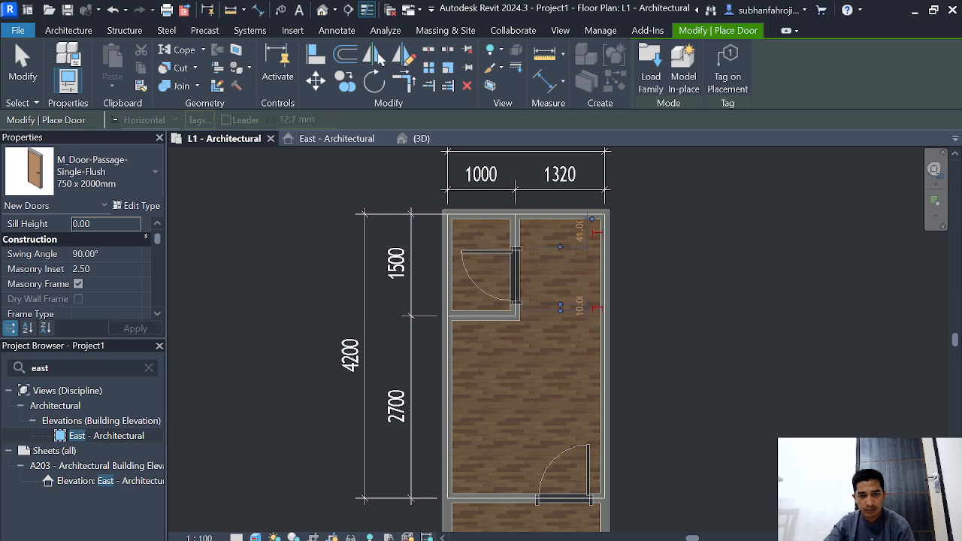
pyautogui.press('space')
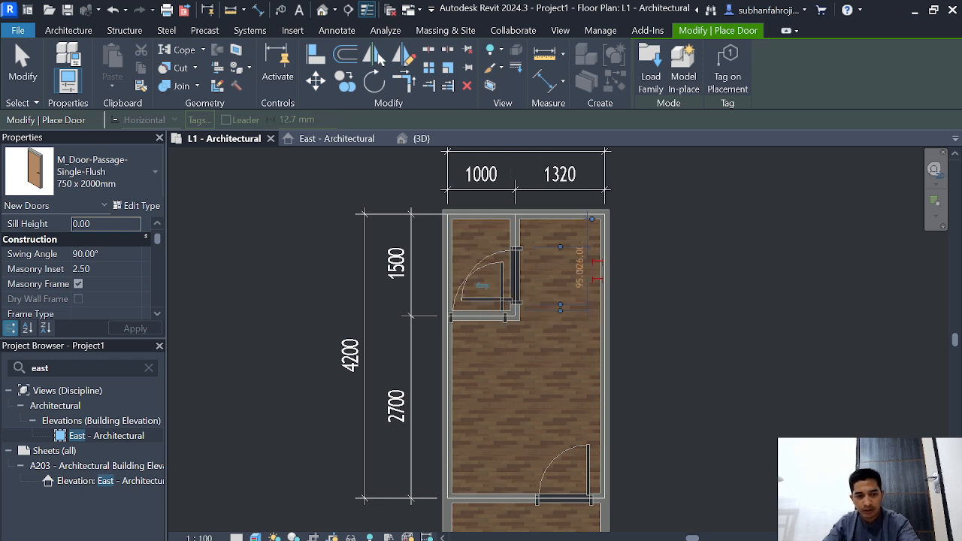
pyautogui.press('Escape')
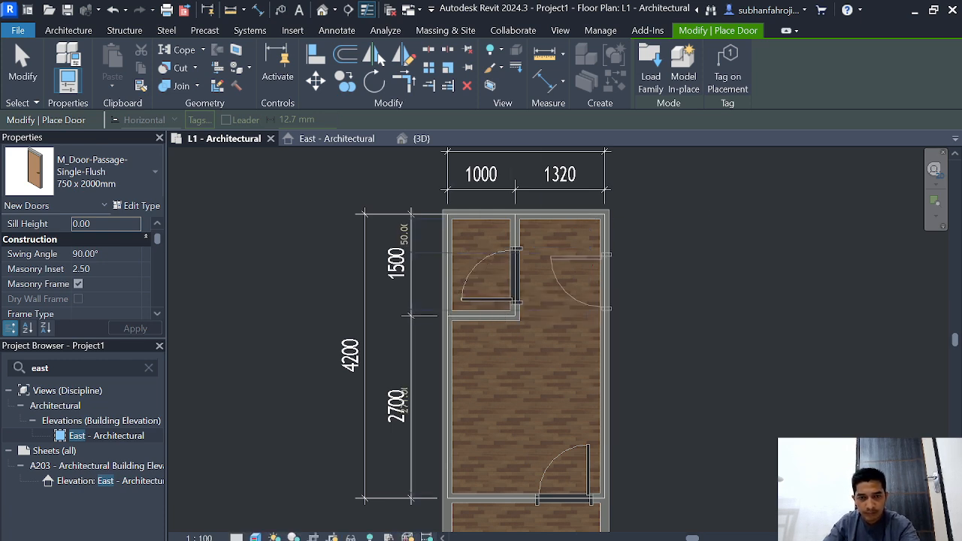
pyautogui.press('Escape')
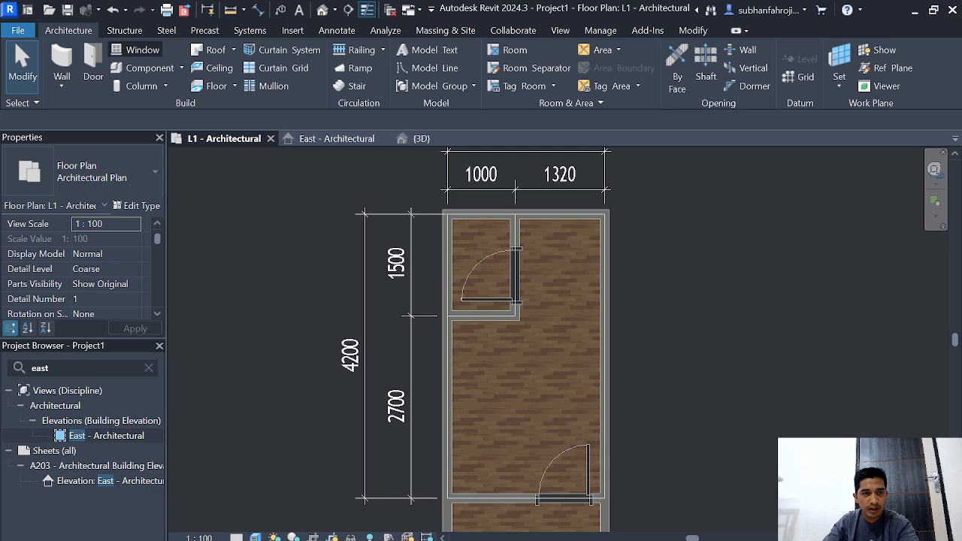
# Step: Place M_Window-Fixed 600 x 900mm windows centred in the small room's back wall and in the east wall 20 cm from the back corner
pyautogui.click(136, 50)
pyautogui.click(126, 173)
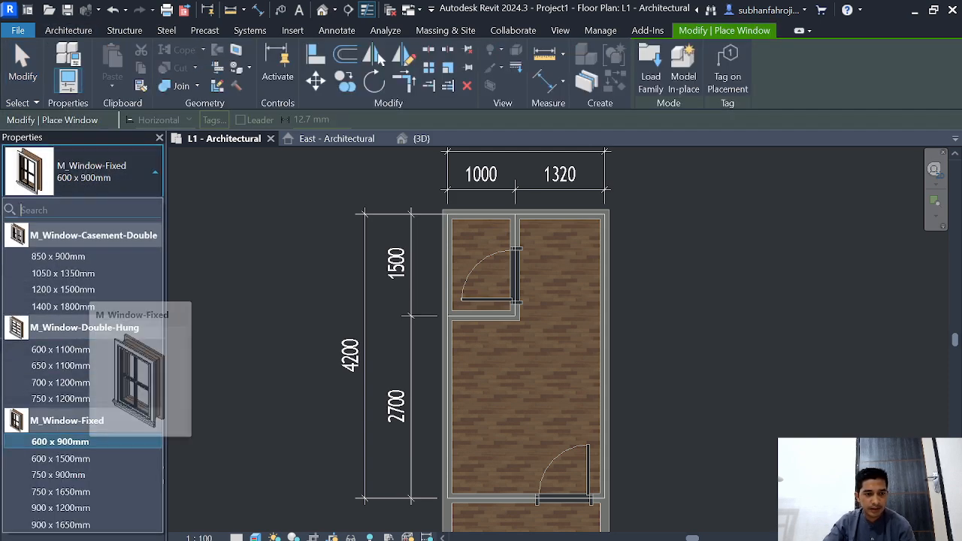
pyautogui.click(60, 442)
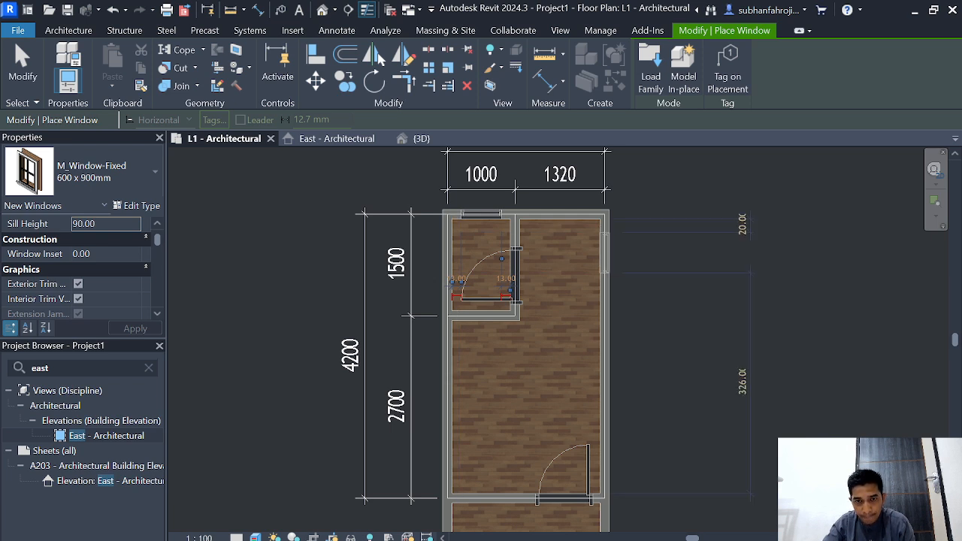
pyautogui.click(605, 254)
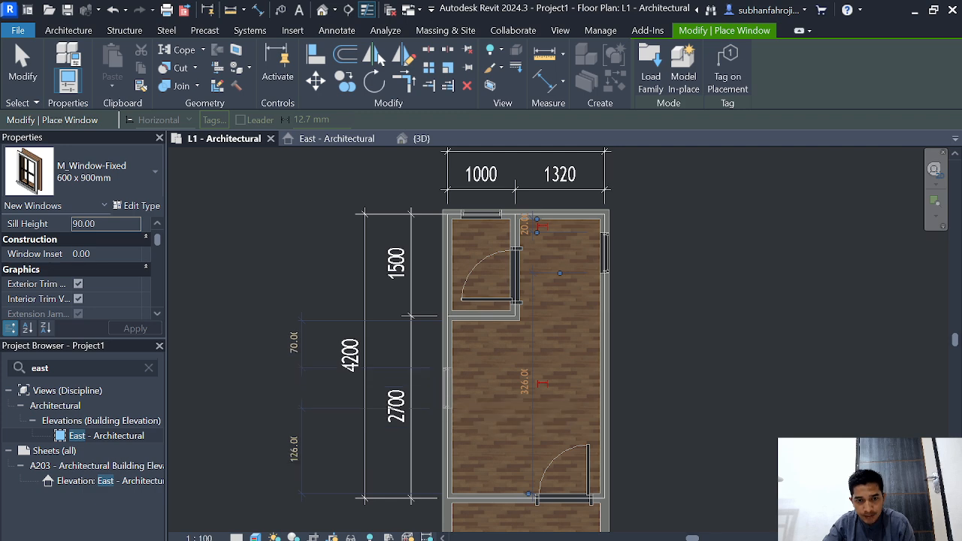
# Step: Add the same window in the main room's west wall, 70 cm from the partition, and in the front wall, 43 cm from the west wall
pyautogui.click(447, 387)
pyautogui.scroll(-1, 500, 464)
pyautogui.moveTo(501, 463); pyautogui.dragTo(497, 417, button='middle')
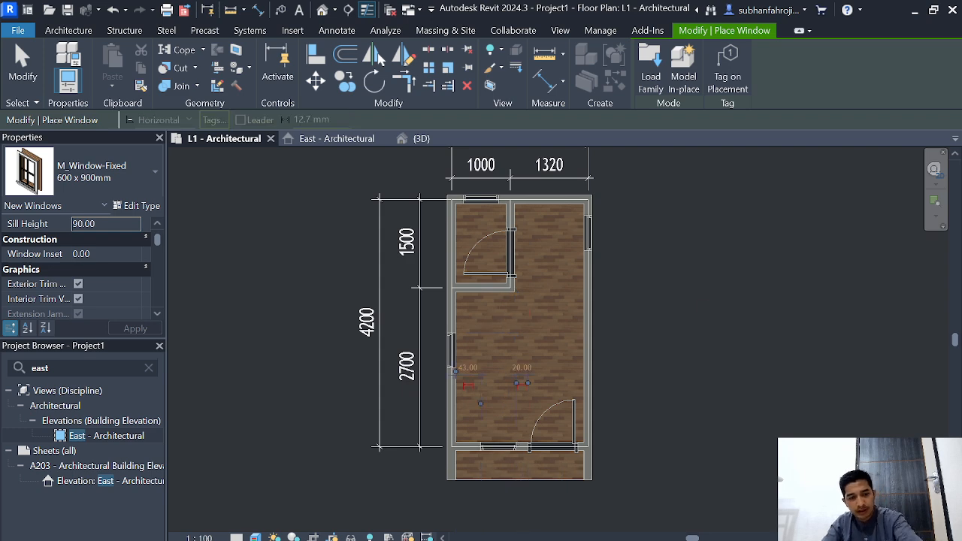
pyautogui.press('Escape')
pyautogui.press('Escape')
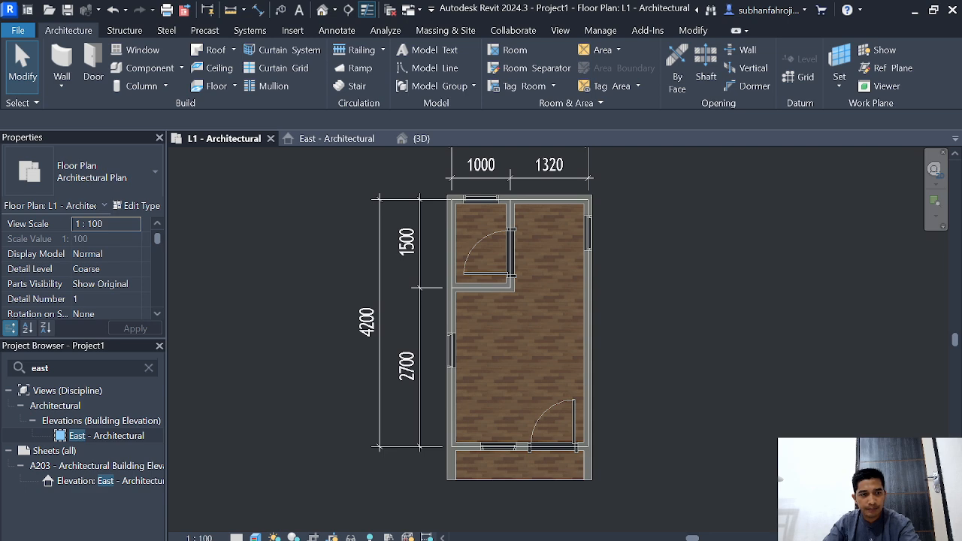
pyautogui.click(149, 369)
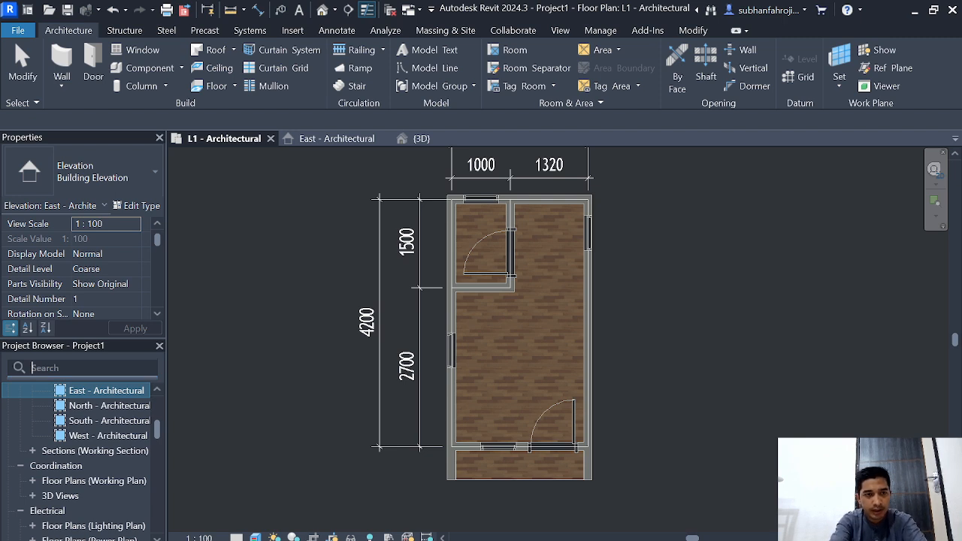
pyautogui.write('l2')
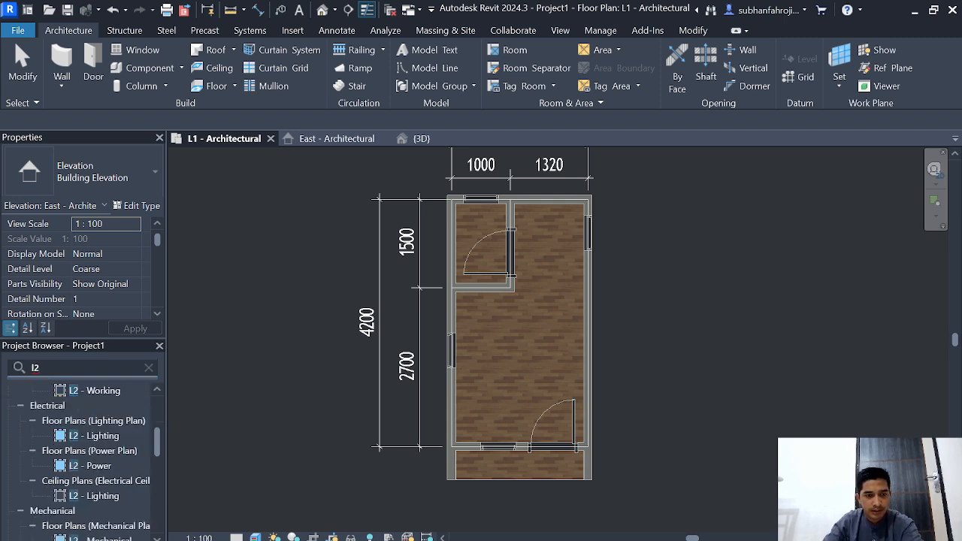
pyautogui.click(148, 367)
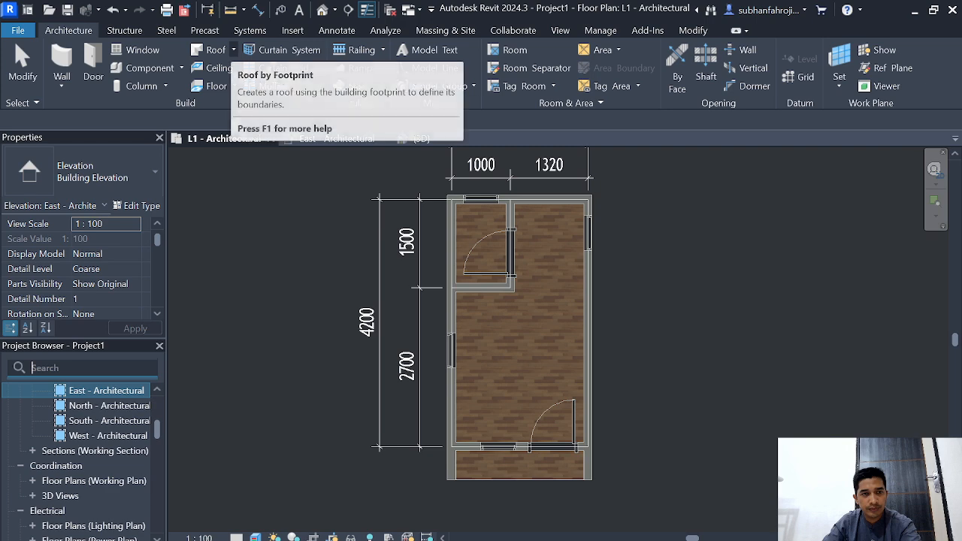
# Step: Begin a roof by footprint from the L1 plan and place it on level L2
pyautogui.click(232, 50)
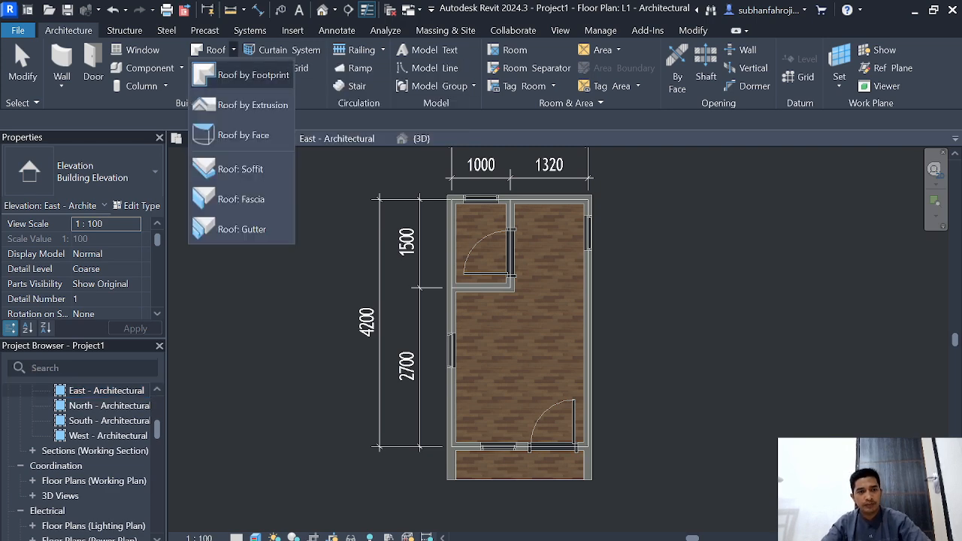
pyautogui.click(240, 75)
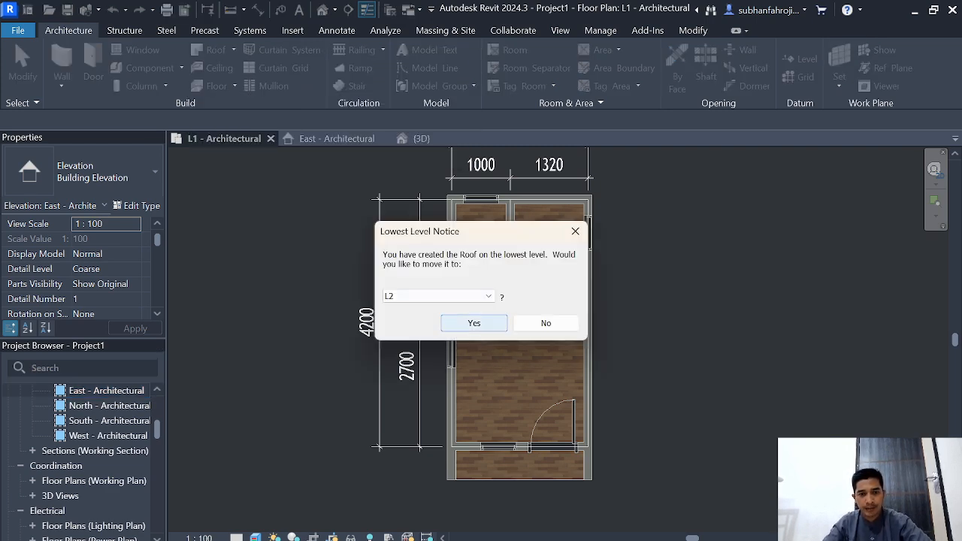
pyautogui.click(473, 322)
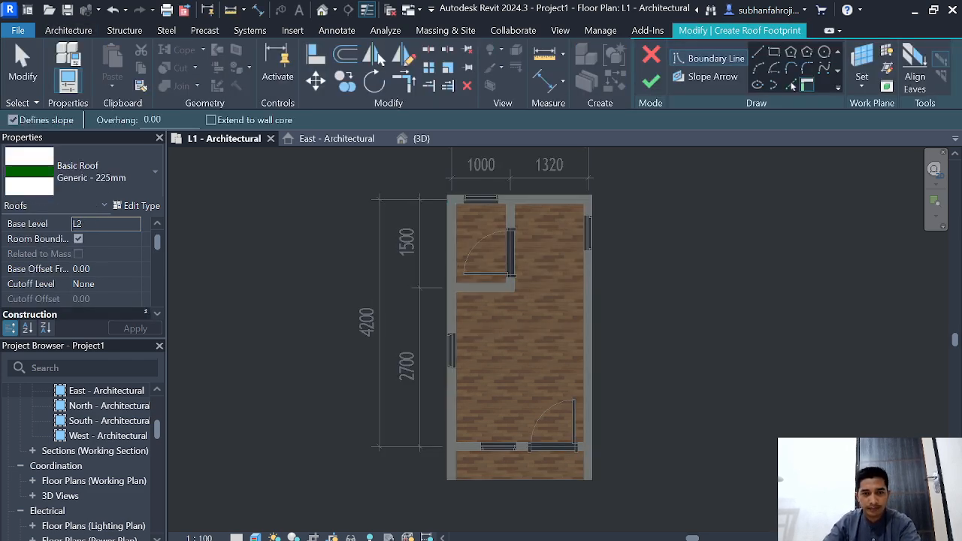
# Step: Sketch a rectangular, sloped roof boundary from the back-west outer wall corner to the porch's front-east outer corner and finish the Generic - 225mm roof
pyautogui.scroll(2, 448, 196)
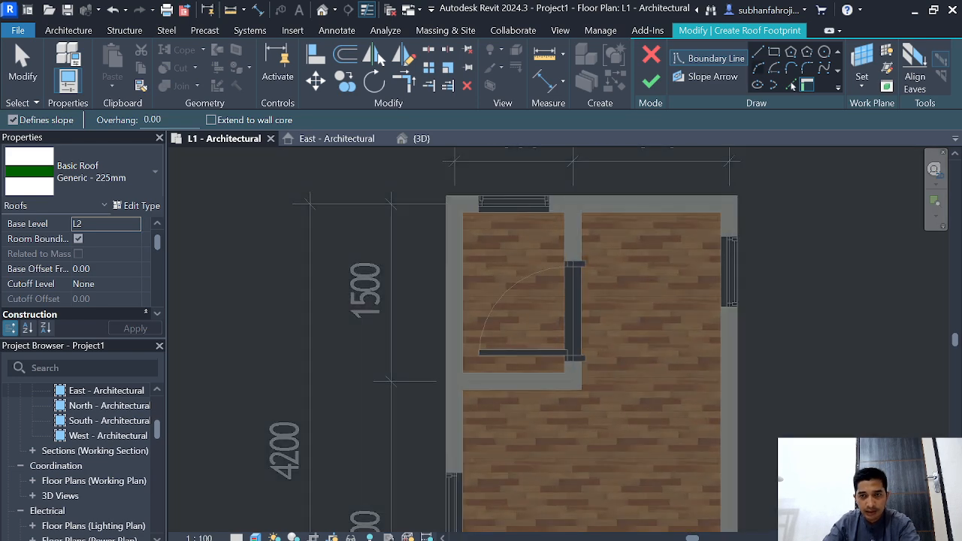
pyautogui.click(774, 52)
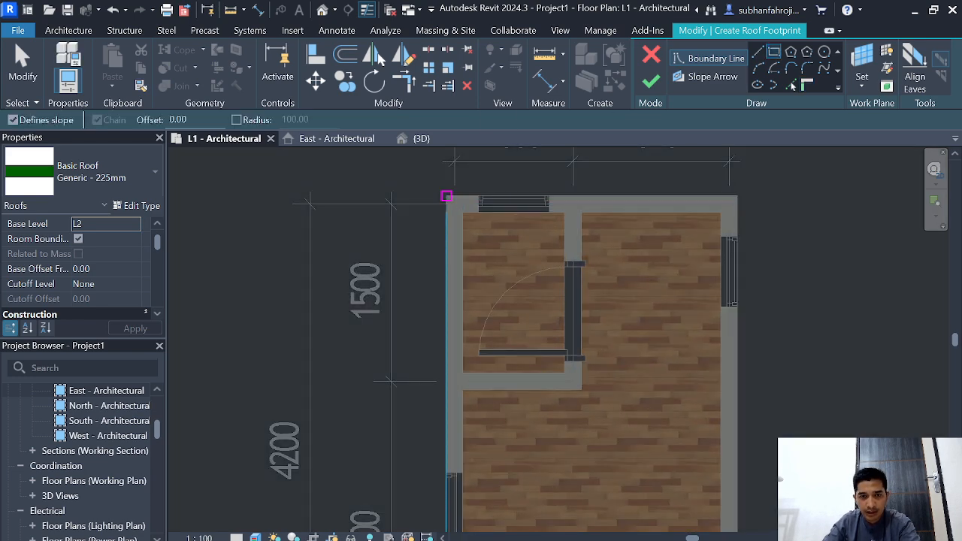
pyautogui.click(446, 196)
pyautogui.scroll(-2, 733, 431)
pyautogui.moveTo(732, 431); pyautogui.dragTo(493, 199, button='middle')
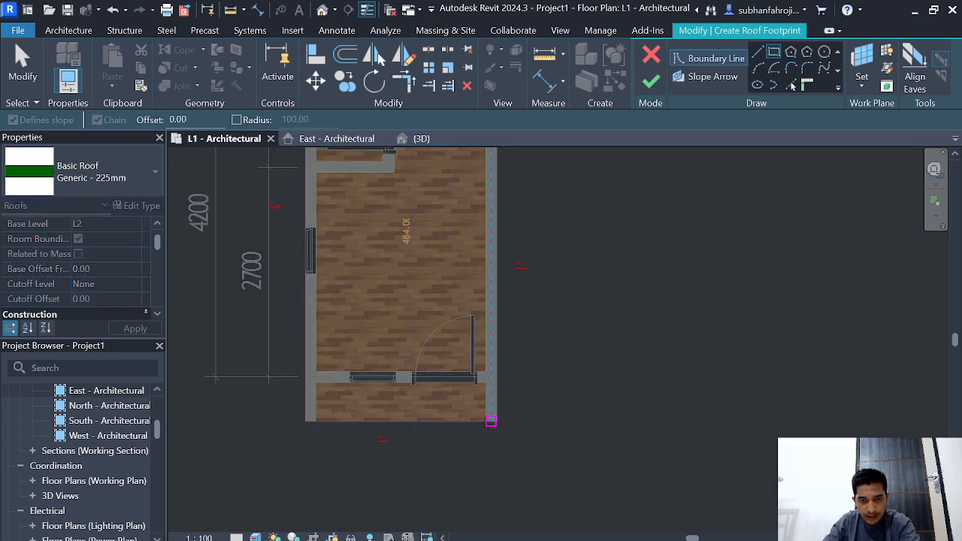
pyautogui.scroll(3, 490, 421)
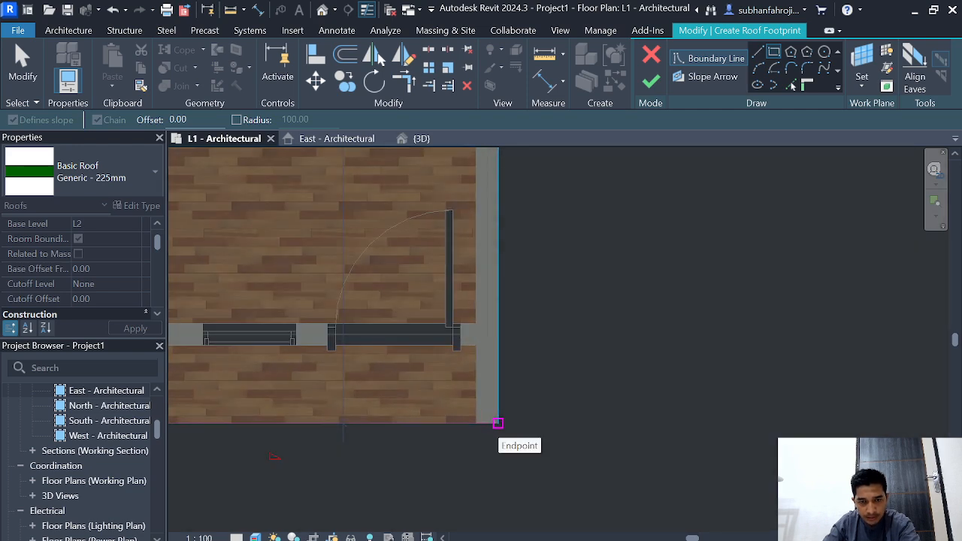
pyautogui.click(498, 423)
pyautogui.scroll(-3, 492, 416)
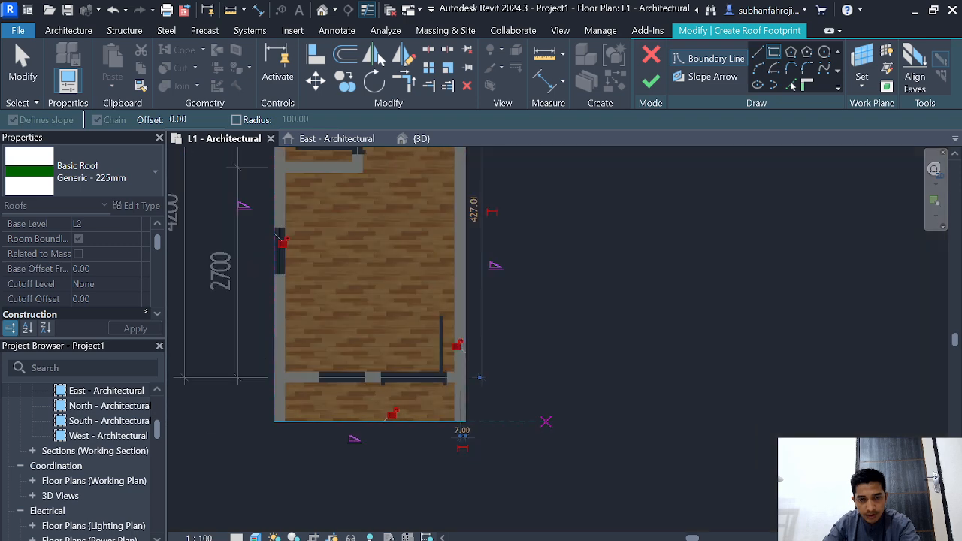
pyautogui.scroll(-2, 492, 416)
pyautogui.moveTo(492, 417); pyautogui.dragTo(652, 413, button='middle')
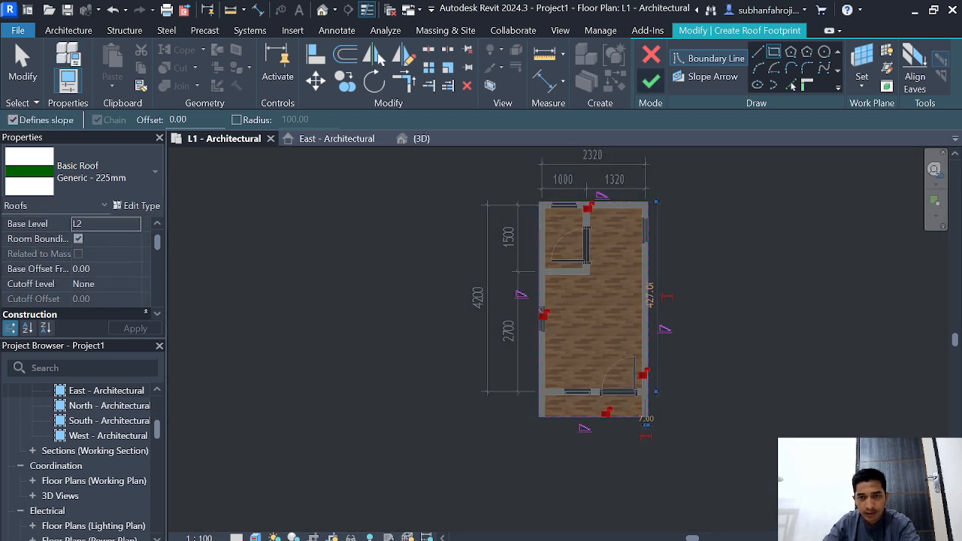
pyautogui.click(650, 80)
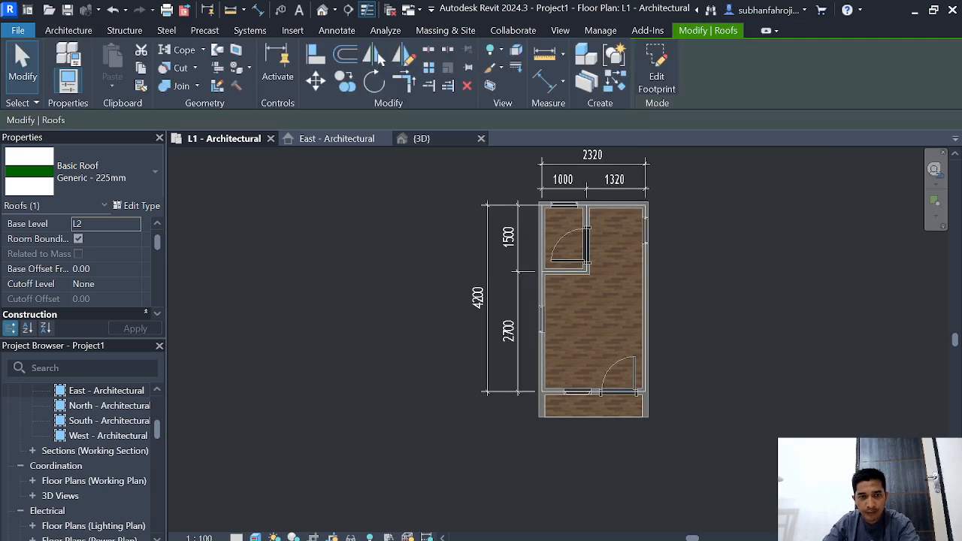
# Step: Show the building in the {3D} view and examine the new roof from above with nothing selected
pyautogui.click(422, 138)
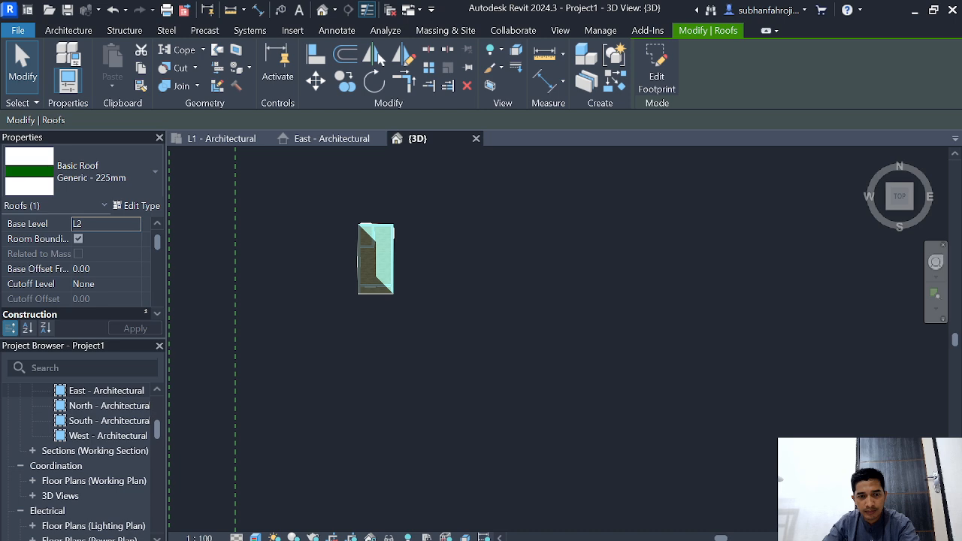
pyautogui.click(452, 281)
pyautogui.scroll(2, 452, 281)
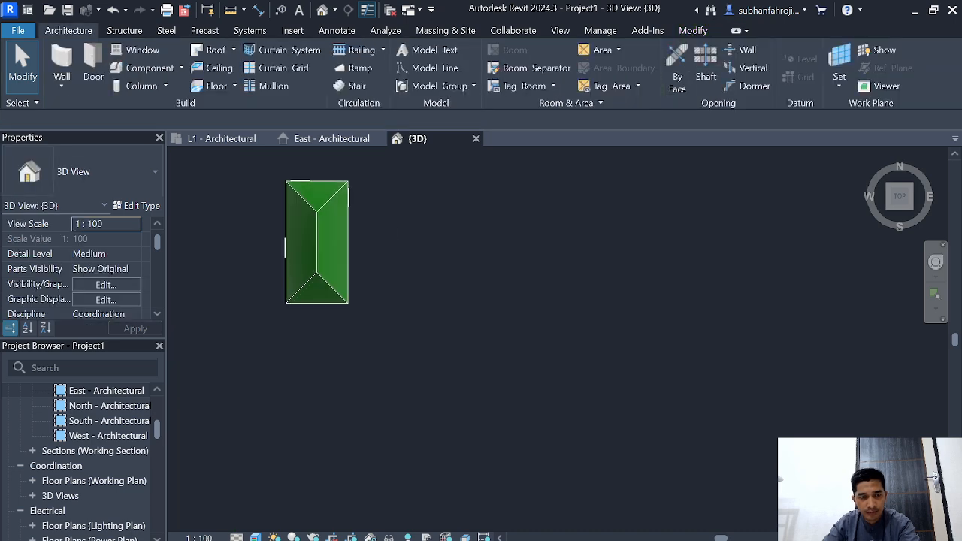
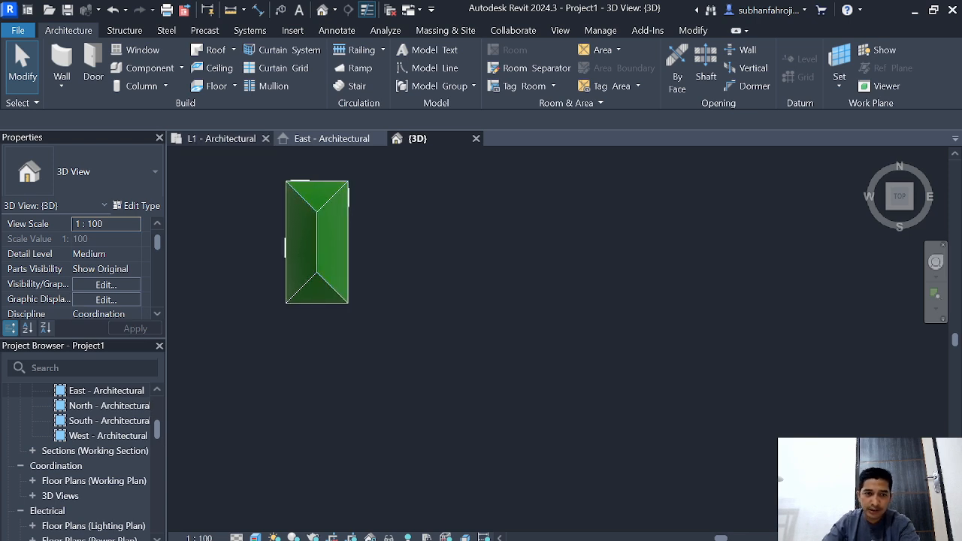
pyautogui.click(223, 138)
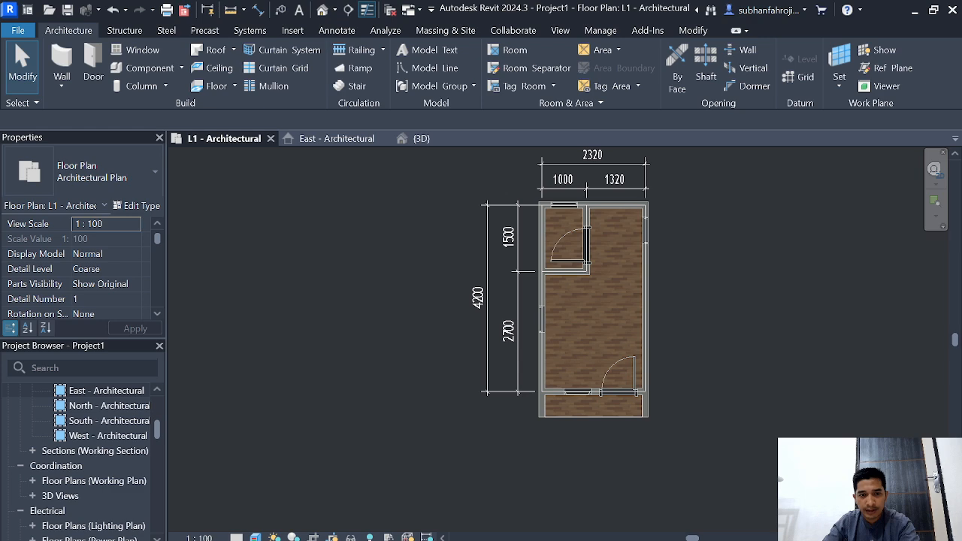
pyautogui.click(417, 138)
pyautogui.click(315, 233)
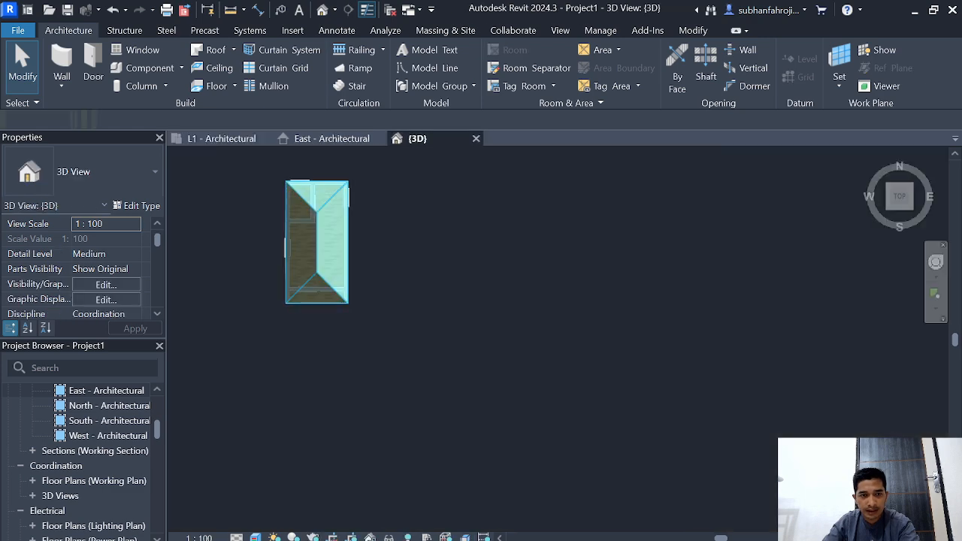
pyautogui.scroll(2, 328, 184)
pyautogui.click(223, 138)
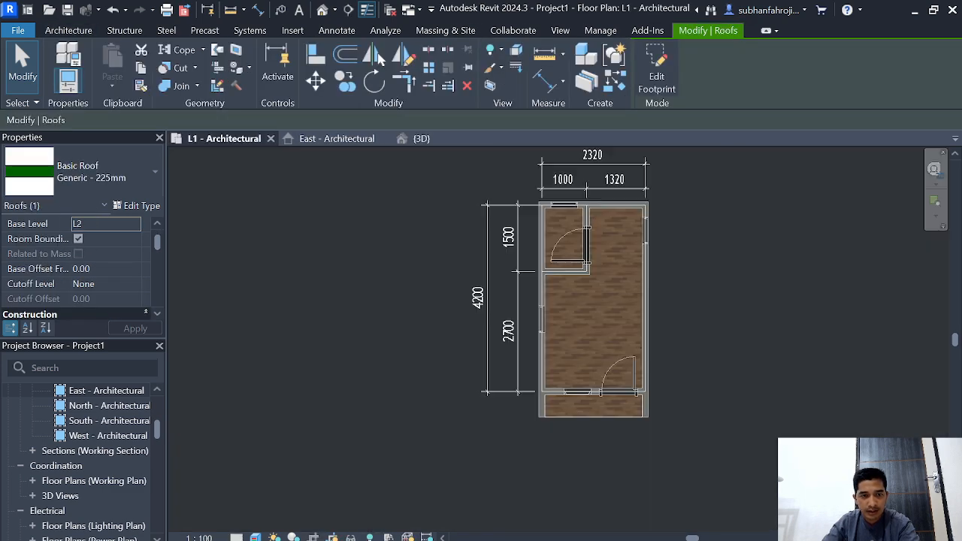
pyautogui.click(417, 138)
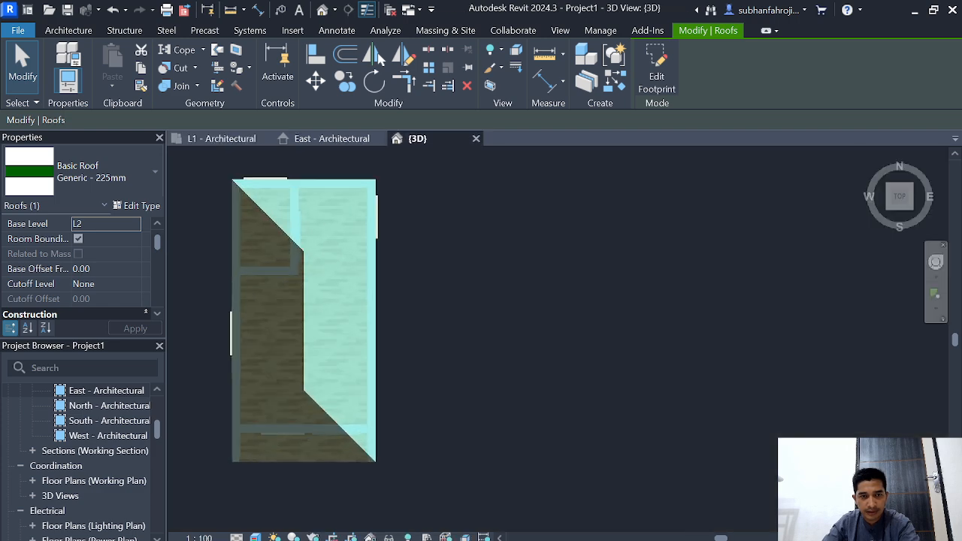
pyautogui.press('Escape')
# Step: Turn off the slope definition for the north and south edges of the roof footprint and finish the sketch
pyautogui.doubleClick(304, 316)
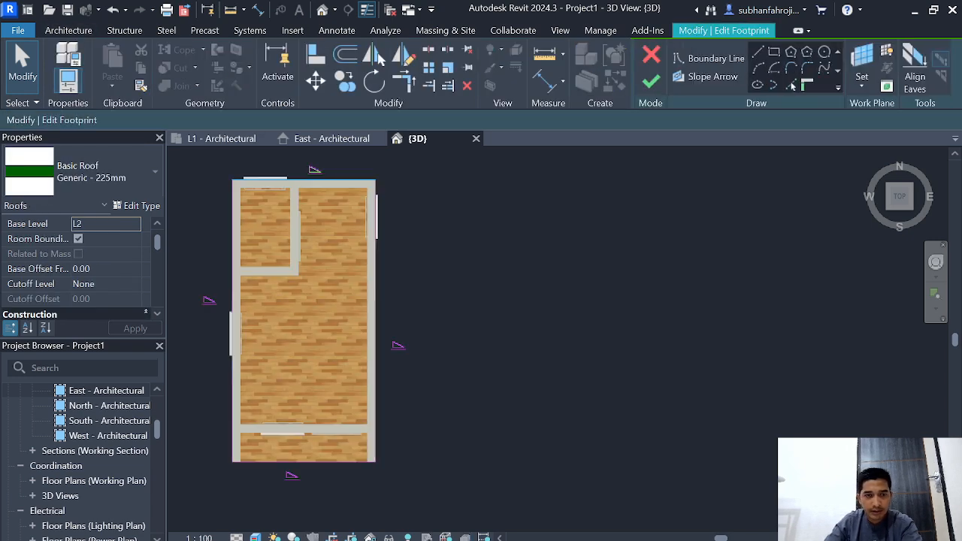
pyautogui.click(304, 180)
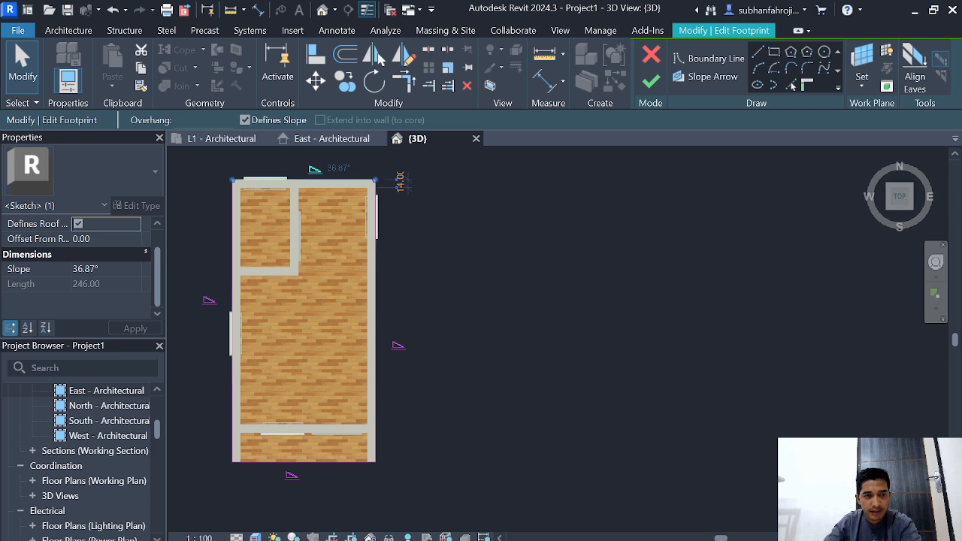
pyautogui.click(78, 224)
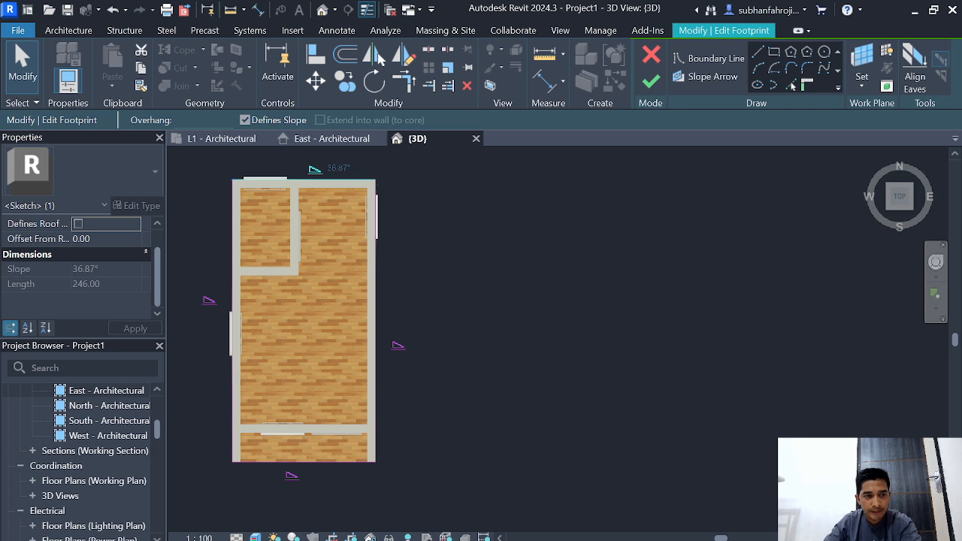
pyautogui.click(290, 464)
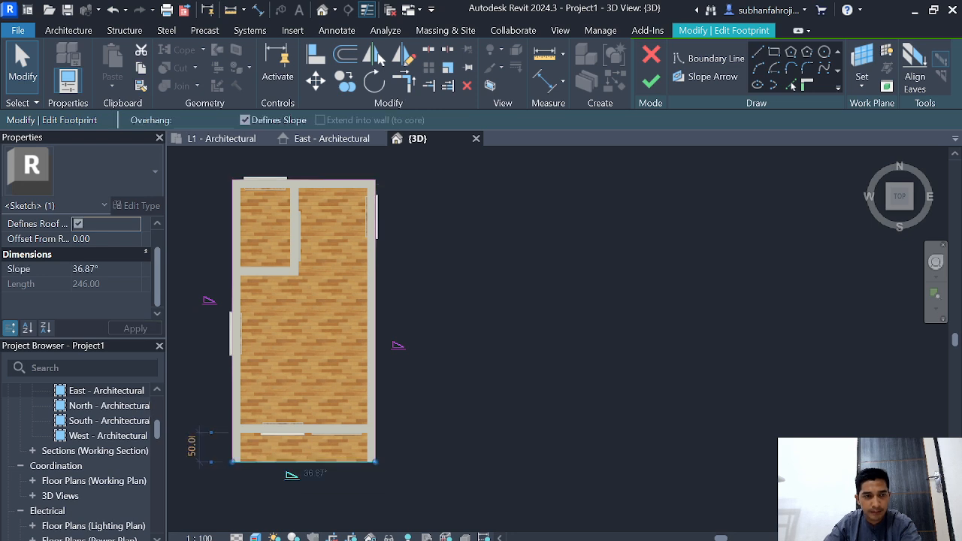
pyautogui.click(78, 224)
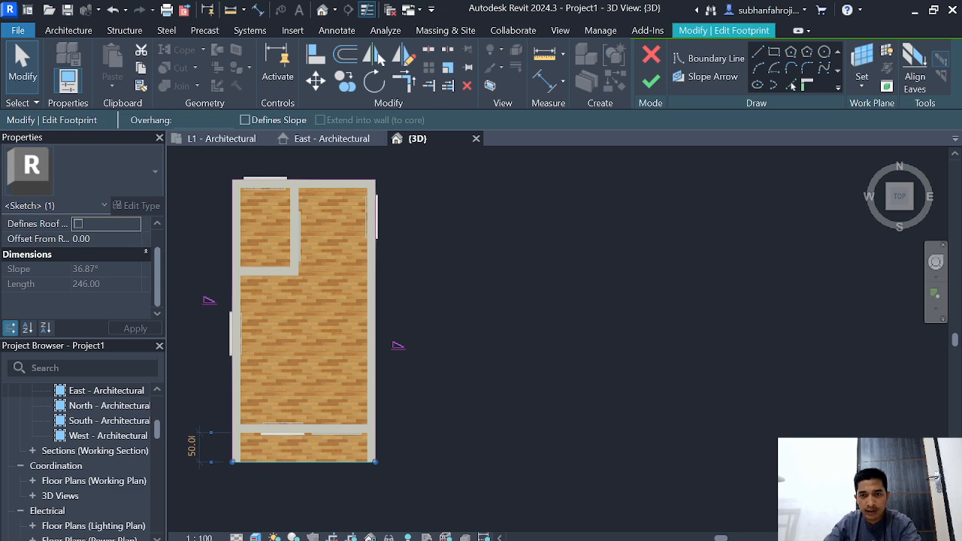
pyautogui.click(651, 77)
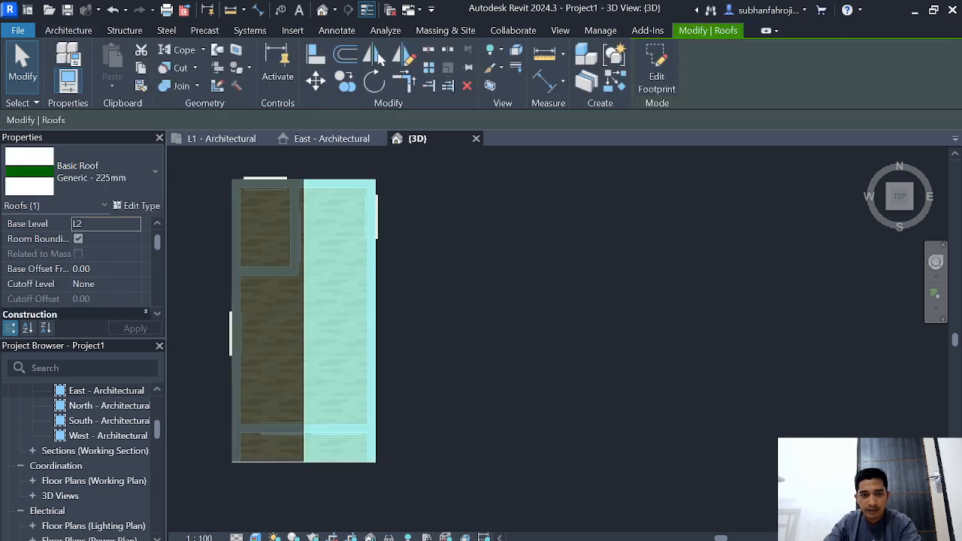
# Step: Duplicate the gable roof's type under the name "atap rumah", working from the southeast 3D view
pyautogui.scroll(-4, 558, 328)
pyautogui.scroll(-1, 437, 288)
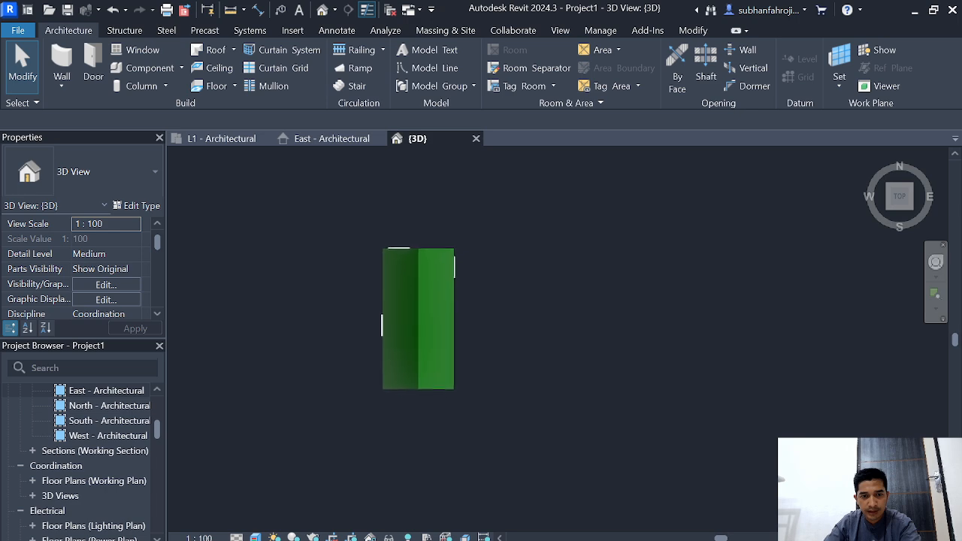
pyautogui.click(912, 208)
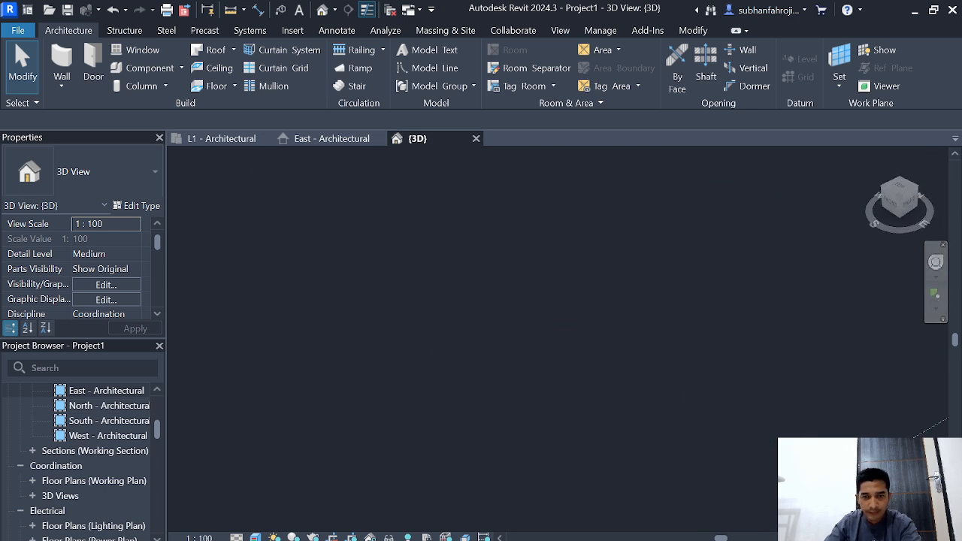
pyautogui.scroll(8, 519, 315)
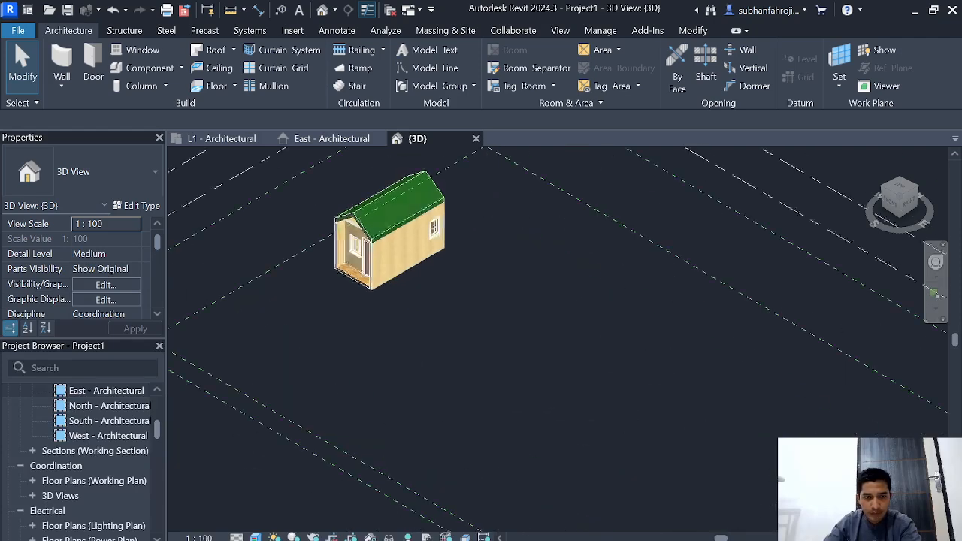
pyautogui.scroll(5, 583, 312)
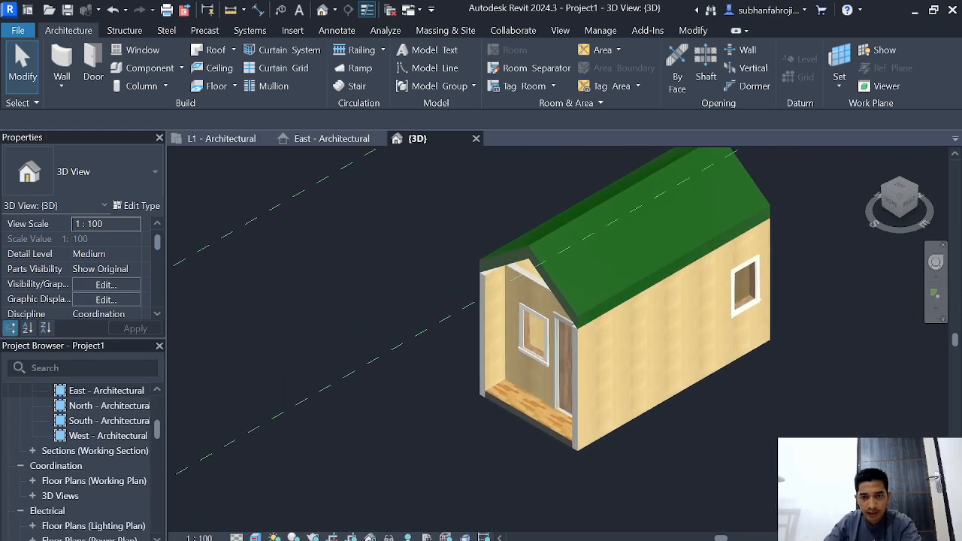
pyautogui.click(601, 226)
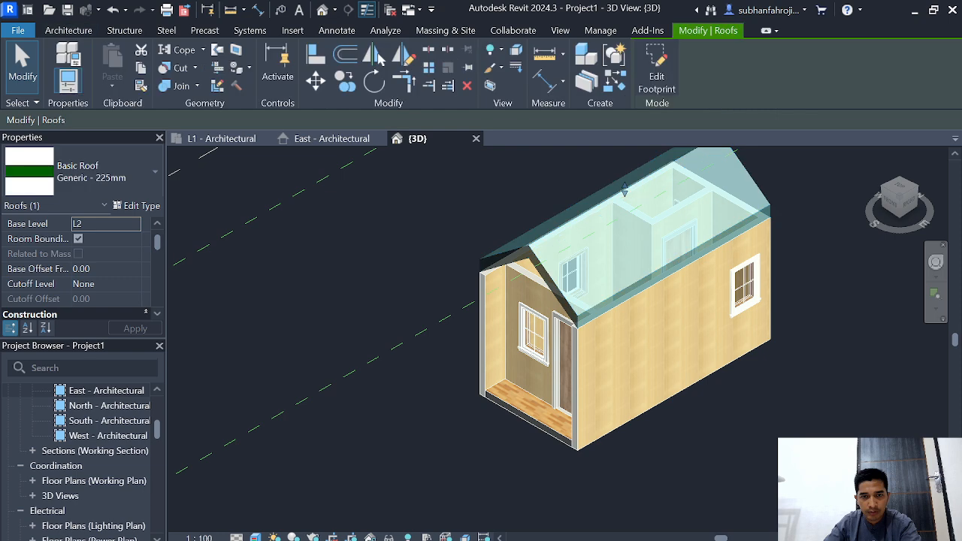
pyautogui.click(136, 205)
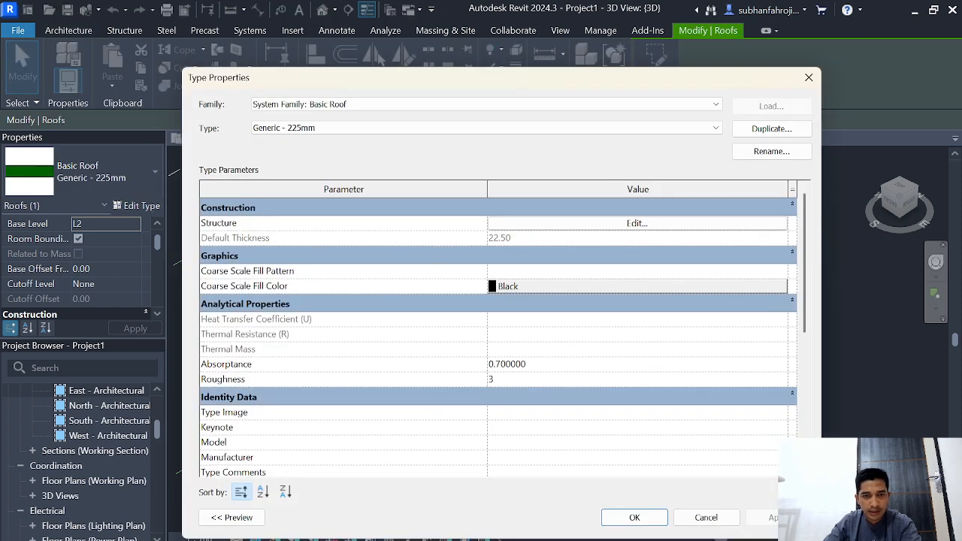
pyautogui.click(771, 128)
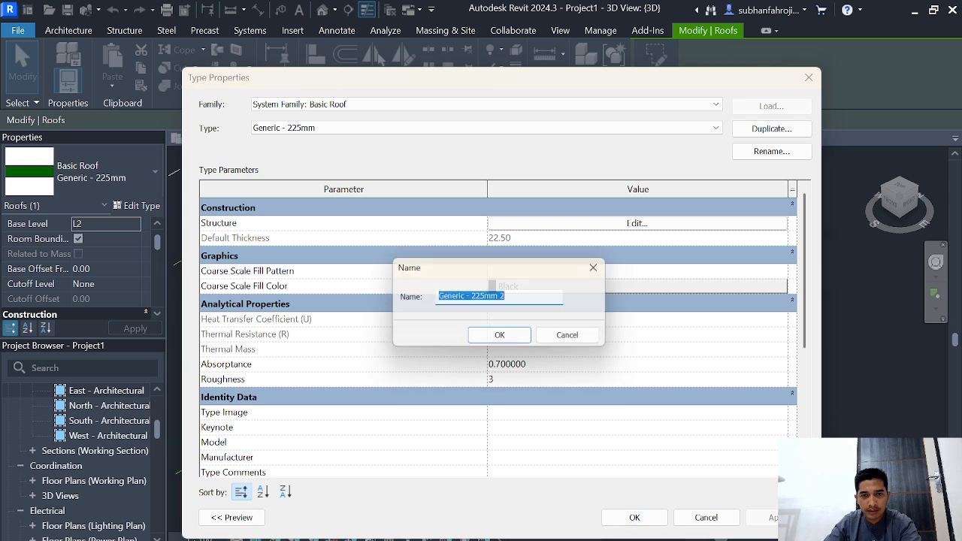
pyautogui.write('atap r')
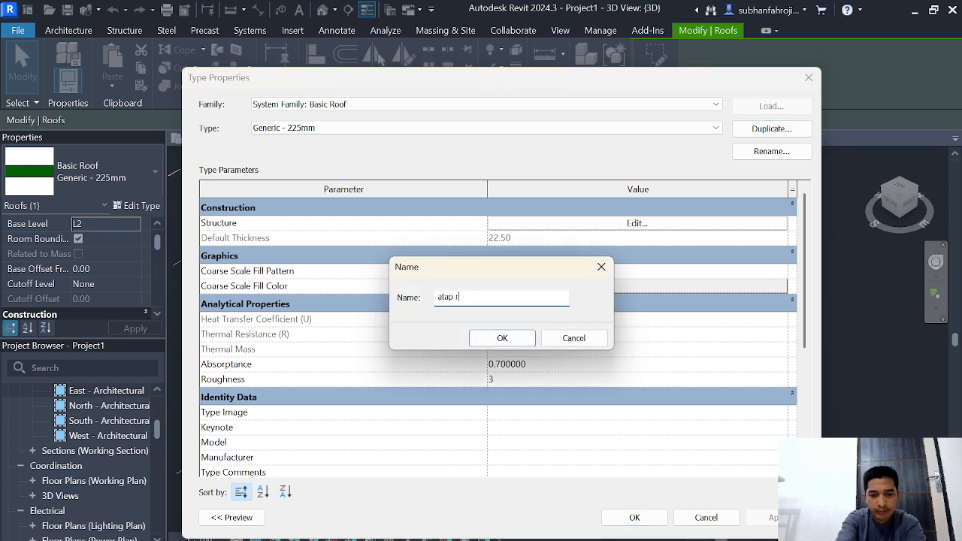
pyautogui.write('umah')
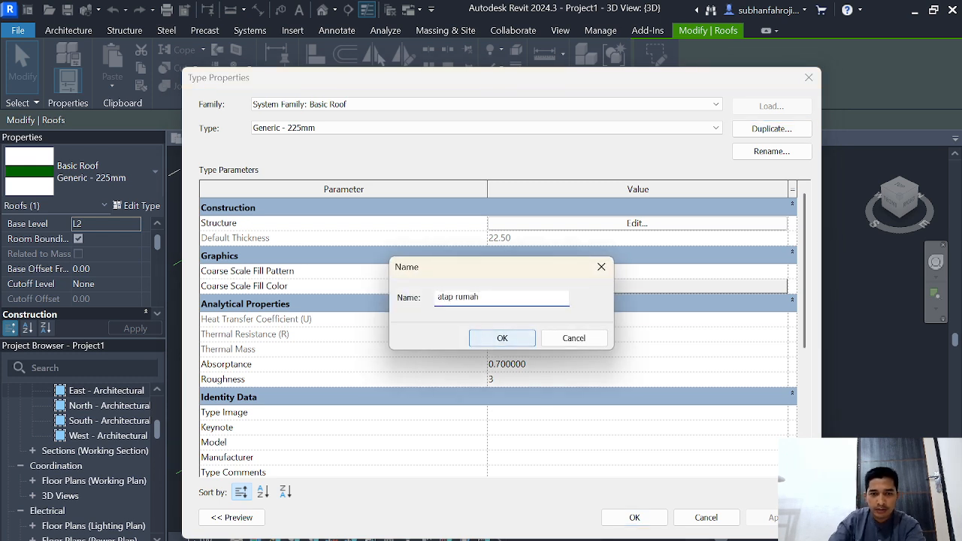
pyautogui.click(501, 338)
# Step: Create a new material named "atap rumah" for the structure layer of the new roof type
pyautogui.click(636, 223)
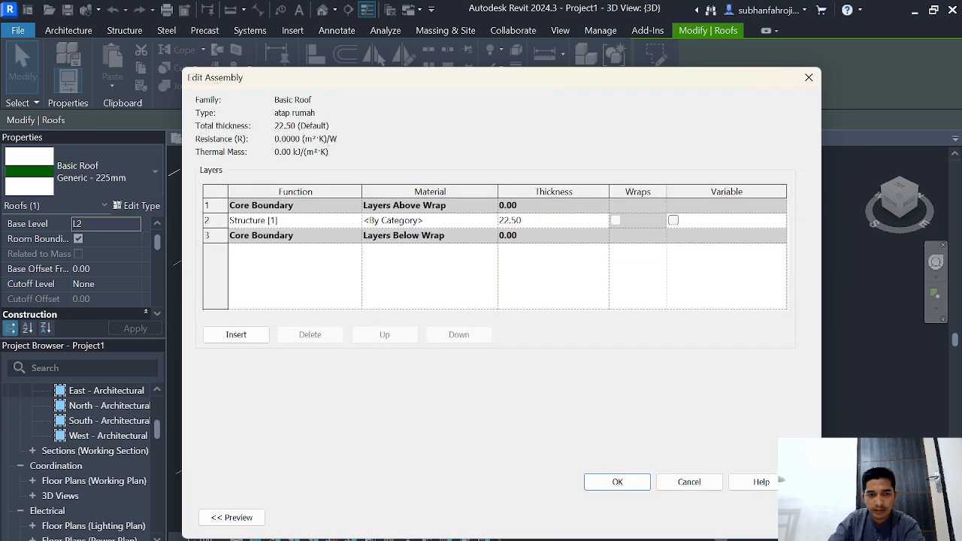
pyautogui.click(421, 220)
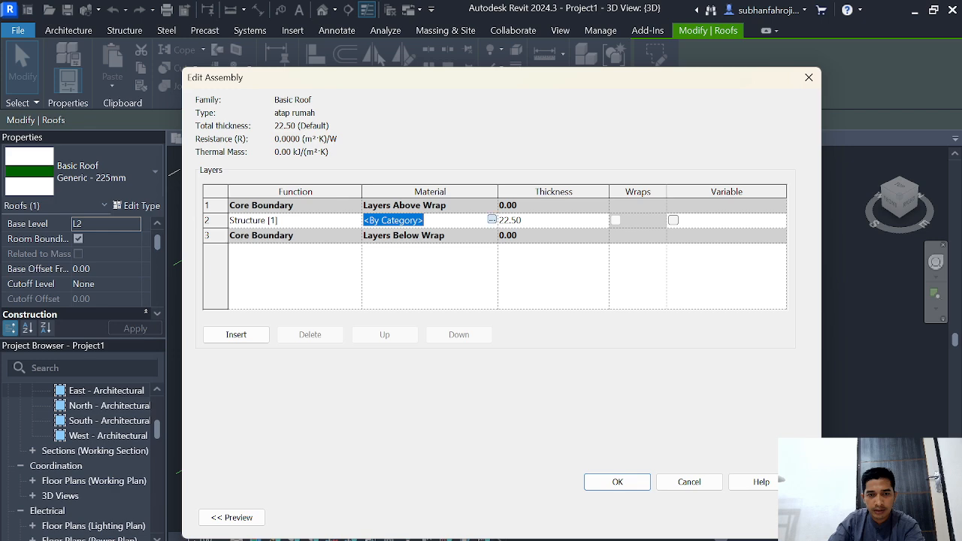
pyautogui.click(492, 219)
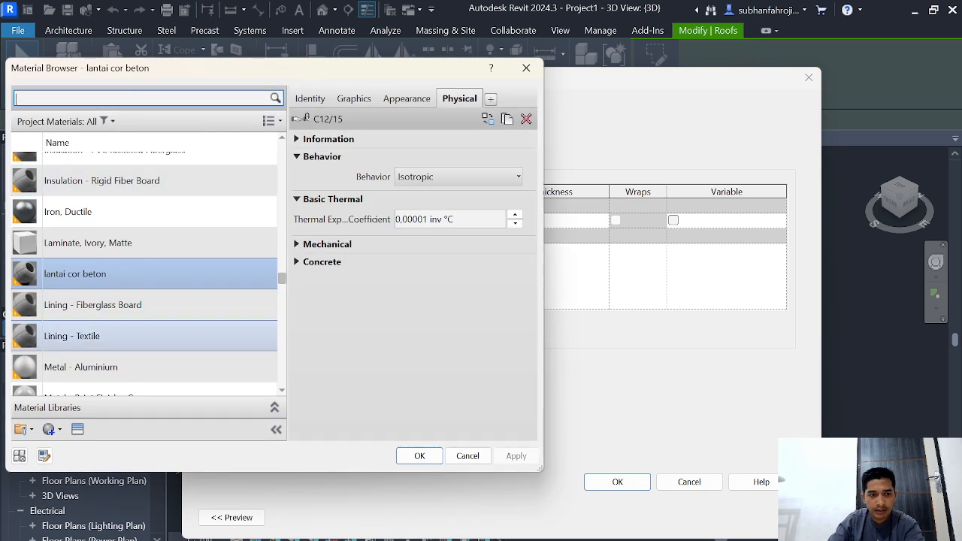
pyautogui.click(50, 429)
pyautogui.click(83, 447)
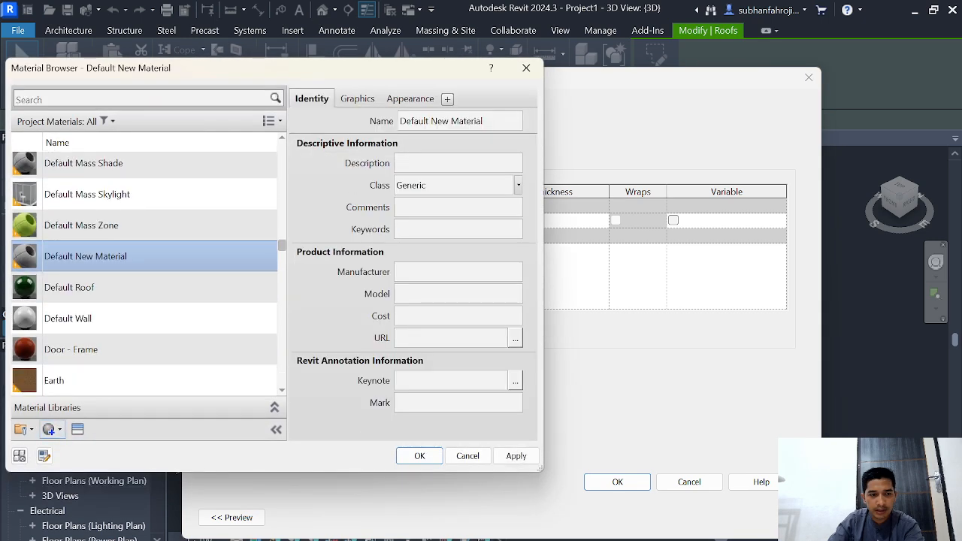
pyautogui.rightClick(124, 255)
pyautogui.click(150, 305)
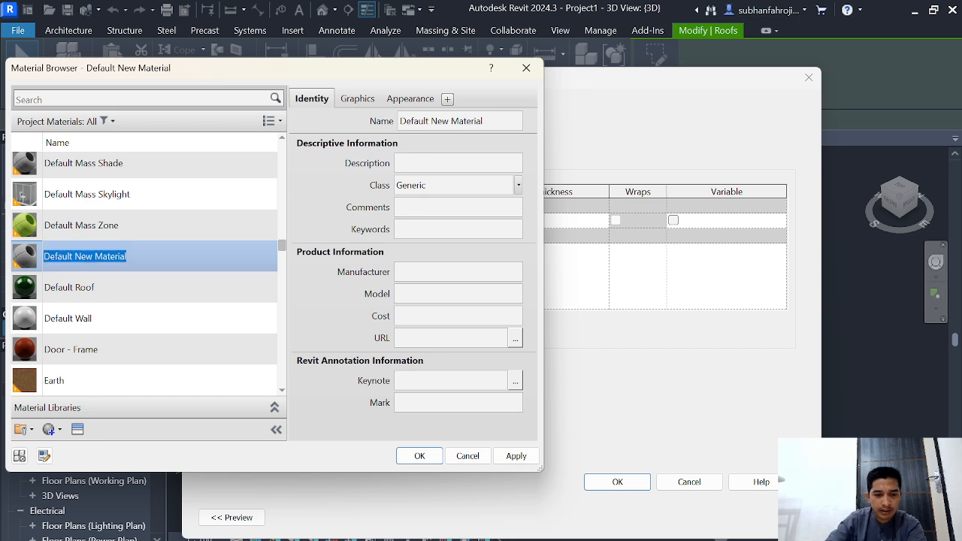
pyautogui.write('atap rumah')
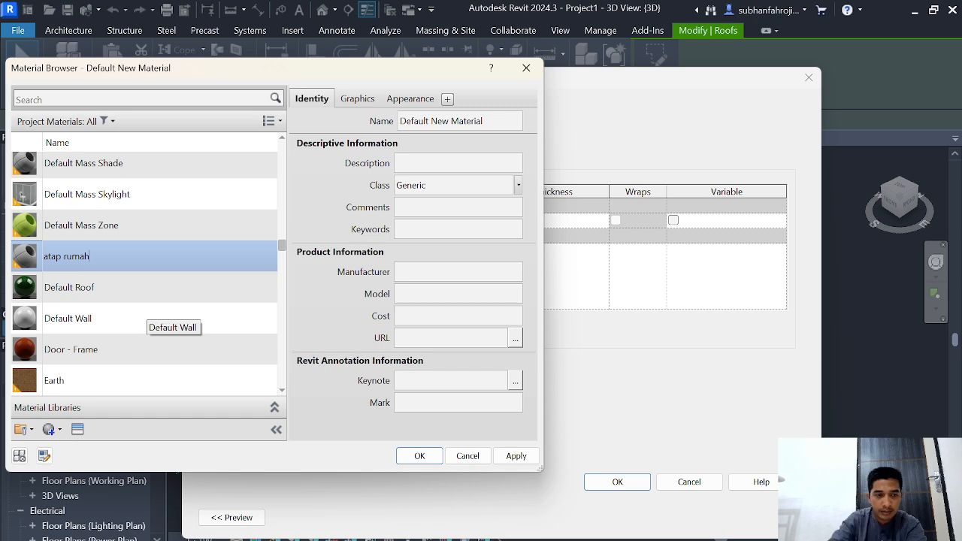
# Step: Give the "atap rumah" material the Asphalt - Light Grey appearance and assign it to the roof's structure layer
pyautogui.click(78, 429)
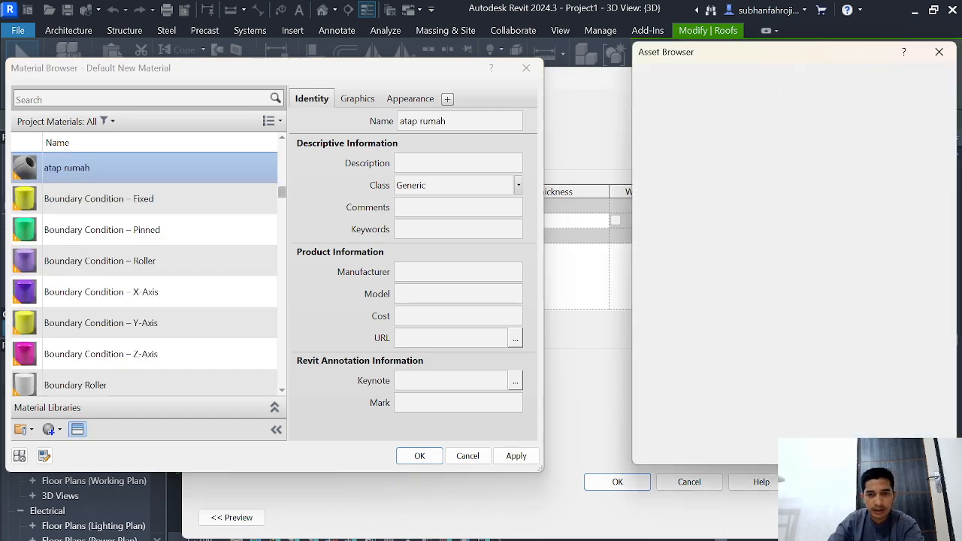
pyautogui.click(676, 76)
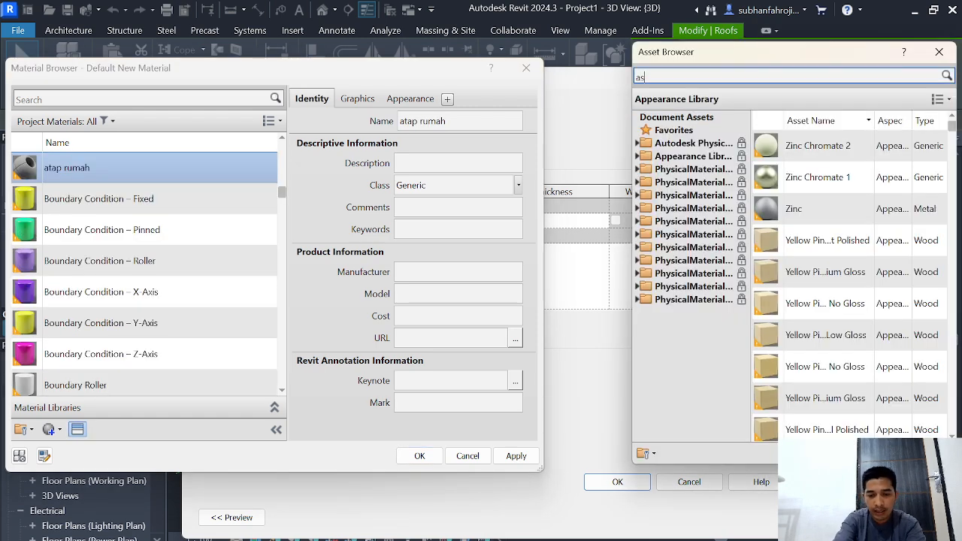
pyautogui.write('asphal')
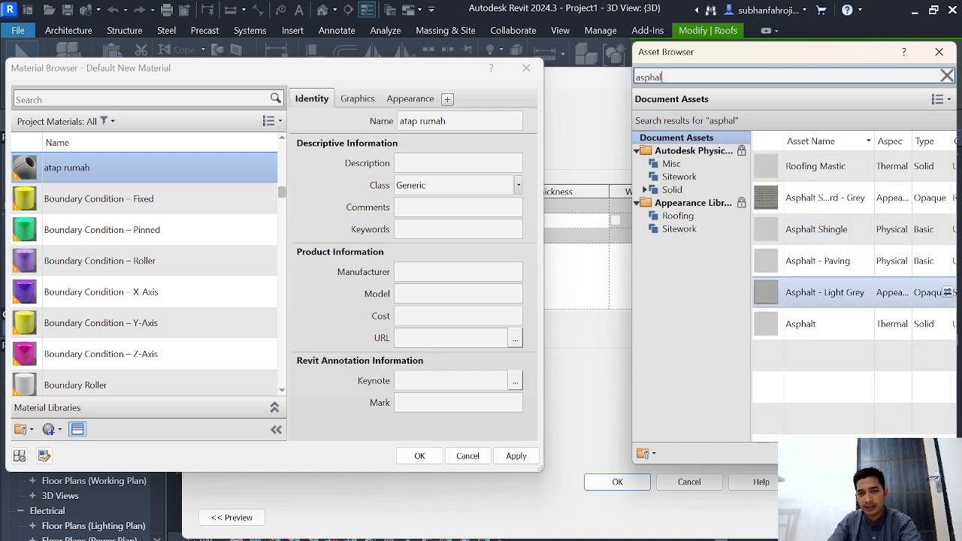
pyautogui.doubleClick(835, 292)
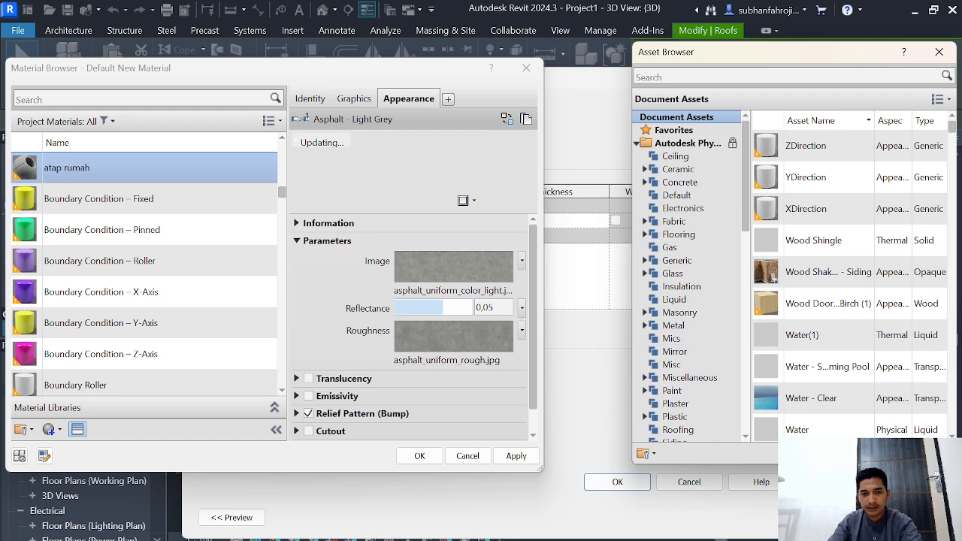
pyautogui.click(516, 456)
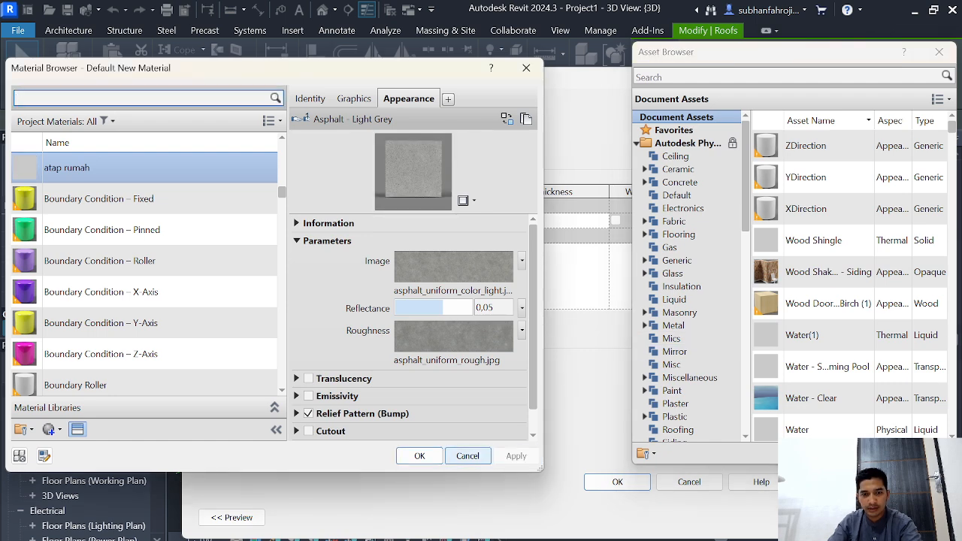
pyautogui.click(419, 456)
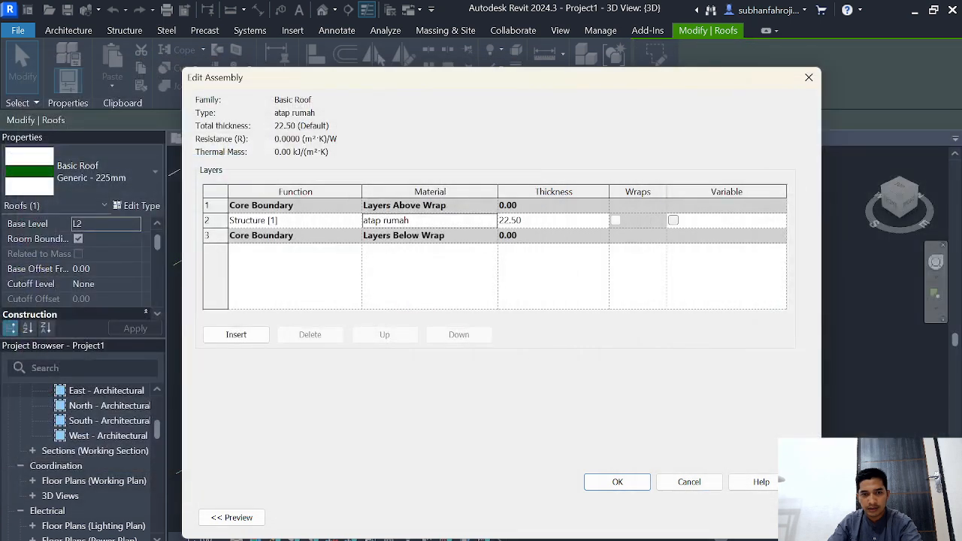
# Step: Set the roof structure layer's thickness to 12.50, accept the type changes and deselect the roof
pyautogui.click(511, 220)
pyautogui.doubleClick(511, 220)
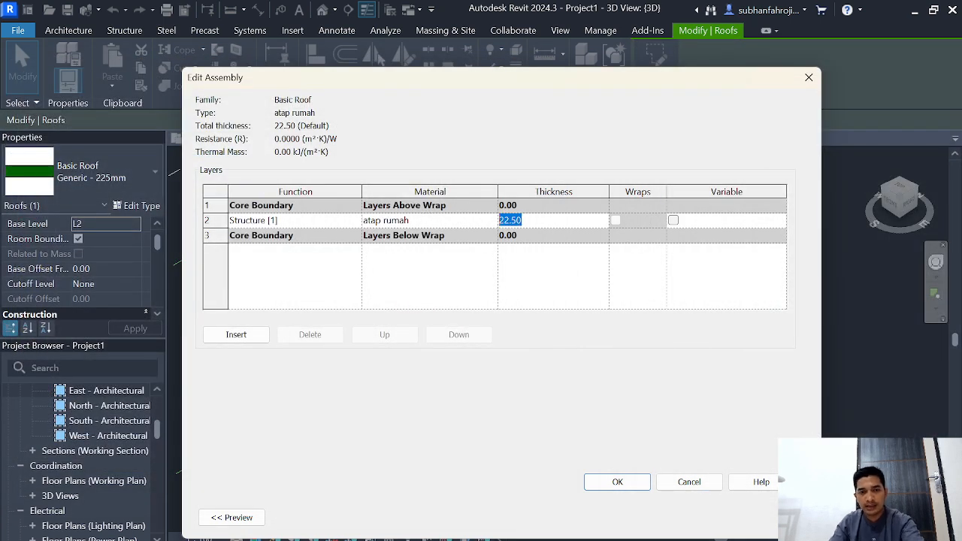
pyautogui.write('12')
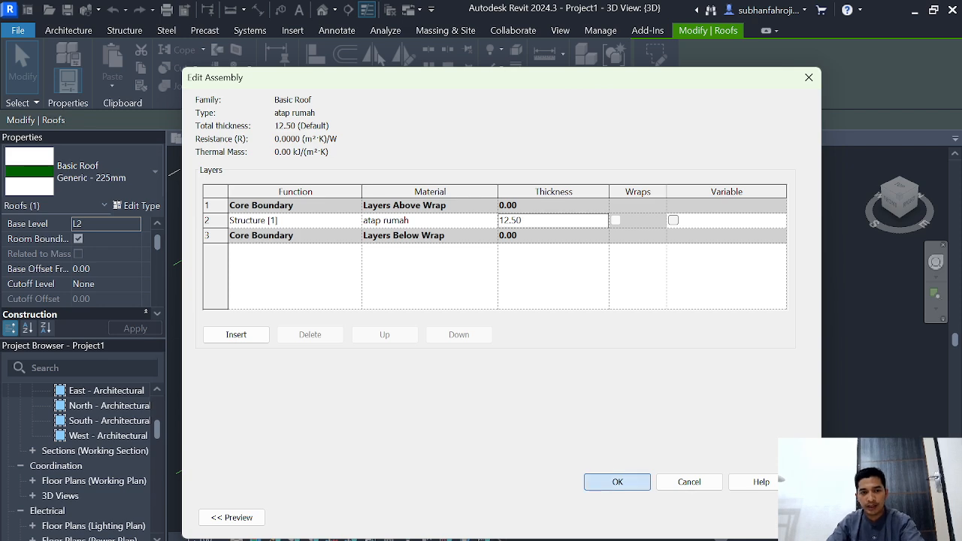
pyautogui.click(617, 481)
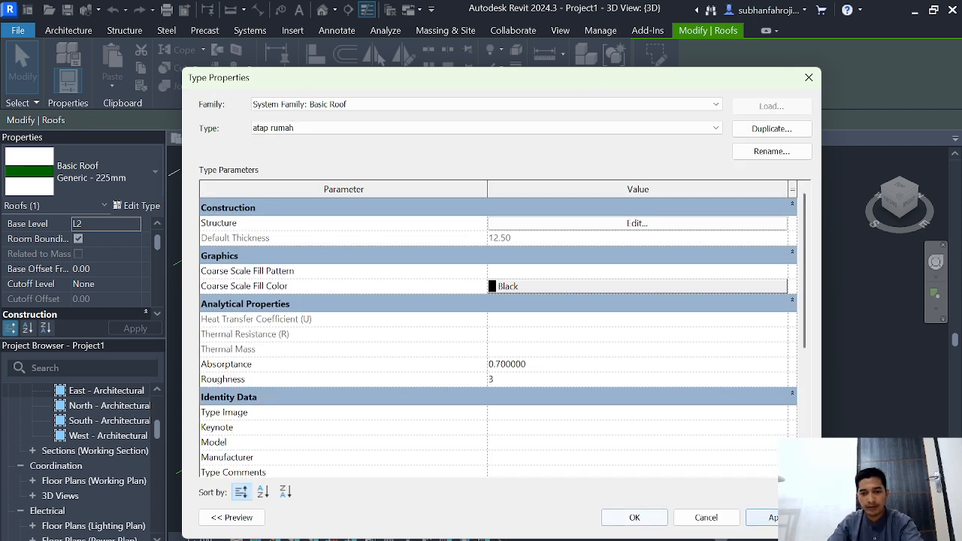
pyautogui.click(634, 517)
pyautogui.press('Escape')
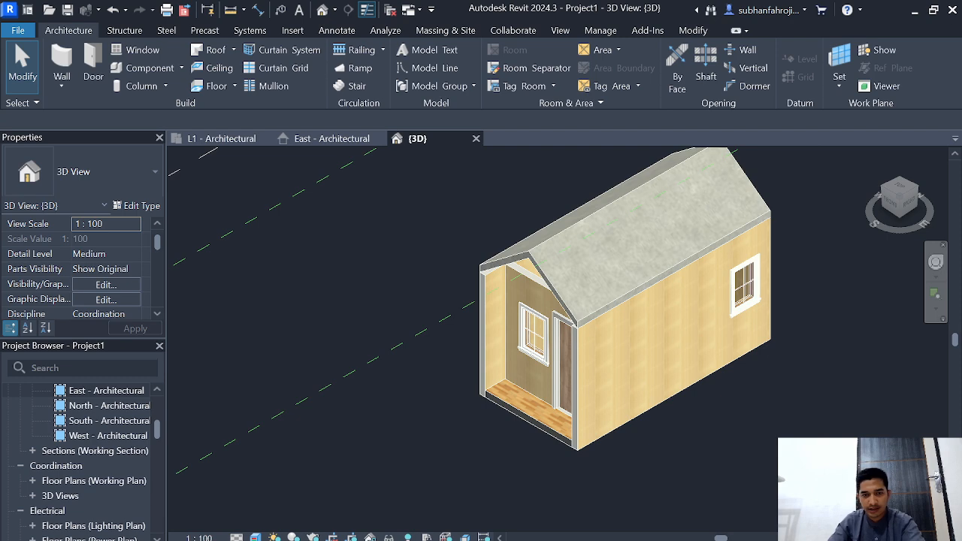
# Step: Attach the top of the porch-side wall containing the door and window to the underside of the gable roof
pyautogui.scroll(-2, 620, 492)
pyautogui.scroll(2, 648, 477)
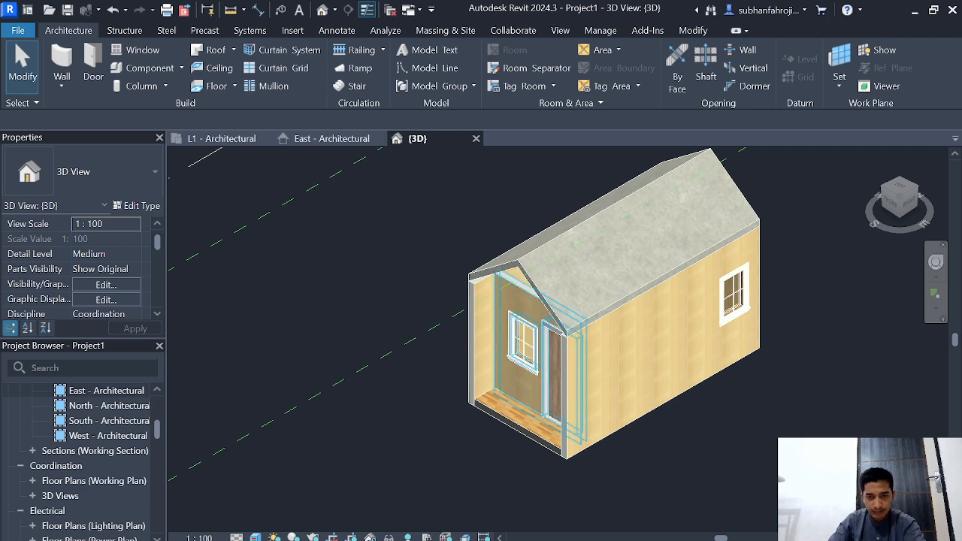
pyautogui.click(517, 302)
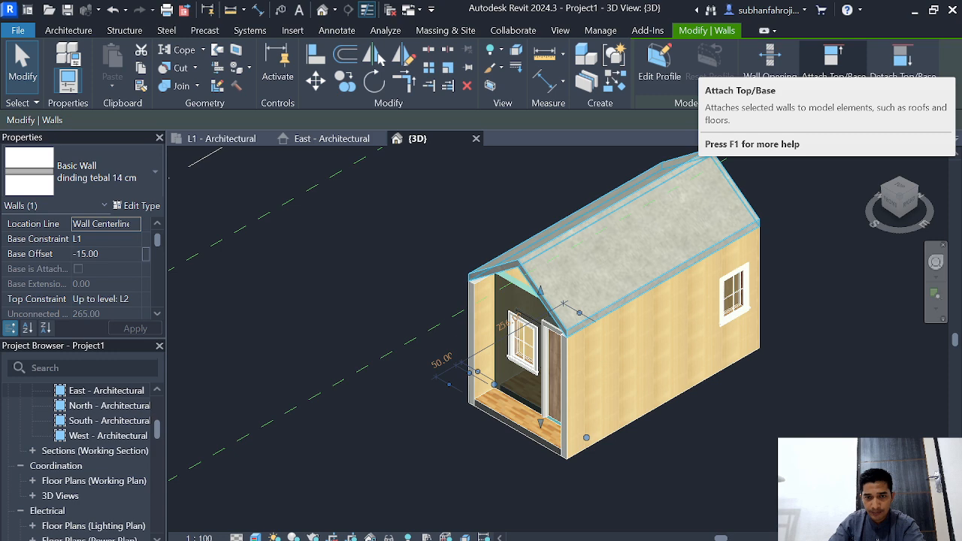
pyautogui.click(832, 59)
pyautogui.click(526, 263)
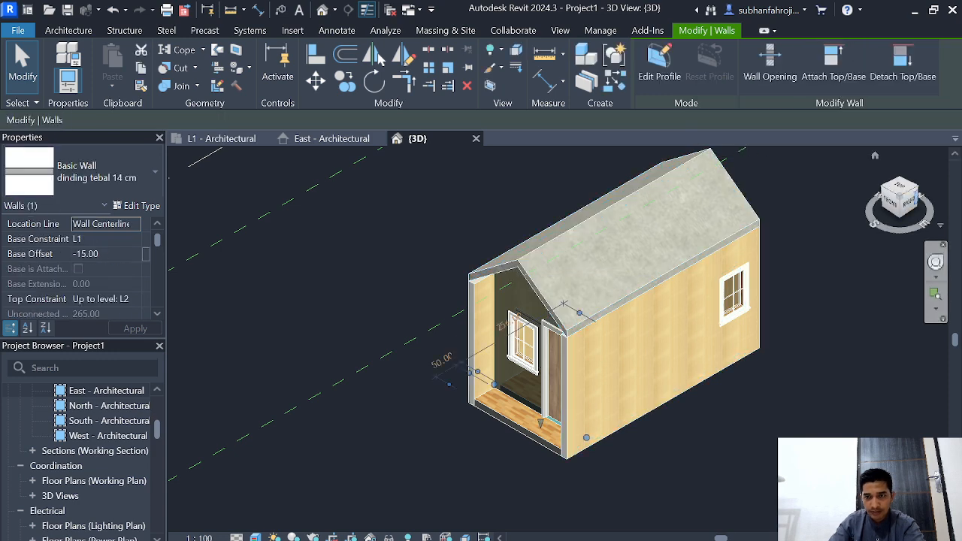
# Step: Attach the top of the rear gable-end wall to the roof and clear the selection
pyautogui.click(916, 199)
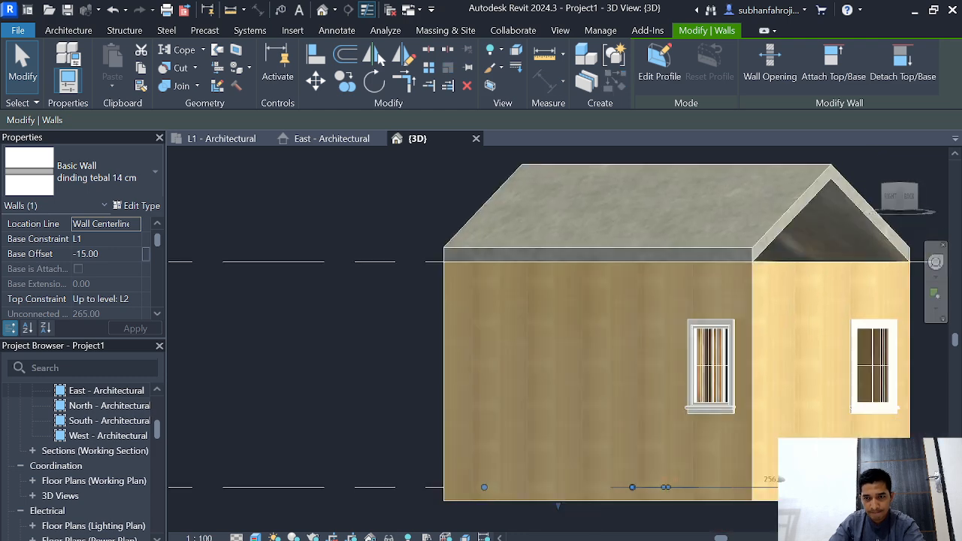
pyautogui.click(781, 275)
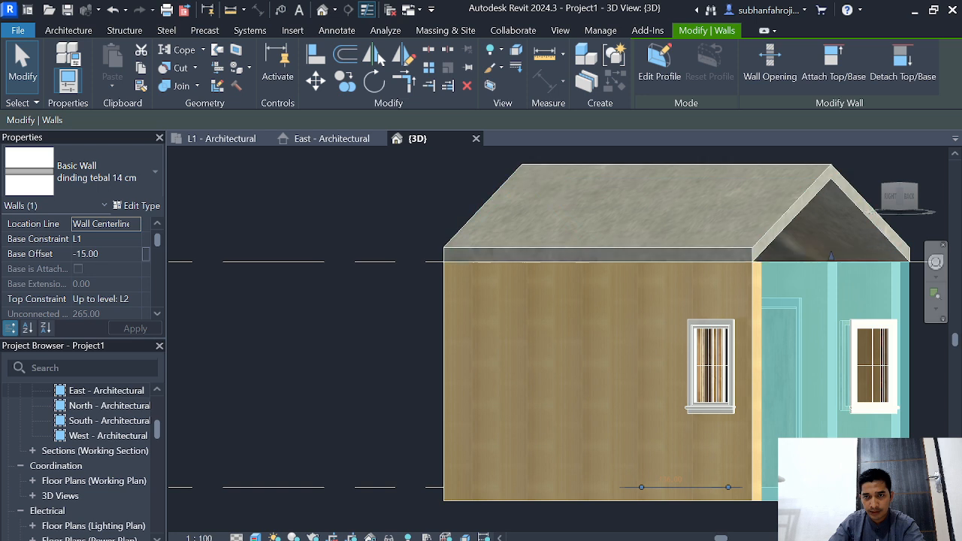
pyautogui.click(831, 64)
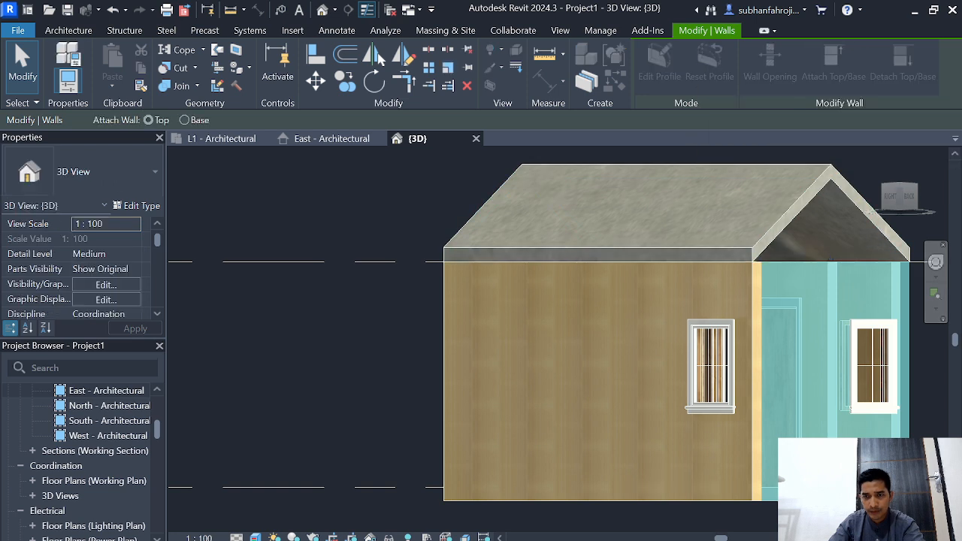
pyautogui.click(815, 184)
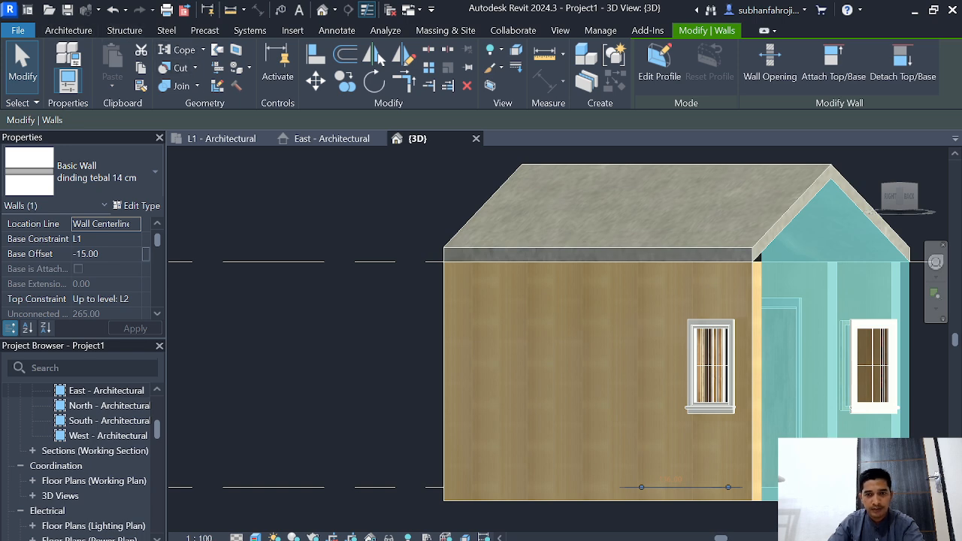
pyautogui.scroll(-2, 608, 217)
pyautogui.press('Escape')
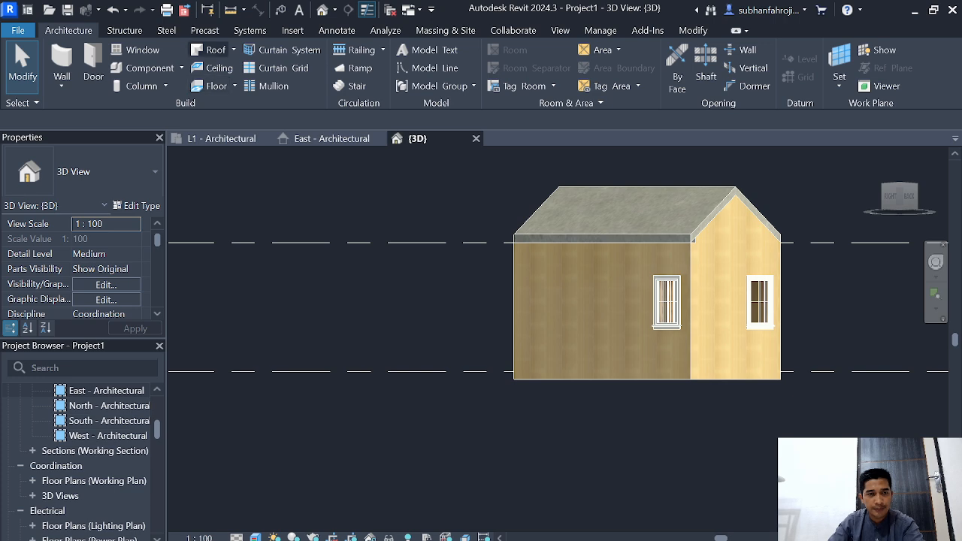
# Step: Start a roof fascia and duplicate the Fascia-Flat 19 x 286mm type under the name "lisplank"
pyautogui.click(232, 49)
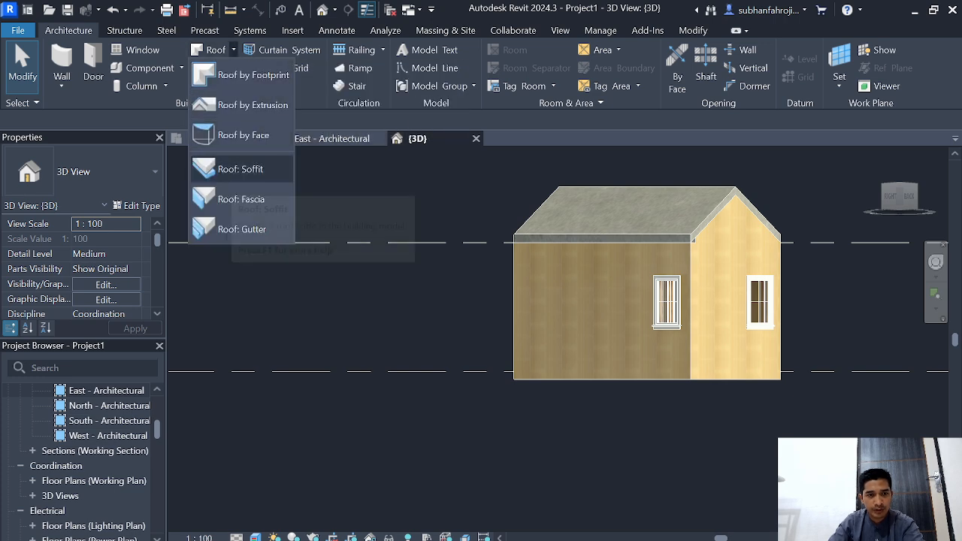
pyautogui.click(240, 199)
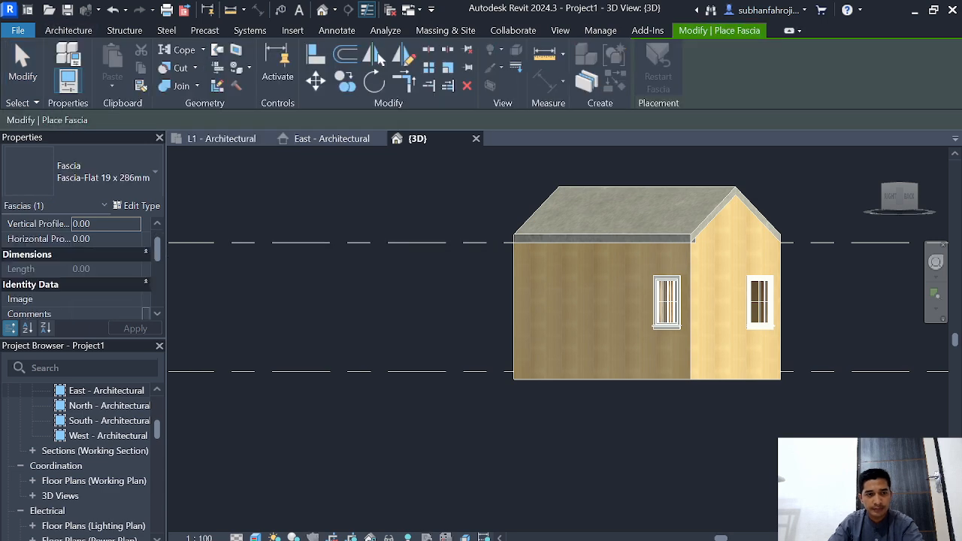
pyautogui.click(137, 205)
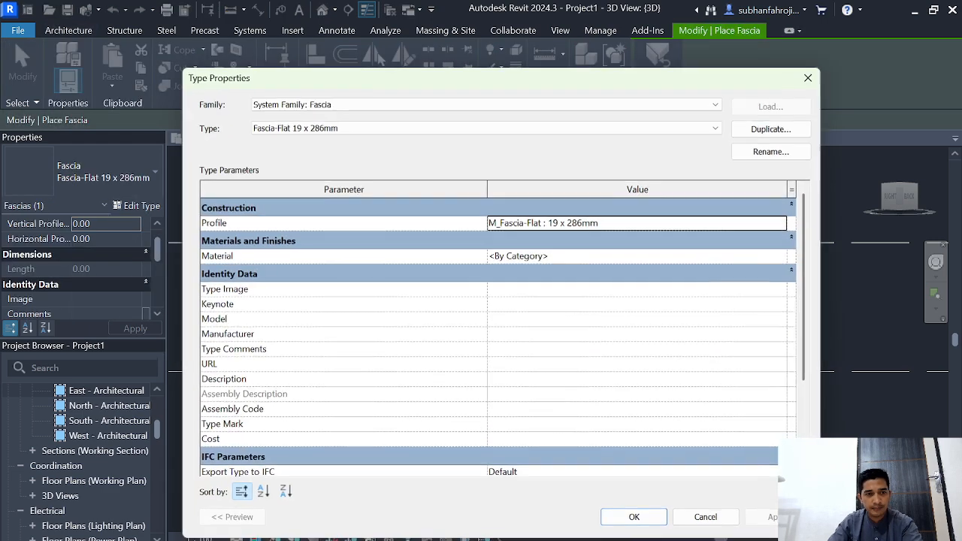
pyautogui.click(771, 128)
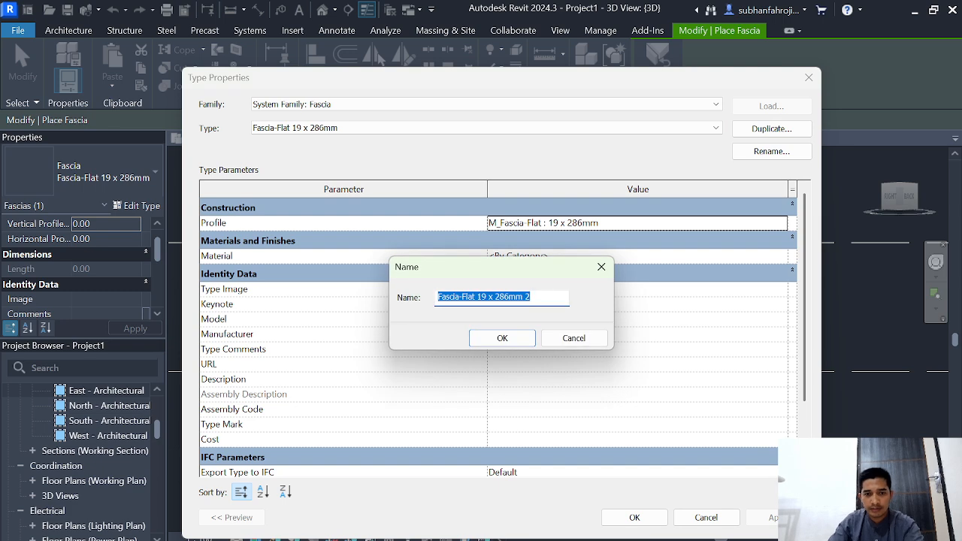
pyautogui.press('BackSpace')
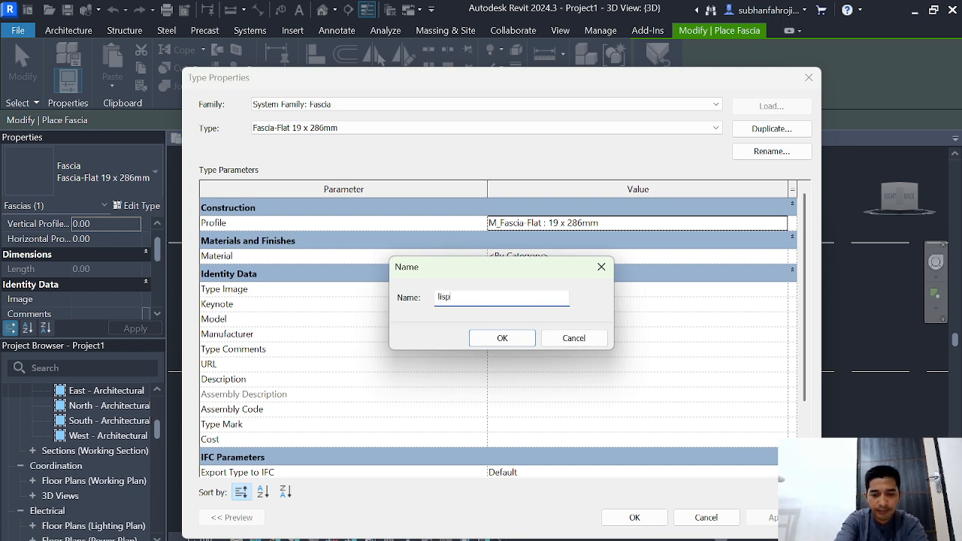
pyautogui.press('Return')
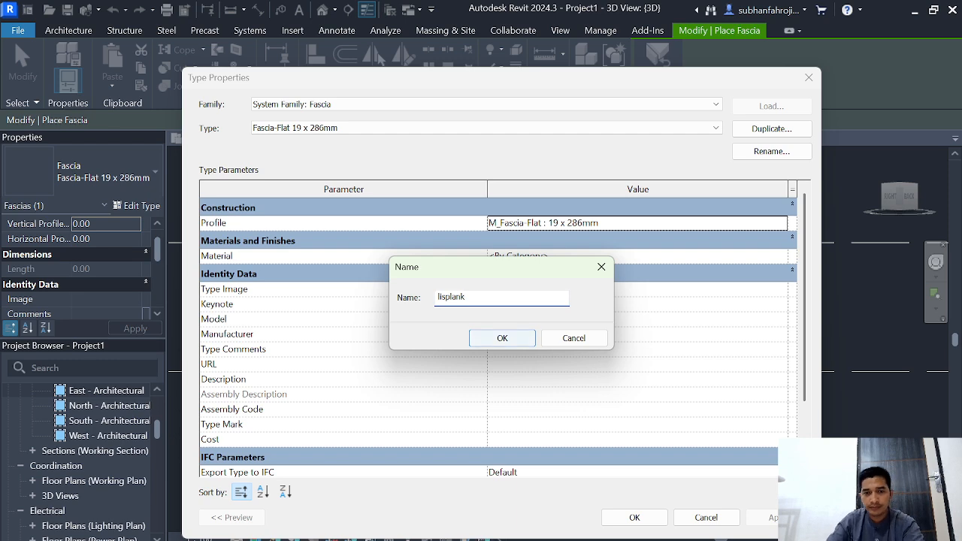
# Step: Create a new material named "lisplank" for the fascia type's material
pyautogui.click(637, 256)
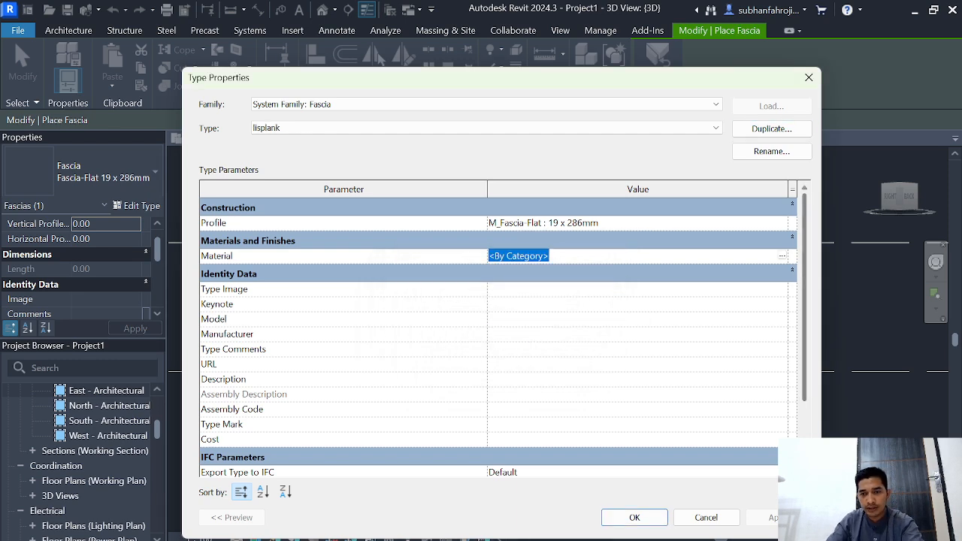
pyautogui.click(782, 256)
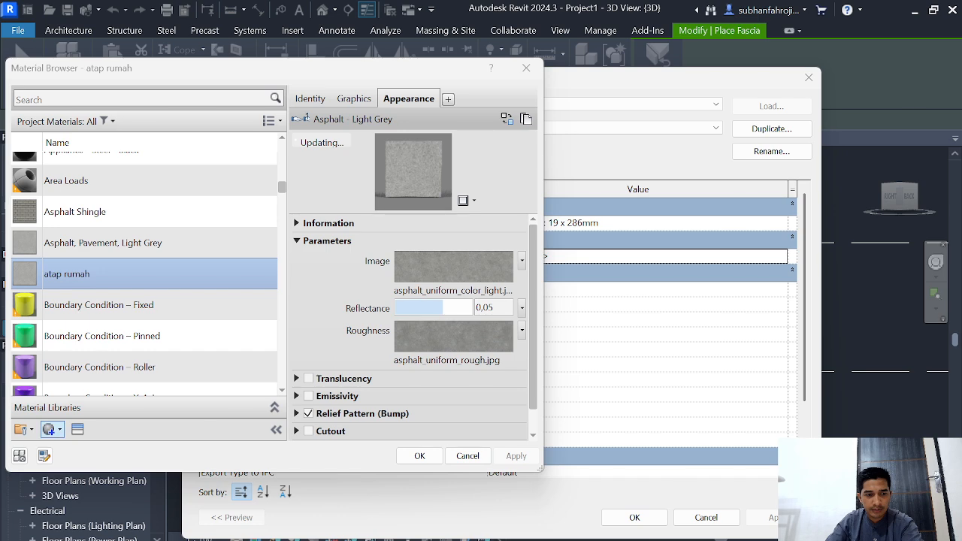
pyautogui.click(49, 429)
pyautogui.click(84, 449)
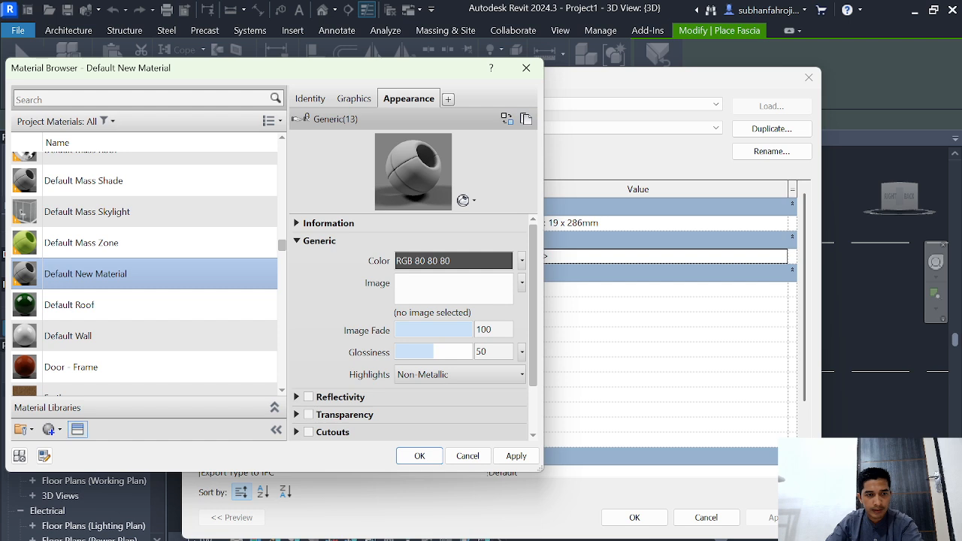
pyautogui.rightClick(114, 273)
pyautogui.click(88, 335)
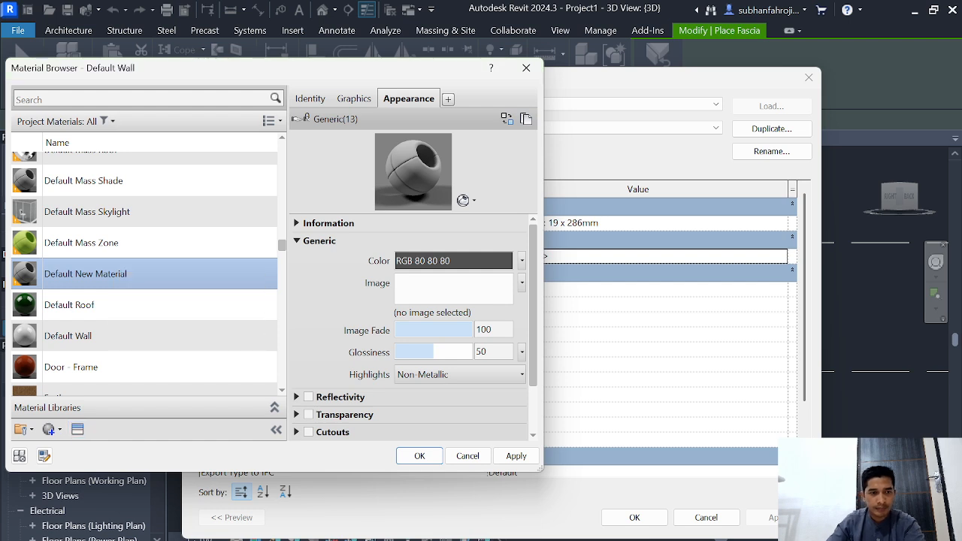
pyautogui.click(85, 274)
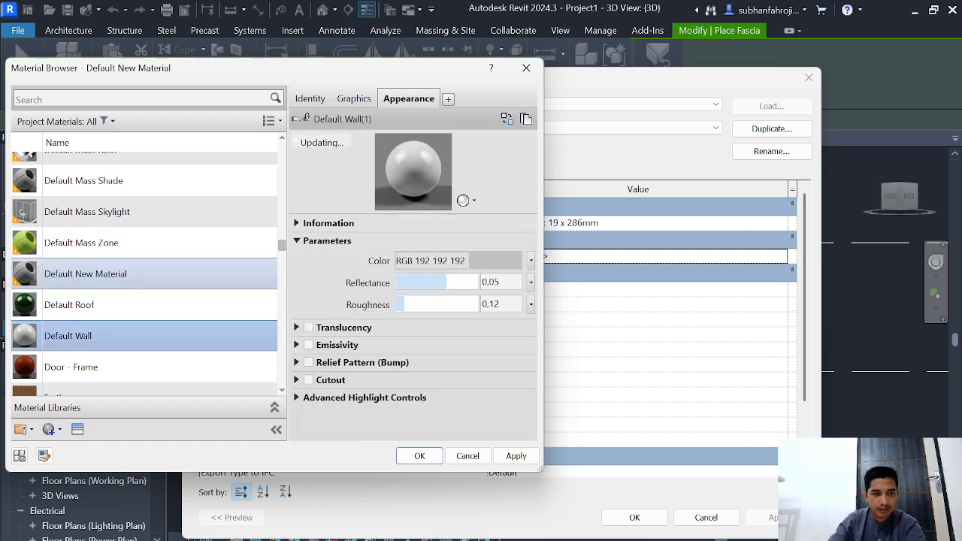
pyautogui.rightClick(91, 273)
pyautogui.click(126, 326)
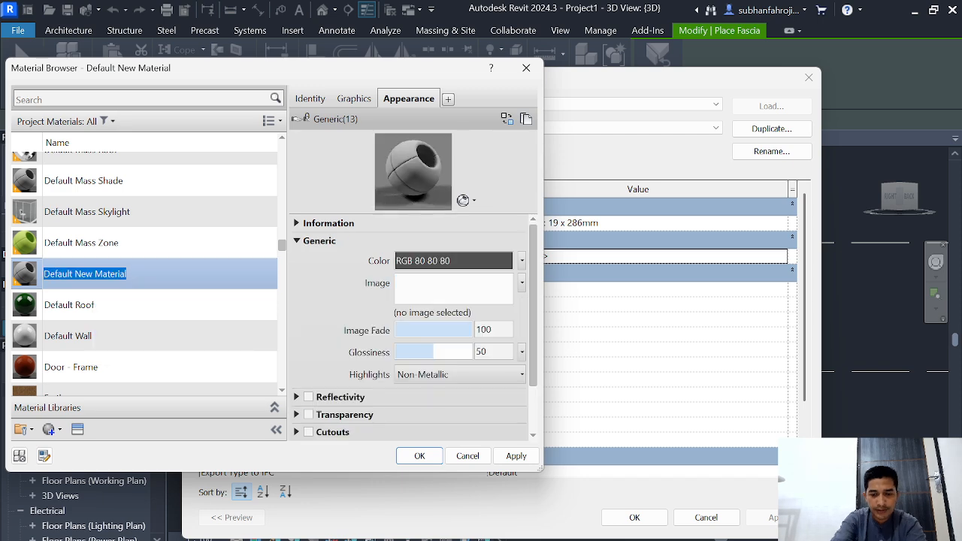
pyautogui.write('lisplank')
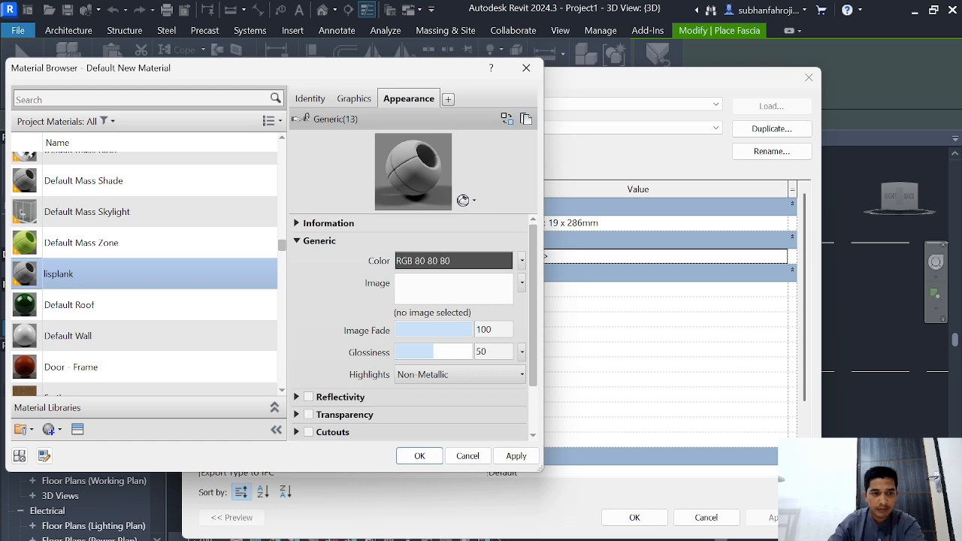
# Step: Give the "lisplank" material the default Generic appearance and accept it as the fascia type's material
pyautogui.click(77, 429)
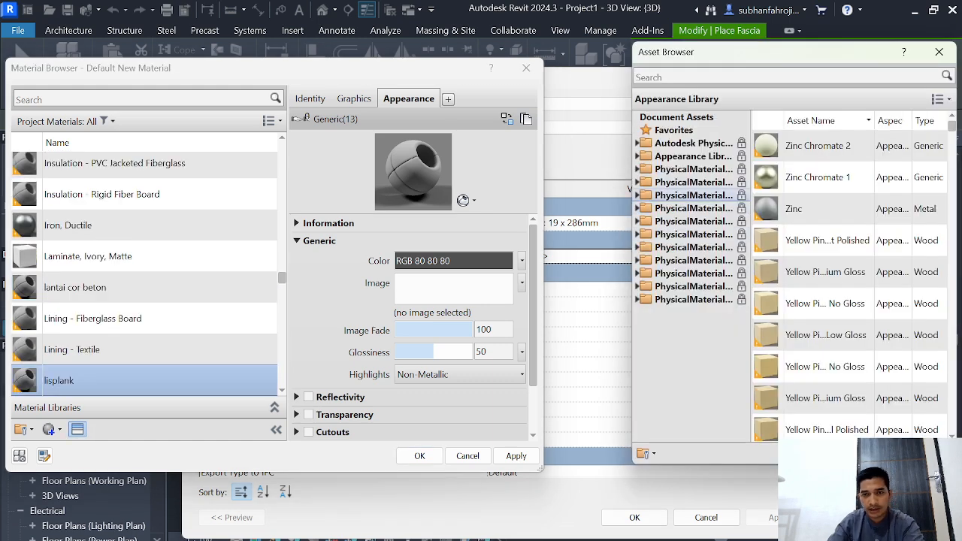
pyautogui.click(694, 77)
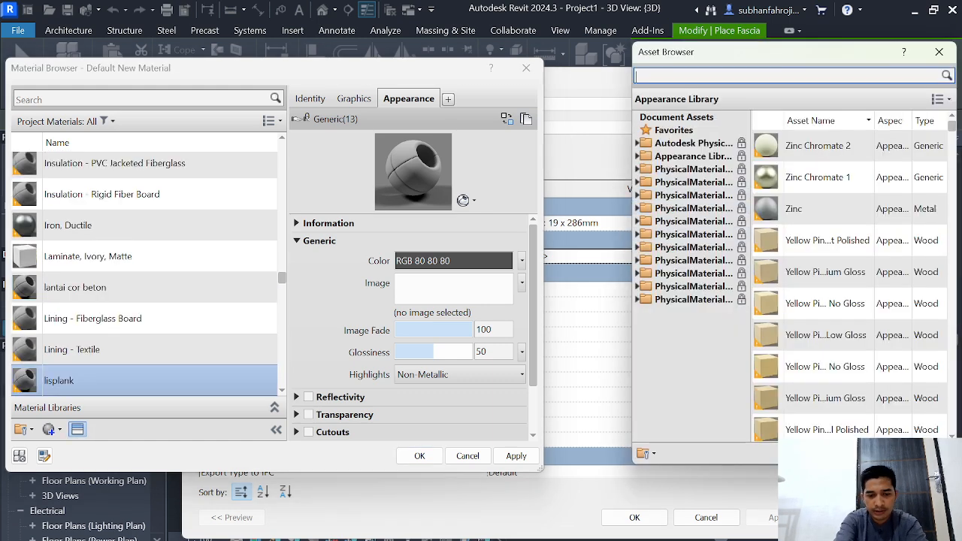
pyautogui.press('Return')
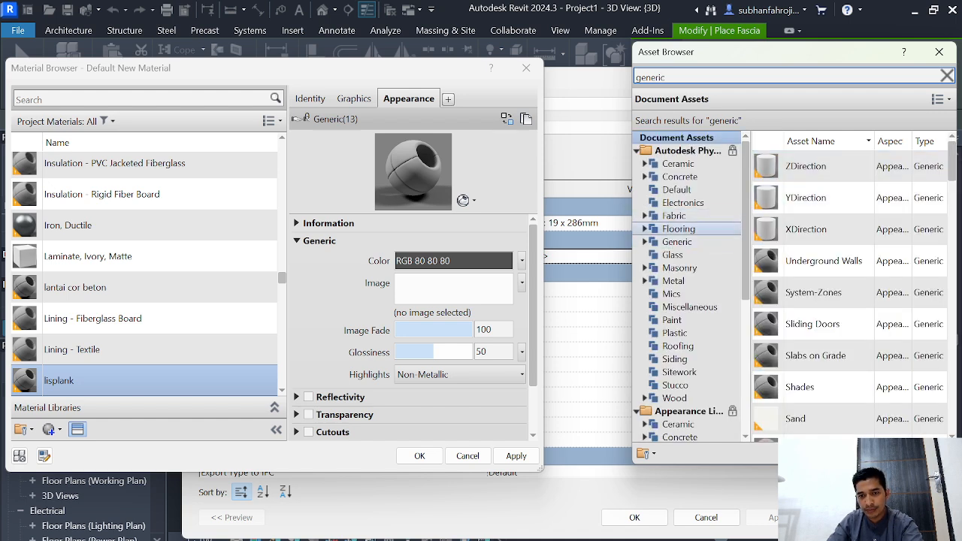
pyautogui.click(676, 189)
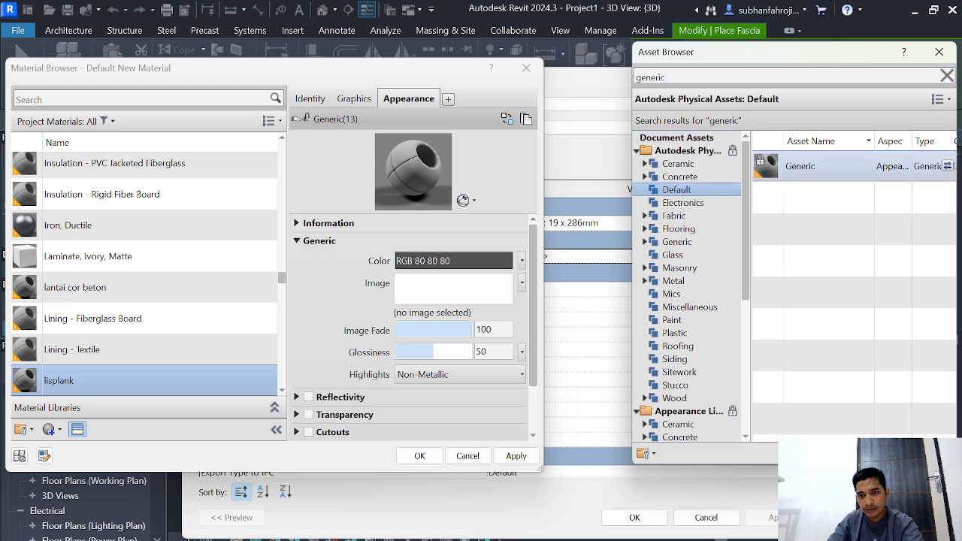
pyautogui.doubleClick(805, 166)
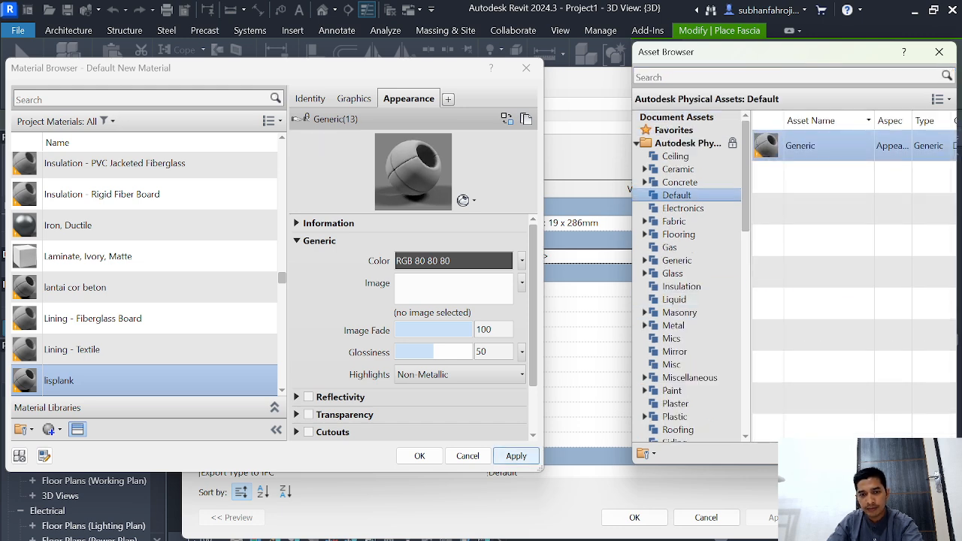
pyautogui.click(516, 455)
pyautogui.press('Return')
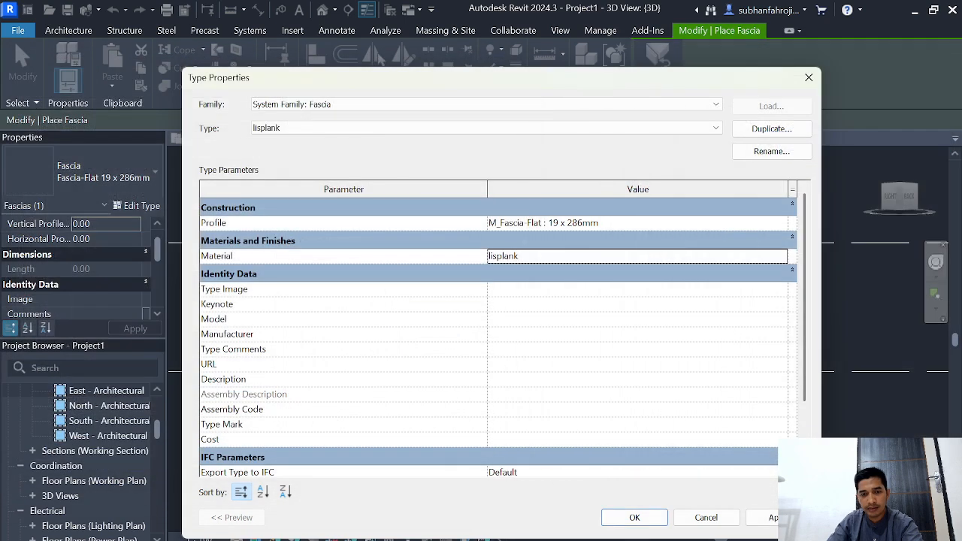
pyautogui.click(634, 517)
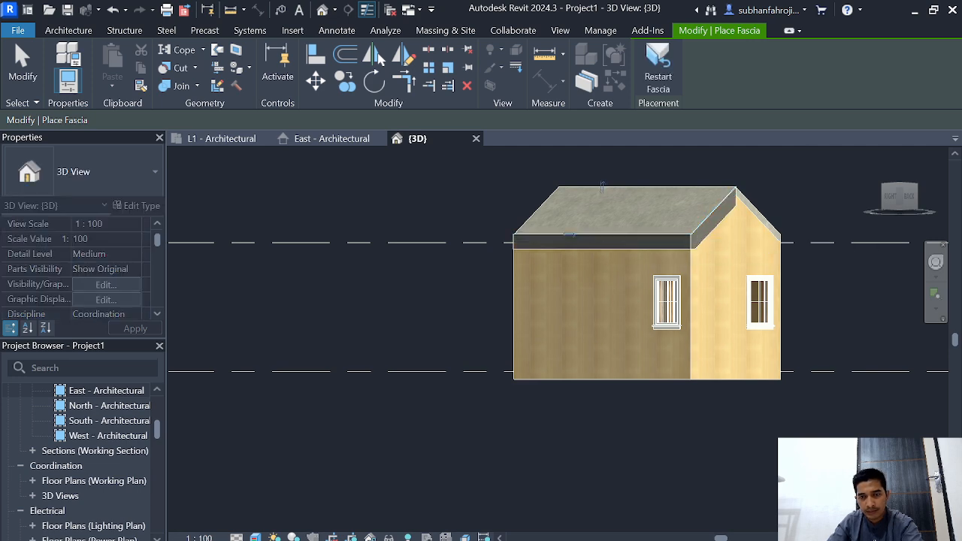
# Step: Try to run the lisplank fascia around the roof's eaves and gable edges, and undo the placement
pyautogui.click(758, 211)
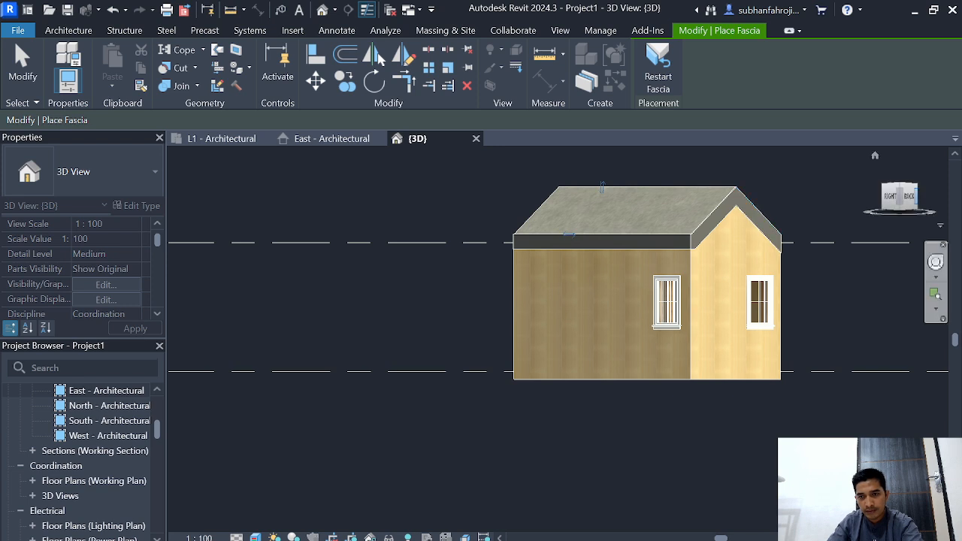
pyautogui.click(913, 197)
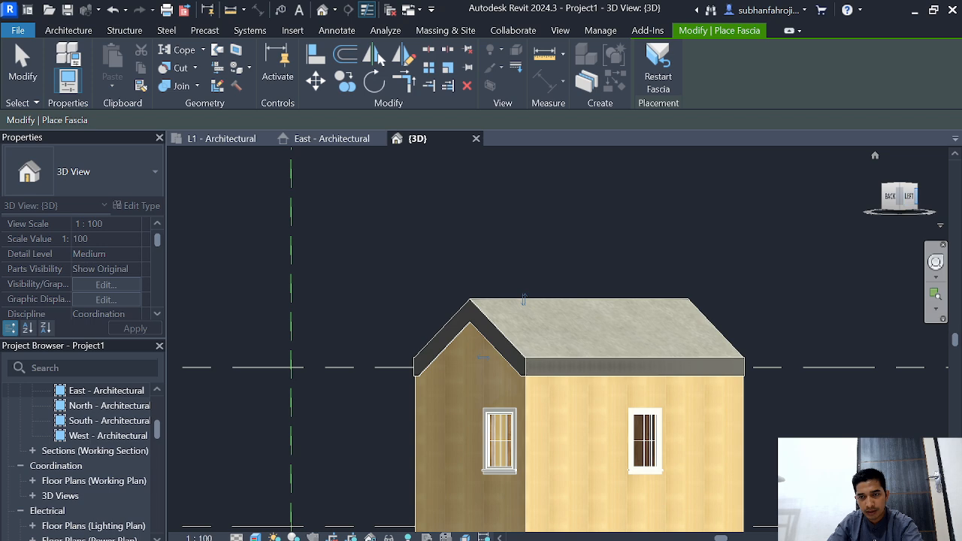
pyautogui.click(916, 196)
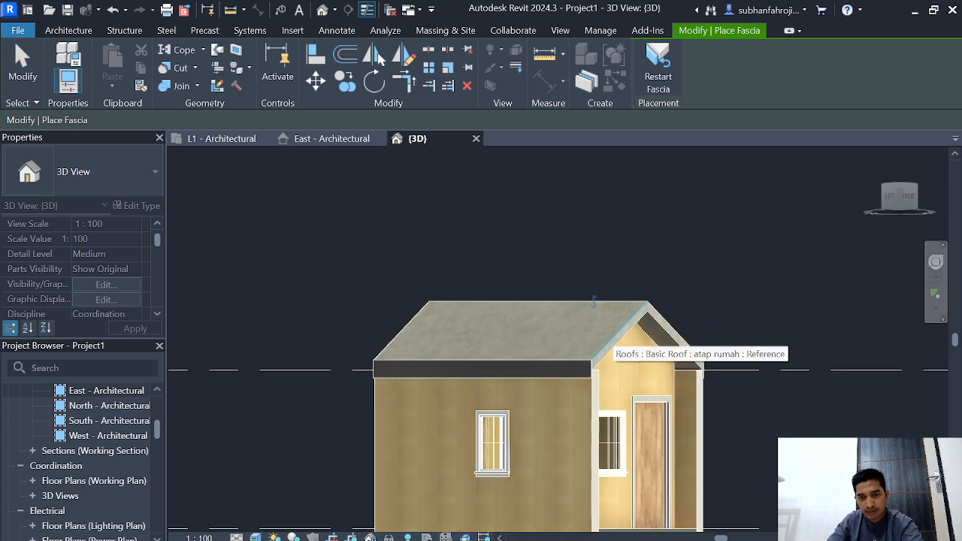
pyautogui.click(618, 335)
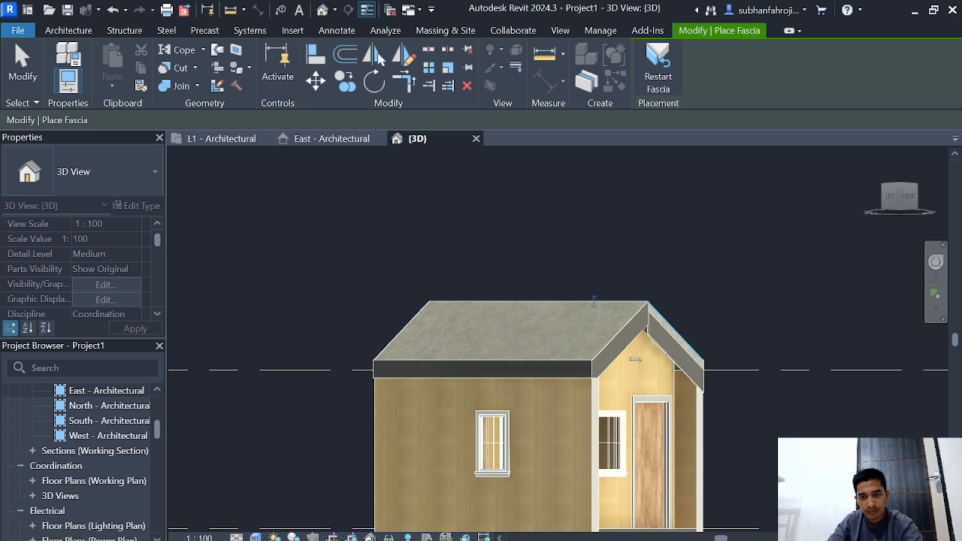
pyautogui.hotkey('ctrl', 'z')
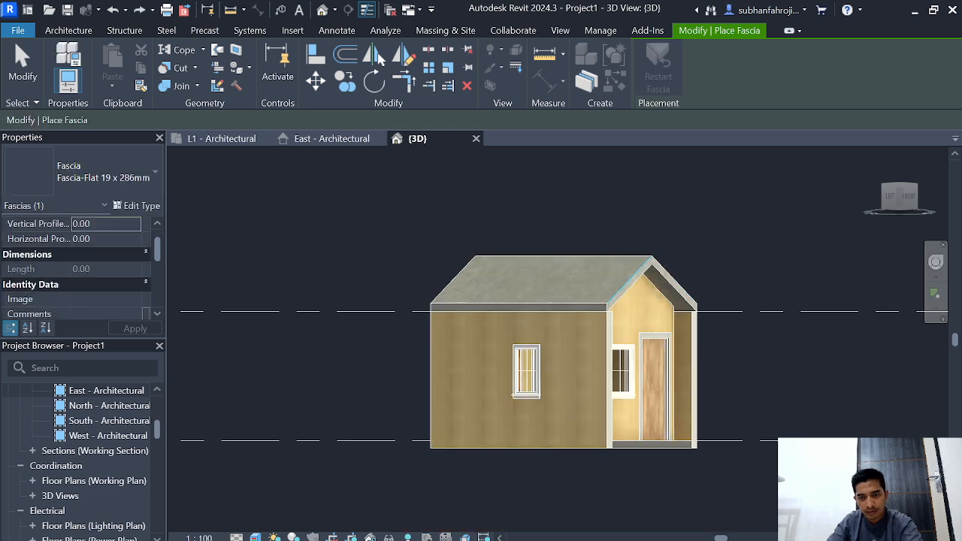
# Step: Place a Fascia-Flat 19 x 286mm fascia along both sloping roof edges of the front gable
pyautogui.click(631, 284)
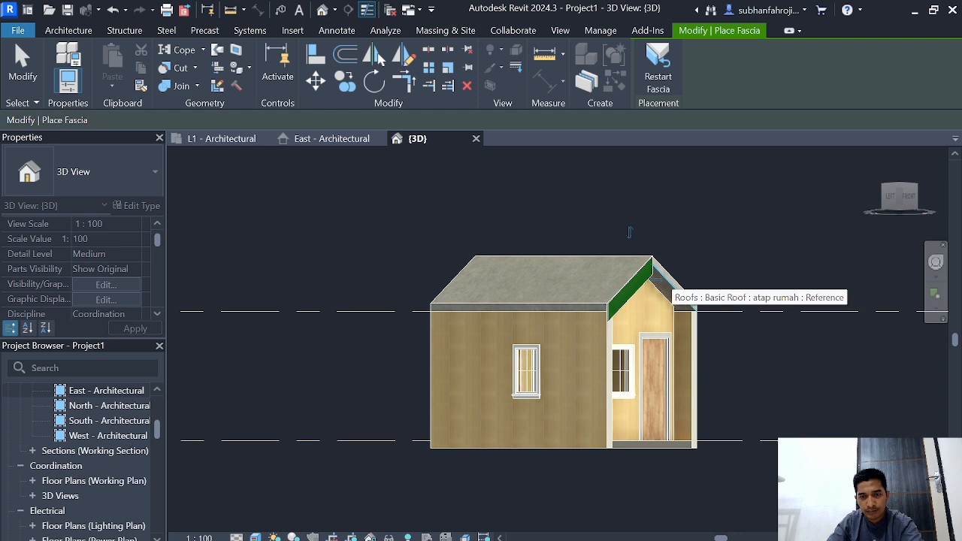
pyautogui.click(670, 277)
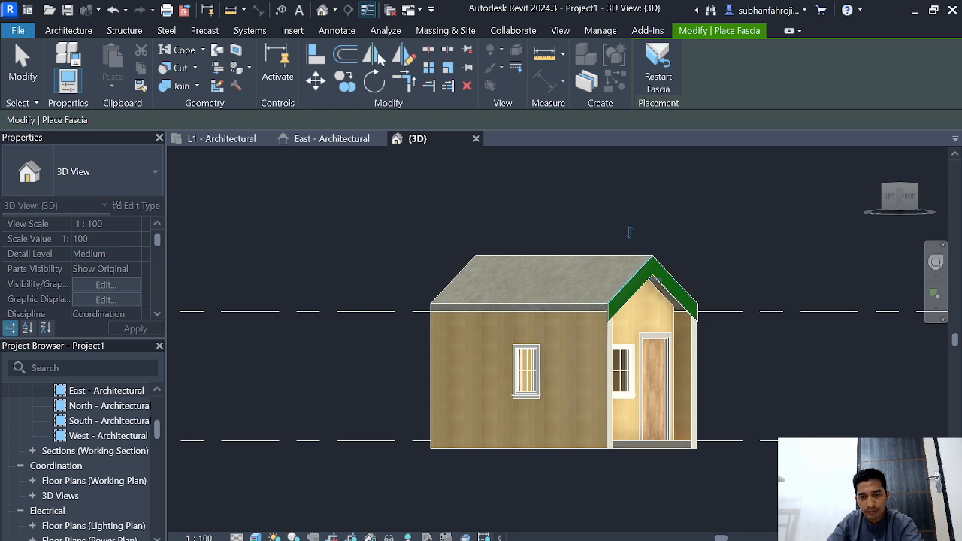
# Step: Place the fascia along both long eaves of the roof and the sloping edges of the rear gable
pyautogui.click(526, 304)
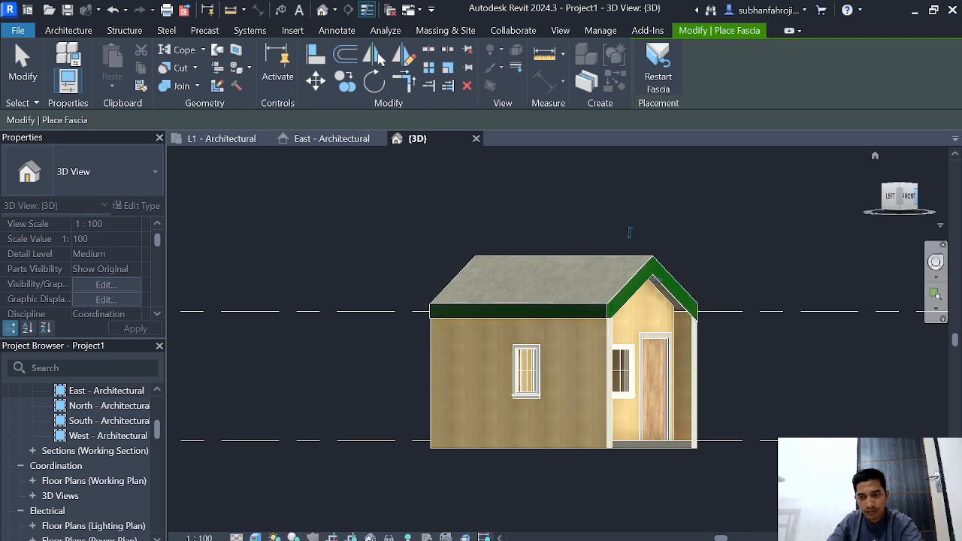
pyautogui.keyDown('shift'); pyautogui.moveTo(630, 232); pyautogui.dragTo(463, 241, button='middle'); pyautogui.keyUp('shift')
pyautogui.moveTo(631, 301); pyautogui.dragTo(613, 346, button='middle')
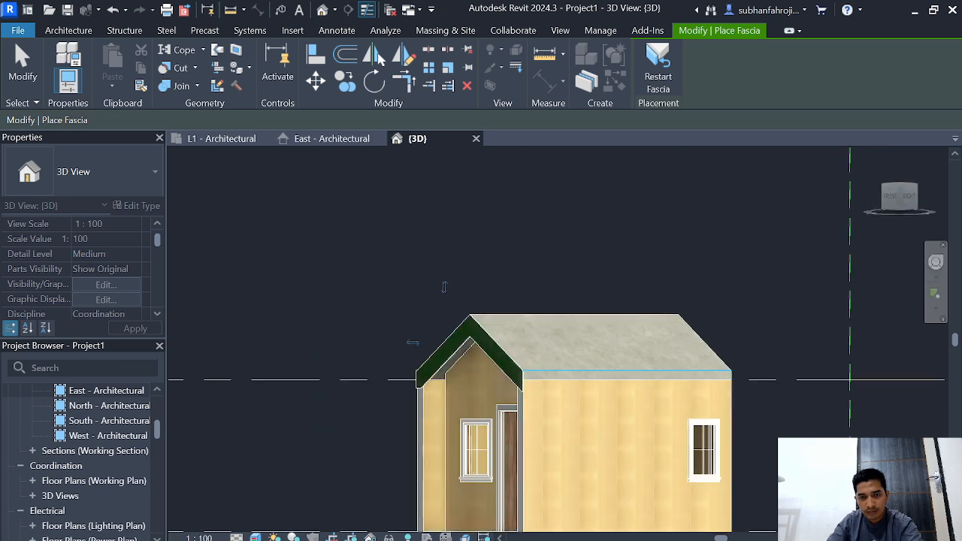
pyautogui.click(625, 371)
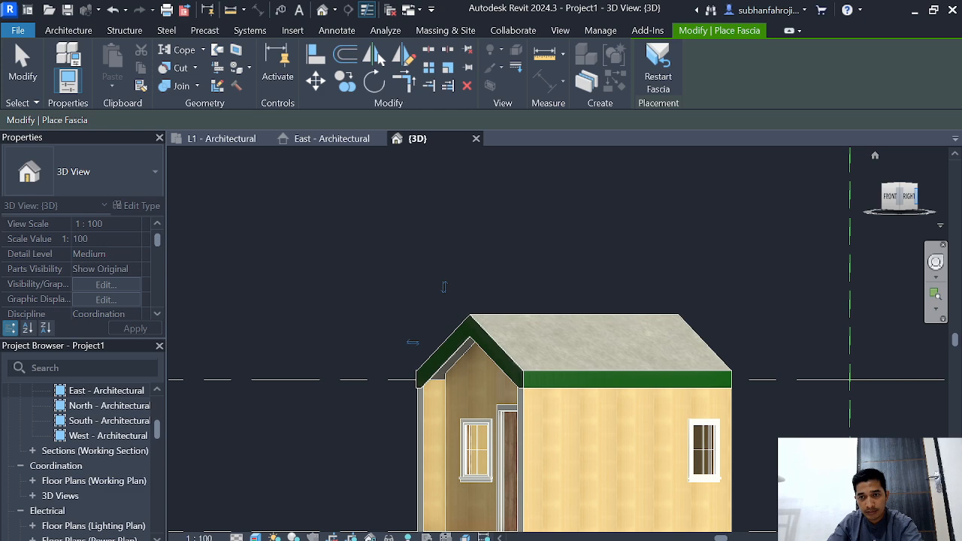
pyautogui.click(915, 196)
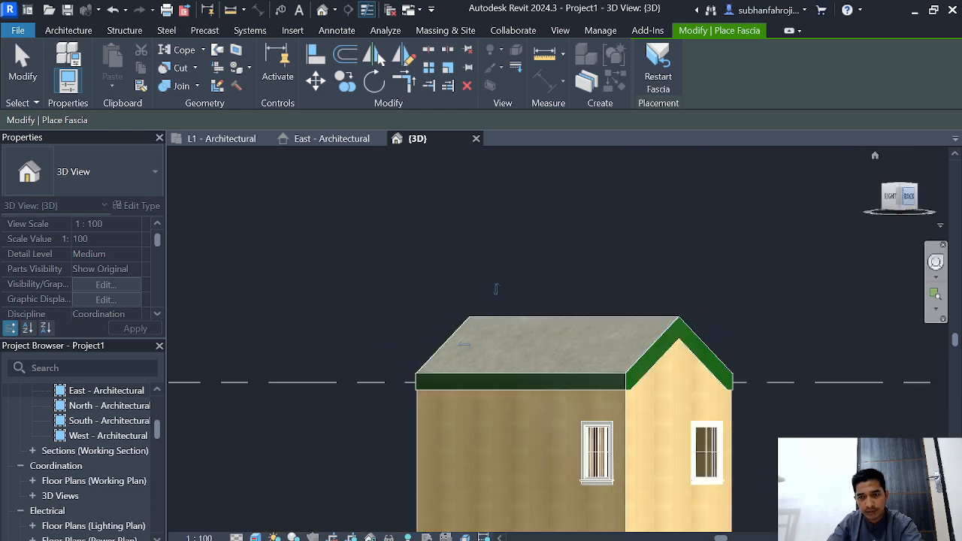
pyautogui.click(916, 196)
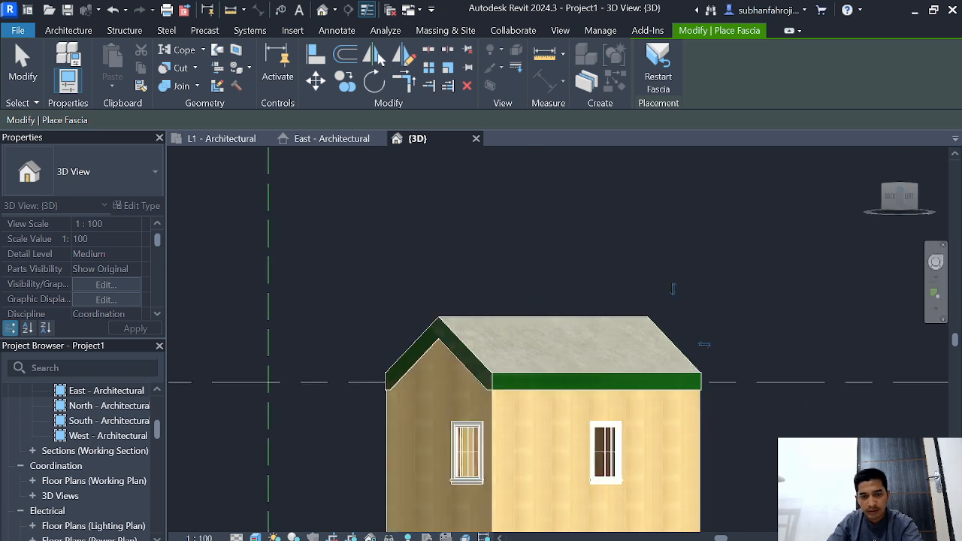
pyautogui.press('Escape')
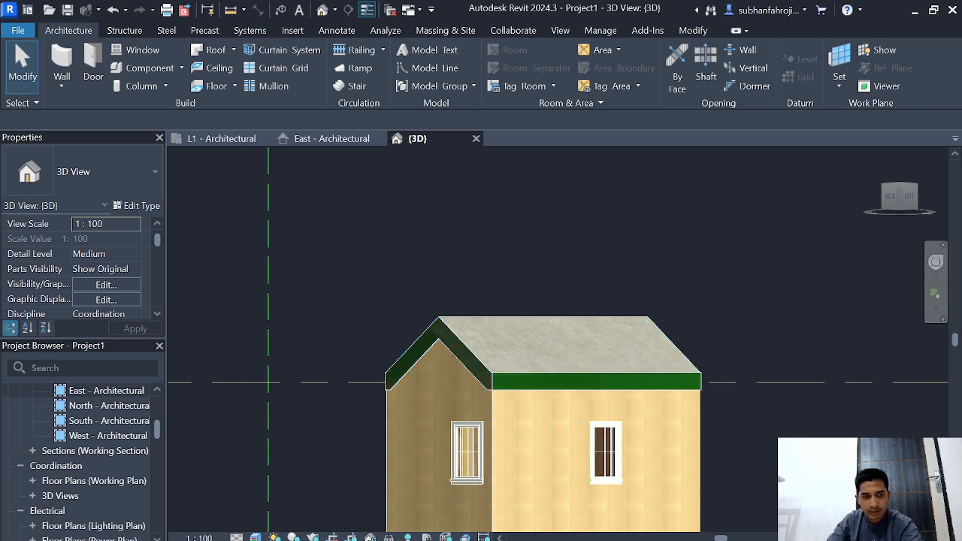
# Step: Duplicate the placed fascia's Fascia-Flat 19 x 286mm type under the name "lisplank"
pyautogui.click(404, 356)
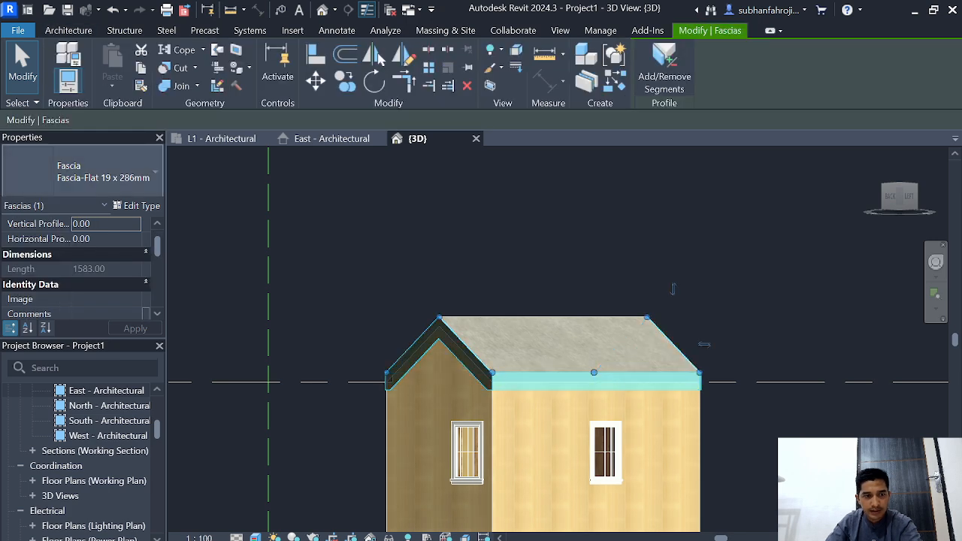
pyautogui.click(137, 205)
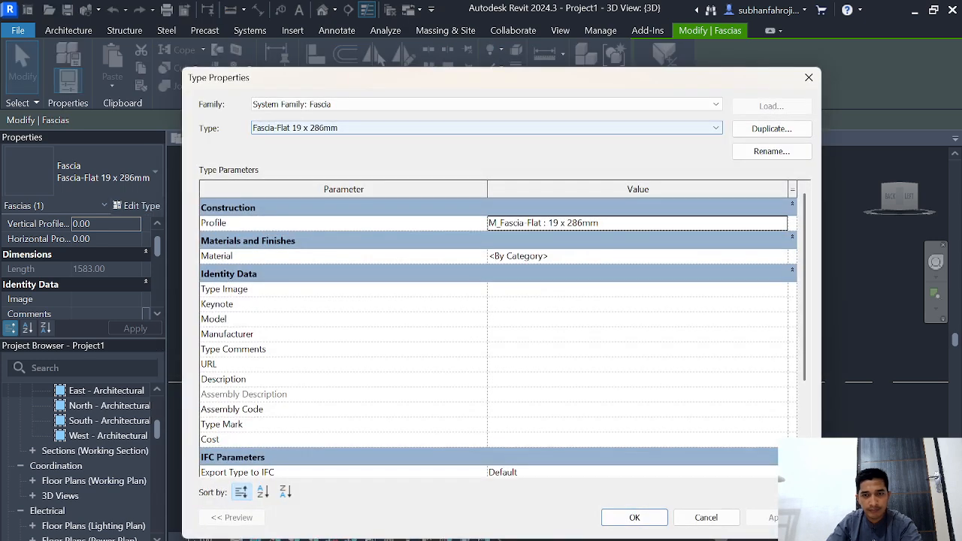
pyautogui.click(770, 129)
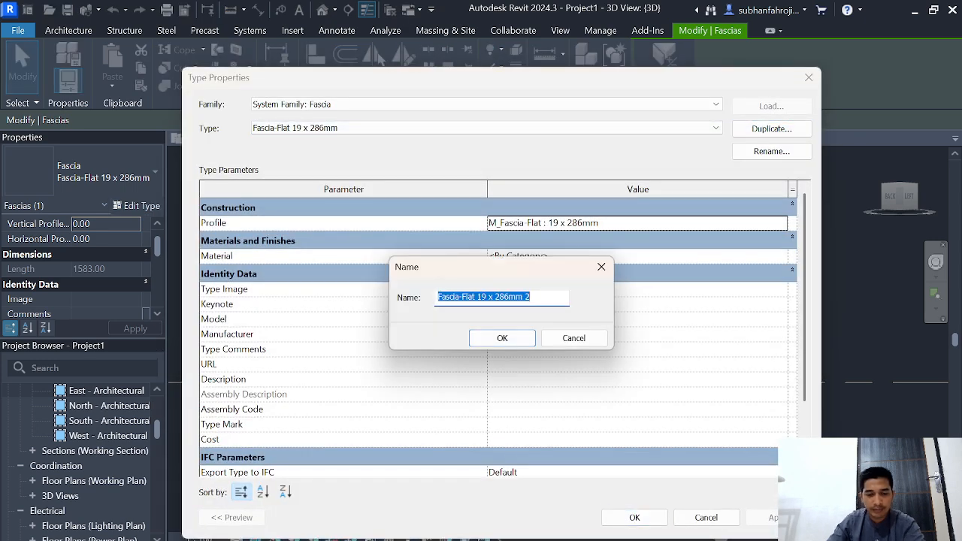
pyautogui.write('lisplank')
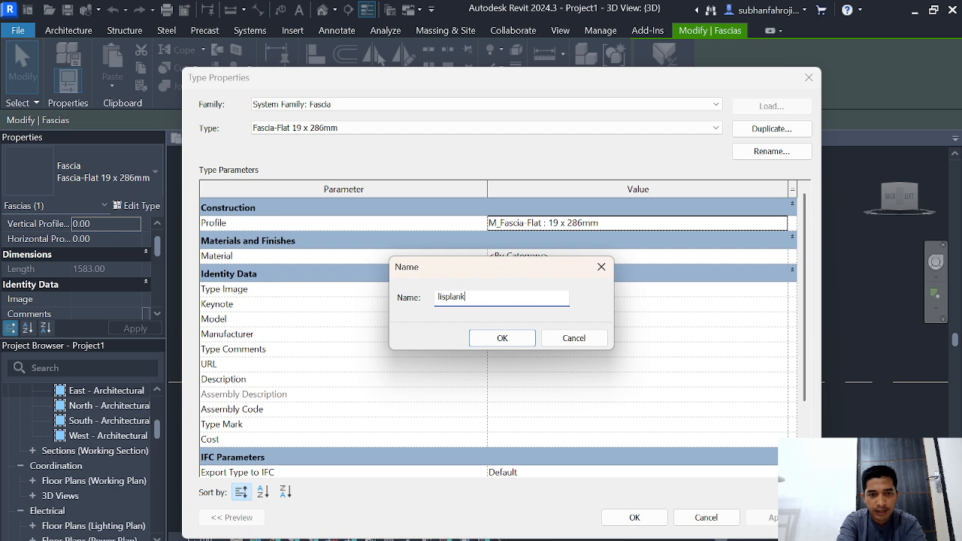
pyautogui.press('Return')
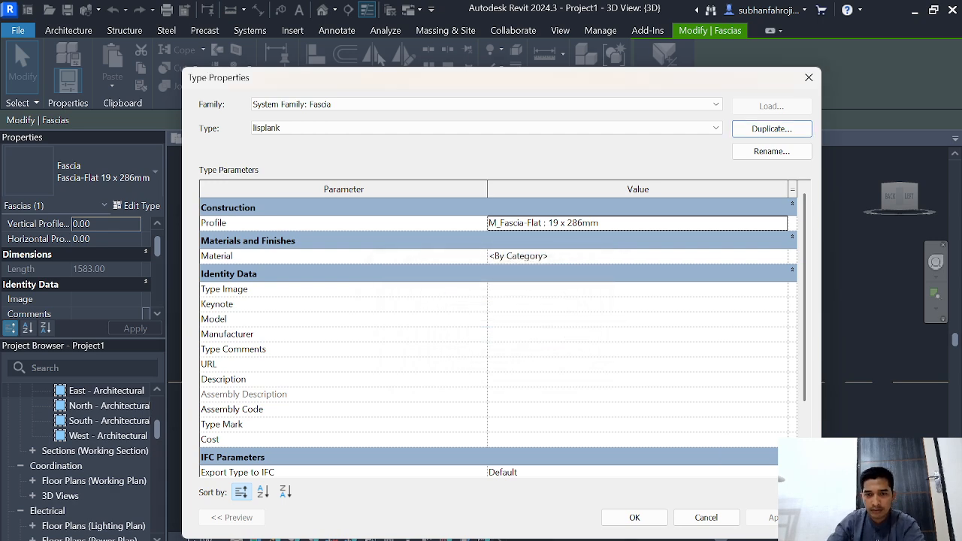
# Step: Create a new material named "lisplank" for the lisplank fascia type's material parameter
pyautogui.click(637, 256)
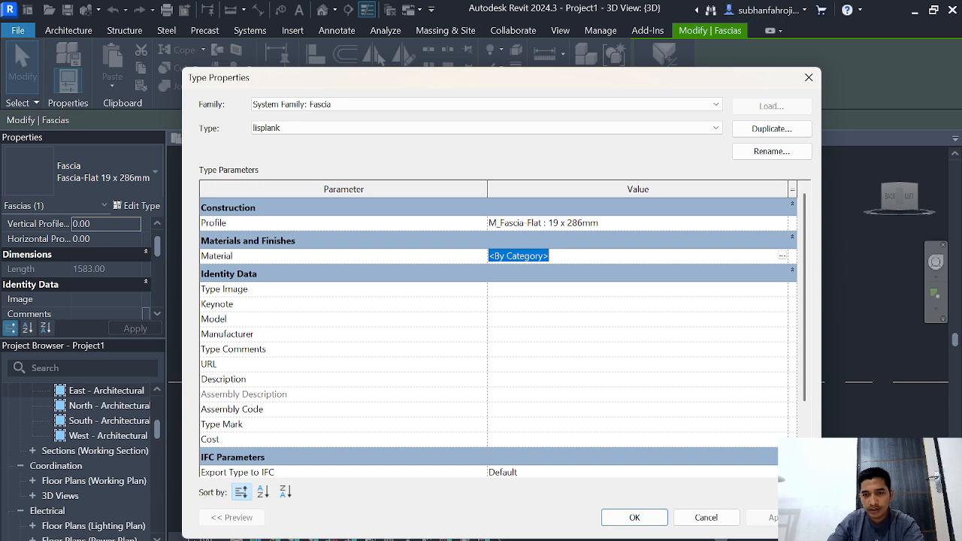
pyautogui.click(782, 256)
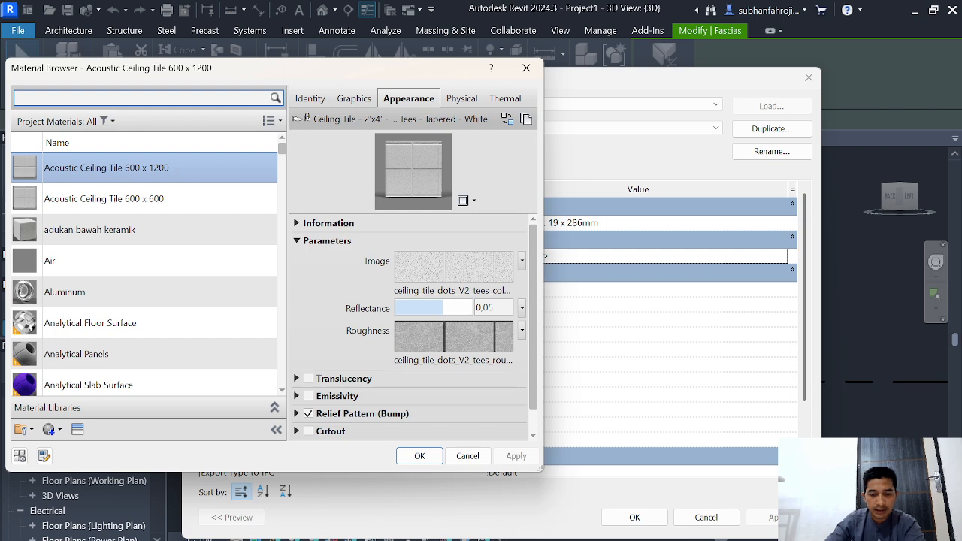
pyautogui.write('lis')
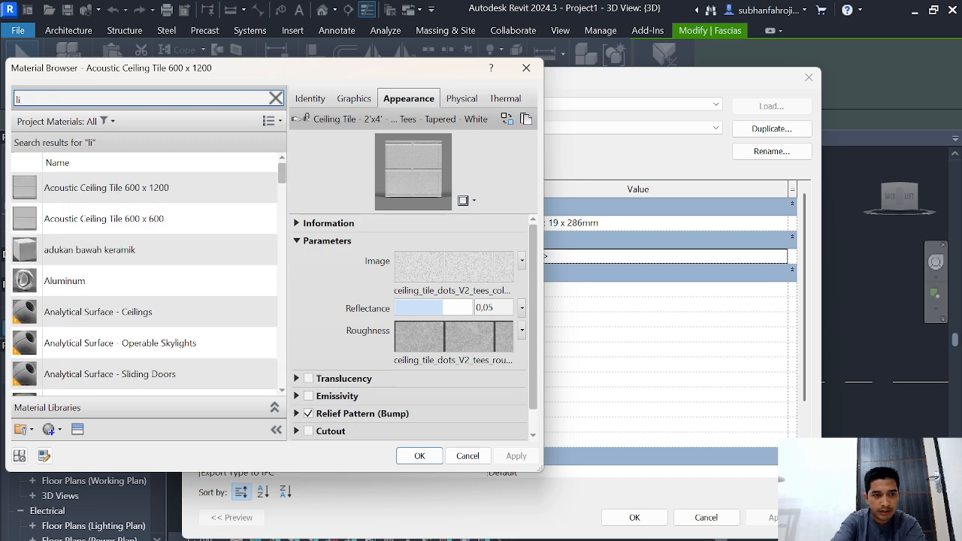
pyautogui.press('BackSpace')
pyautogui.press('BackSpace')
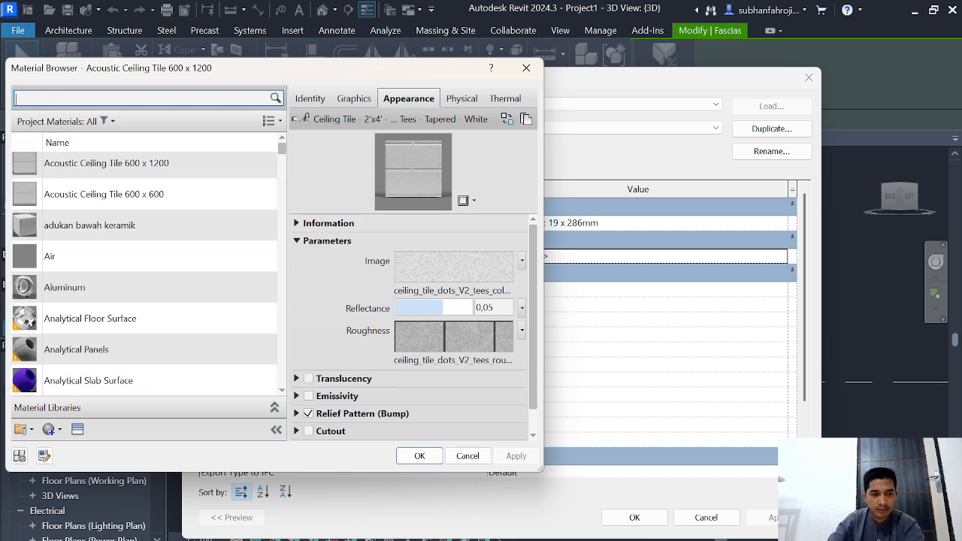
pyautogui.click(20, 455)
pyautogui.click(82, 448)
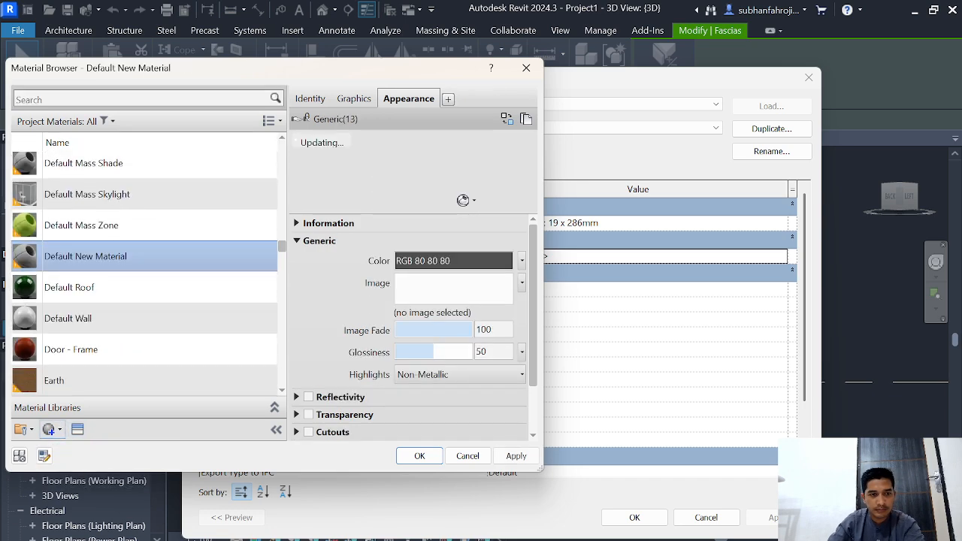
pyautogui.rightClick(89, 255)
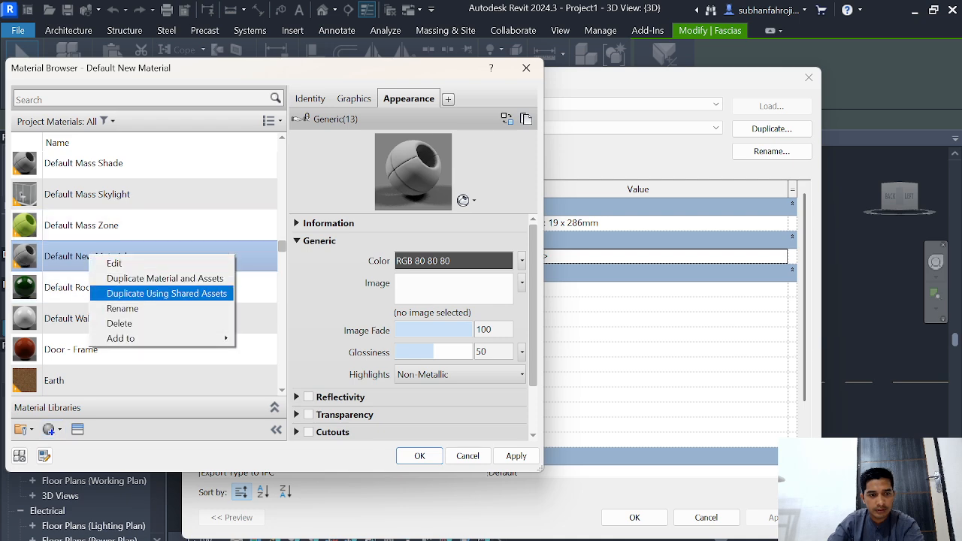
pyautogui.click(123, 308)
pyautogui.write('lisplank')
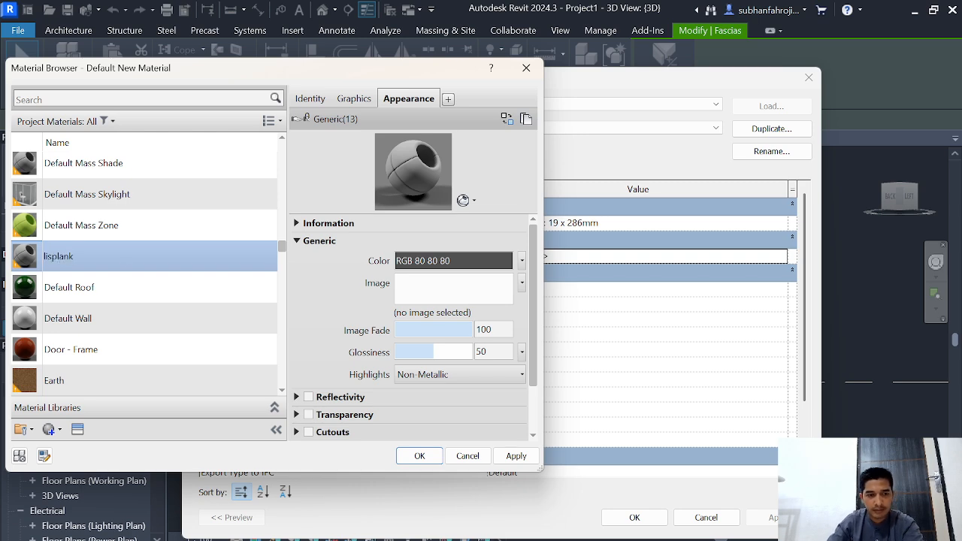
# Step: Give the "lisplank" material the default Generic appearance asset and apply it to the lisplank fascia type
pyautogui.click(78, 429)
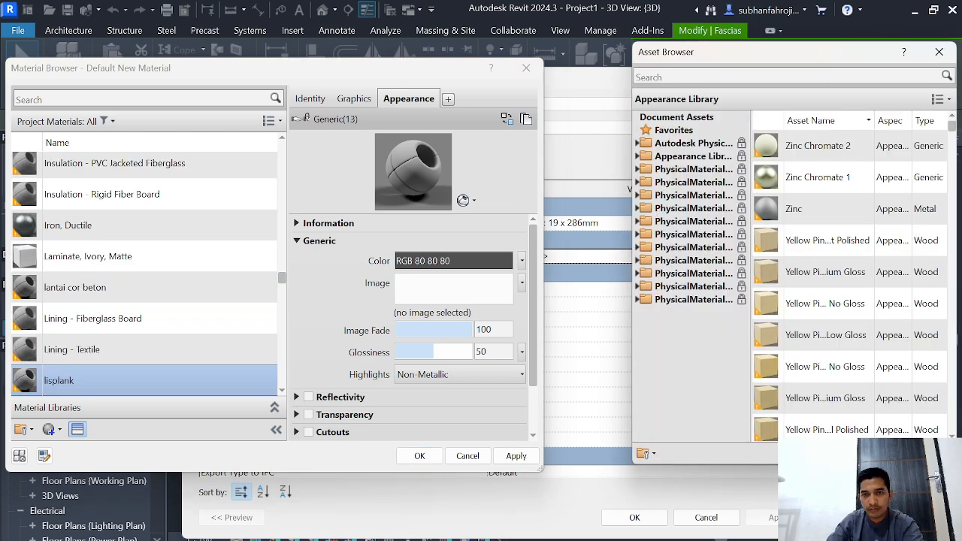
pyautogui.click(712, 76)
pyautogui.write('generi')
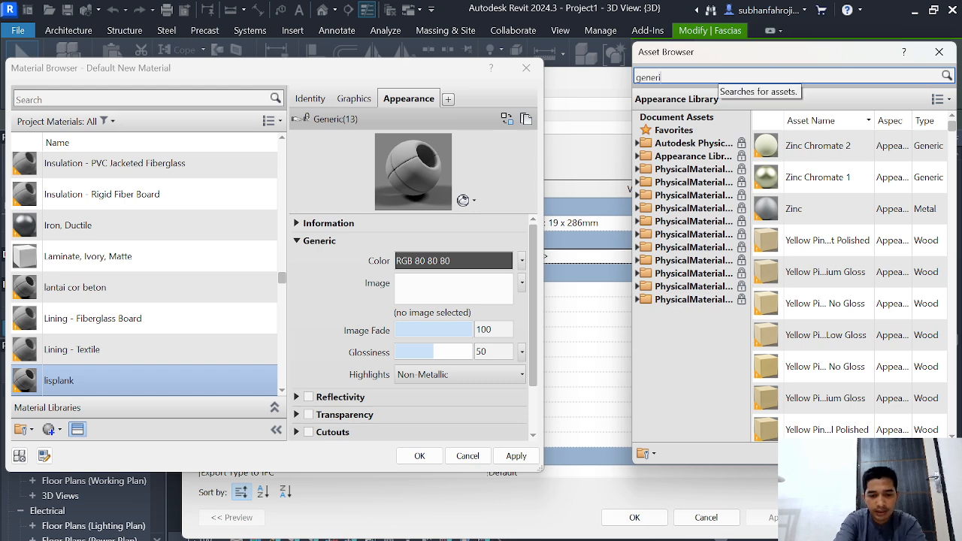
pyautogui.write('c')
pyautogui.press('Return')
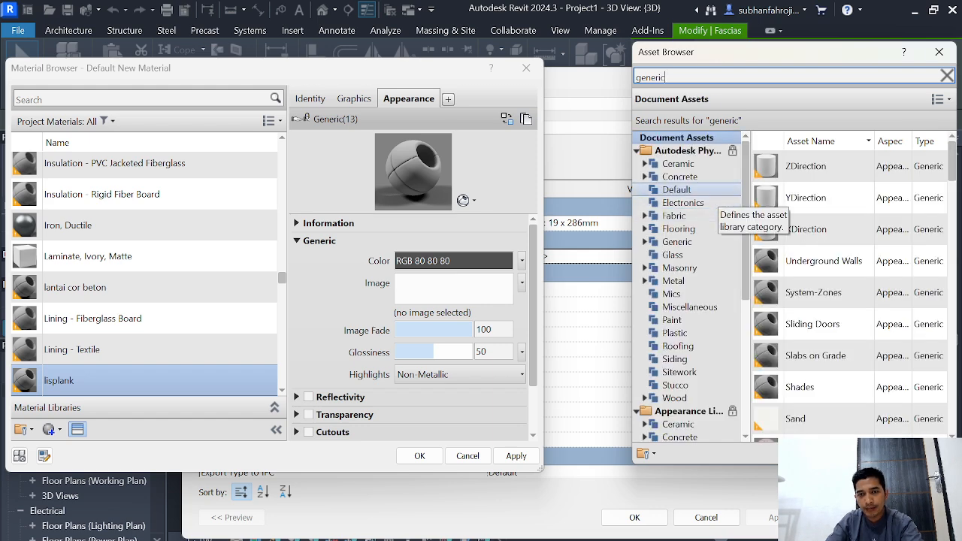
pyautogui.click(676, 189)
pyautogui.doubleClick(801, 166)
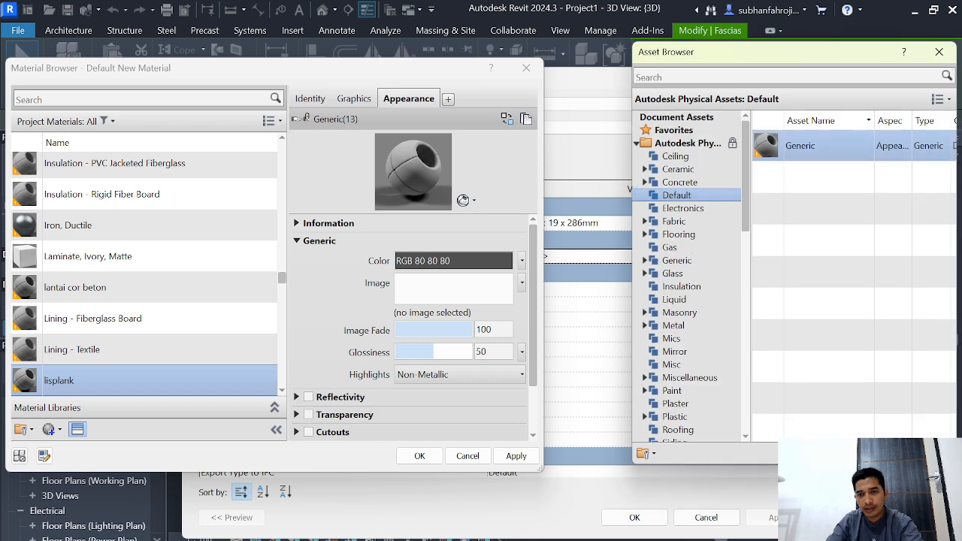
pyautogui.click(516, 456)
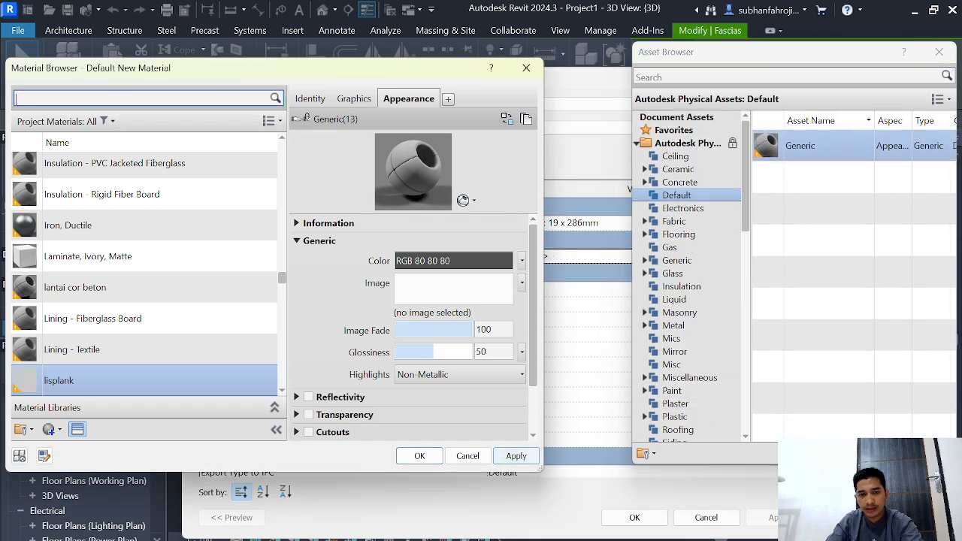
pyautogui.click(419, 456)
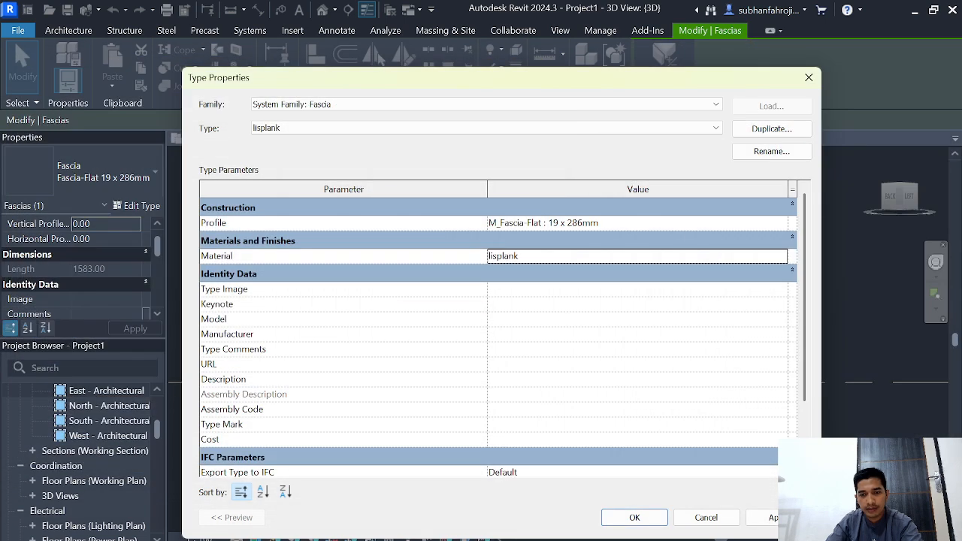
pyautogui.click(634, 517)
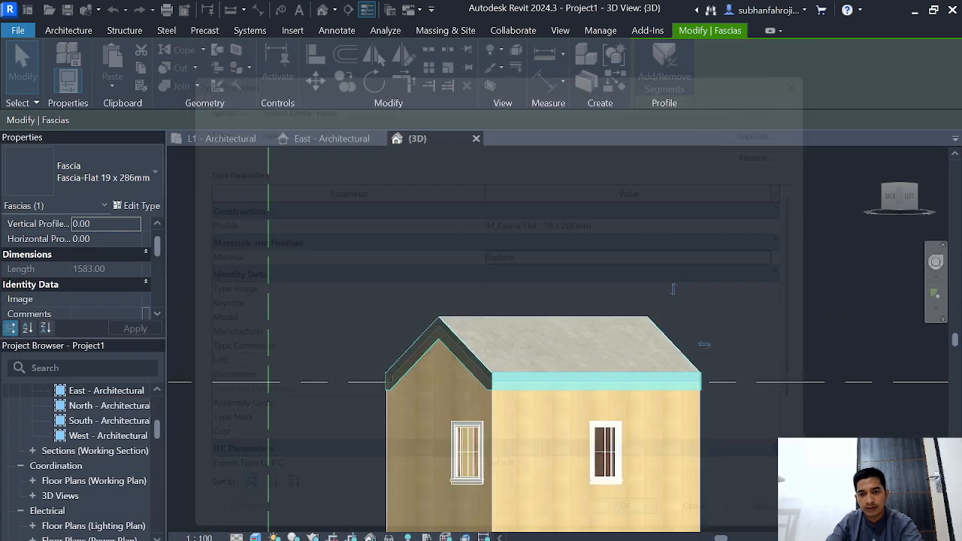
pyautogui.scroll(-3, 773, 415)
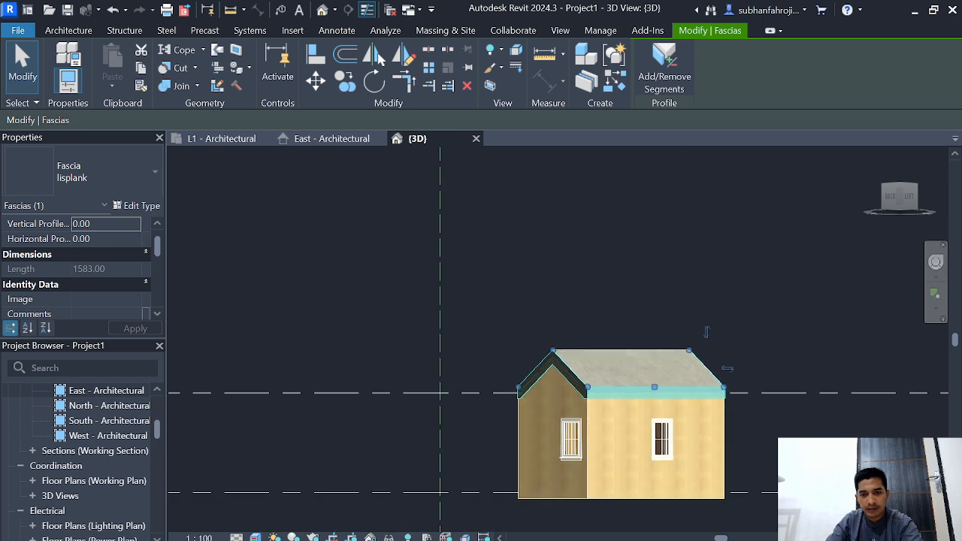
pyautogui.click(768, 476)
pyautogui.scroll(4, 773, 406)
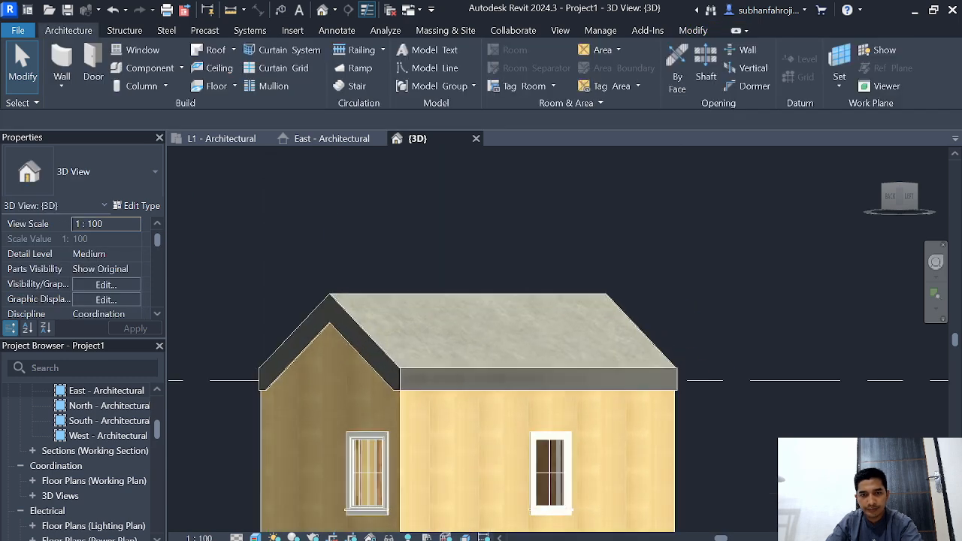
pyautogui.click(915, 196)
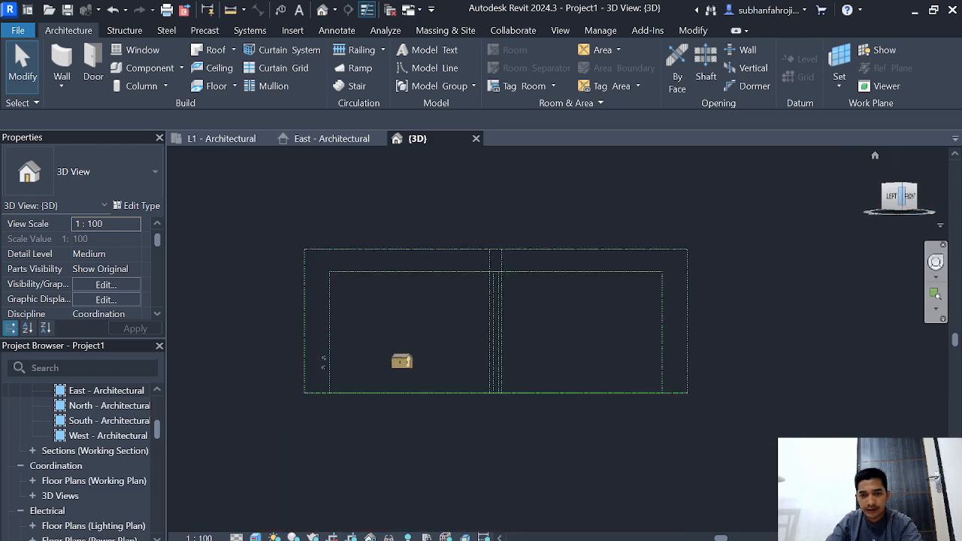
pyautogui.click(874, 155)
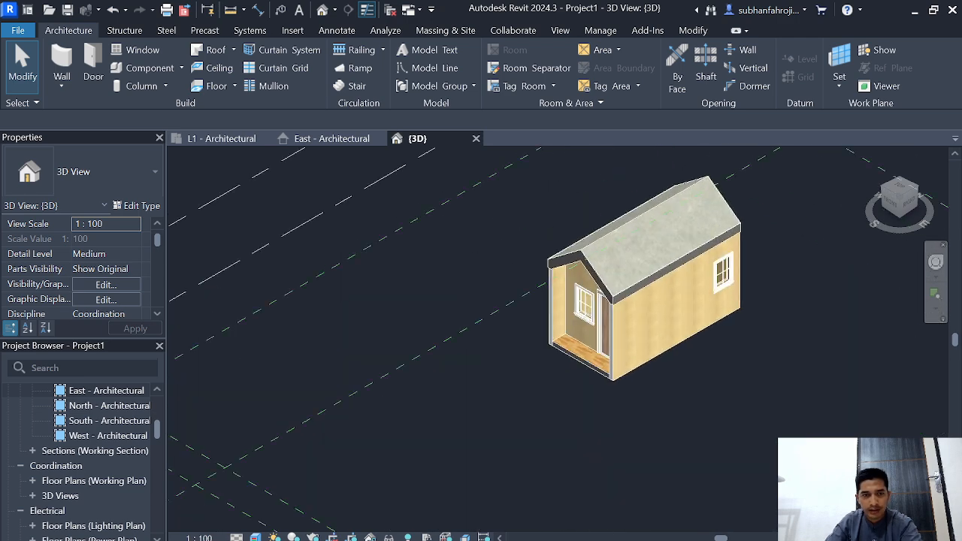
# Step: In the L1 - Architectural floor plan, draw a vertical grid line along the left outer wall, from beyond the rear wall to past the porch
pyautogui.click(224, 138)
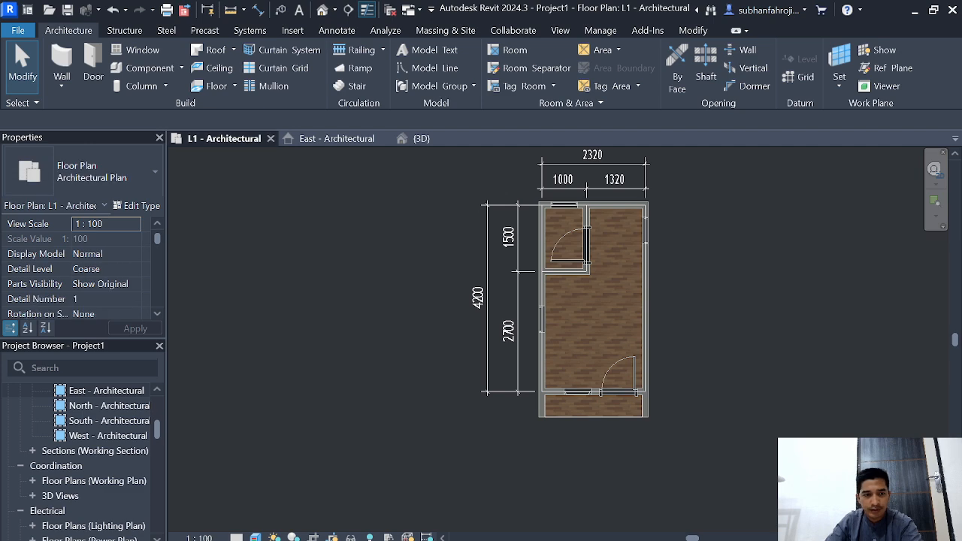
pyautogui.click(106, 390)
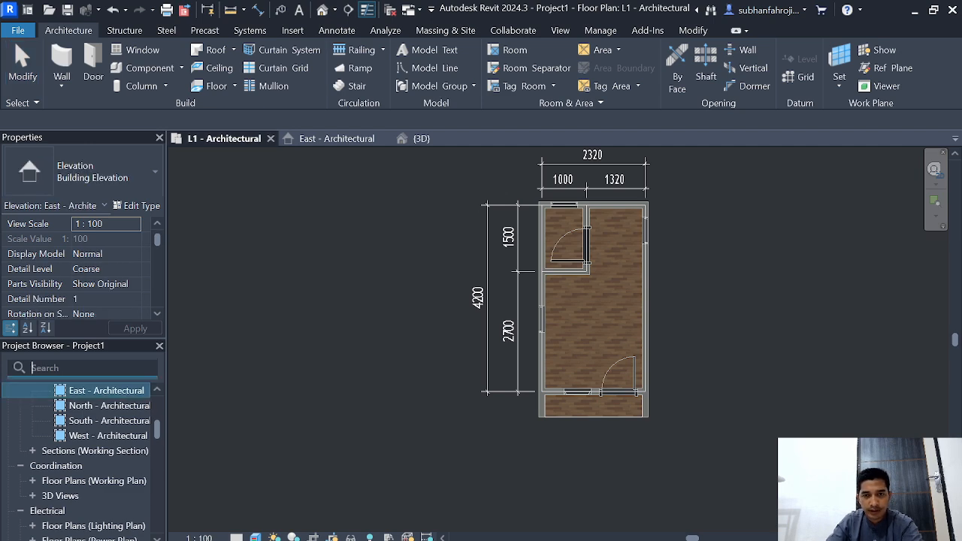
pyautogui.scroll(3, 733, 316)
pyautogui.scroll(-2, 755, 406)
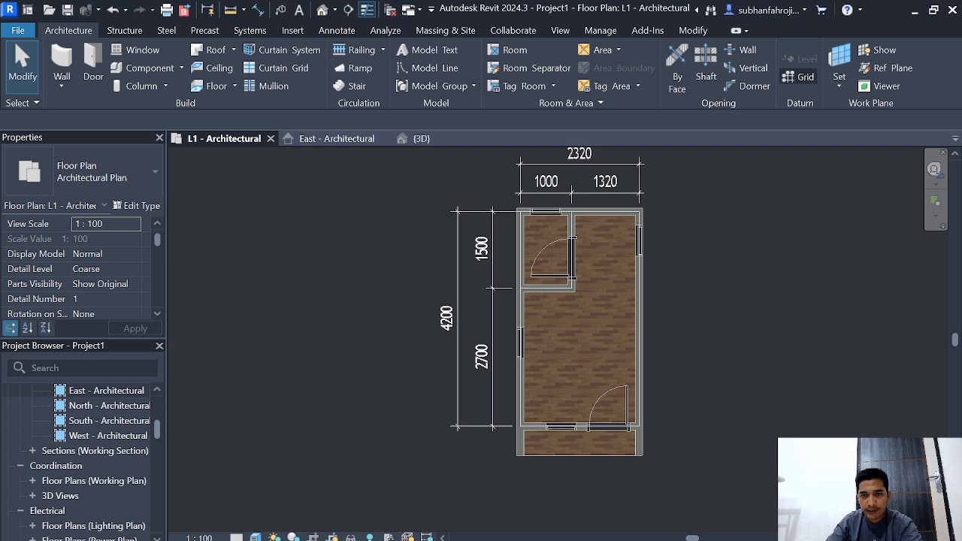
pyautogui.click(799, 77)
pyautogui.scroll(2, 504, 188)
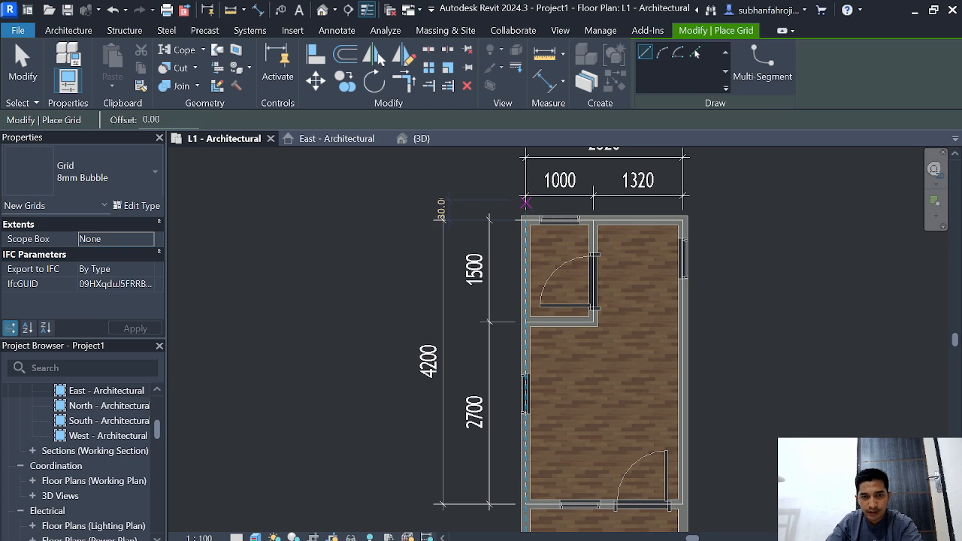
pyautogui.click(525, 201)
pyautogui.scroll(-3, 525, 210)
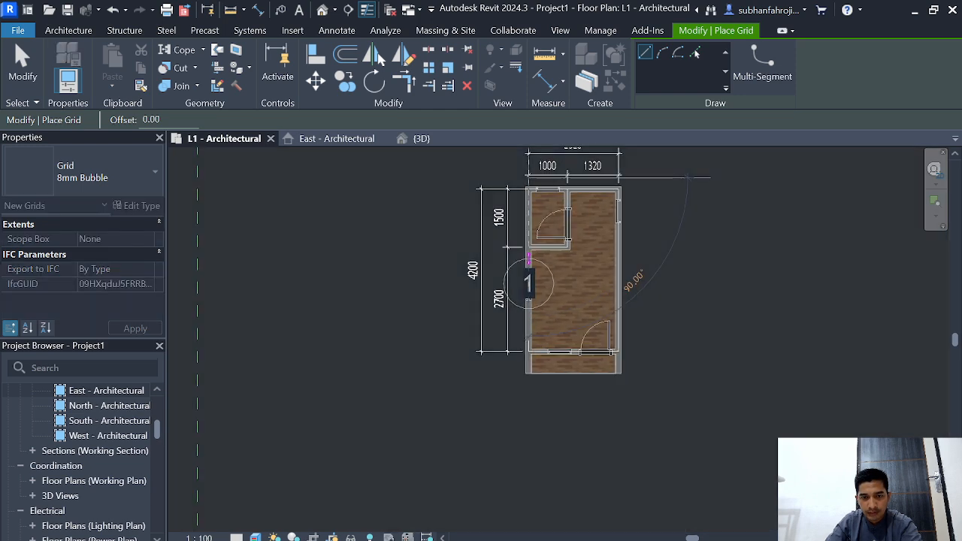
pyautogui.scroll(2, 526, 409)
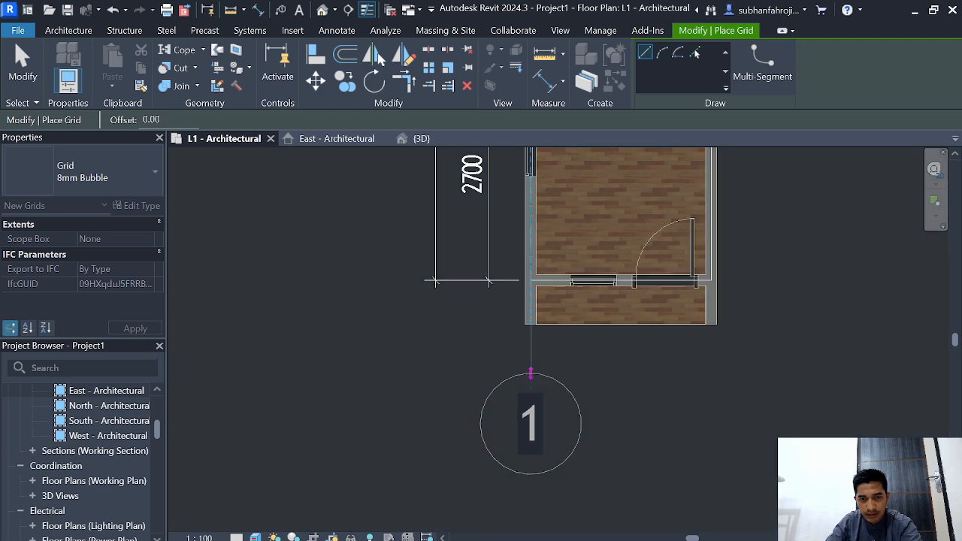
pyautogui.click(530, 374)
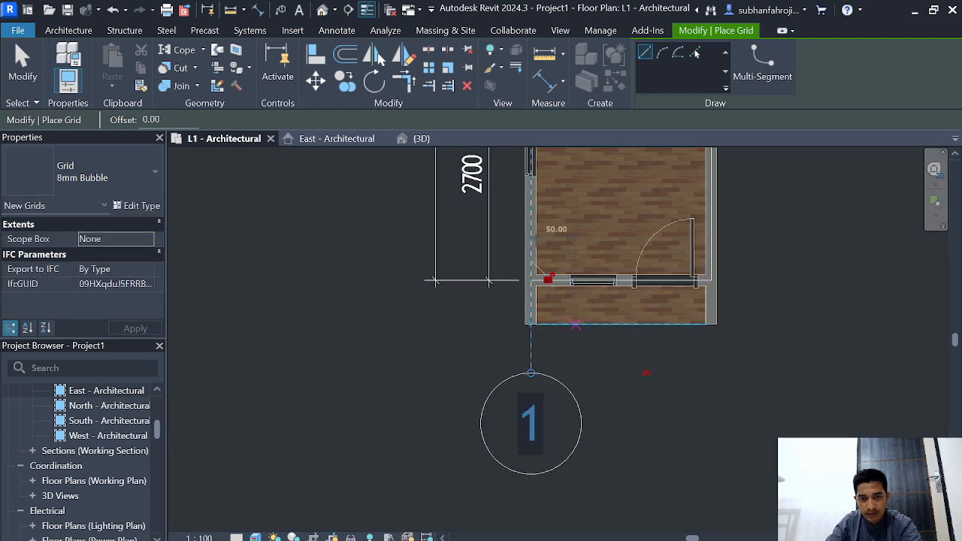
# Step: Draw a vertical grid line along the small room's right partition, with its ends aligned to the left wall's grid line
pyautogui.scroll(-1, 530, 373)
pyautogui.moveTo(530, 374); pyautogui.dragTo(497, 470, button='middle')
pyautogui.moveTo(562, 183); pyautogui.dragTo(507, 395, button='middle')
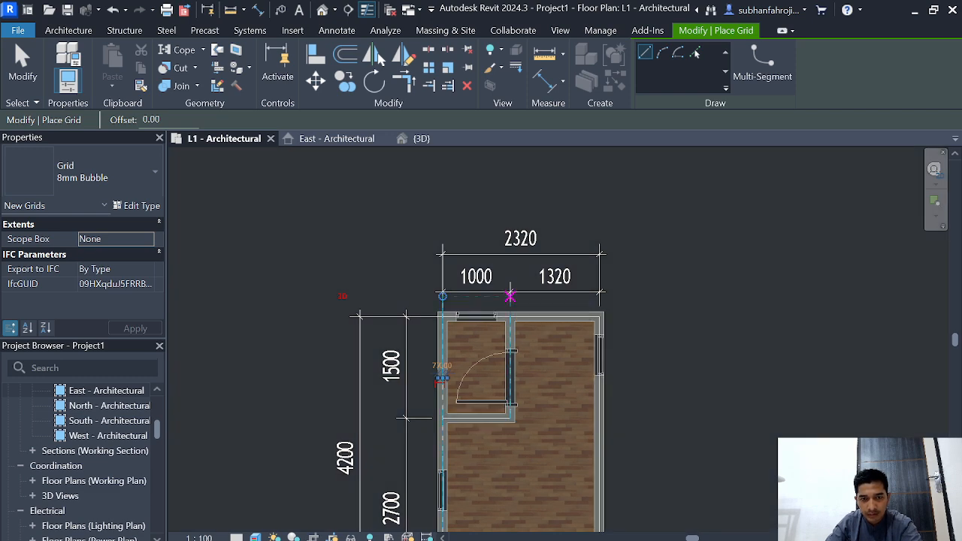
pyautogui.click(510, 299)
pyautogui.scroll(-2, 510, 447)
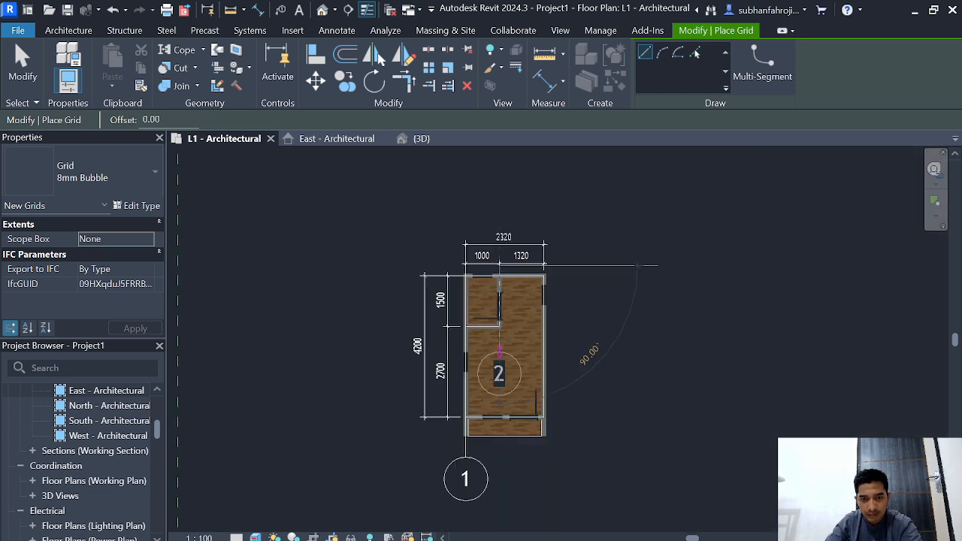
pyautogui.click(500, 447)
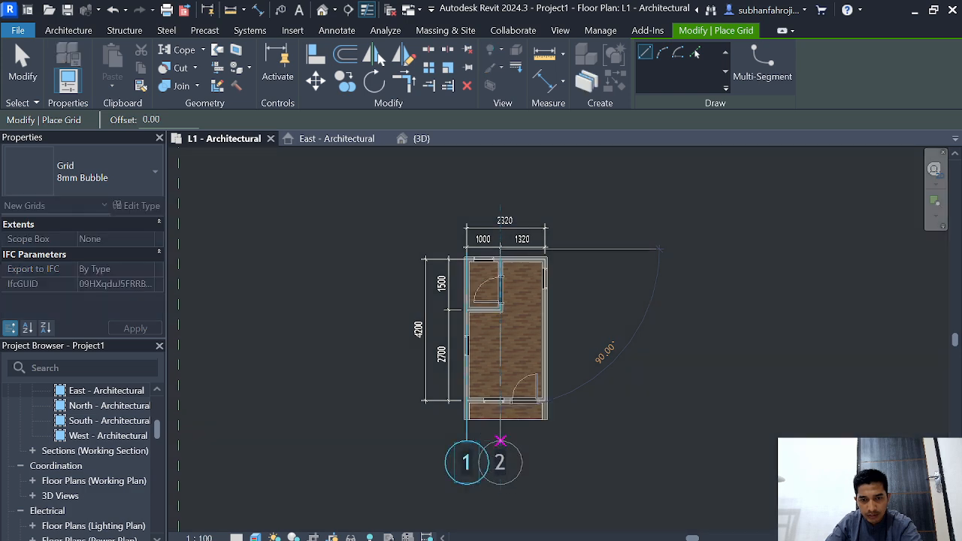
pyautogui.scroll(2, 500, 441)
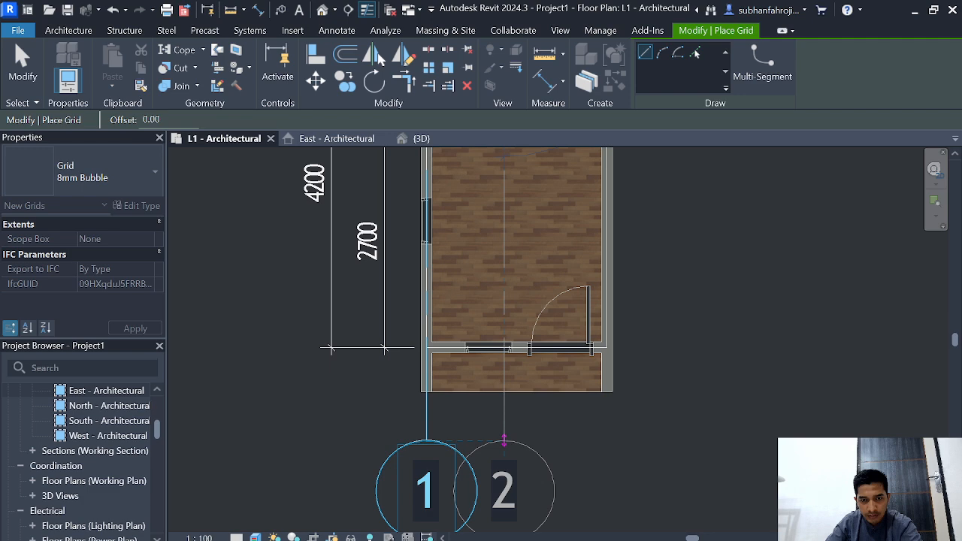
pyautogui.click(505, 440)
# Step: Draw a vertical grid line along the right outer wall, with its ends aligned to the other two grid lines
pyautogui.scroll(-1, 565, 275)
pyautogui.moveTo(601, 225); pyautogui.dragTo(535, 475, button='middle')
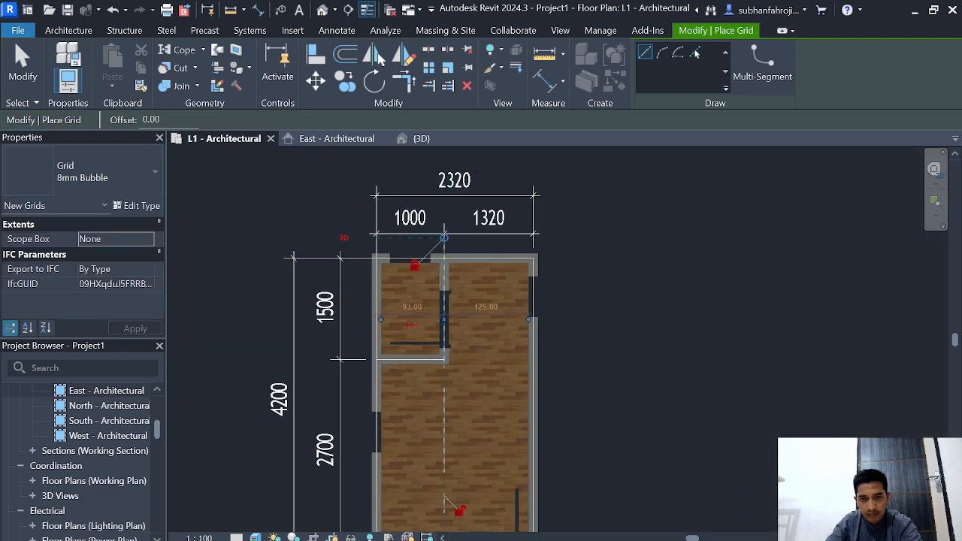
pyautogui.scroll(-2, 542, 472)
pyautogui.scroll(2, 538, 315)
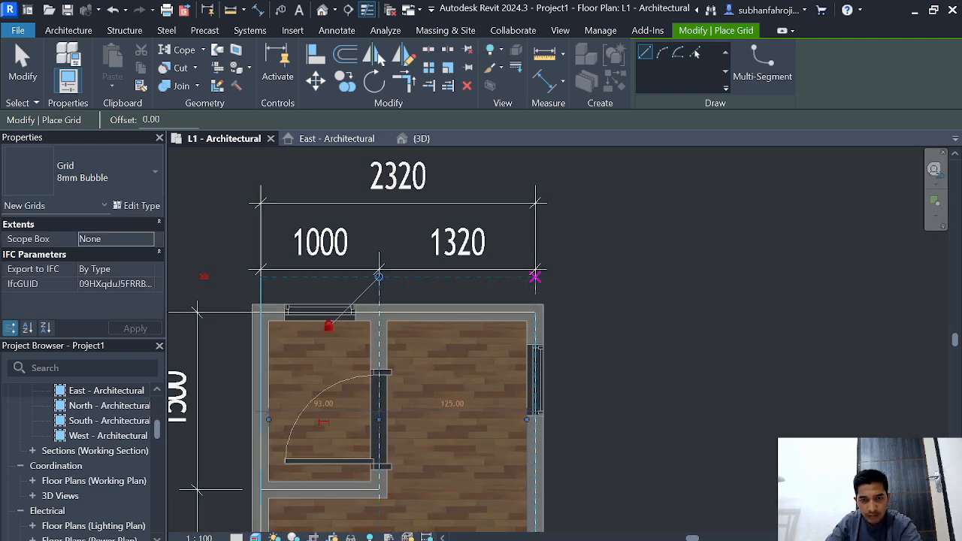
pyautogui.click(534, 277)
pyautogui.scroll(-2, 534, 481)
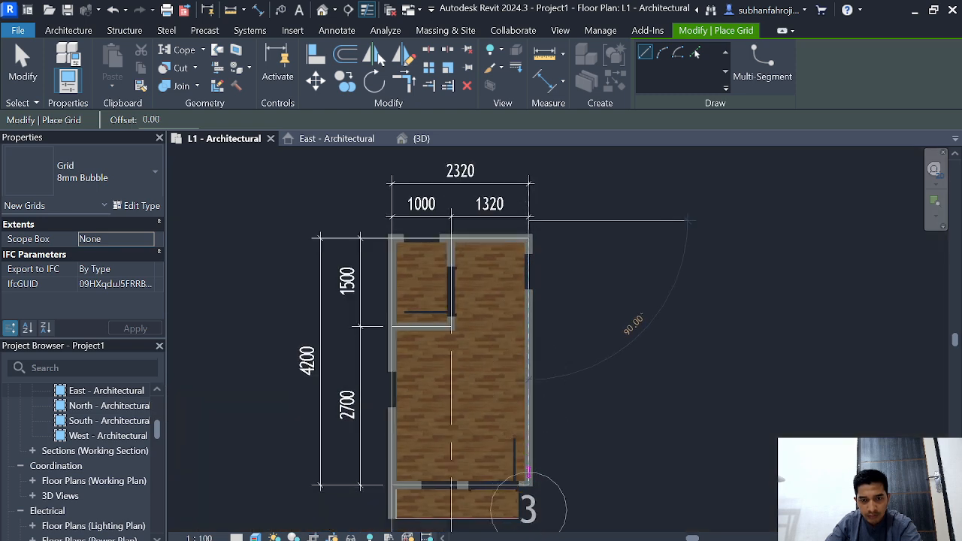
pyautogui.scroll(-1, 528, 472)
pyautogui.scroll(2, 525, 447)
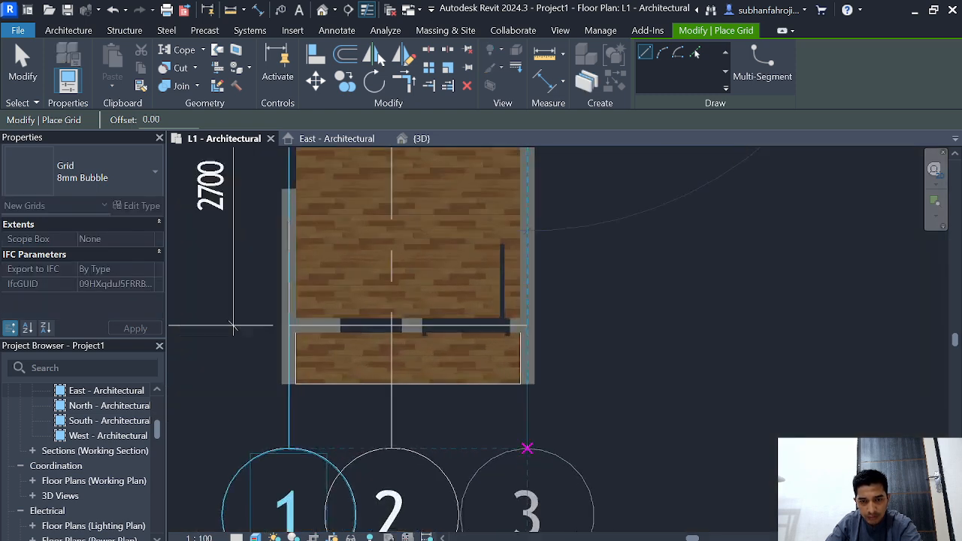
pyautogui.scroll(1, 526, 449)
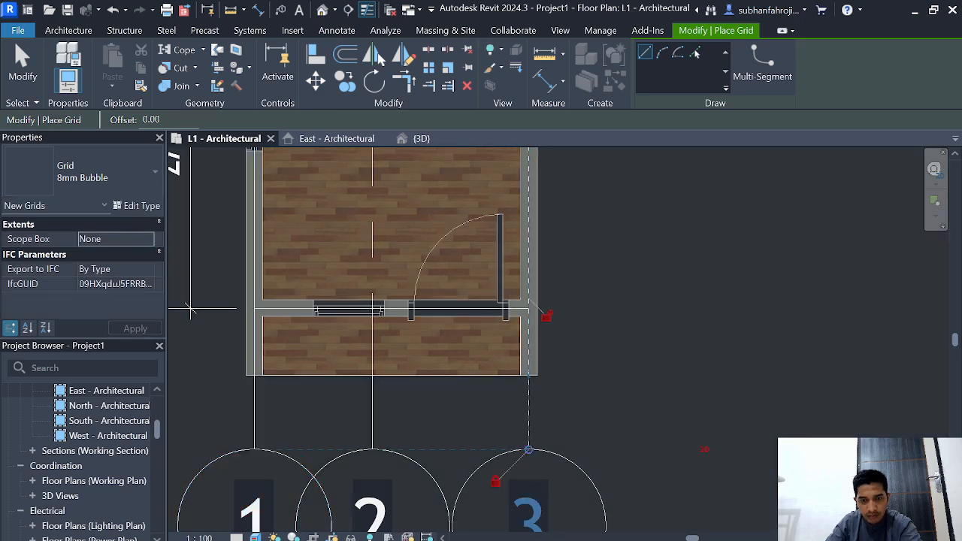
pyautogui.click(529, 450)
# Step: Draw a horizontal grid line along the rear wall, extending past both side walls, and name it A
pyautogui.scroll(-3, 571, 353)
pyautogui.moveTo(571, 345); pyautogui.dragTo(593, 470, button='middle')
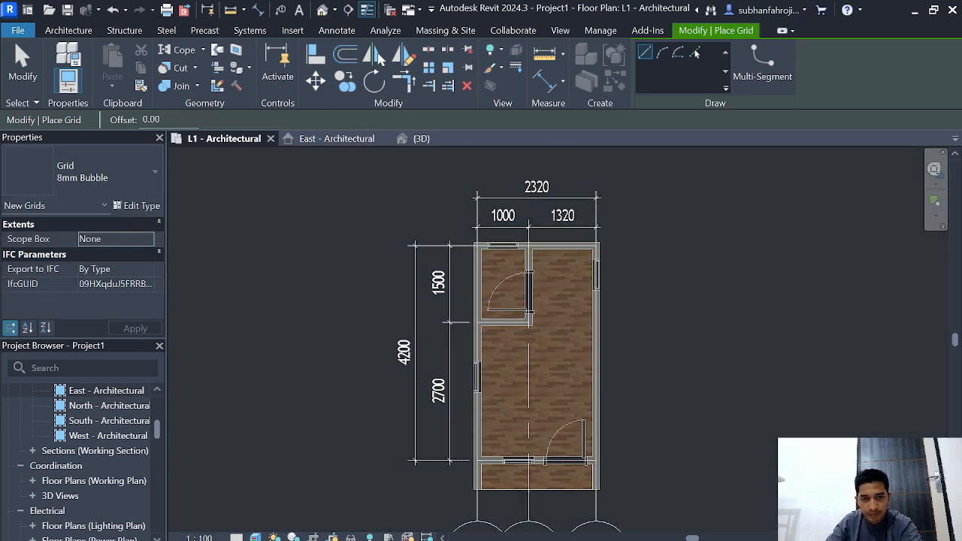
pyautogui.scroll(3, 504, 160)
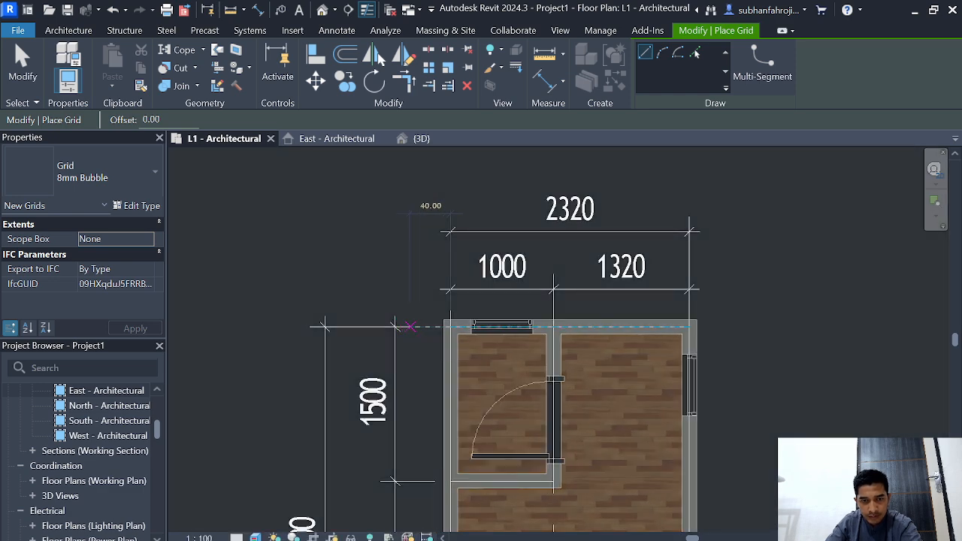
pyautogui.click(410, 326)
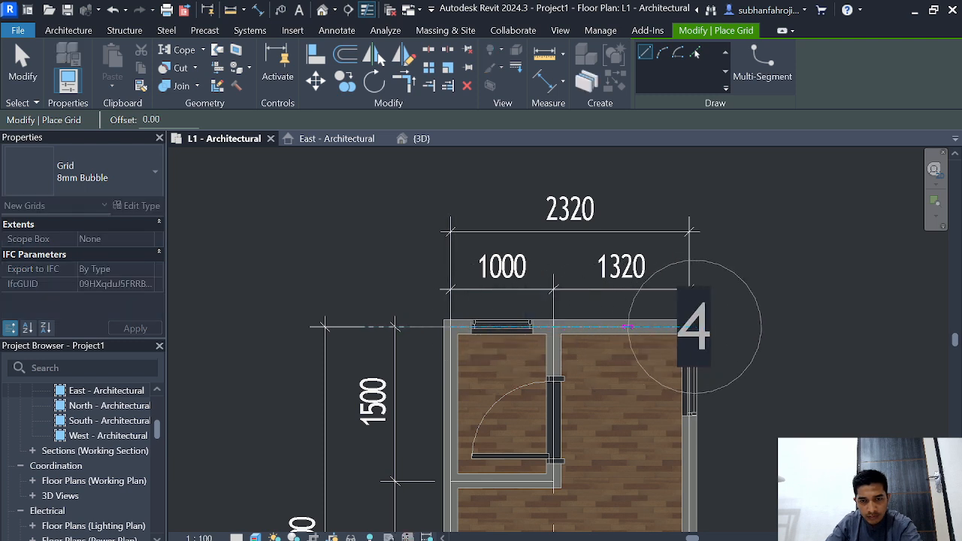
pyautogui.click(815, 326)
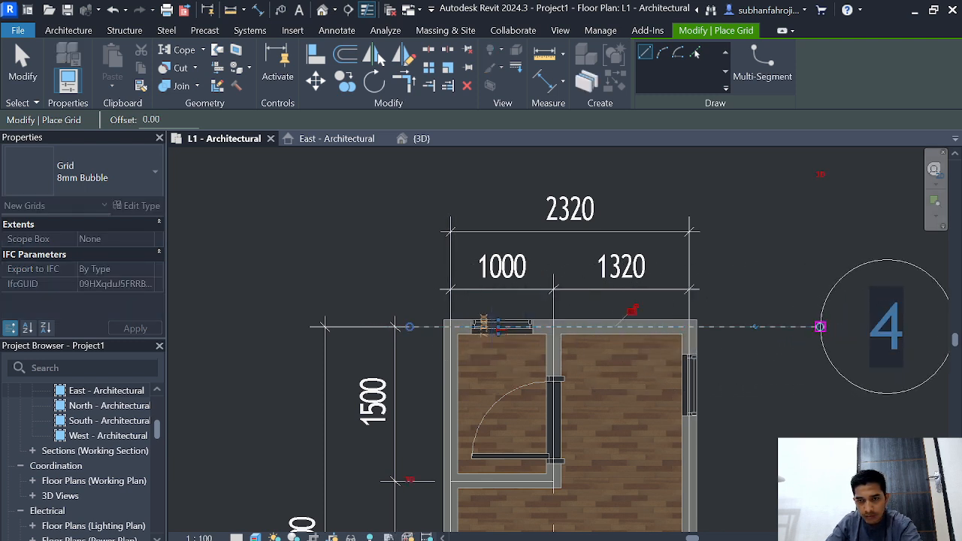
pyautogui.doubleClick(885, 327)
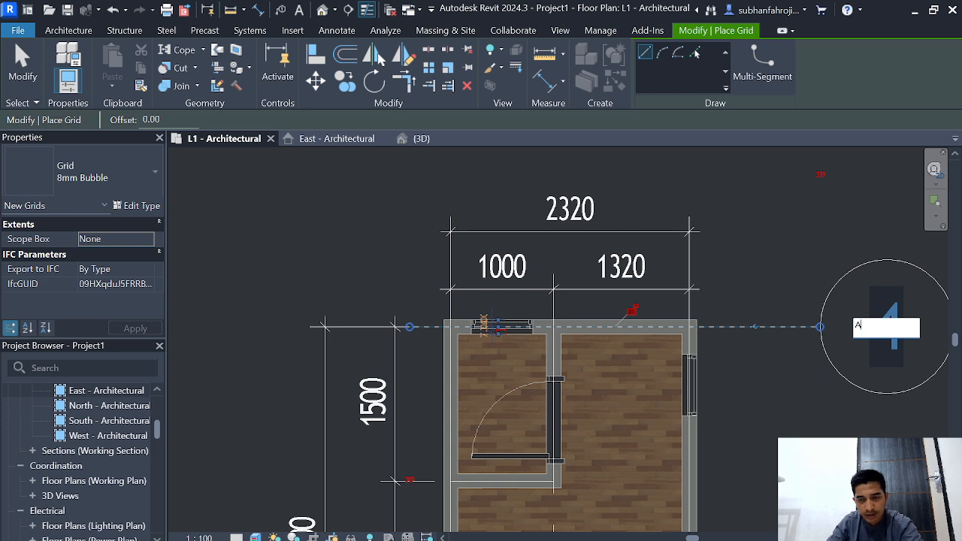
pyautogui.write('A')
pyautogui.press('Return')
pyautogui.scroll(-2, 704, 200)
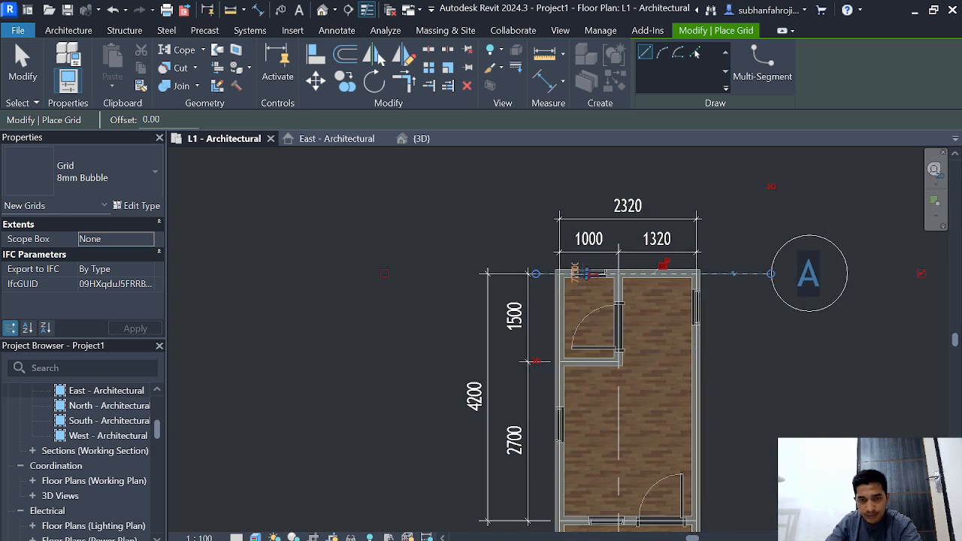
# Step: Draw a horizontal grid line along the small room's lower partition, with both ends aligned to grid A
pyautogui.scroll(3, 534, 359)
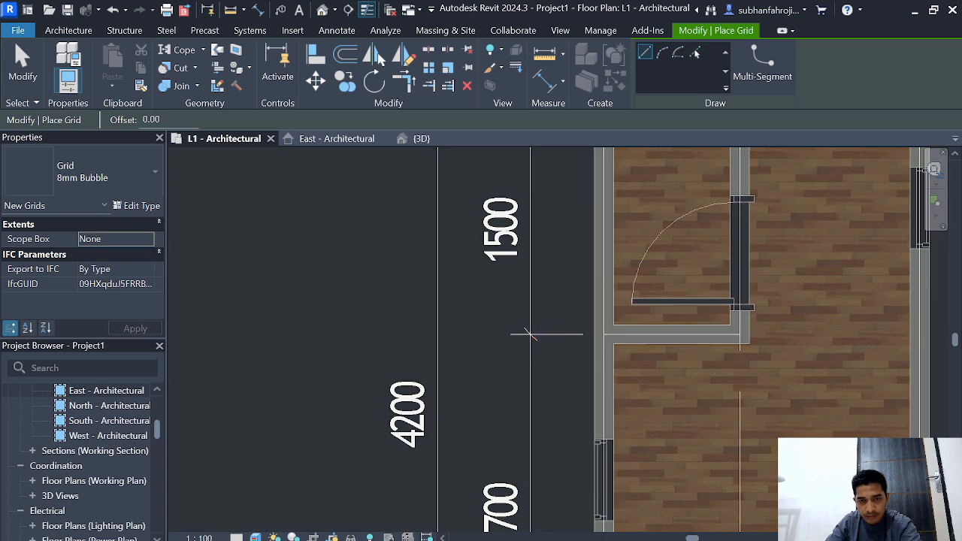
pyautogui.click(544, 350)
pyautogui.press('Escape')
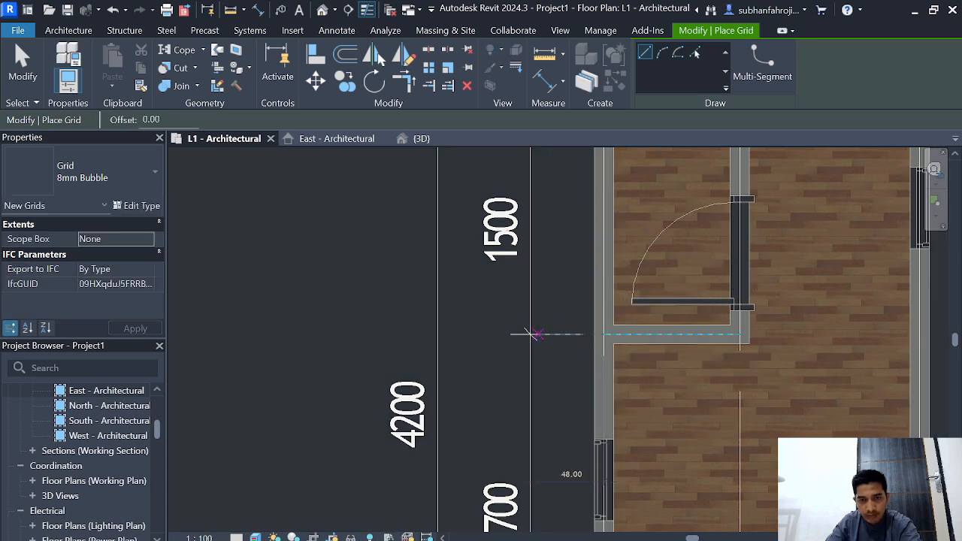
pyautogui.scroll(-1, 534, 333)
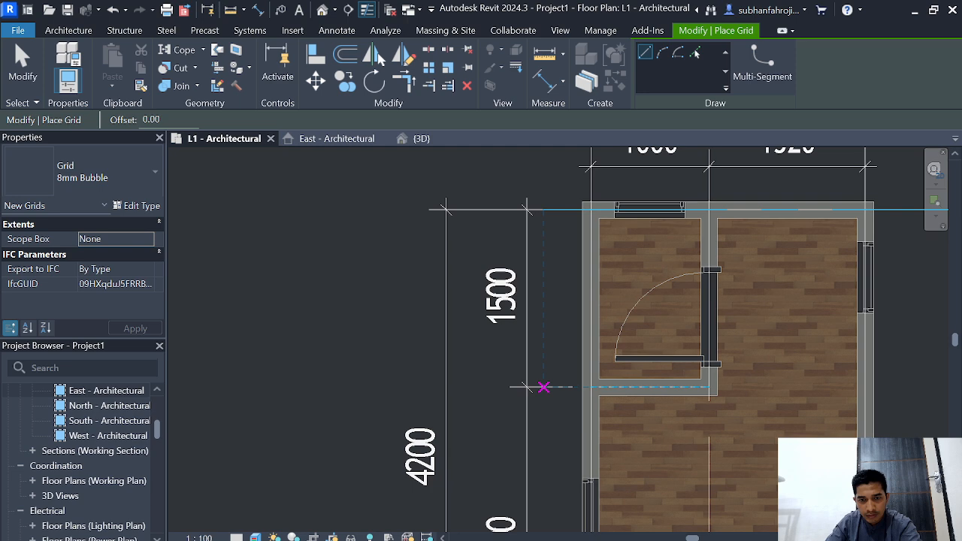
pyautogui.click(544, 387)
pyautogui.moveTo(911, 386); pyautogui.dragTo(628, 402, button='middle')
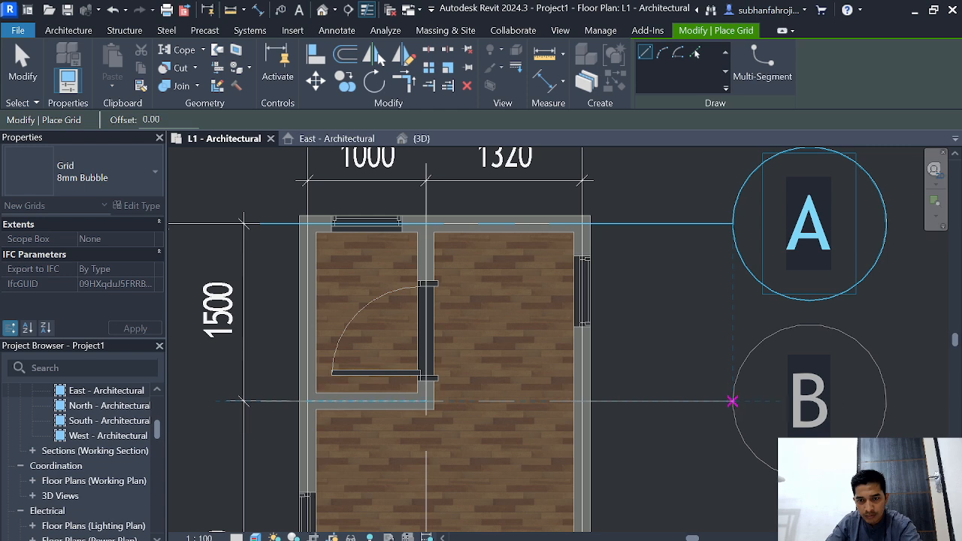
pyautogui.click(731, 401)
# Step: Draw a horizontal grid line along the front wall with the entrance door, with both ends aligned to the horizontal grids above
pyautogui.scroll(-2, 848, 250)
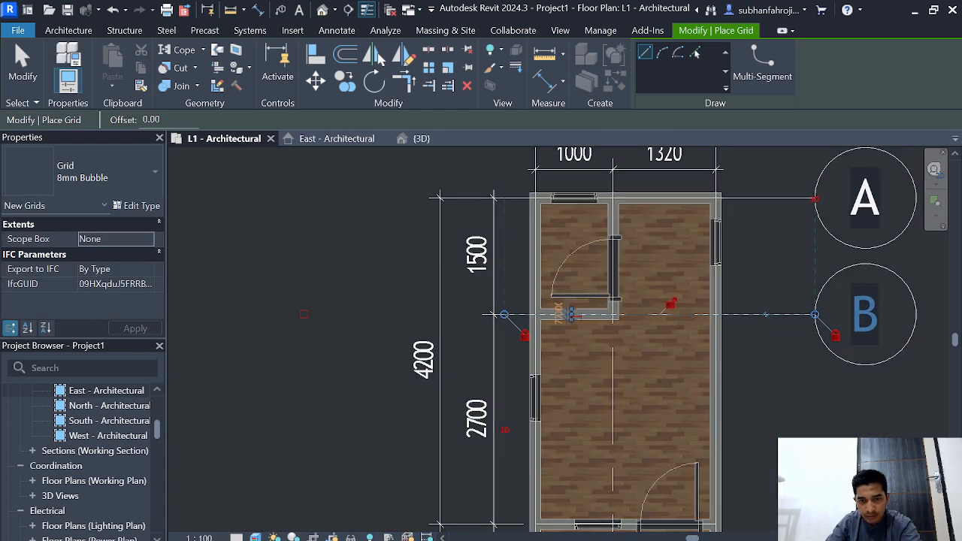
pyautogui.moveTo(504, 509); pyautogui.dragTo(530, 401, button='middle')
pyautogui.scroll(4, 531, 401)
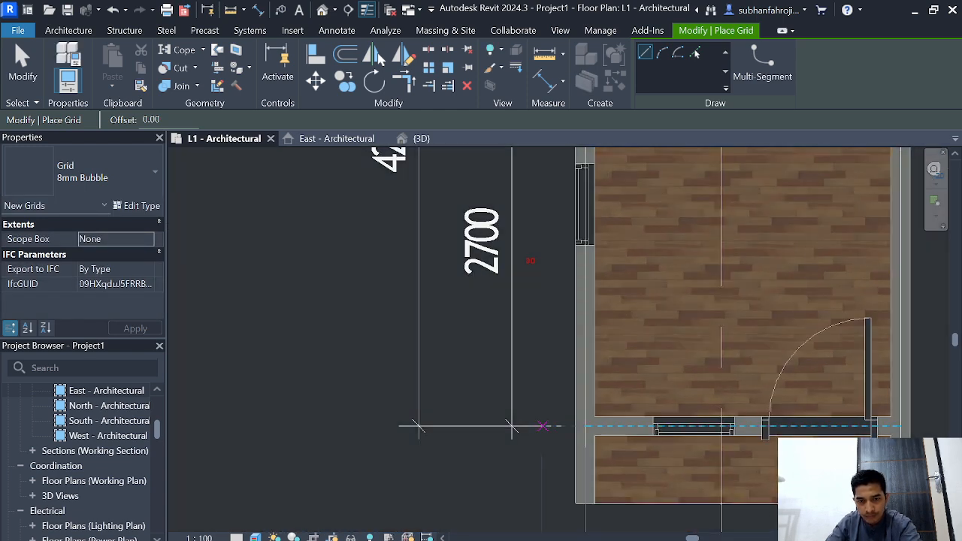
pyautogui.click(531, 426)
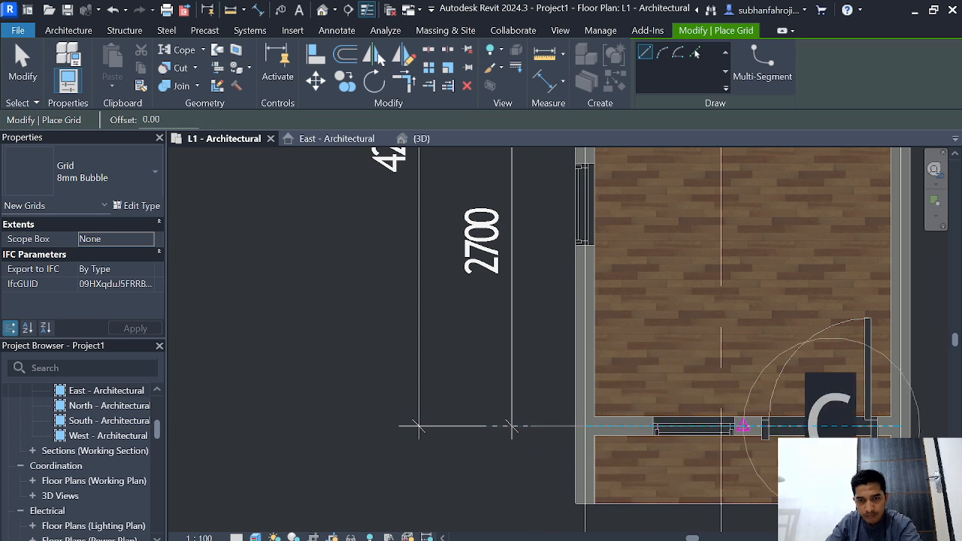
pyautogui.scroll(-1, 859, 426)
pyautogui.moveTo(859, 426); pyautogui.dragTo(563, 458, button='middle')
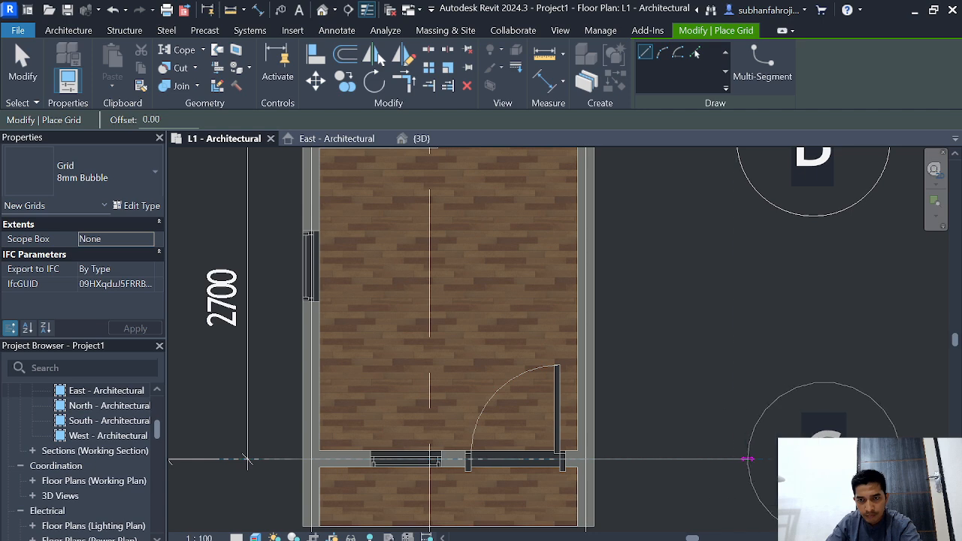
pyautogui.click(248, 460)
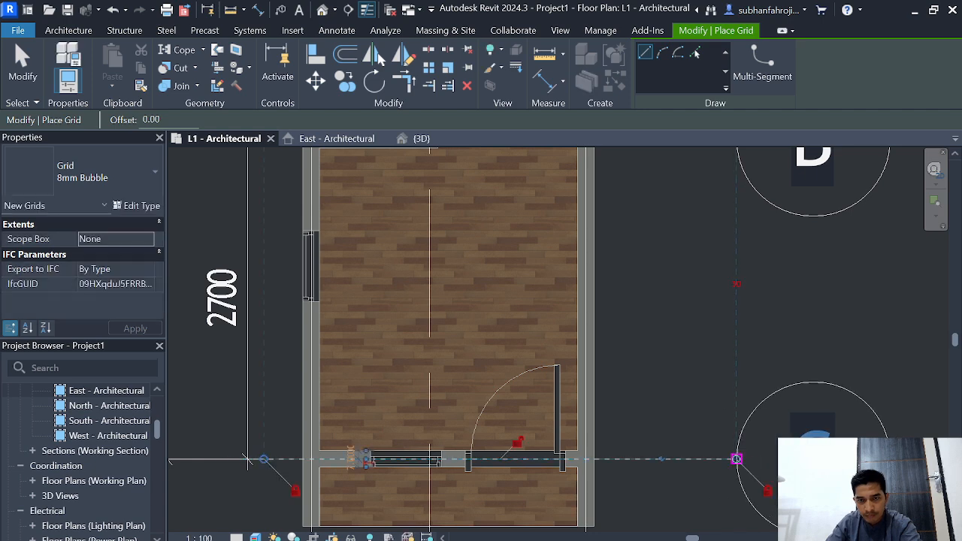
# Step: Draw a horizontal grid line along the porch's front edge, with both ends aligned to the other horizontal grids
pyautogui.scroll(-1, 698, 462)
pyautogui.moveTo(698, 462); pyautogui.dragTo(738, 392, button='middle')
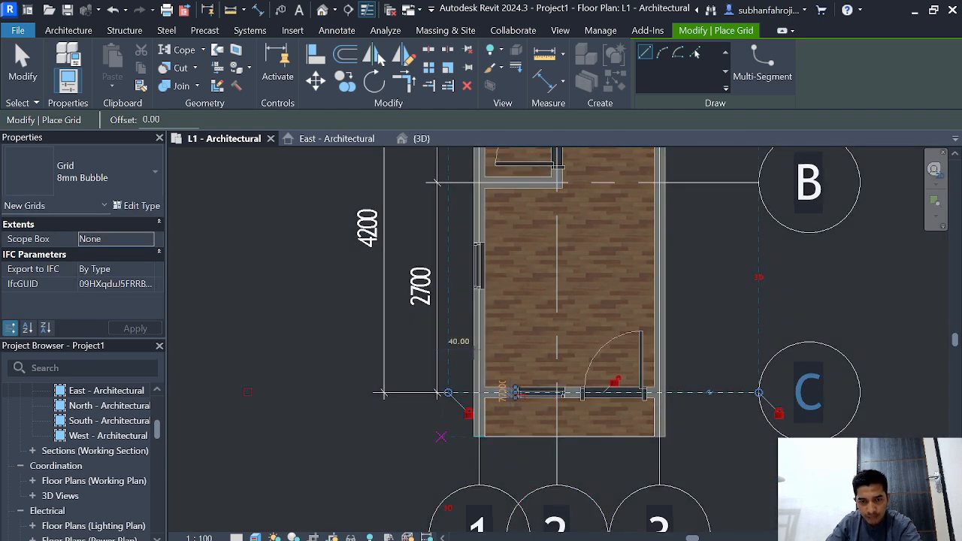
pyautogui.scroll(1, 382, 393)
pyautogui.click(449, 436)
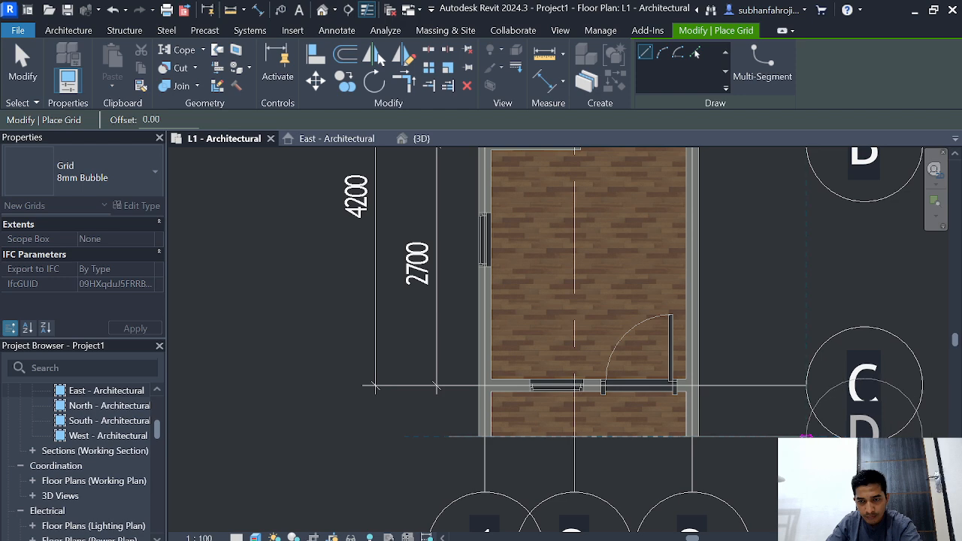
pyautogui.click(806, 436)
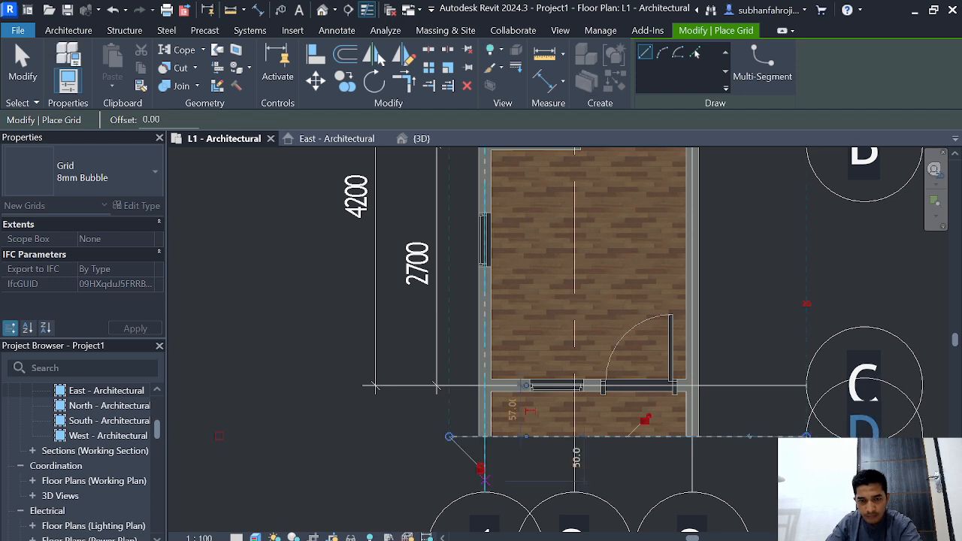
pyautogui.scroll(2, 421, 502)
pyautogui.scroll(3, 448, 446)
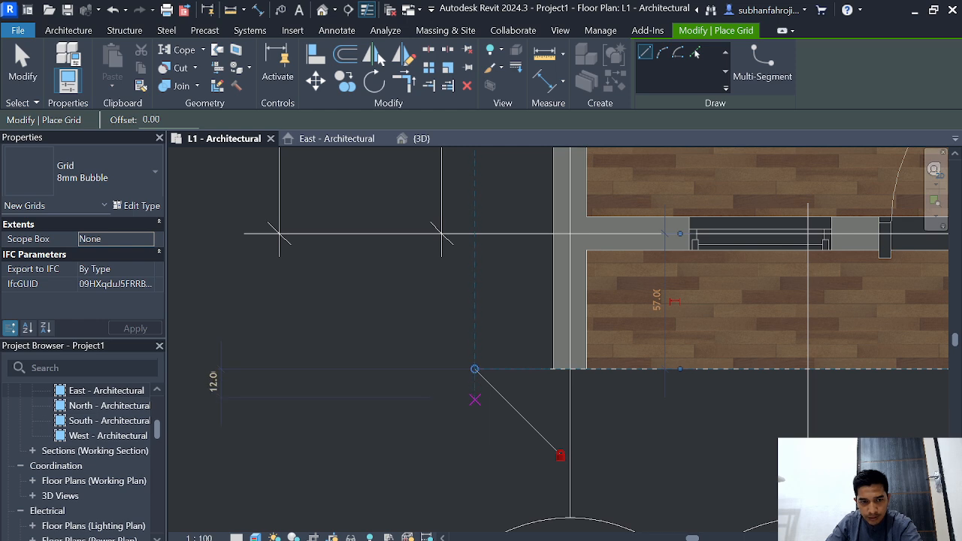
# Step: Draw a horizontal grid line 20.0 in front of the porch-edge grid, with both ends aligned to the other horizontal grids
pyautogui.click(474, 406)
pyautogui.click(474, 416)
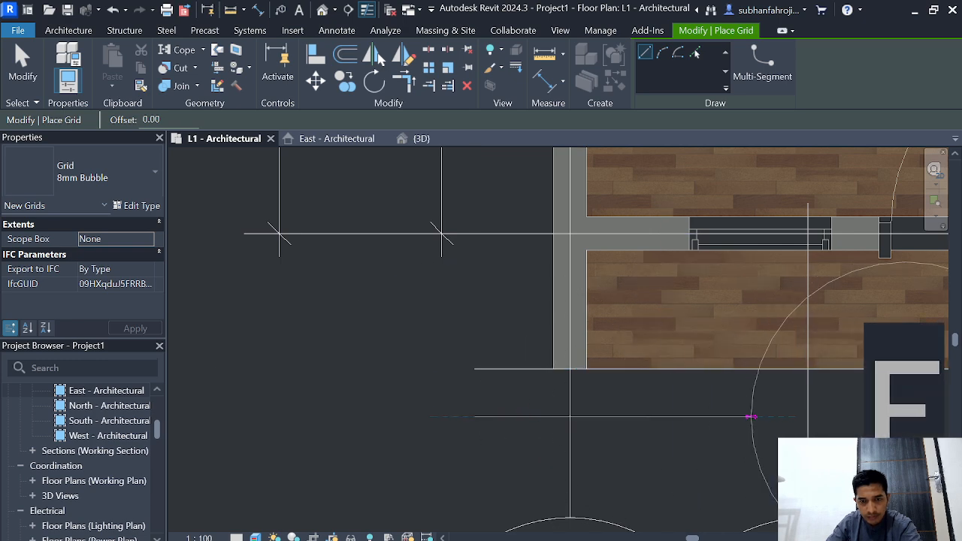
pyautogui.scroll(-2, 749, 416)
pyautogui.moveTo(749, 416); pyautogui.dragTo(451, 450, button='middle')
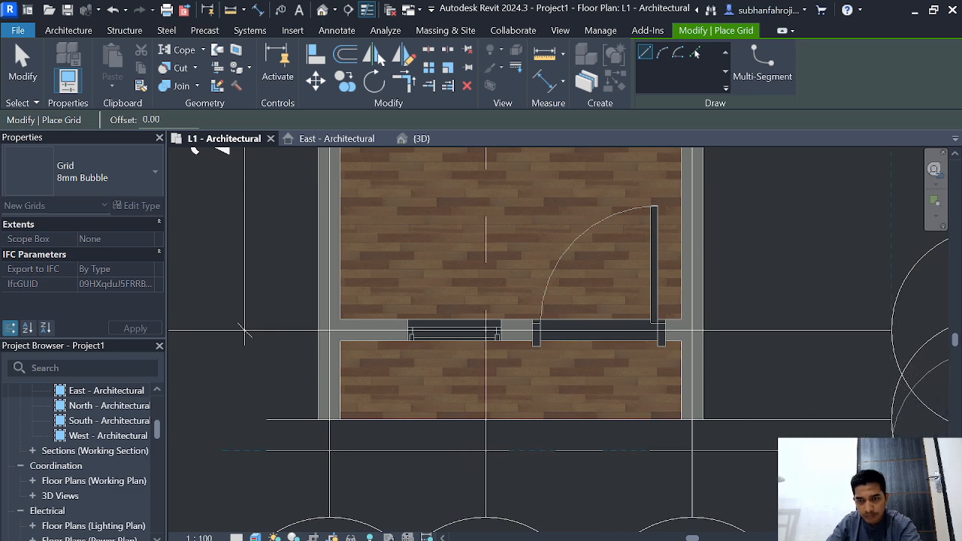
pyautogui.click(891, 451)
pyautogui.scroll(-1, 891, 451)
pyautogui.moveTo(890, 451); pyautogui.dragTo(652, 470, button='middle')
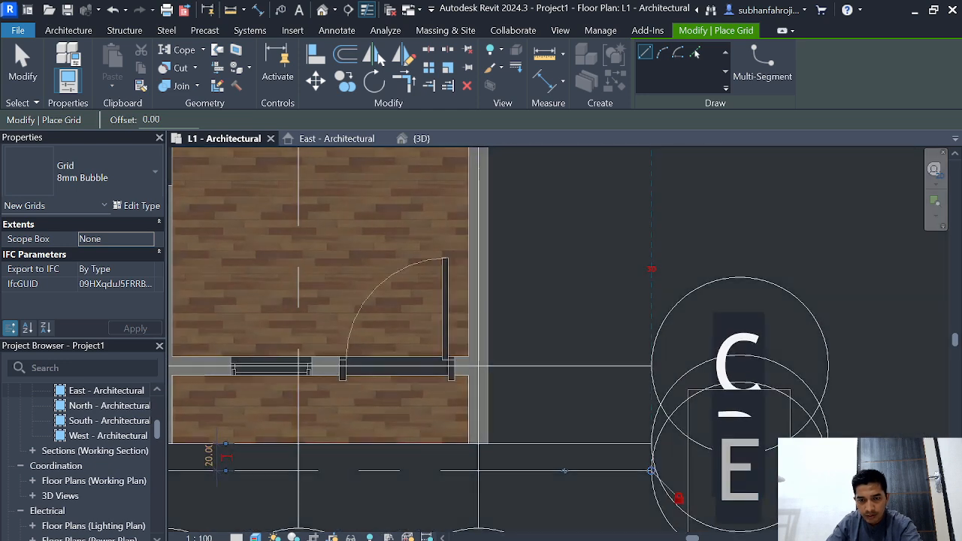
# Step: Name the new grid line in front of the porch D'
pyautogui.click(740, 469)
pyautogui.write('D')
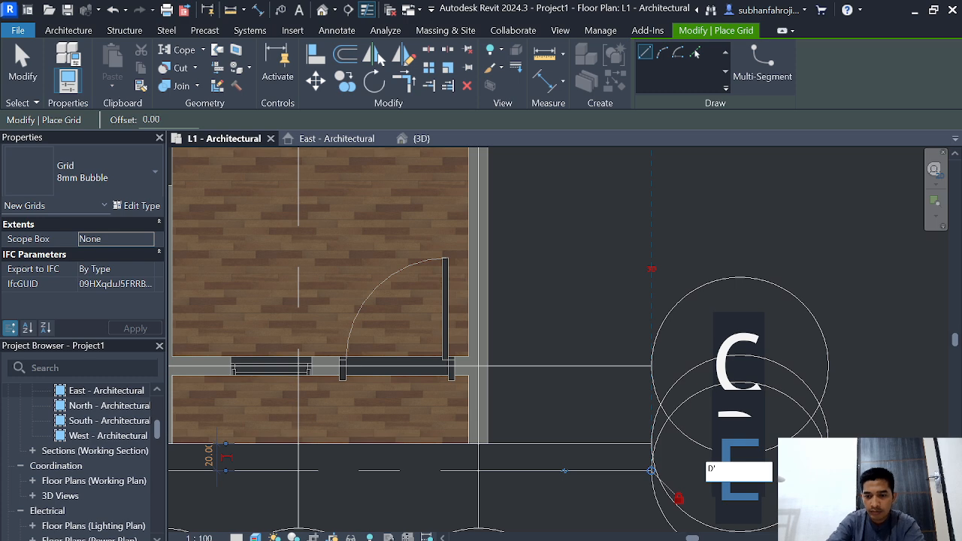
pyautogui.write("'")
pyautogui.press('Return')
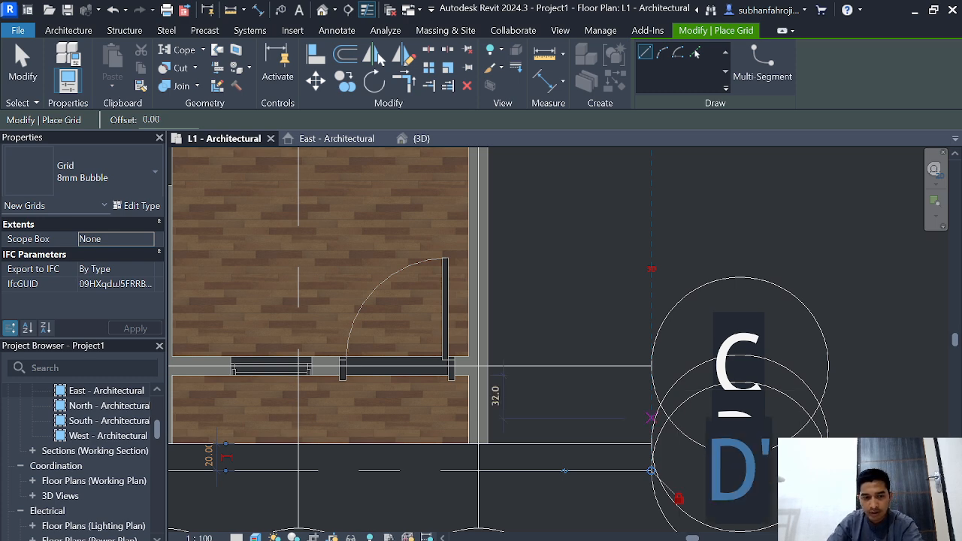
pyautogui.press('Escape')
# Step: Add an elbow to grid D' to shift its bubble away from the bubble of grid D
pyautogui.click(582, 471)
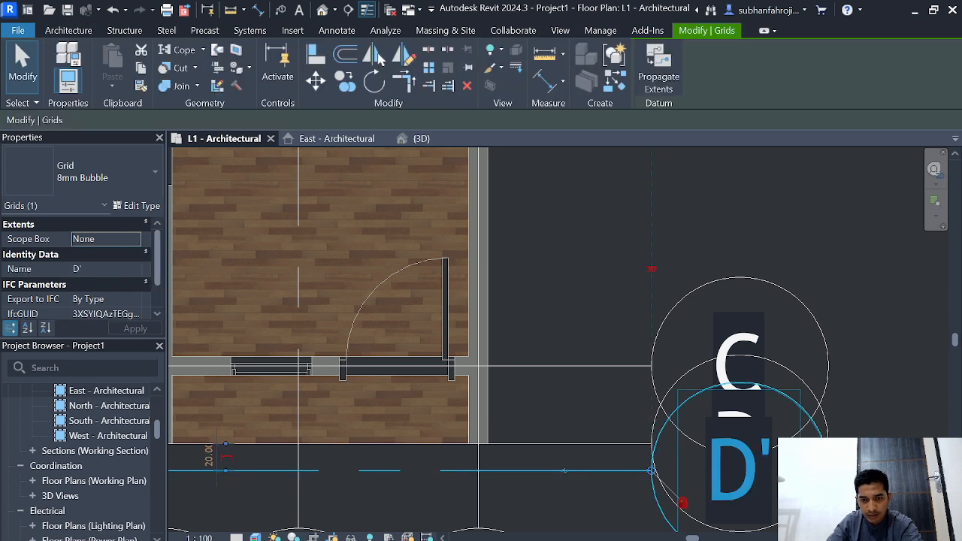
pyautogui.click(568, 471)
pyautogui.scroll(-1, 585, 484)
pyautogui.scroll(2, 585, 487)
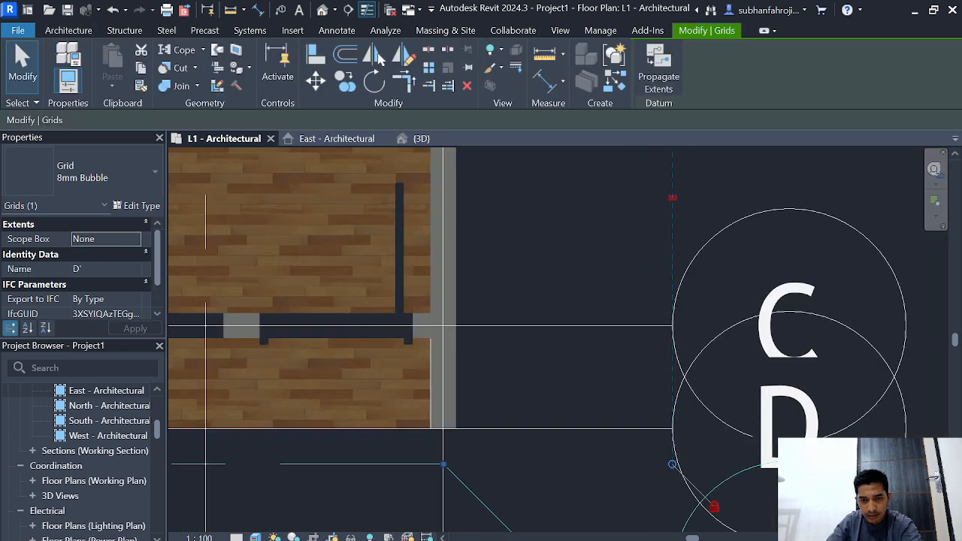
pyautogui.press('Escape')
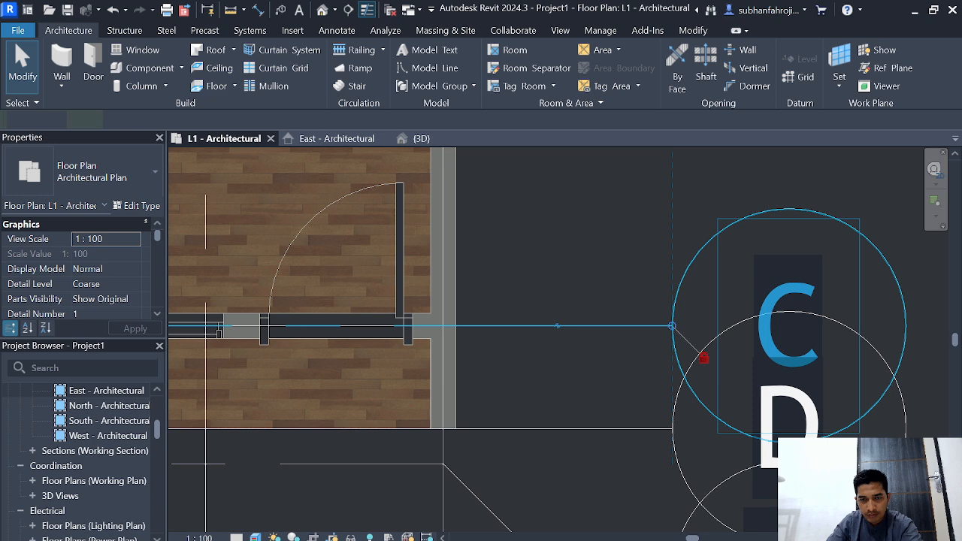
# Step: Add an elbow to grid C and move its bubble upward, clear of the bubble of grid D
pyautogui.click(594, 326)
pyautogui.click(557, 325)
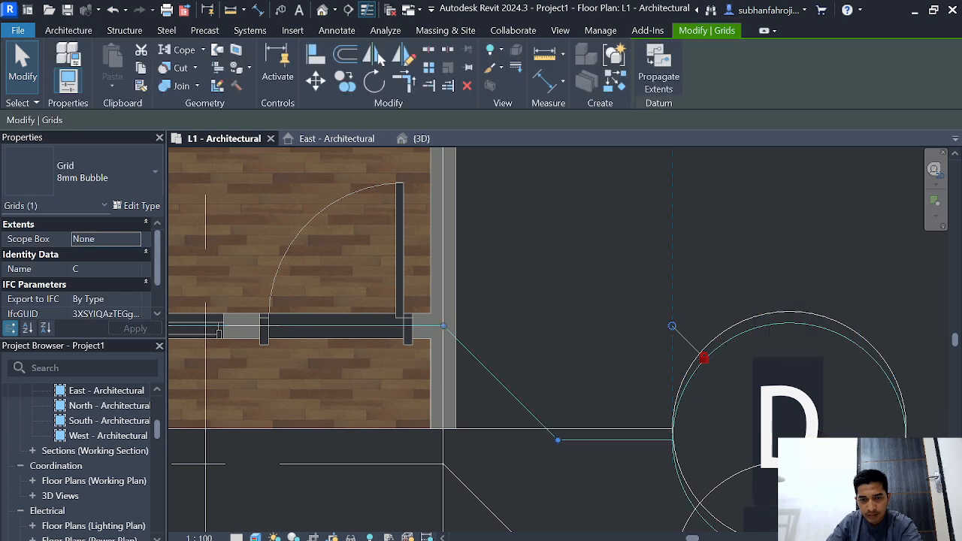
pyautogui.moveTo(557, 440); pyautogui.dragTo(557, 208)
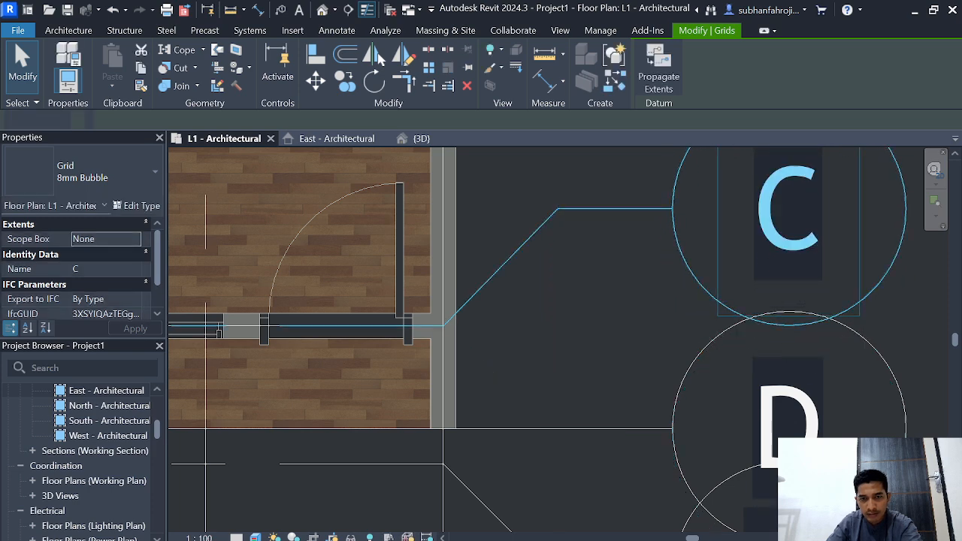
pyautogui.press('Escape')
# Step: Set the L1 floor plan's view scale to 1 : 50
pyautogui.scroll(-8, 606, 328)
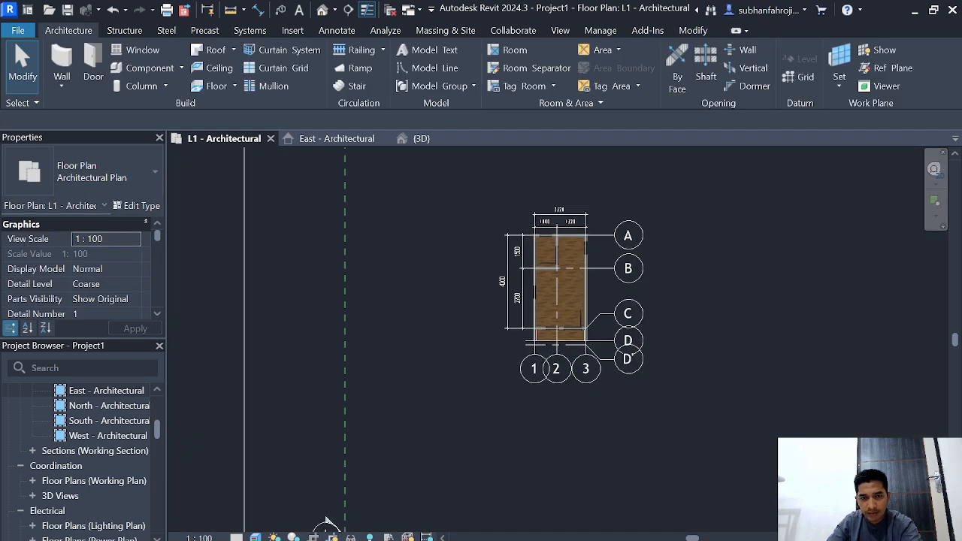
pyautogui.scroll(3, 587, 475)
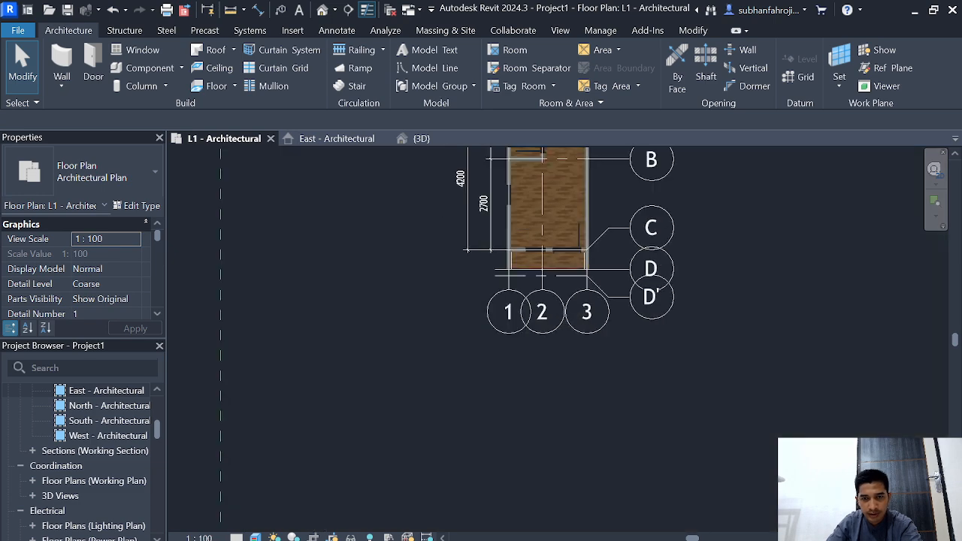
pyautogui.scroll(-1, 587, 465)
pyautogui.moveTo(587, 454); pyautogui.dragTo(574, 527, button='middle')
pyautogui.click(199, 537)
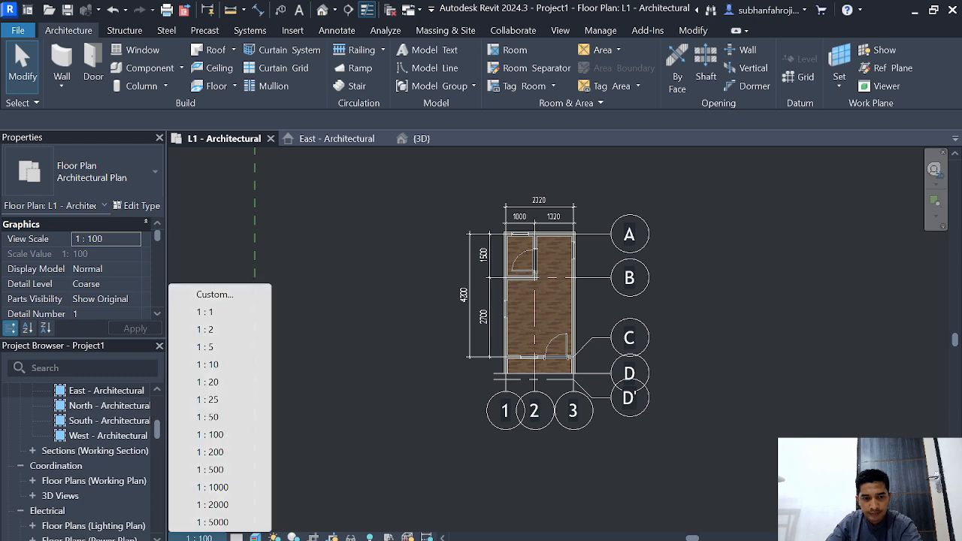
pyautogui.click(218, 417)
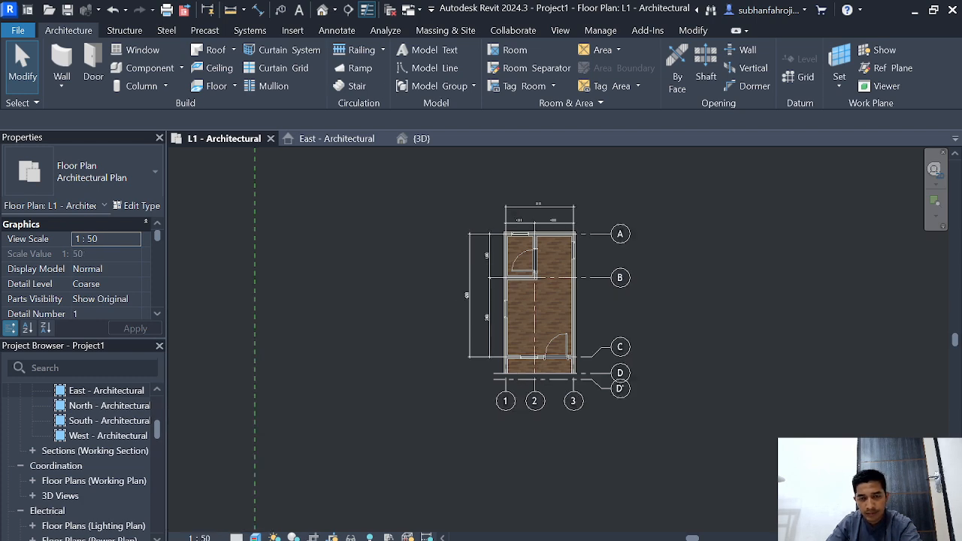
pyautogui.scroll(-1, 719, 342)
pyautogui.scroll(2, 719, 343)
pyautogui.moveTo(719, 343); pyautogui.dragTo(686, 397, button='middle')
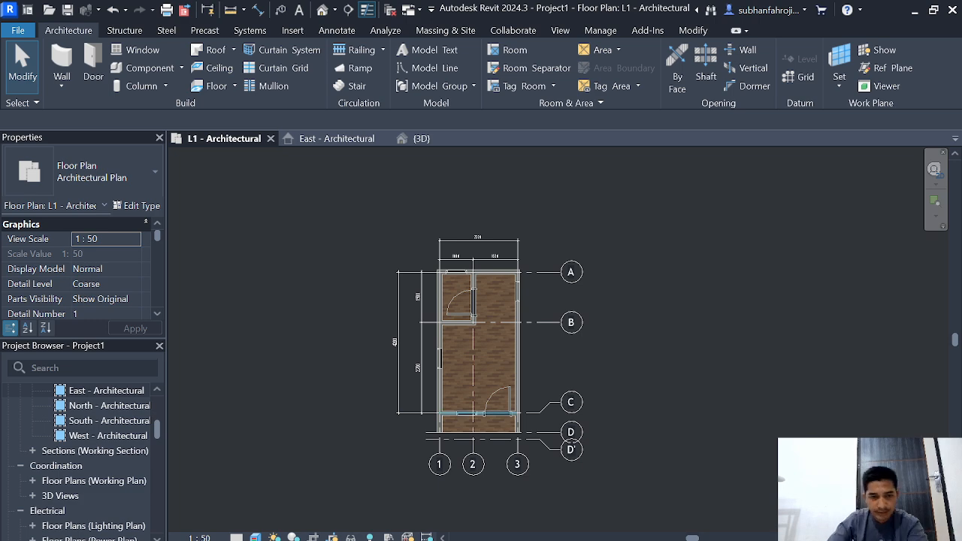
# Step: Search the project views for "NORT" and open the North - Architectural elevation
pyautogui.click(106, 390)
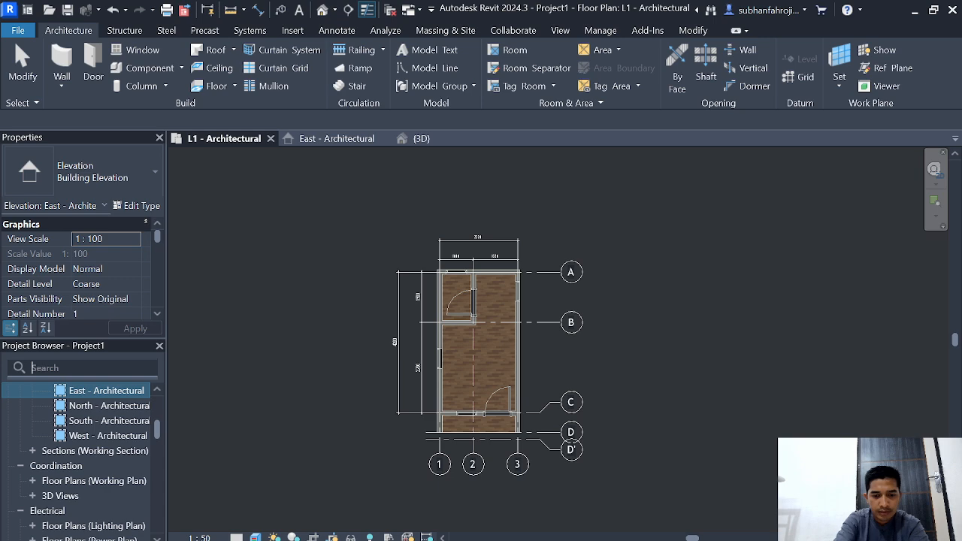
pyautogui.write('NORT')
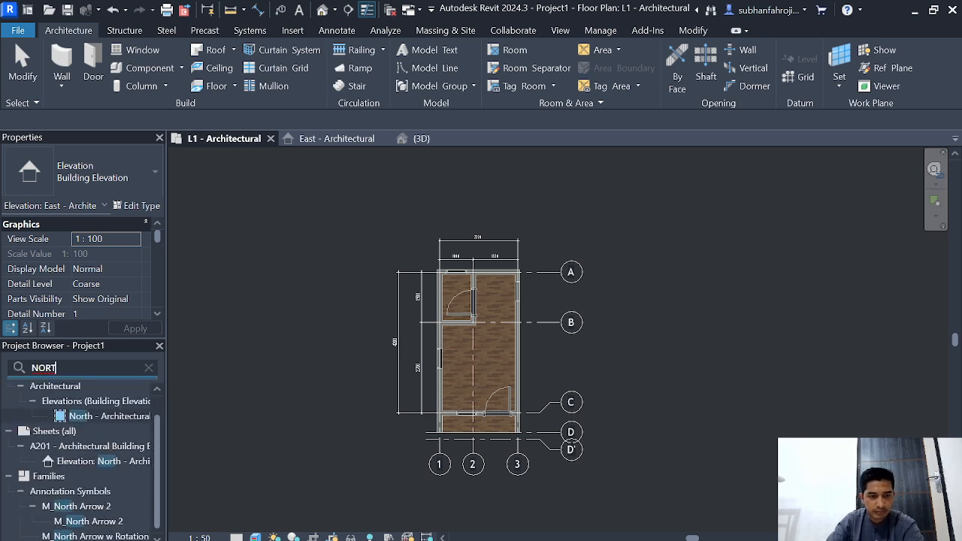
pyautogui.doubleClick(105, 416)
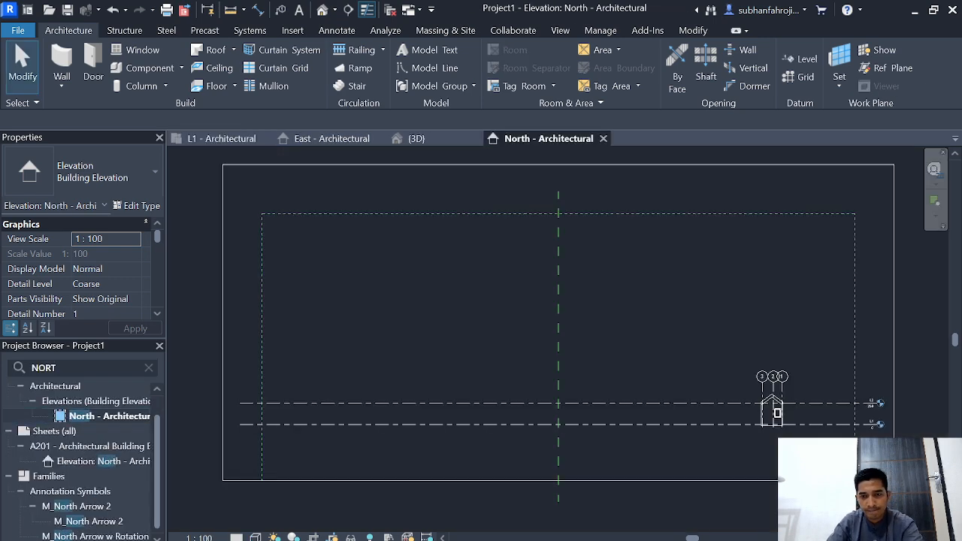
# Step: Examine the gable roof, its eave ends and the grid lines 1 to 3 in the north elevation
pyautogui.scroll(5, 879, 394)
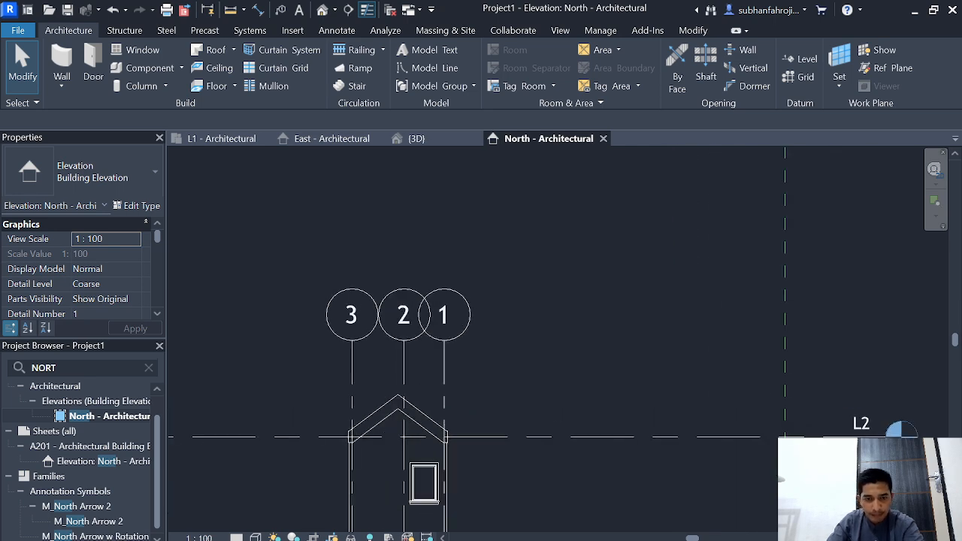
pyautogui.scroll(3, 517, 388)
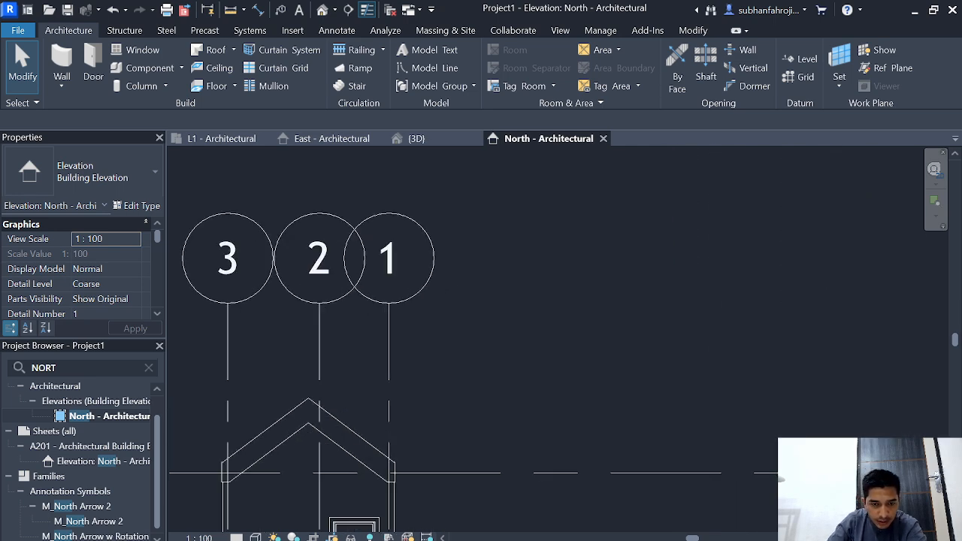
pyautogui.scroll(-1, 469, 392)
pyautogui.moveTo(460, 407); pyautogui.dragTo(510, 346, button='middle')
pyautogui.scroll(3, 511, 346)
pyautogui.scroll(-2, 478, 361)
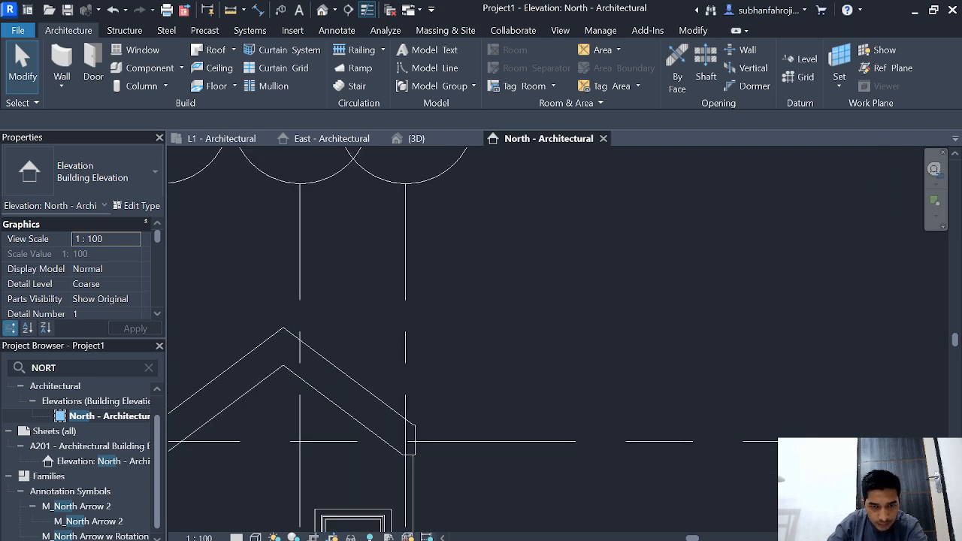
pyautogui.scroll(3, 314, 433)
pyautogui.moveTo(314, 433); pyautogui.dragTo(335, 420, button='middle')
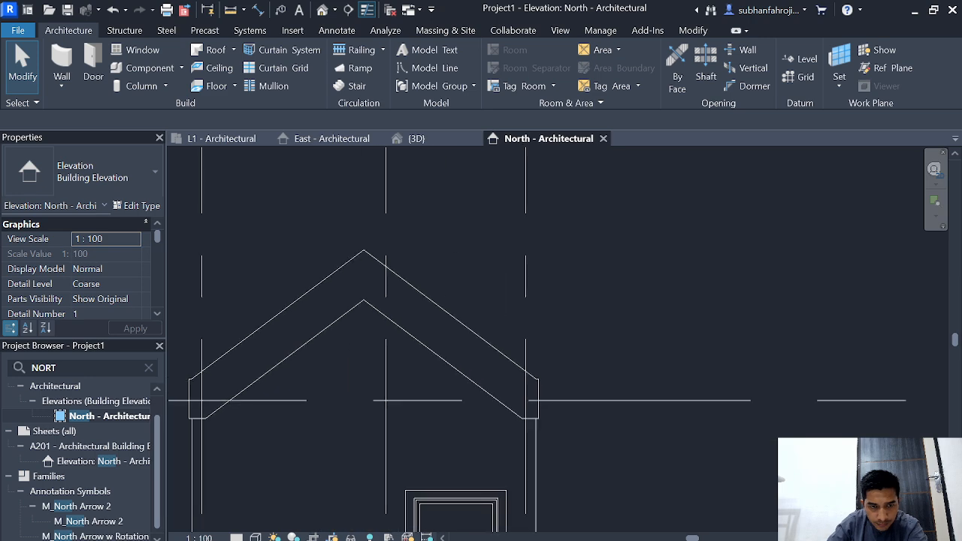
pyautogui.scroll(2, 582, 323)
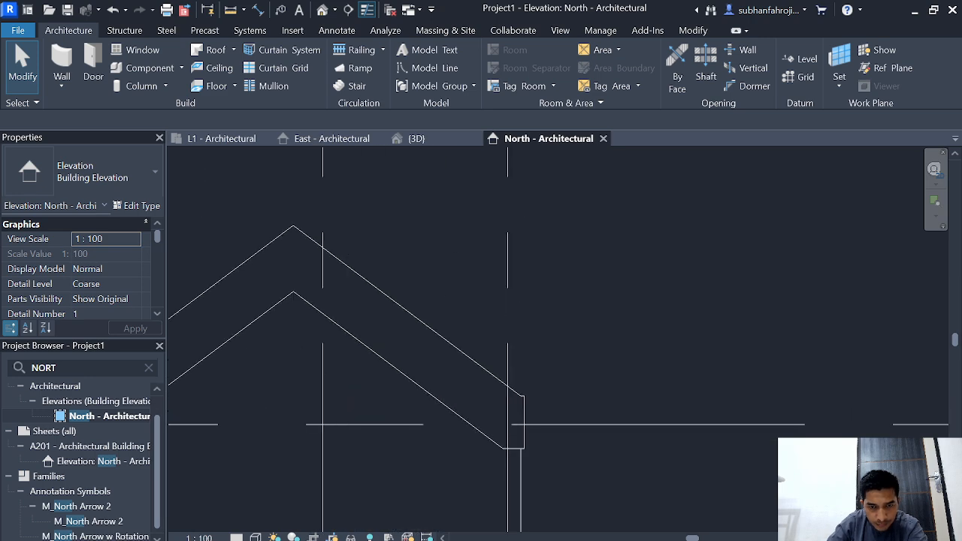
pyautogui.scroll(-5, 657, 299)
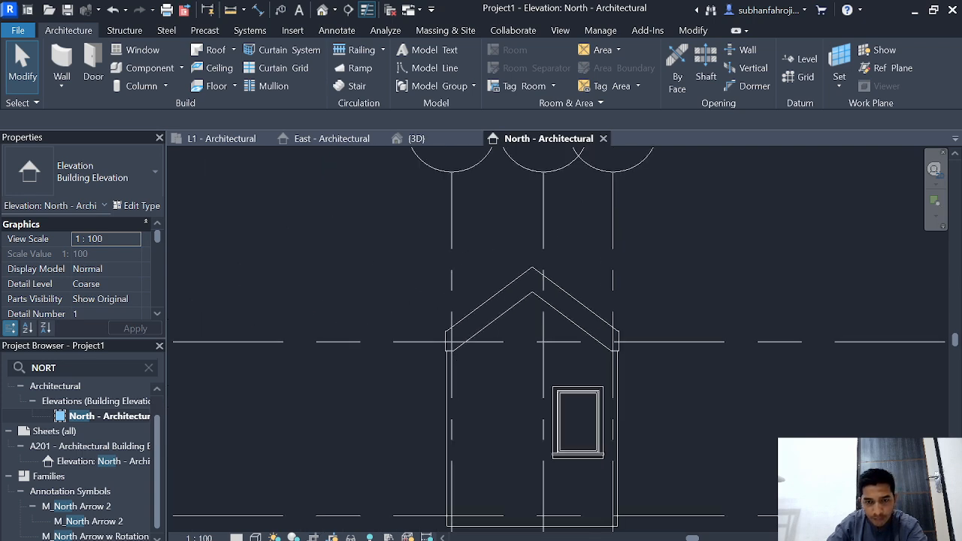
pyautogui.scroll(-1, 653, 285)
pyautogui.moveTo(654, 285); pyautogui.dragTo(650, 295, button='middle')
pyautogui.scroll(2, 649, 293)
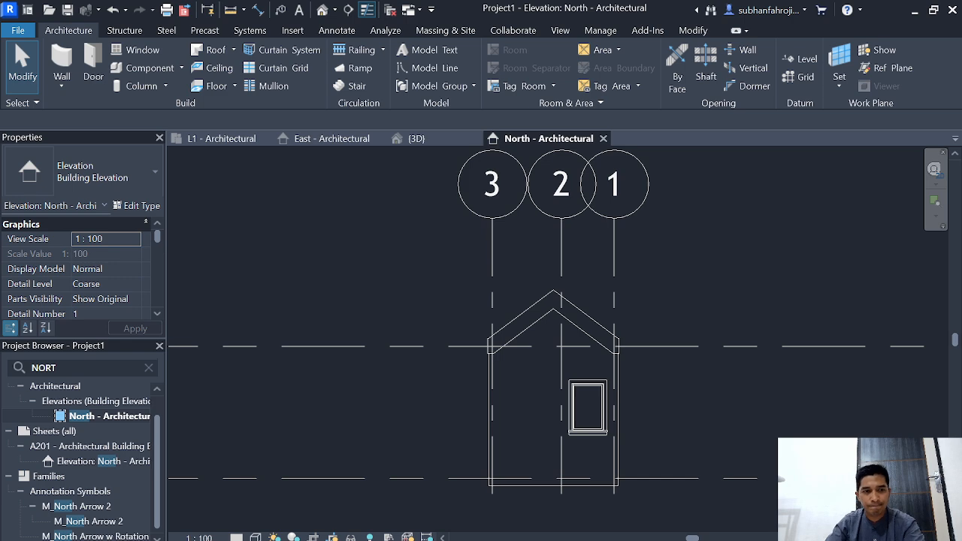
# Step: Create an in-place model in the Walls category and name it FASAD
pyautogui.click(181, 67)
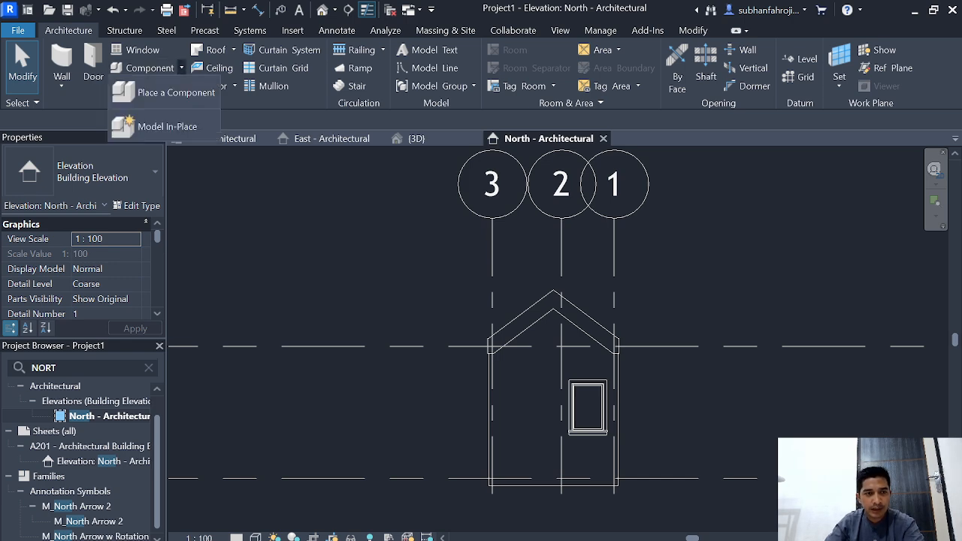
pyautogui.click(165, 126)
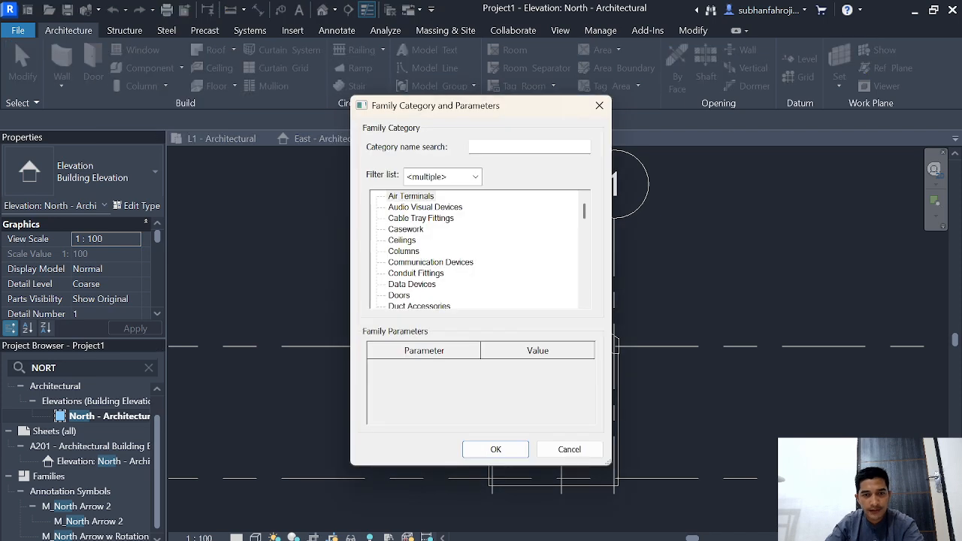
pyautogui.click(523, 146)
pyautogui.write('WAL')
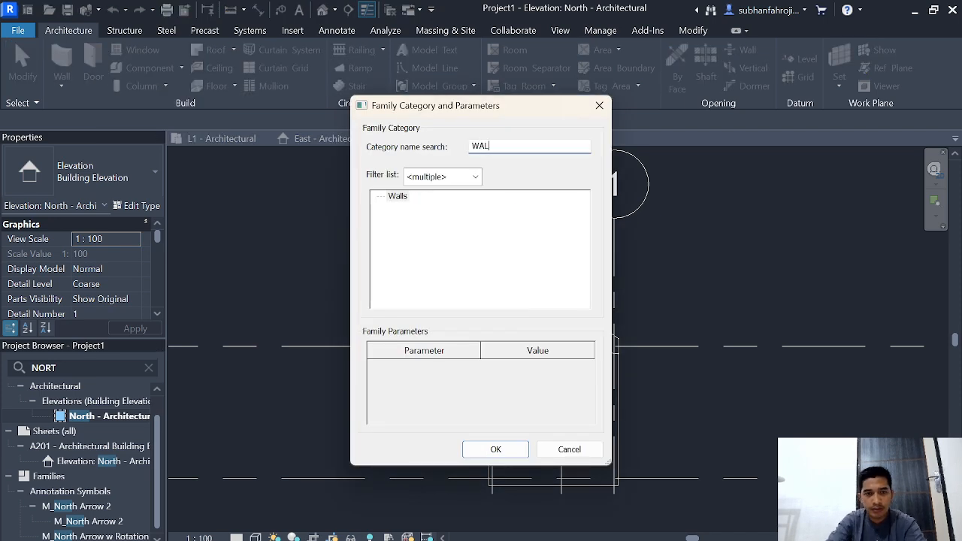
pyautogui.click(398, 196)
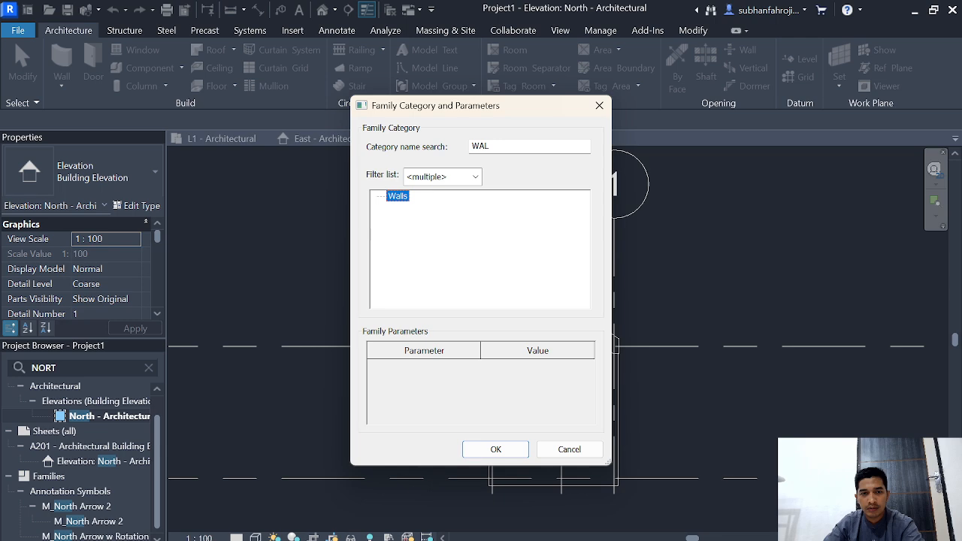
pyautogui.press('Return')
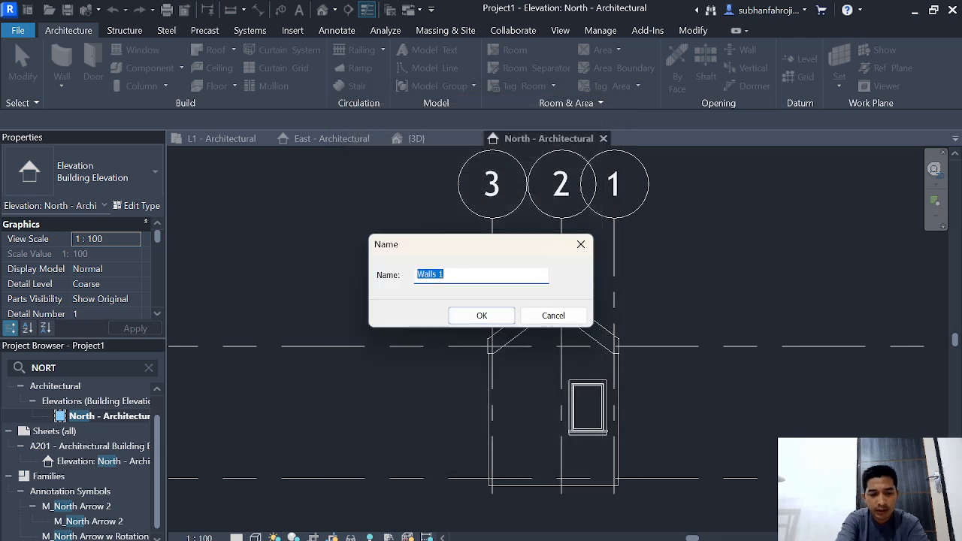
pyautogui.write('FASAD')
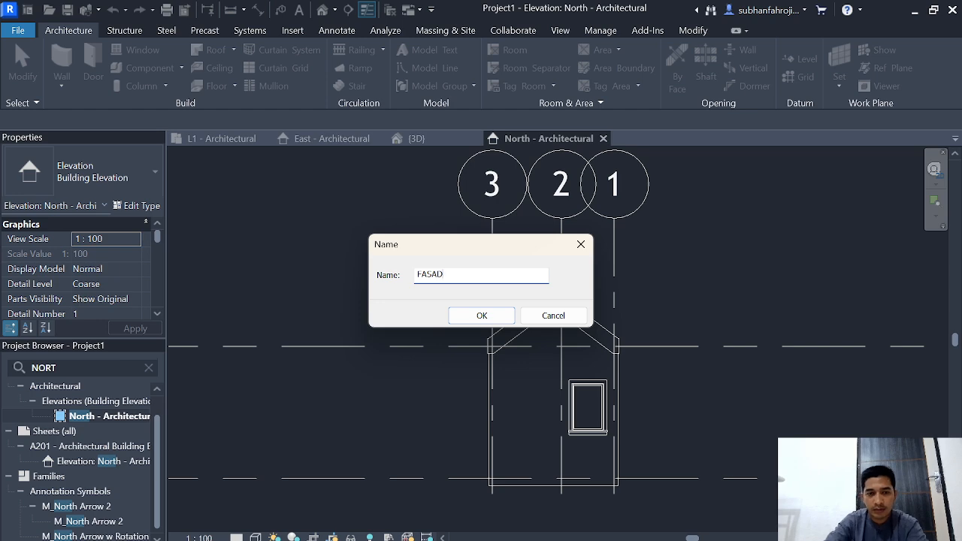
pyautogui.press('Return')
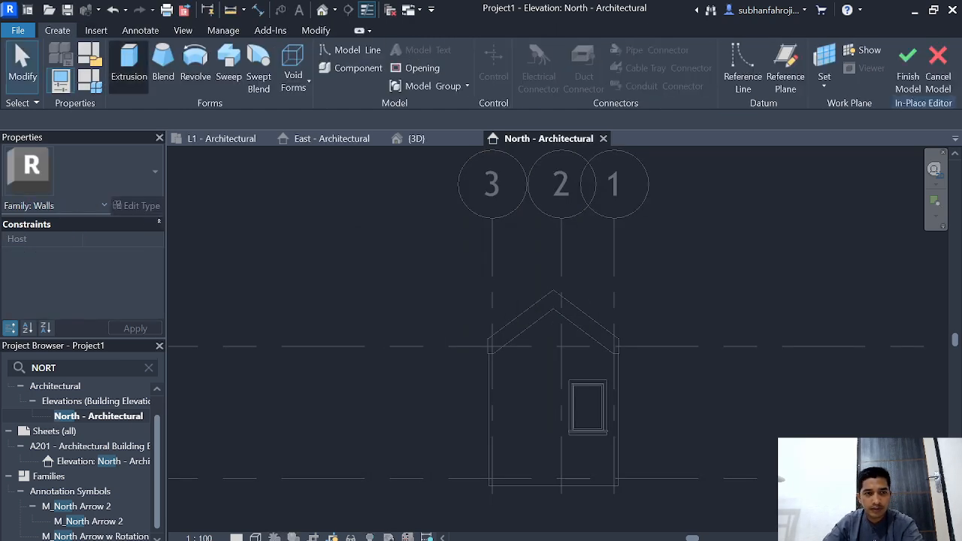
# Step: Start an extrusion for the in-place wall with Grid : D' as its named work plane
pyautogui.click(129, 64)
pyautogui.click(520, 287)
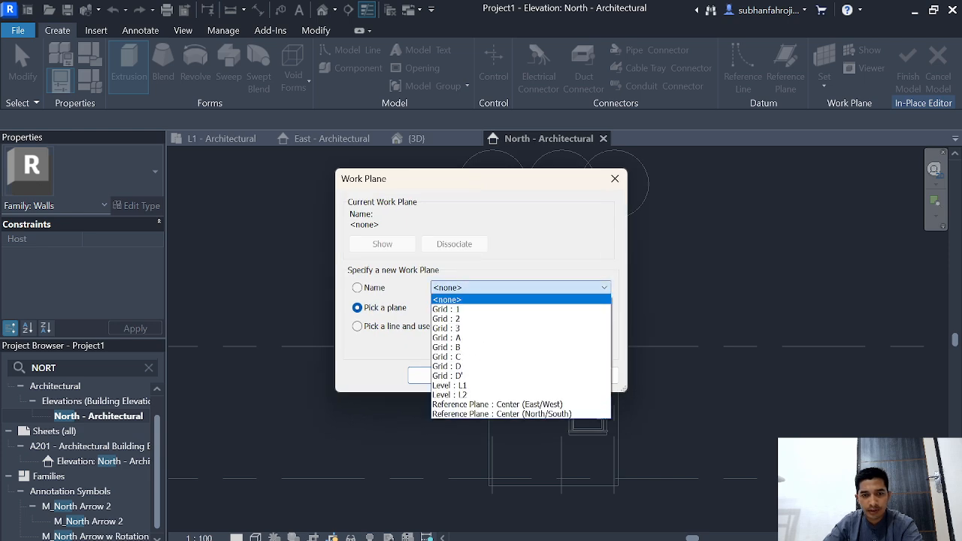
pyautogui.click(456, 376)
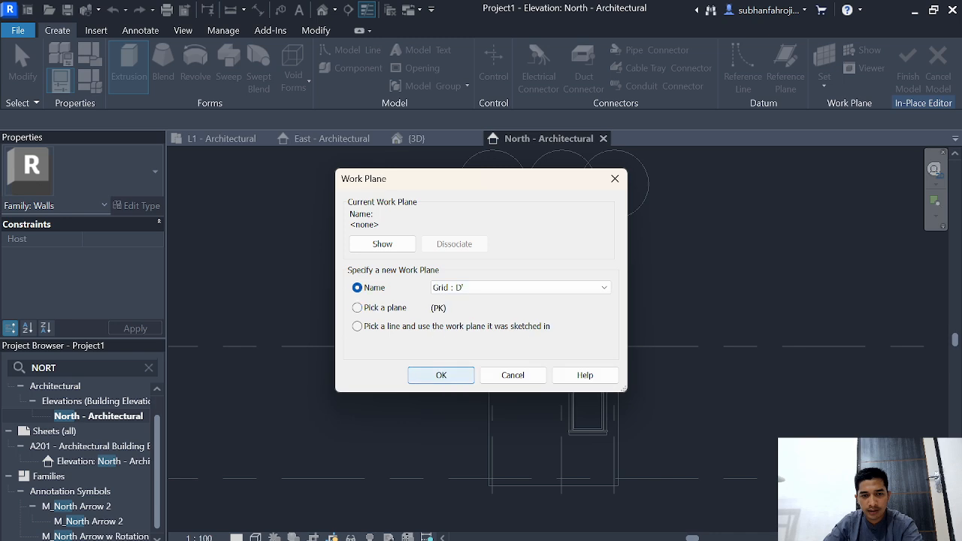
pyautogui.click(441, 374)
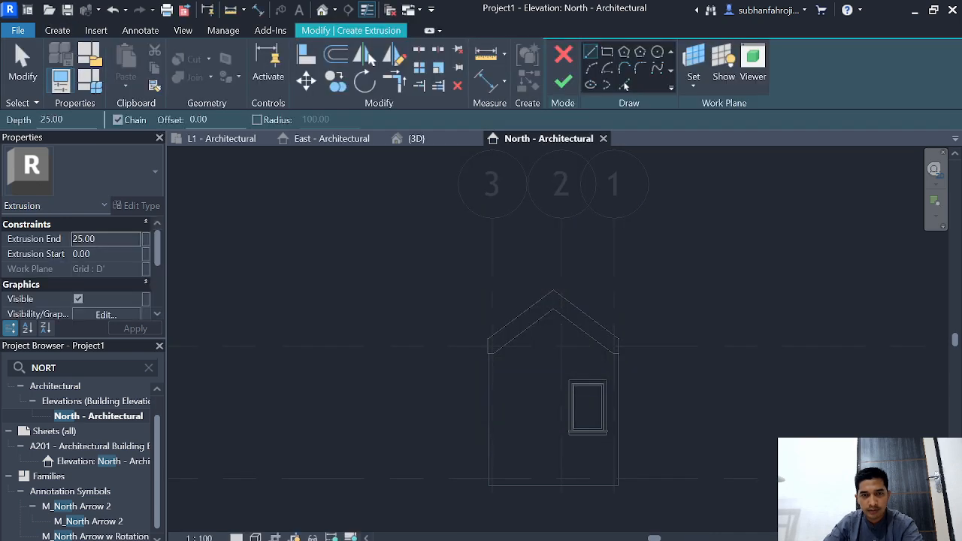
# Step: Sketch the profile from the intersection of grid 3 and level L1 out to the outer wall face and up to the eave
pyautogui.scroll(2, 630, 458)
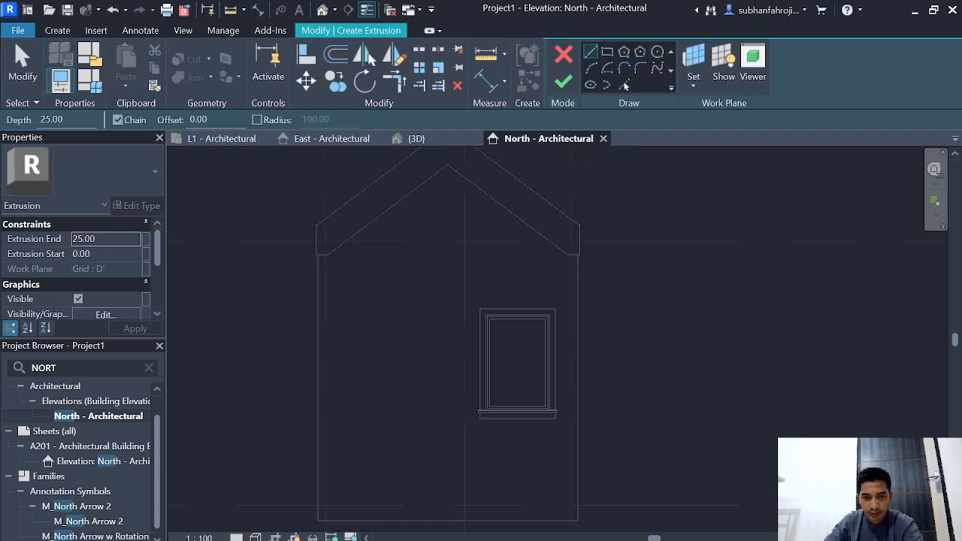
pyautogui.scroll(2, 629, 457)
pyautogui.moveTo(629, 457); pyautogui.dragTo(695, 444, button='middle')
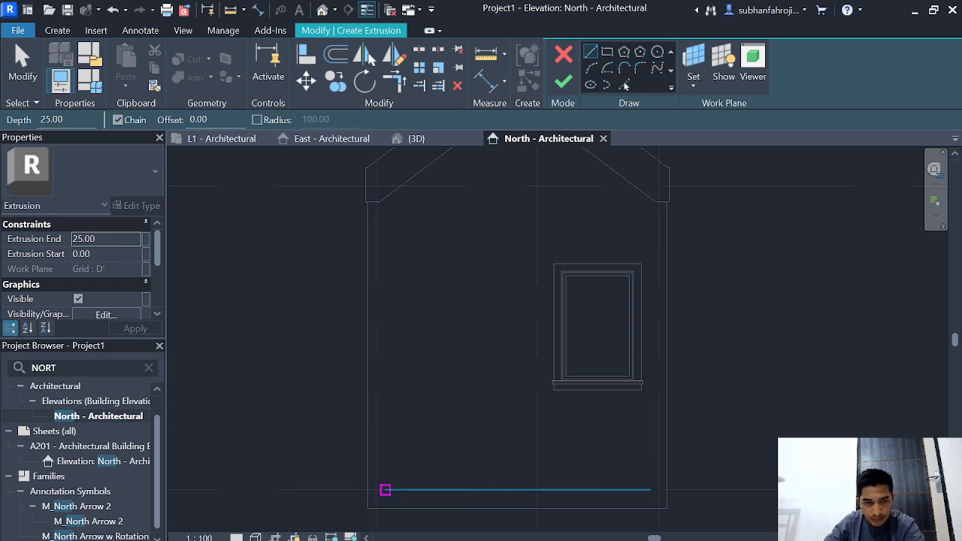
pyautogui.scroll(5, 386, 487)
pyautogui.scroll(-4, 386, 486)
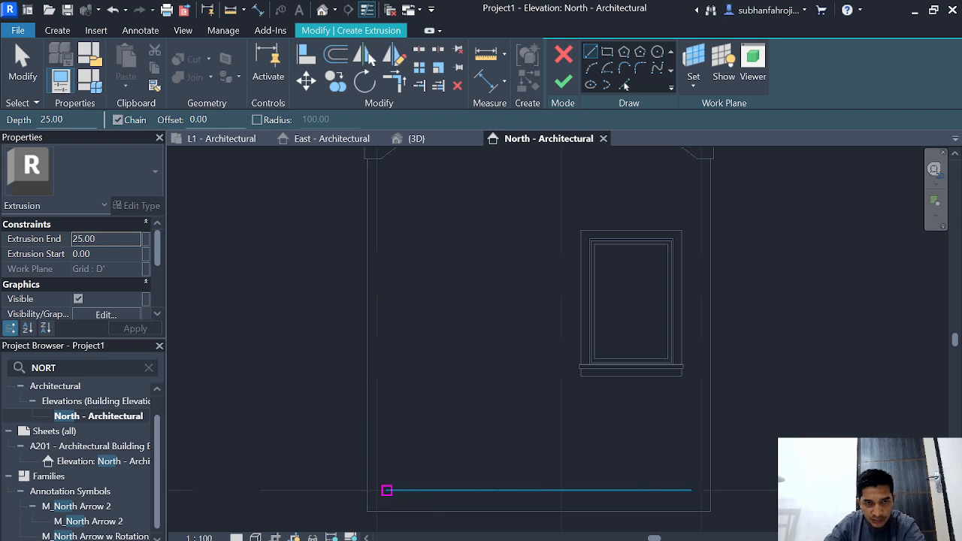
pyautogui.click(376, 490)
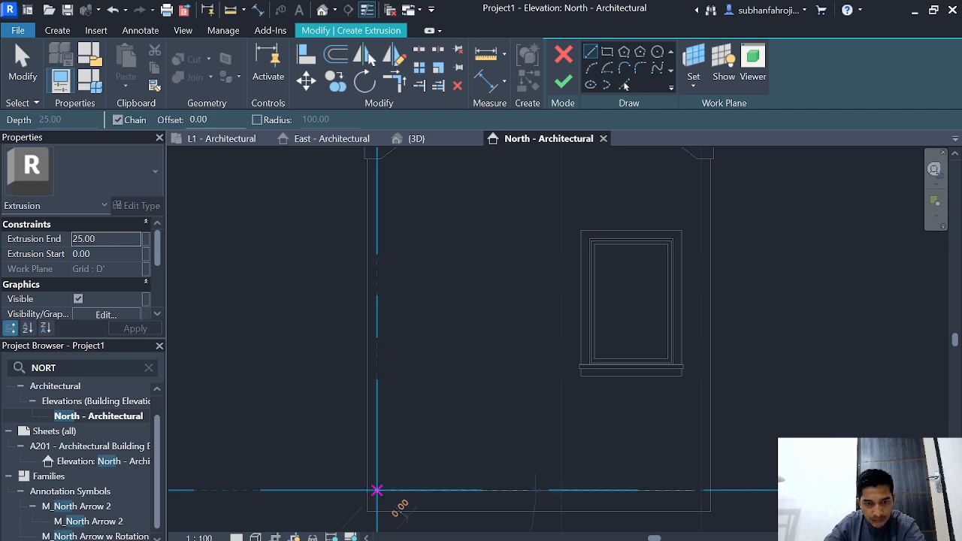
pyautogui.click(367, 490)
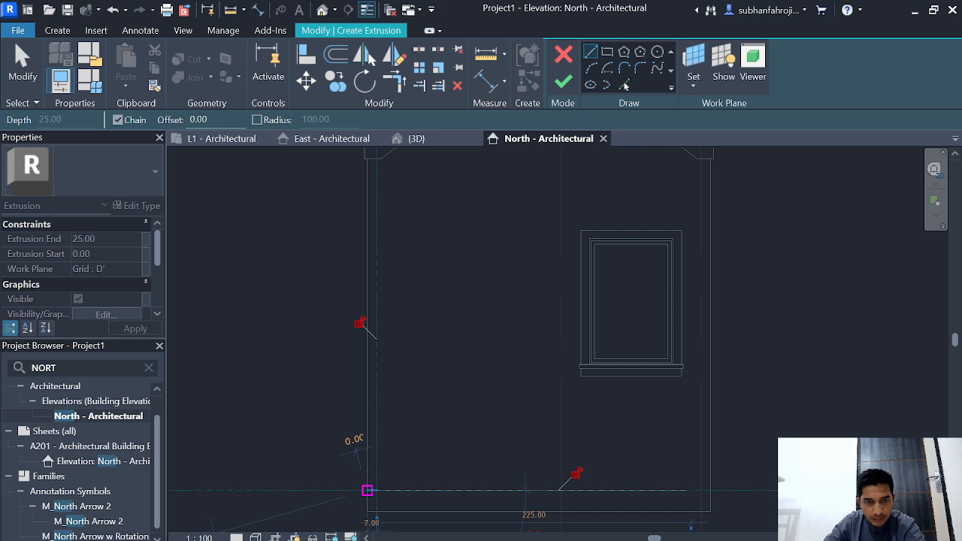
pyautogui.scroll(-1, 366, 199)
pyautogui.moveTo(367, 199); pyautogui.dragTo(356, 342, button='middle')
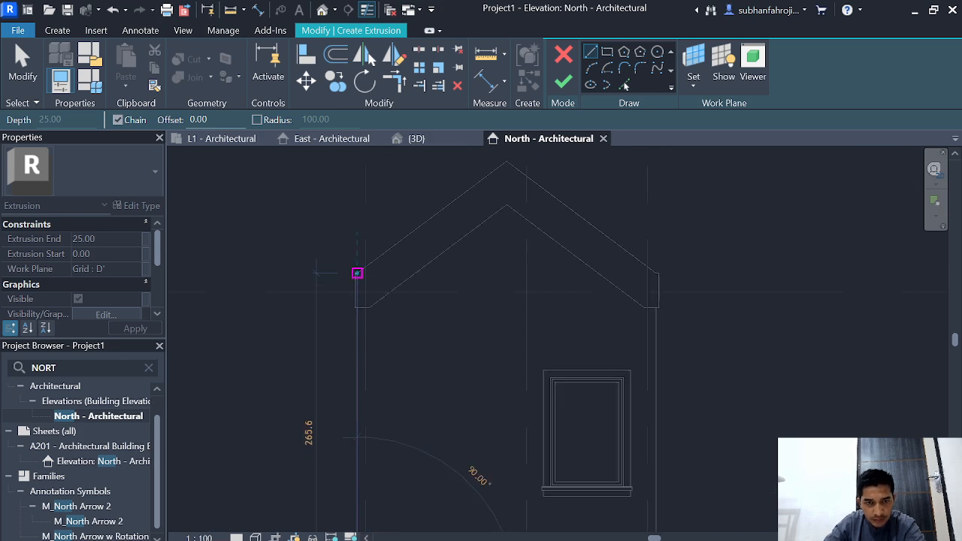
pyautogui.scroll(2, 356, 273)
pyautogui.click(355, 267)
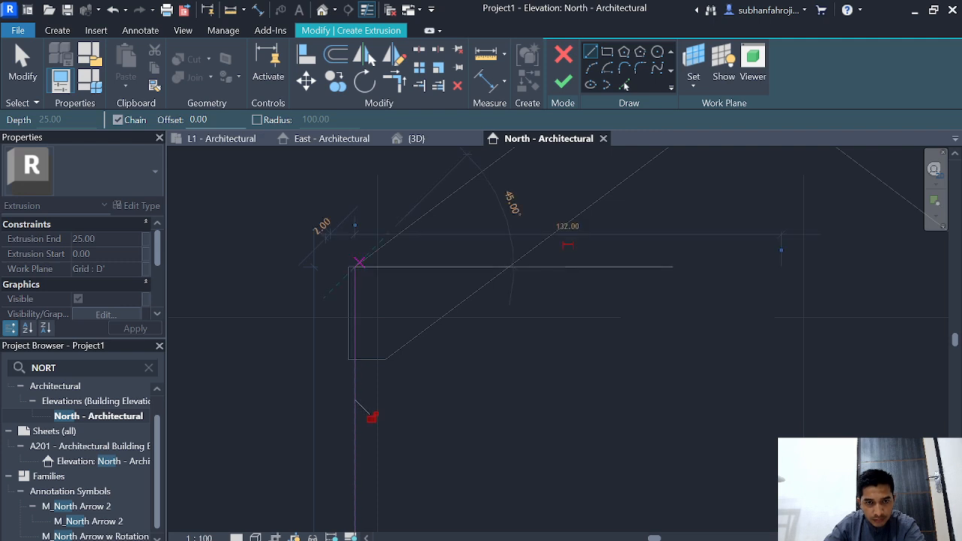
# Step: Continue the profile along both outer roof slopes over the ridge and down the outer wall face near grid 1 to its base
pyautogui.scroll(-1, 490, 173)
pyautogui.moveTo(490, 172); pyautogui.dragTo(304, 330, button='middle')
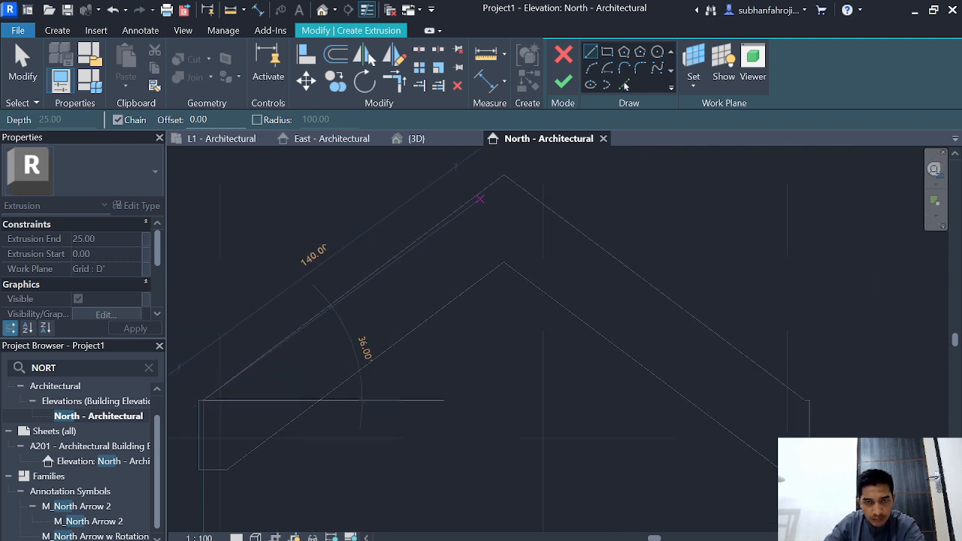
pyautogui.click(504, 175)
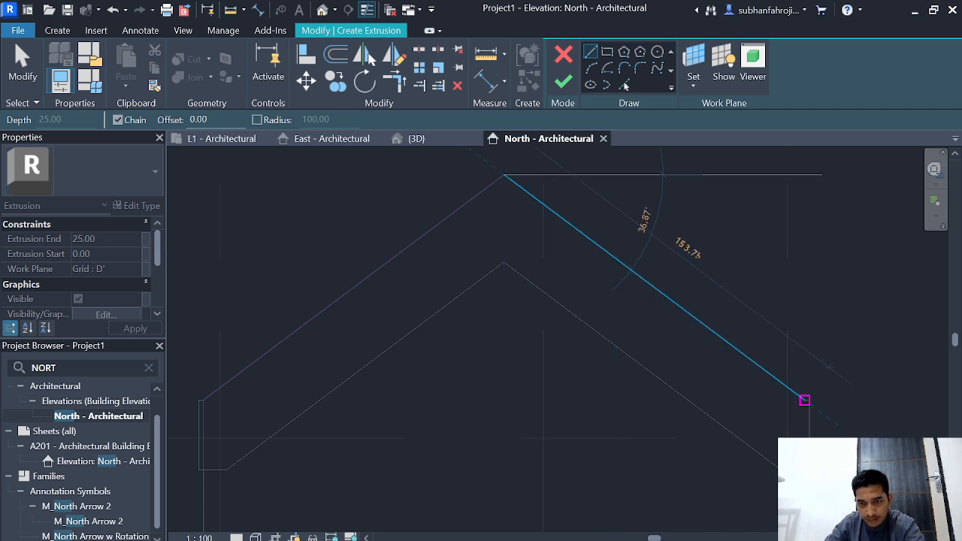
pyautogui.click(805, 400)
pyautogui.scroll(-2, 806, 509)
pyautogui.moveTo(806, 508); pyautogui.dragTo(759, 269, button='middle')
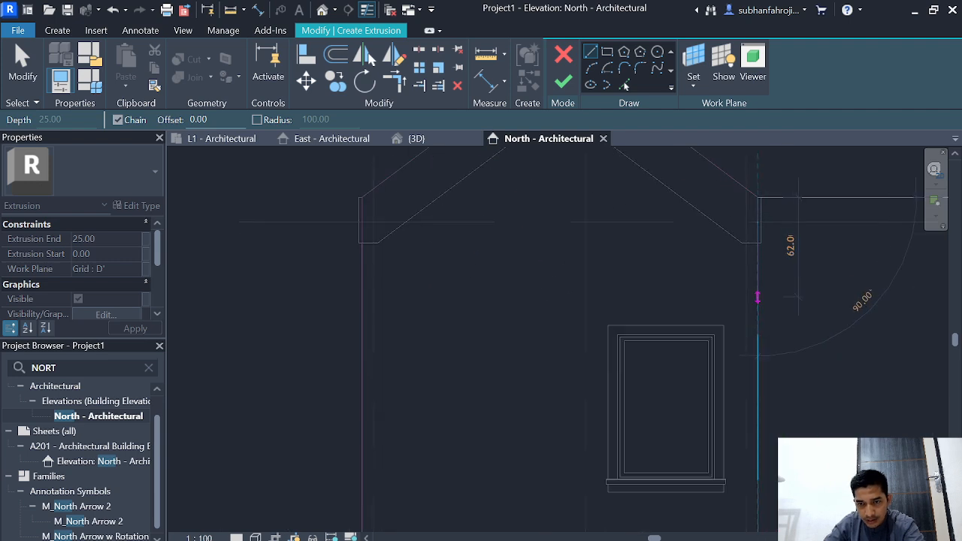
pyautogui.scroll(-1, 756, 496)
pyautogui.moveTo(755, 496); pyautogui.dragTo(739, 266, button='middle')
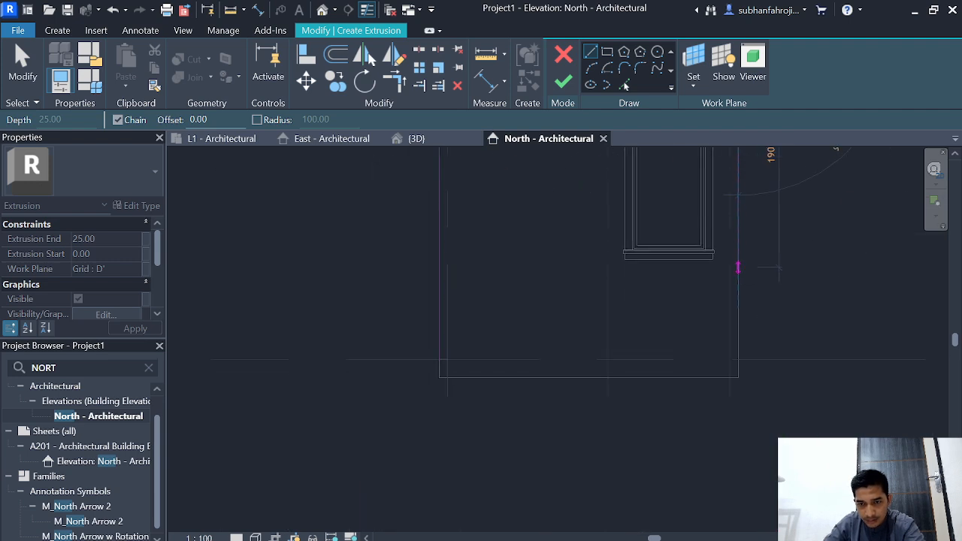
pyautogui.click(738, 365)
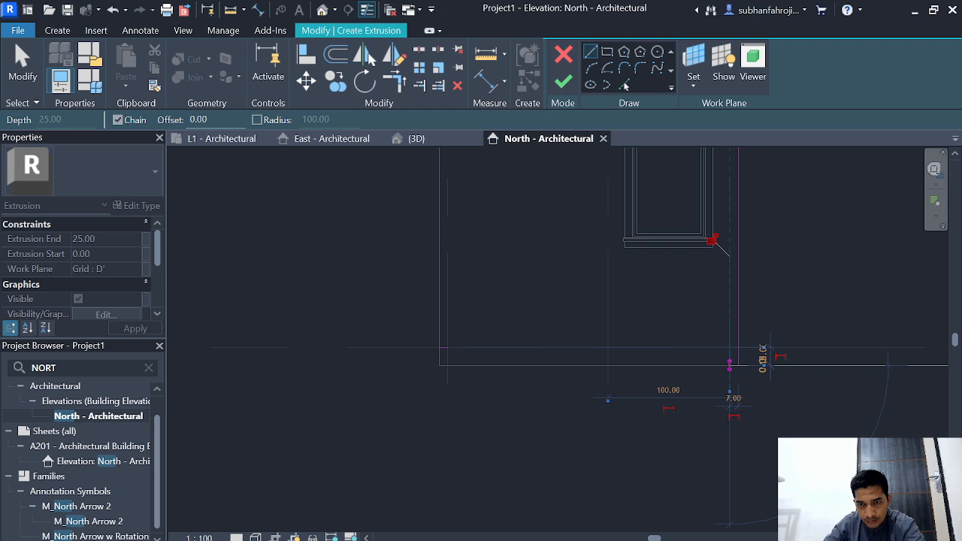
# Step: Draw the profile's inner edge from the base up along grid 1 and over both inner roof slopes to grid 3
pyautogui.scroll(-1, 729, 365)
pyautogui.moveTo(710, 268); pyautogui.dragTo(708, 442, button='middle')
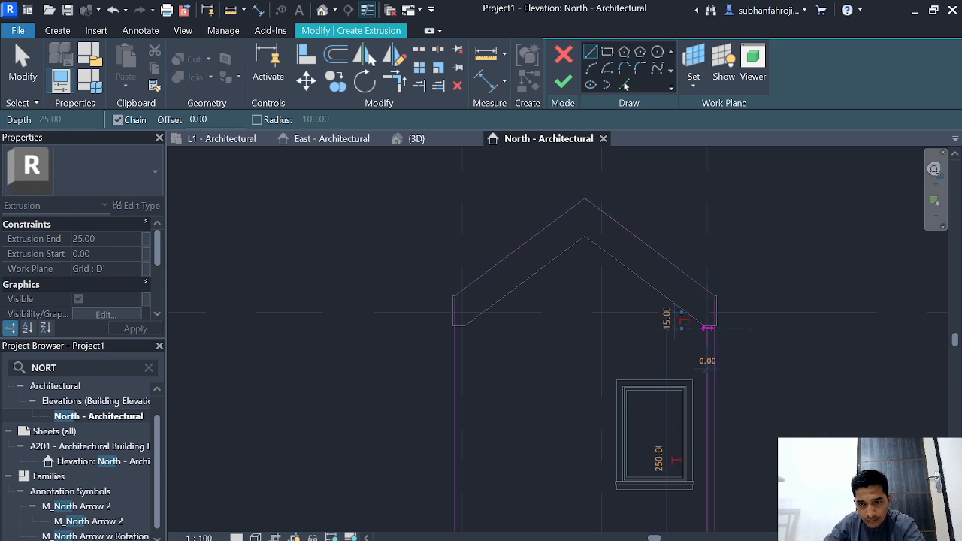
pyautogui.click(708, 328)
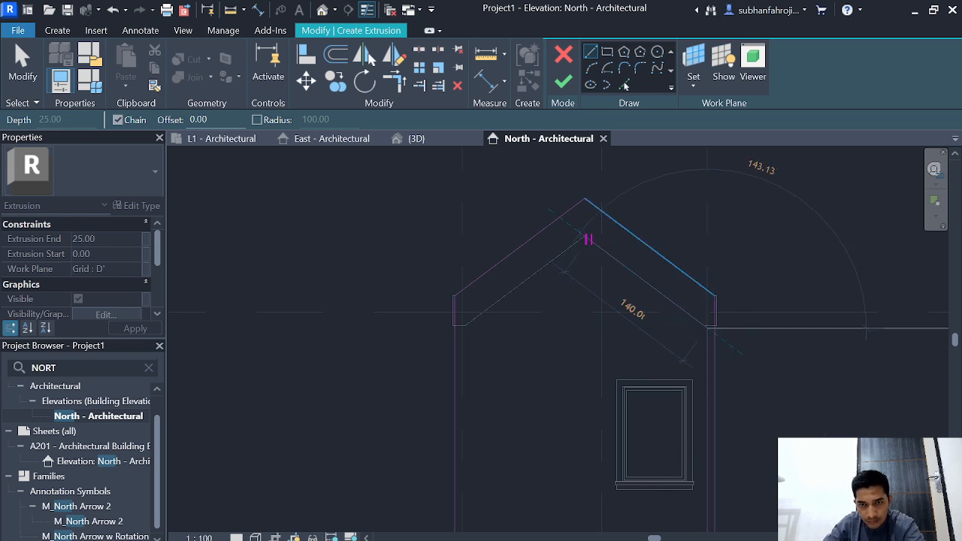
pyautogui.scroll(4, 588, 239)
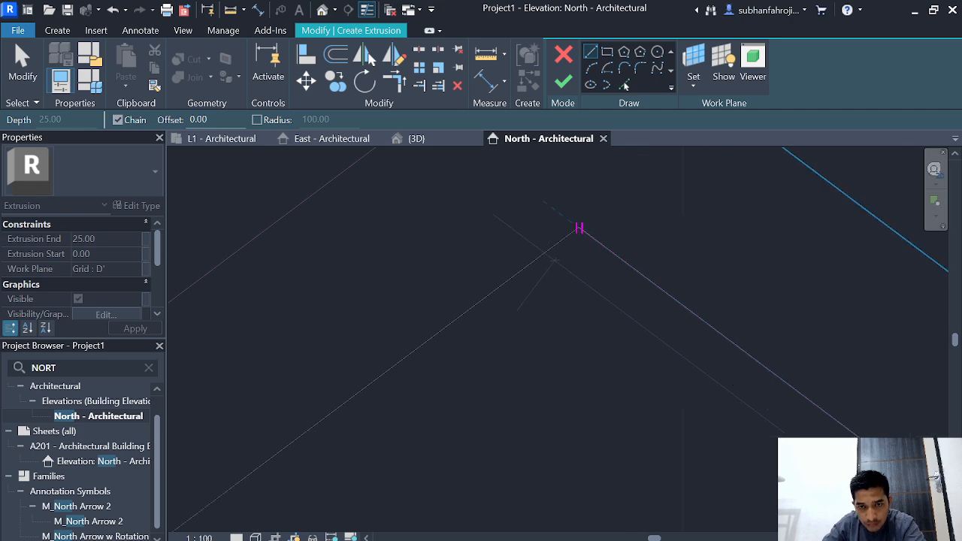
pyautogui.click(578, 227)
pyautogui.scroll(-2, 575, 239)
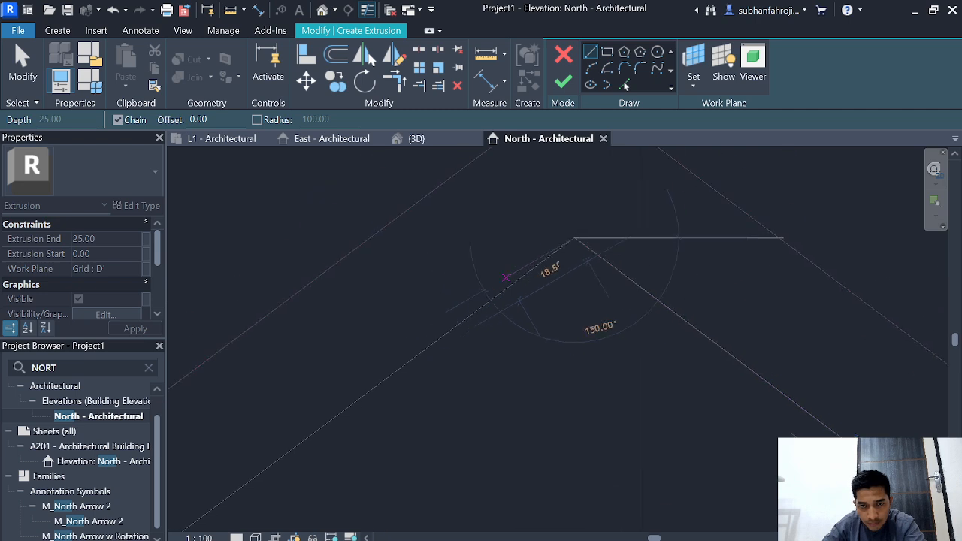
pyautogui.scroll(-2, 571, 249)
pyautogui.moveTo(443, 354); pyautogui.dragTo(510, 320, button='middle')
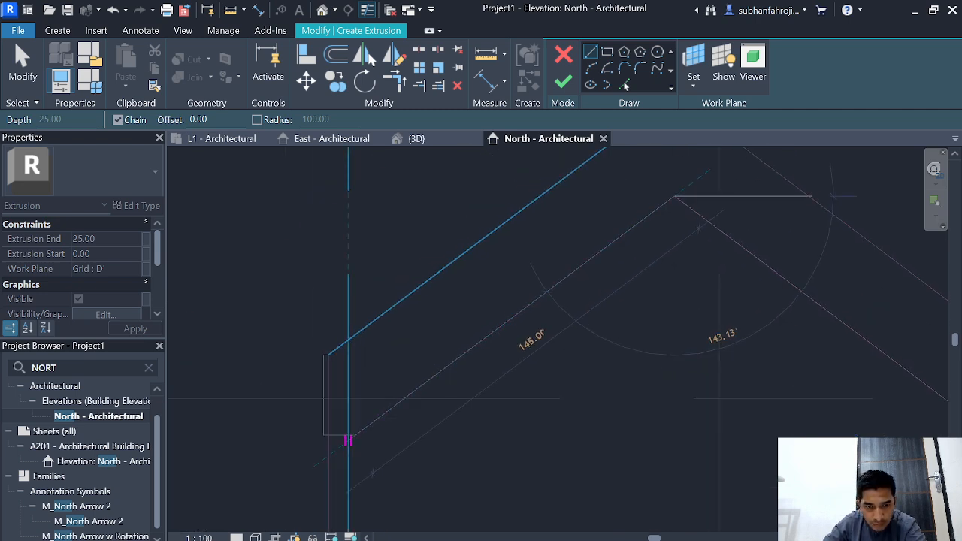
pyautogui.scroll(3, 350, 443)
pyautogui.click(350, 443)
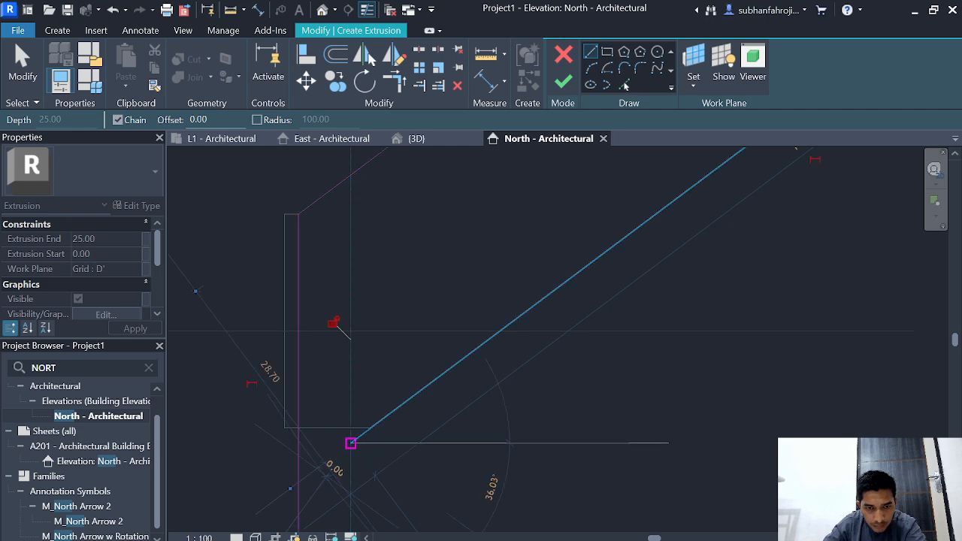
# Step: Close the profile down along grid 3 to its start point at level L1 and finish the extrusion sketch
pyautogui.scroll(3, 410, 365)
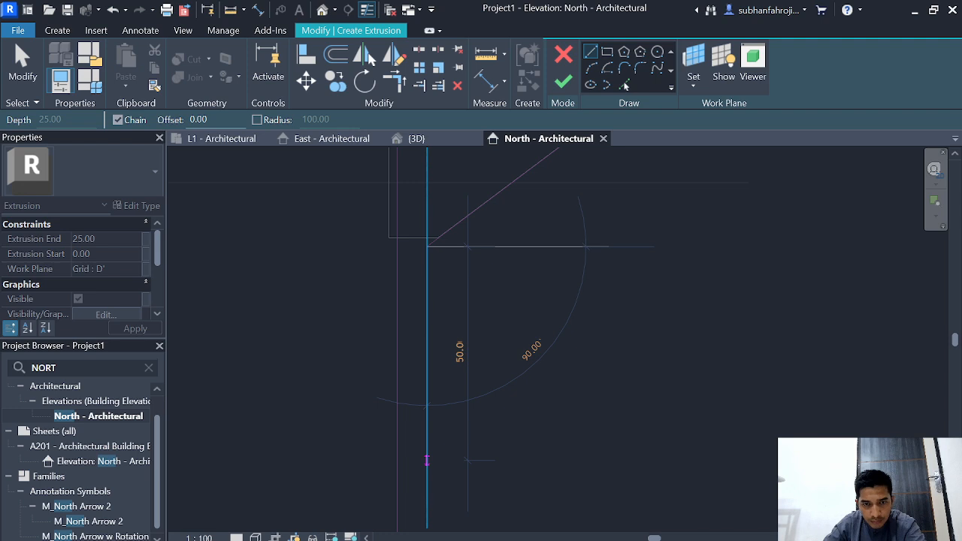
pyautogui.scroll(-2, 425, 459)
pyautogui.moveTo(425, 459); pyautogui.dragTo(473, 225, button='middle')
pyautogui.scroll(-2, 472, 432)
pyautogui.moveTo(472, 432); pyautogui.dragTo(469, 267, button='middle')
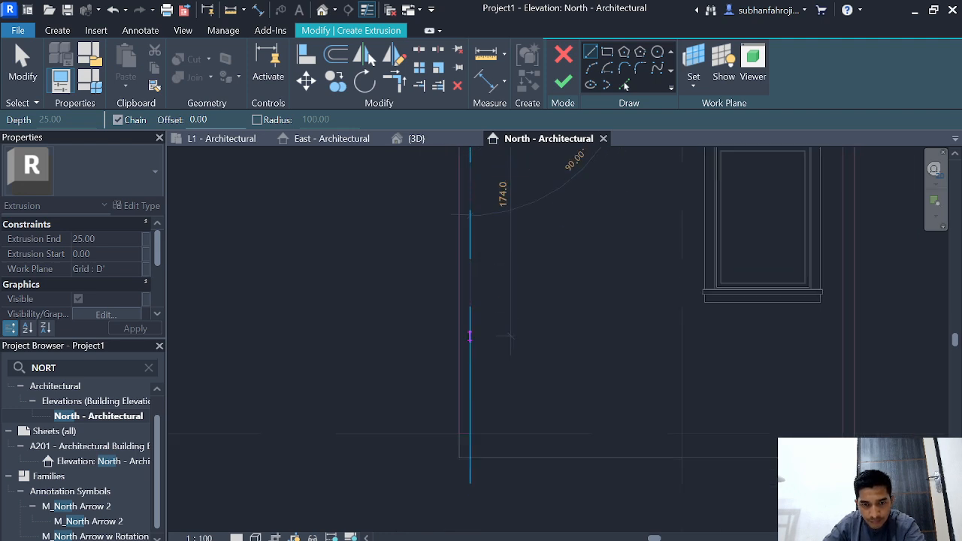
pyautogui.click(469, 433)
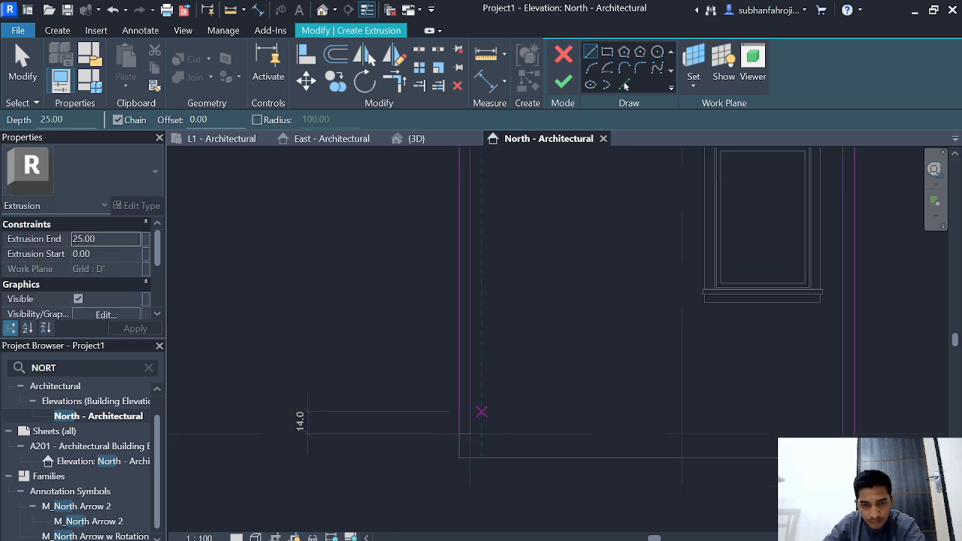
pyautogui.scroll(-1, 519, 315)
pyautogui.moveTo(519, 316); pyautogui.dragTo(396, 446, button='middle')
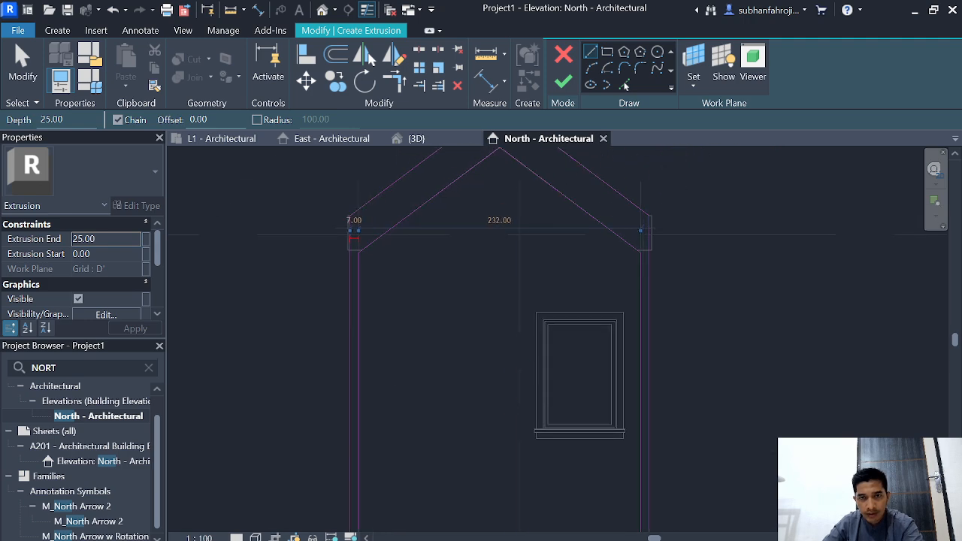
pyautogui.click(563, 81)
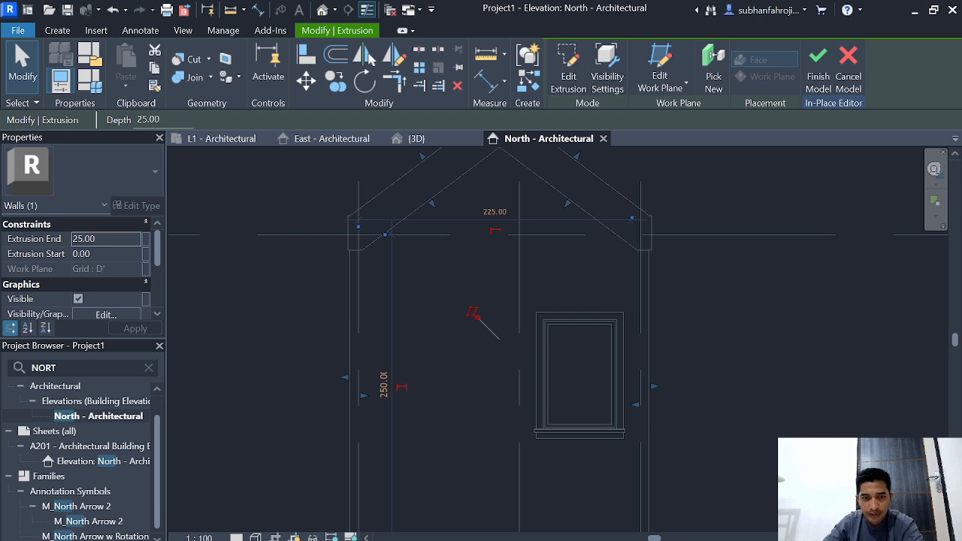
# Step: Reopen the extrusion sketch and set the width of the facade leg at grid 3 to 14
pyautogui.click(568, 75)
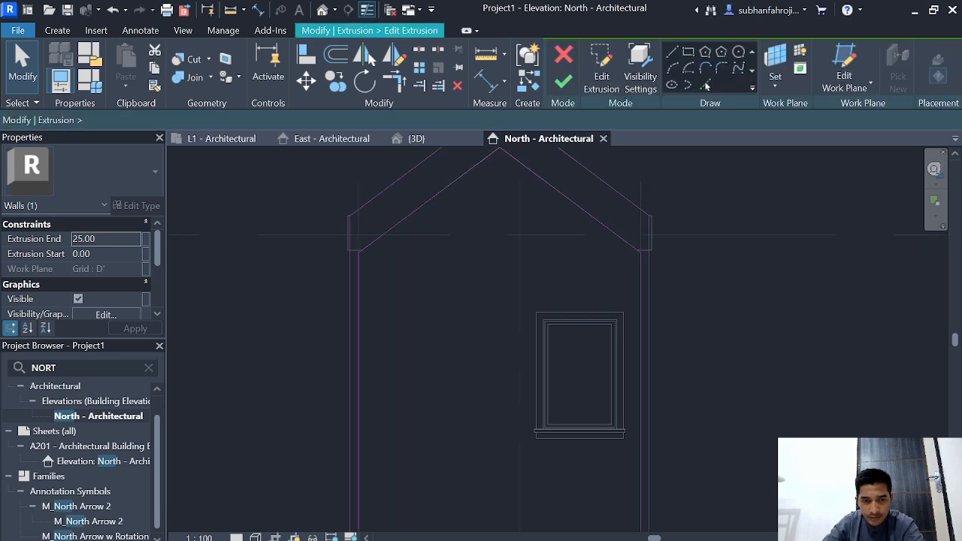
pyautogui.click(358, 420)
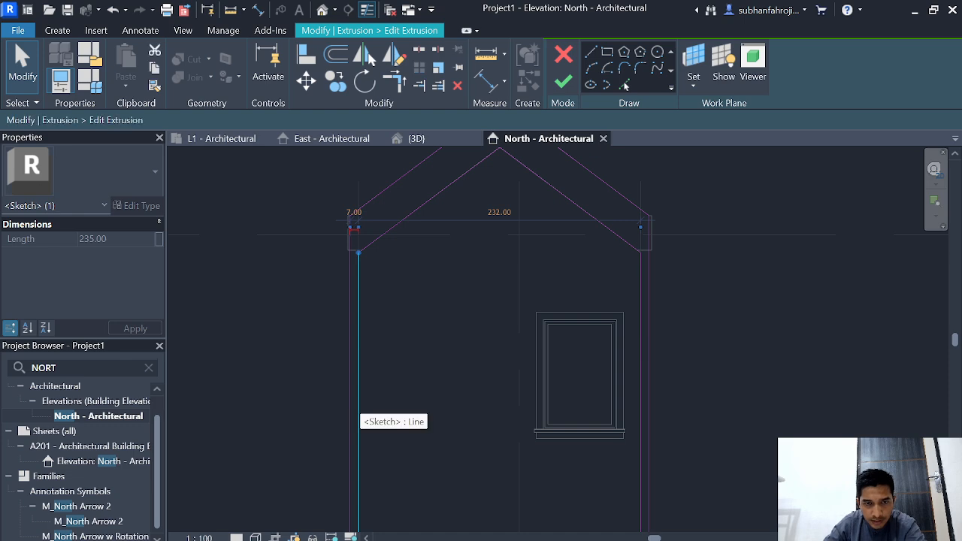
pyautogui.click(354, 213)
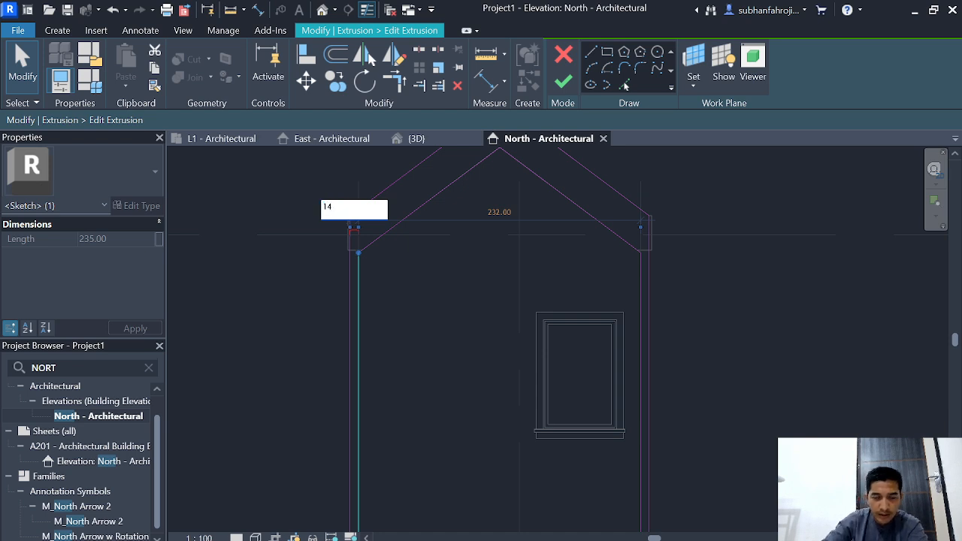
pyautogui.write('14')
pyautogui.press('Return')
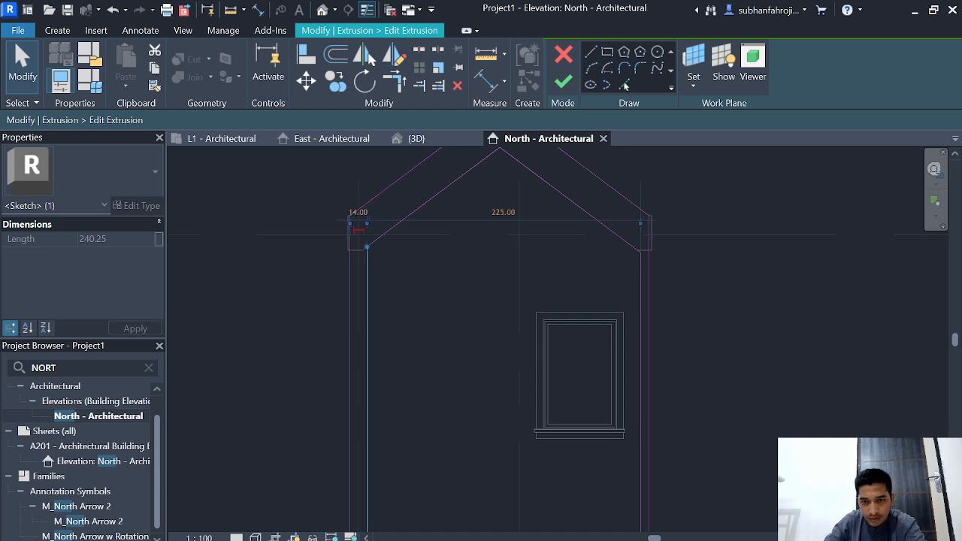
# Step: Set the width of the facade leg at grid 1 to 14 by moving its inner sketch line
pyautogui.click(640, 310)
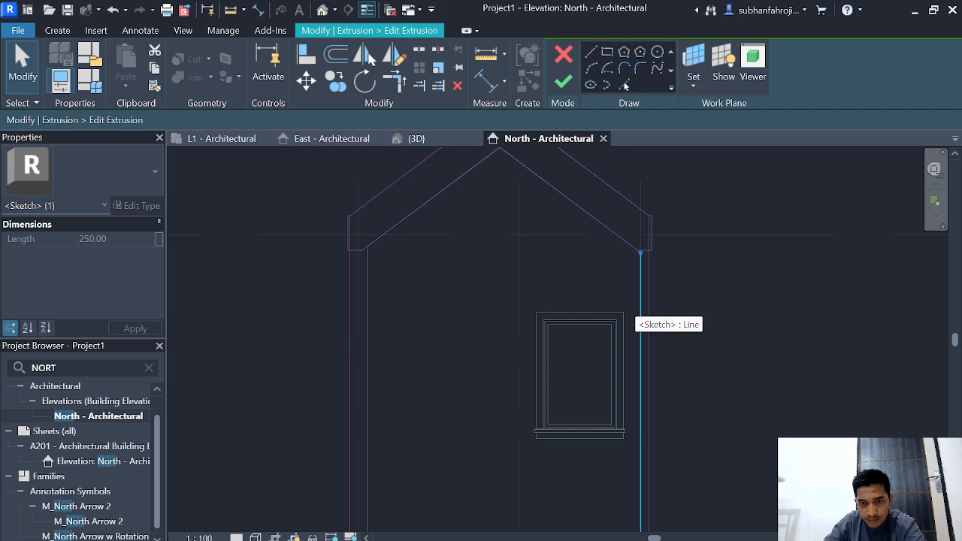
pyautogui.scroll(-2, 640, 310)
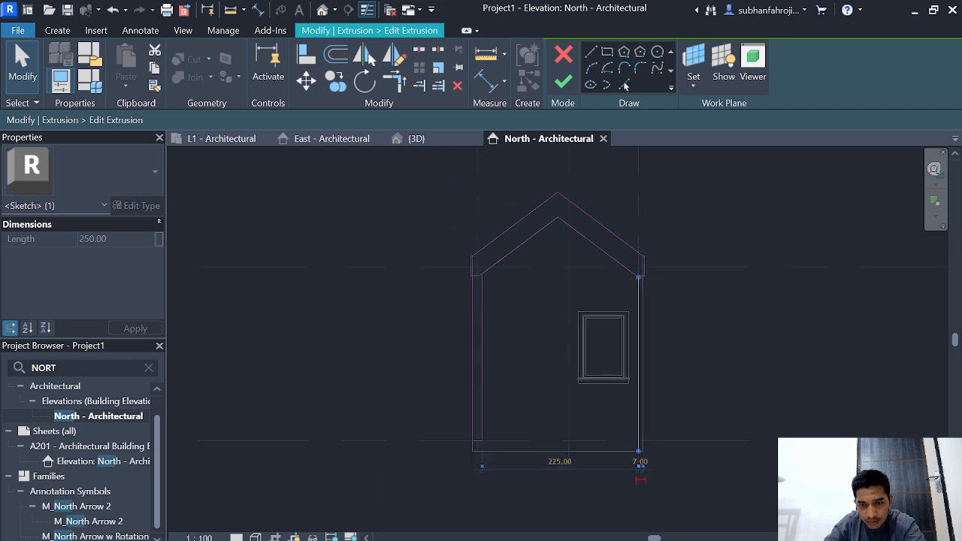
pyautogui.scroll(3, 641, 461)
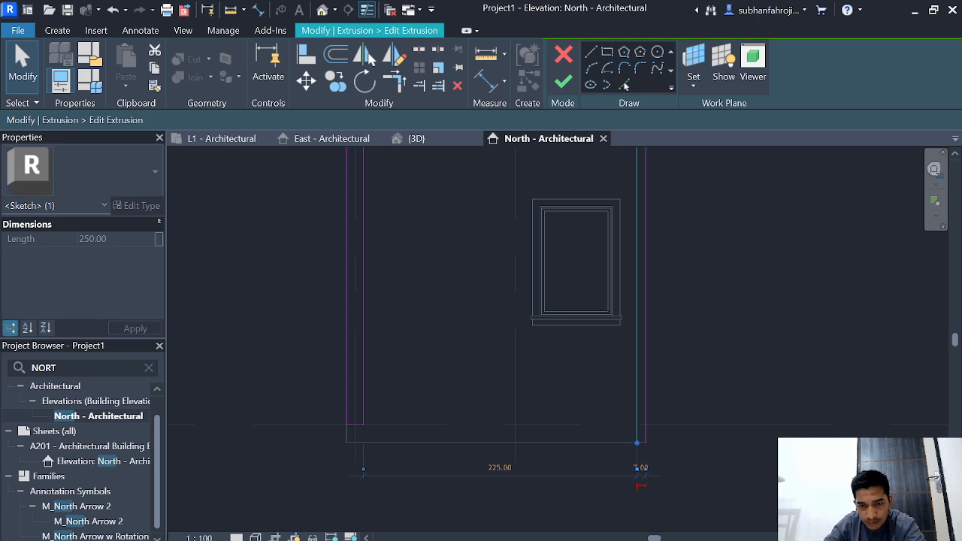
pyautogui.scroll(2, 641, 467)
pyautogui.scroll(2, 644, 480)
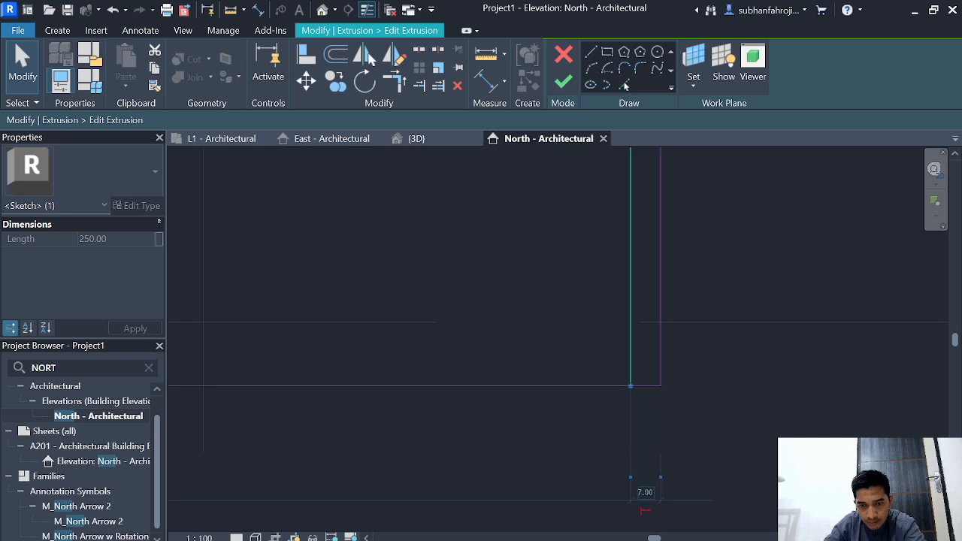
pyautogui.click(644, 492)
pyautogui.press('BackSpace')
pyautogui.write('14')
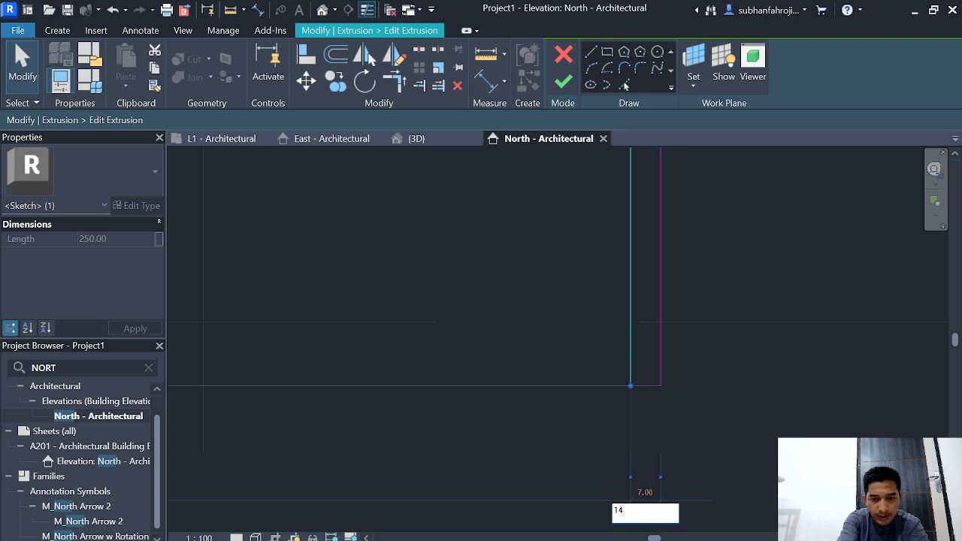
pyautogui.press('Return')
pyautogui.scroll(-6, 456, 319)
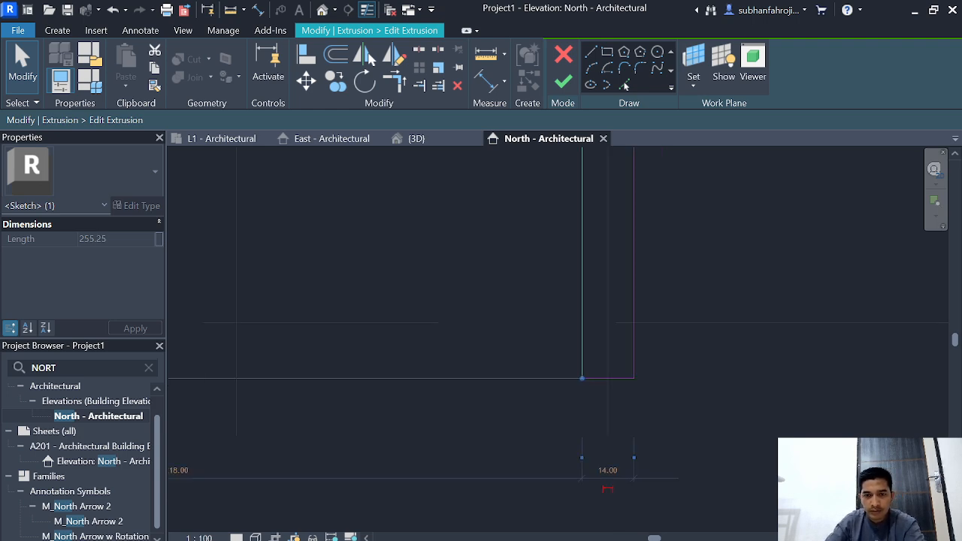
# Step: Set the distance between the facade's inner and outer roof slopes on the grid 3 side to 20
pyautogui.moveTo(456, 180); pyautogui.dragTo(521, 511, button='middle')
pyautogui.moveTo(466, 248); pyautogui.dragTo(519, 438, button='middle')
pyautogui.click(325, 321)
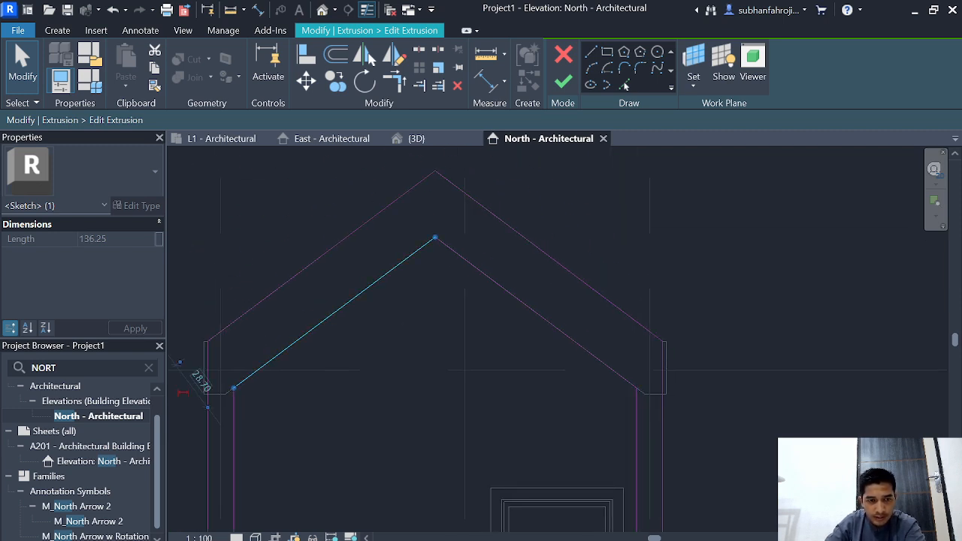
pyautogui.click(200, 381)
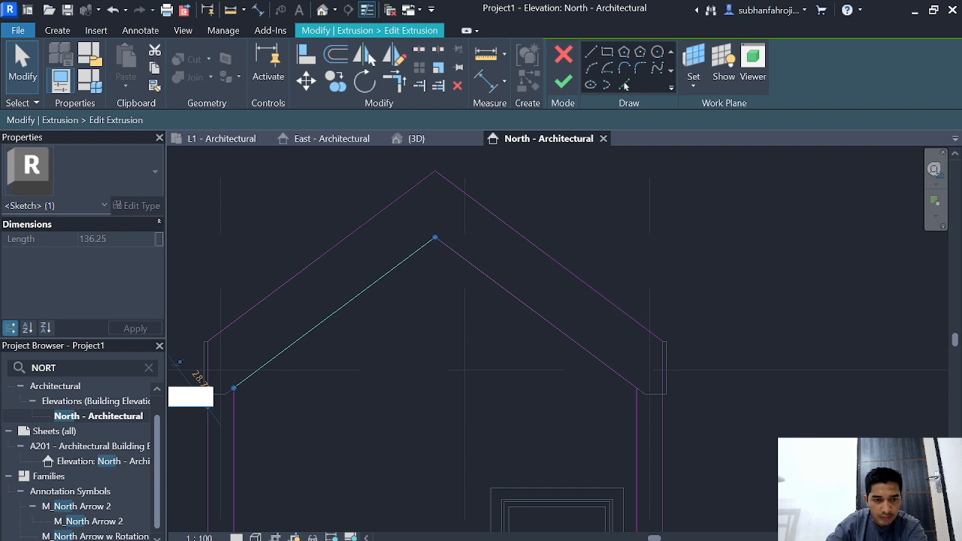
pyautogui.write('2')
pyautogui.press('Return')
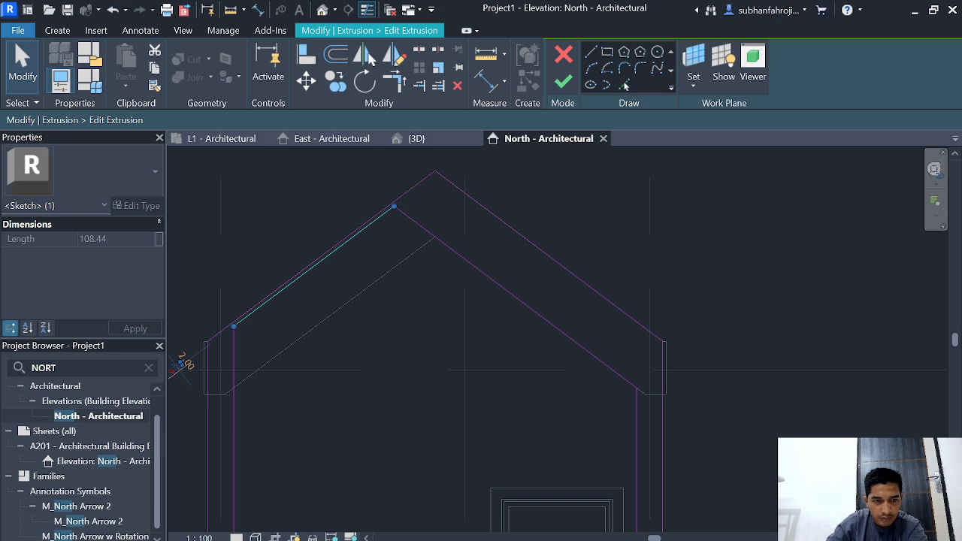
pyautogui.scroll(2, 180, 364)
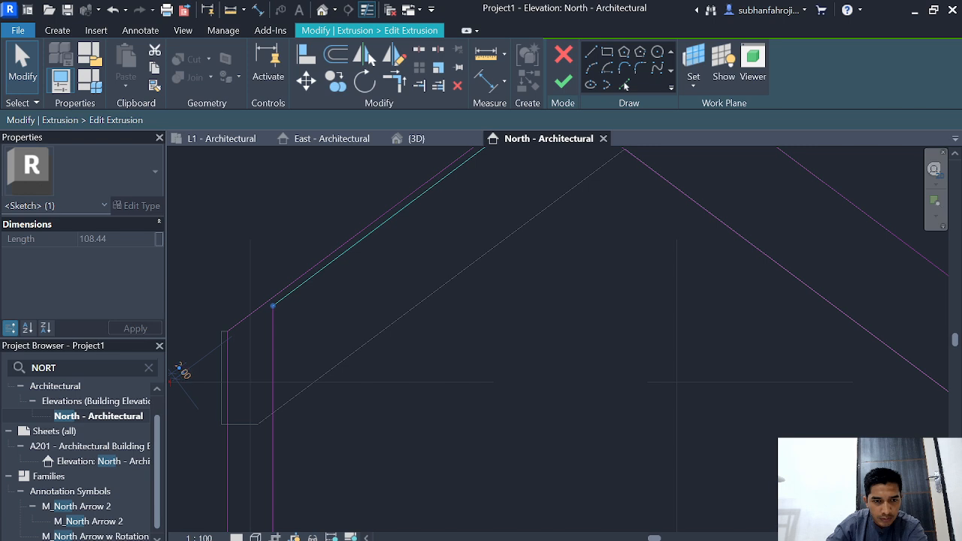
pyautogui.scroll(6, 184, 372)
pyautogui.moveTo(187, 372); pyautogui.dragTo(335, 347, button='middle')
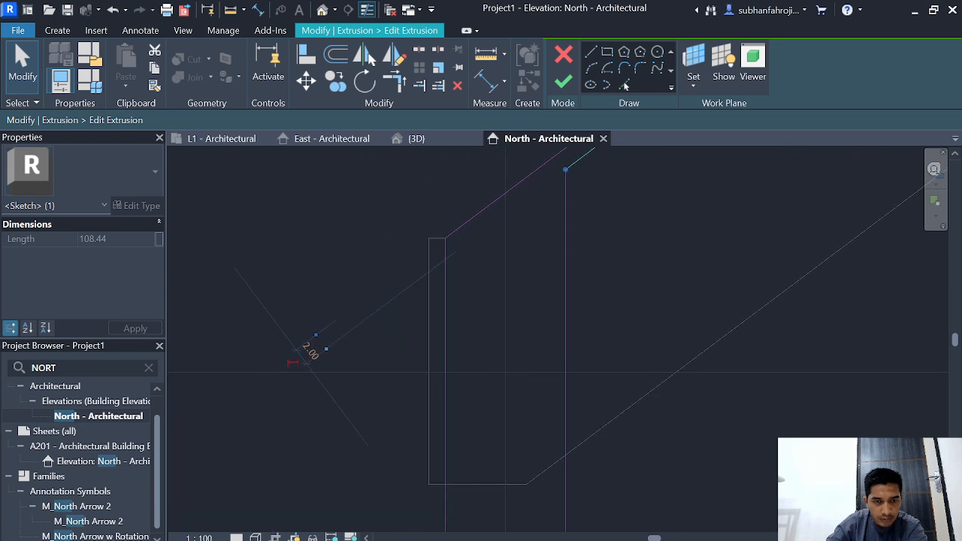
pyautogui.click(311, 350)
pyautogui.write('20')
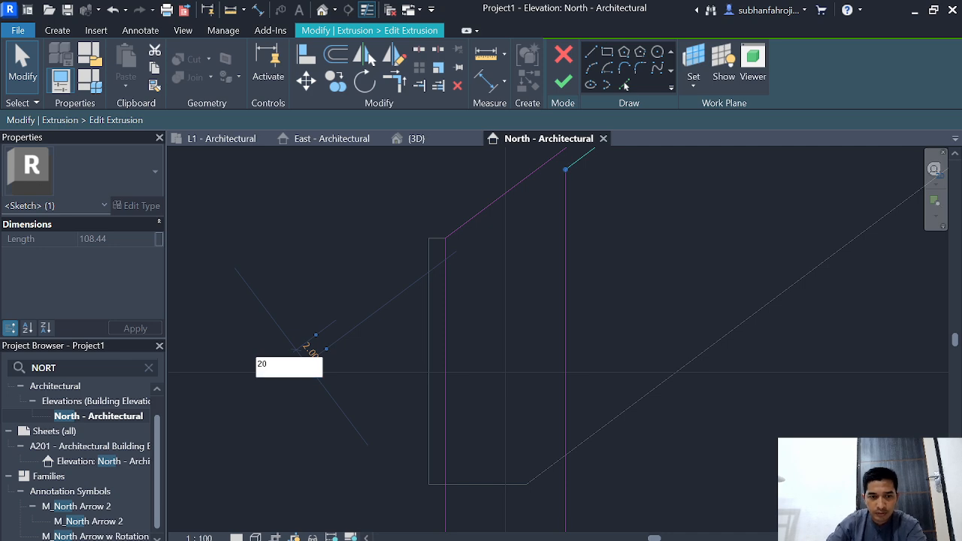
pyautogui.scroll(-5, 296, 387)
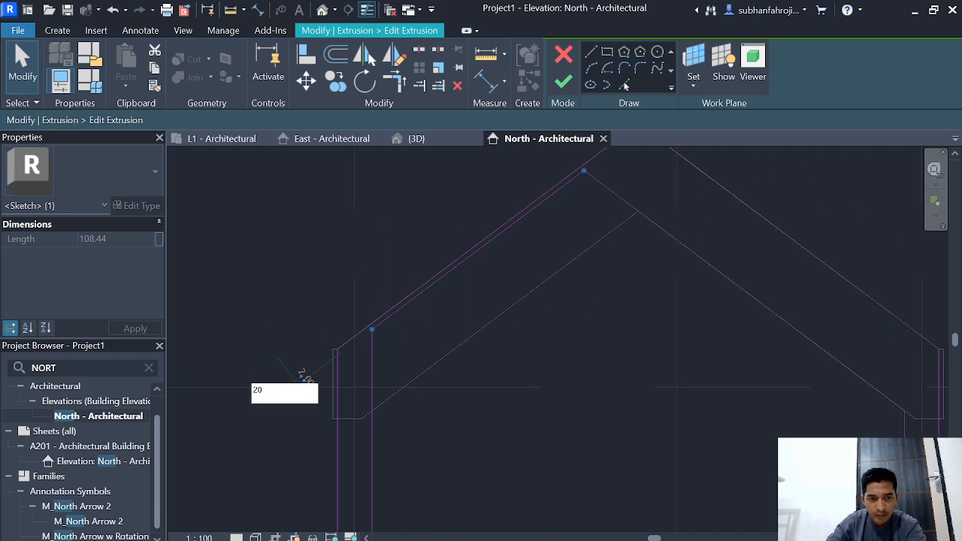
pyautogui.press('Return')
# Step: Set the distance between the inner and outer roof slopes on the grid 1 side to 20
pyautogui.click(762, 305)
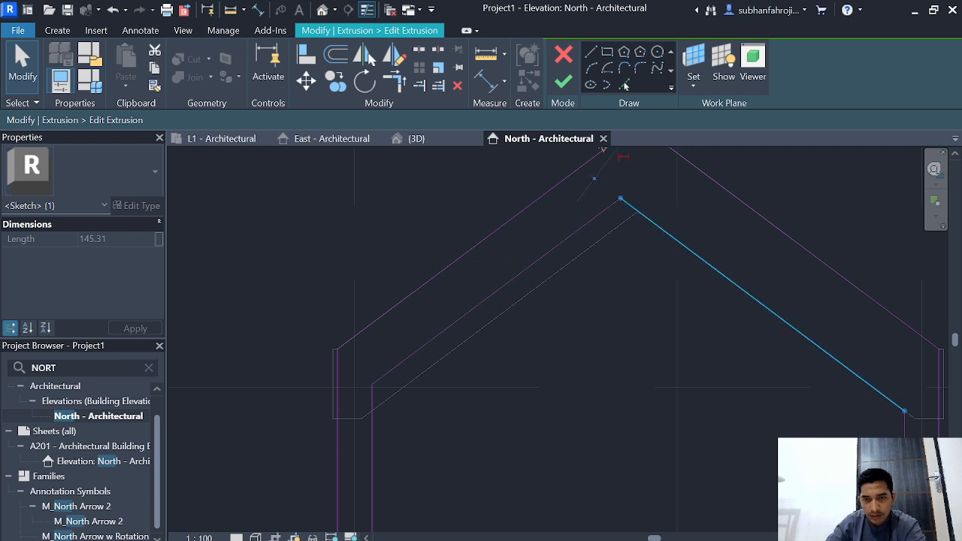
pyautogui.moveTo(721, 270); pyautogui.dragTo(587, 382, button='middle')
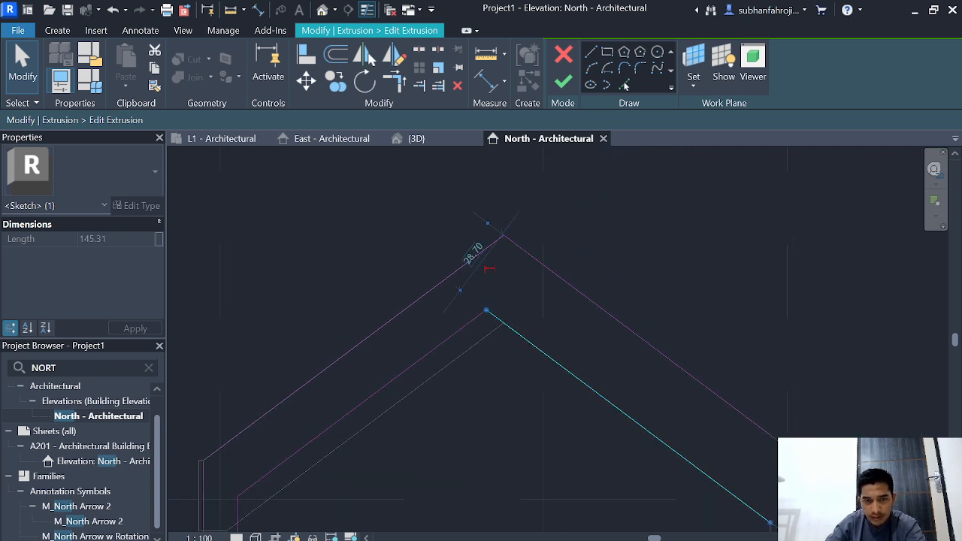
pyautogui.click(474, 253)
pyautogui.write('20')
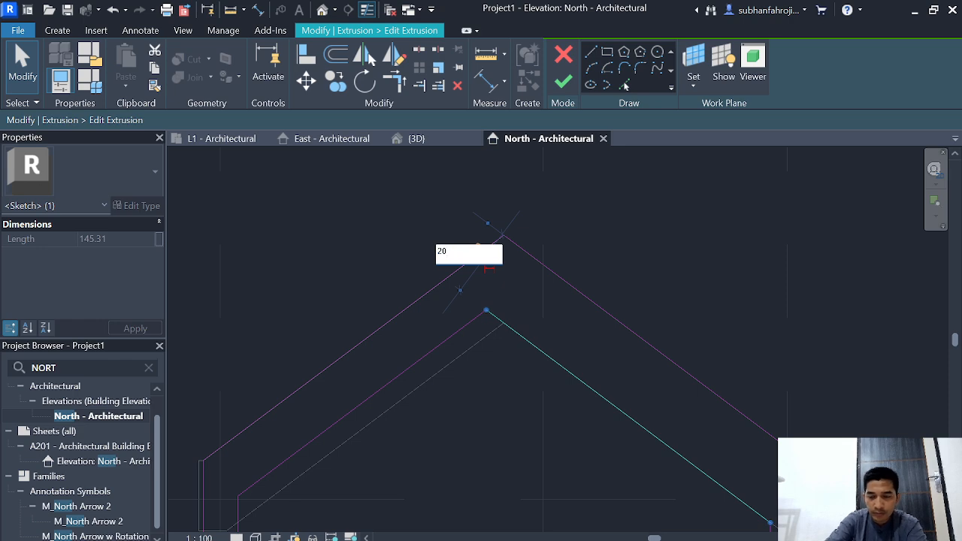
pyautogui.press('Return')
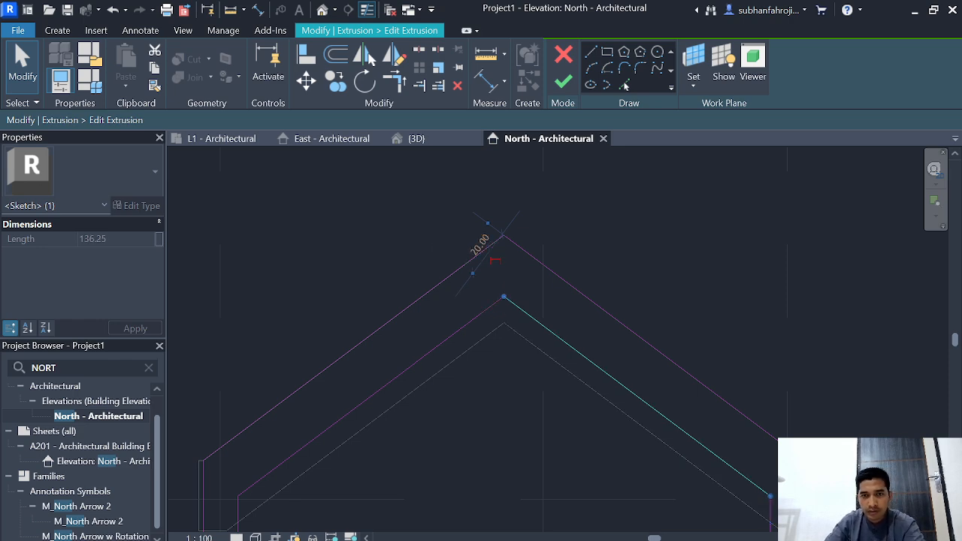
# Step: Finish the extrusion sketch and complete the in-place FASAD model
pyautogui.click(563, 80)
pyautogui.scroll(-3, 574, 275)
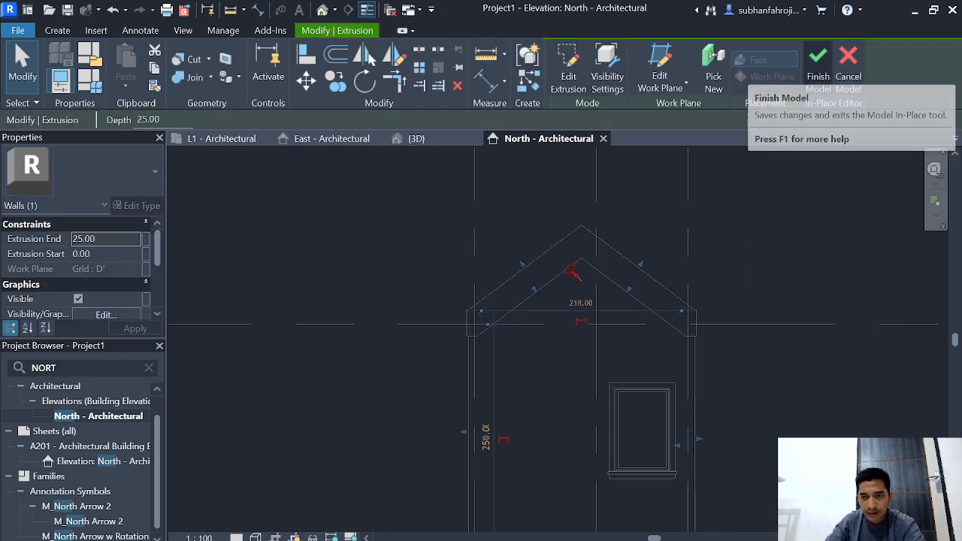
pyautogui.click(817, 71)
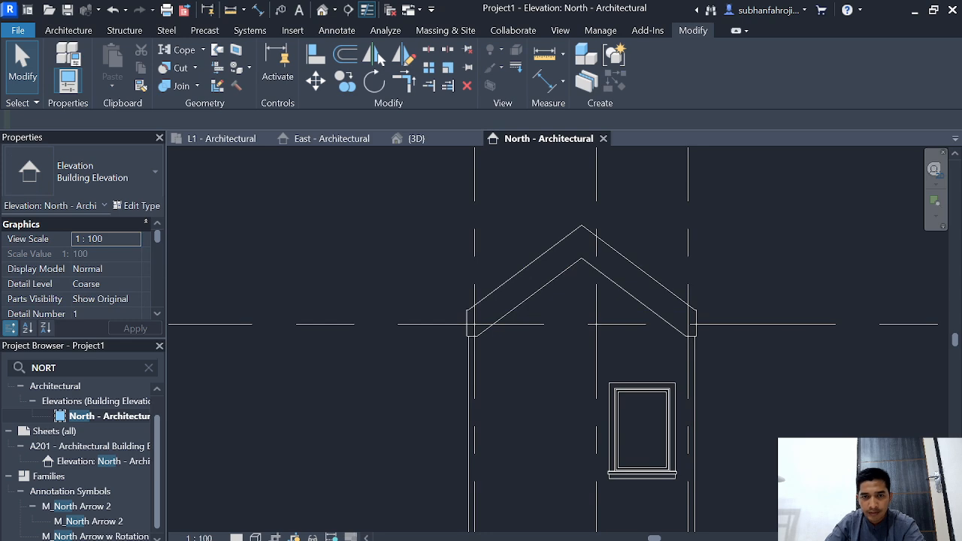
# Step: Examine the facade's legs, base and roof junction in the 3D view
pyautogui.click(415, 138)
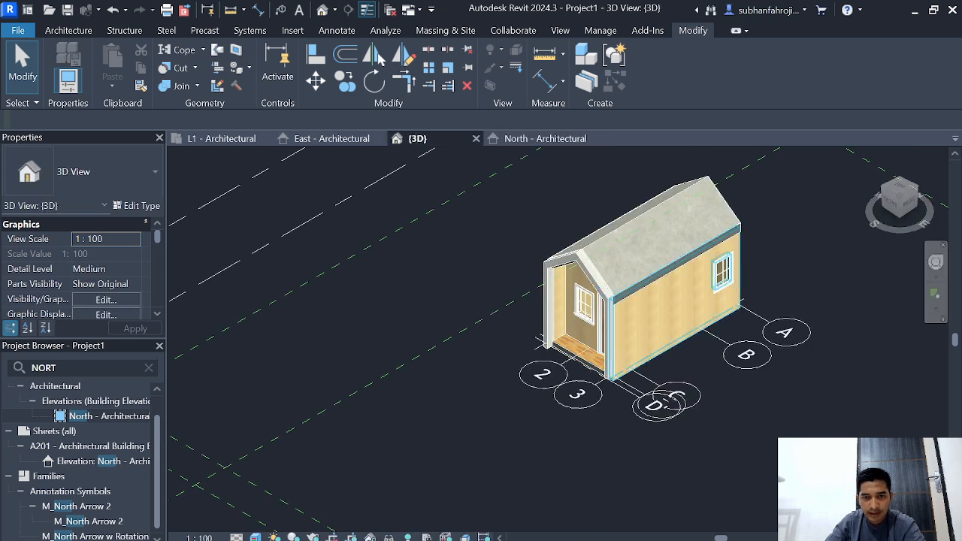
pyautogui.scroll(6, 489, 426)
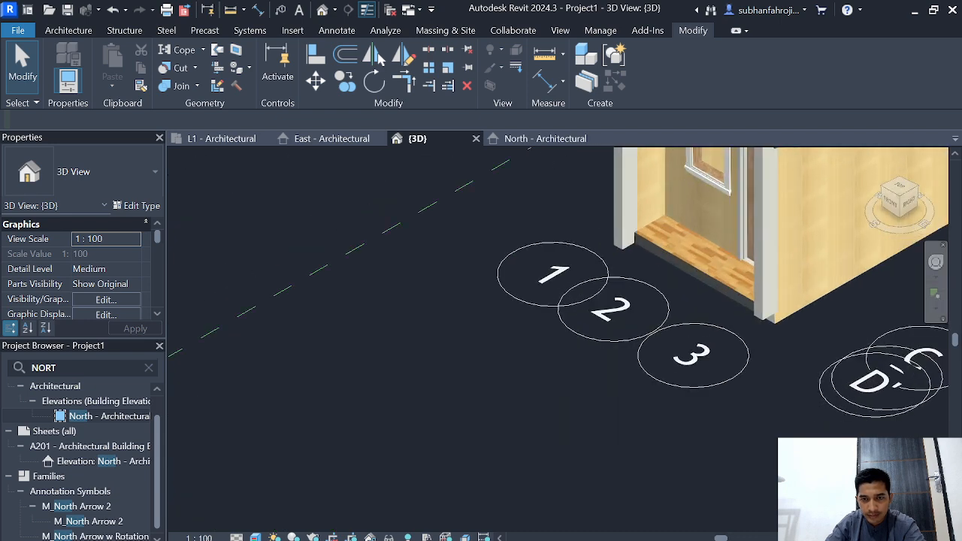
pyautogui.moveTo(489, 427); pyautogui.dragTo(396, 468, button='middle')
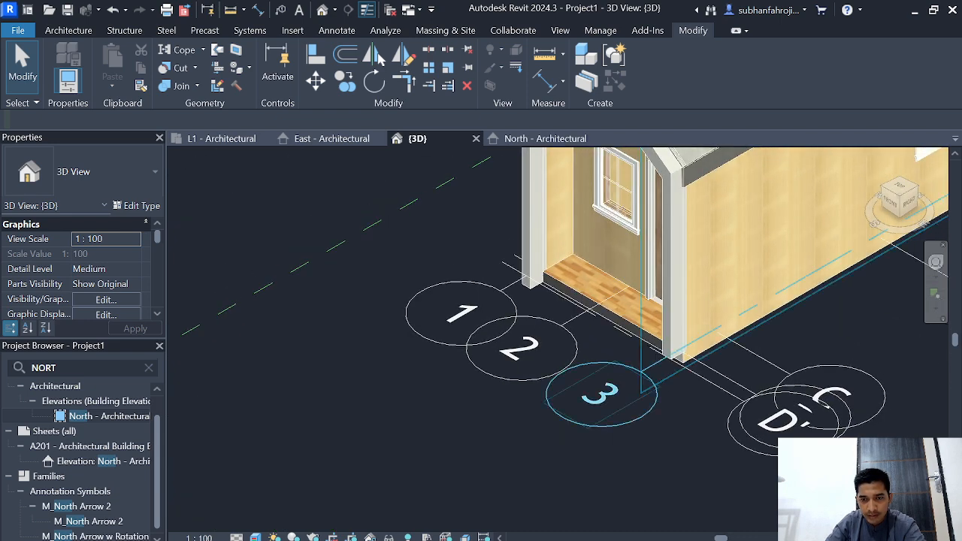
pyautogui.moveTo(519, 466); pyautogui.dragTo(444, 481, button='middle')
pyautogui.scroll(-1, 439, 489)
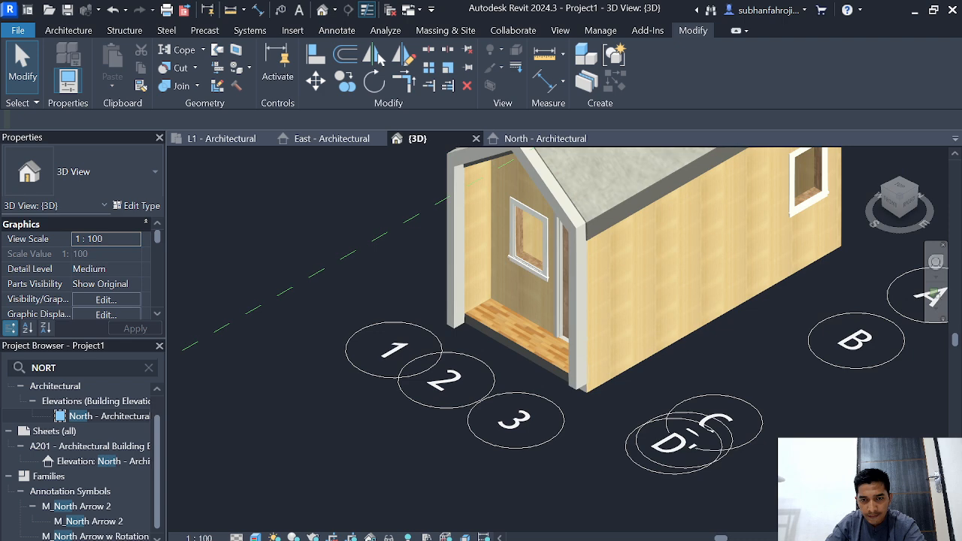
pyautogui.scroll(-1, 443, 519)
pyautogui.scroll(3, 584, 502)
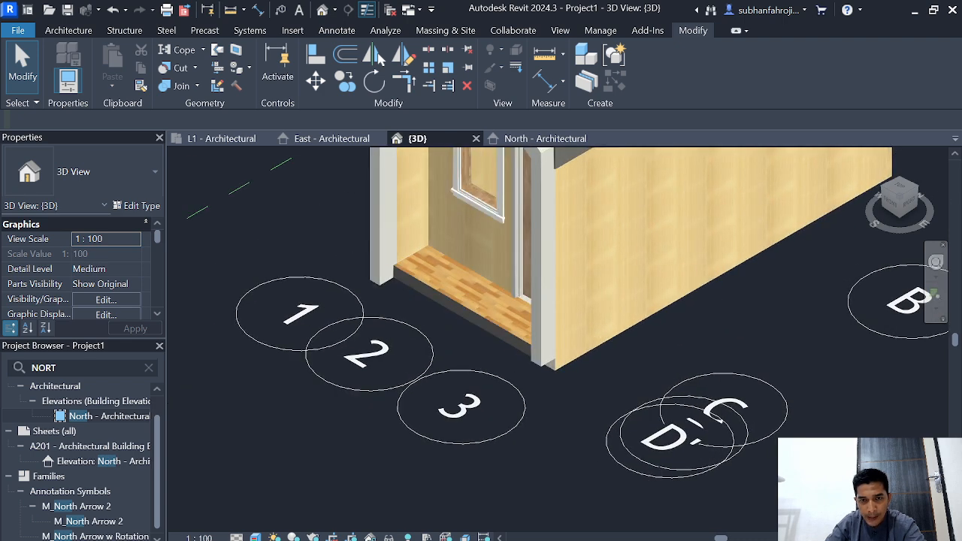
pyautogui.scroll(1, 623, 494)
pyautogui.moveTo(768, 314); pyautogui.dragTo(652, 453, button='middle')
pyautogui.scroll(-1, 623, 494)
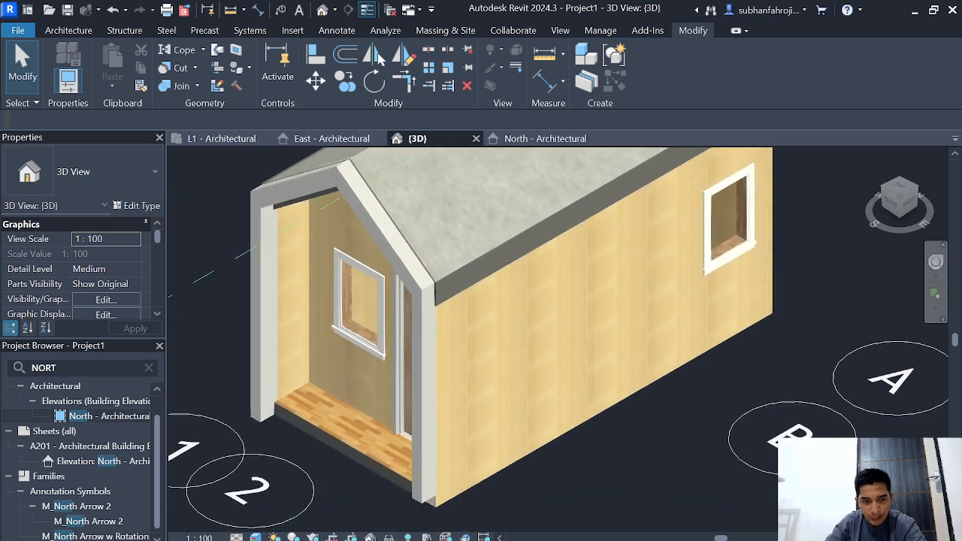
pyautogui.scroll(1, 652, 454)
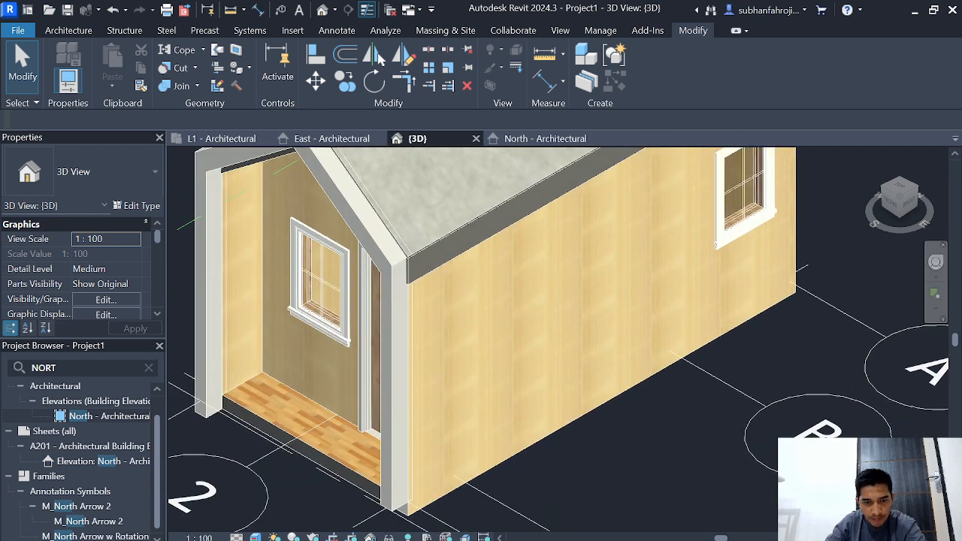
# Step: Set the elevation of the in-place FASAD wall to -15
pyautogui.click(395, 480)
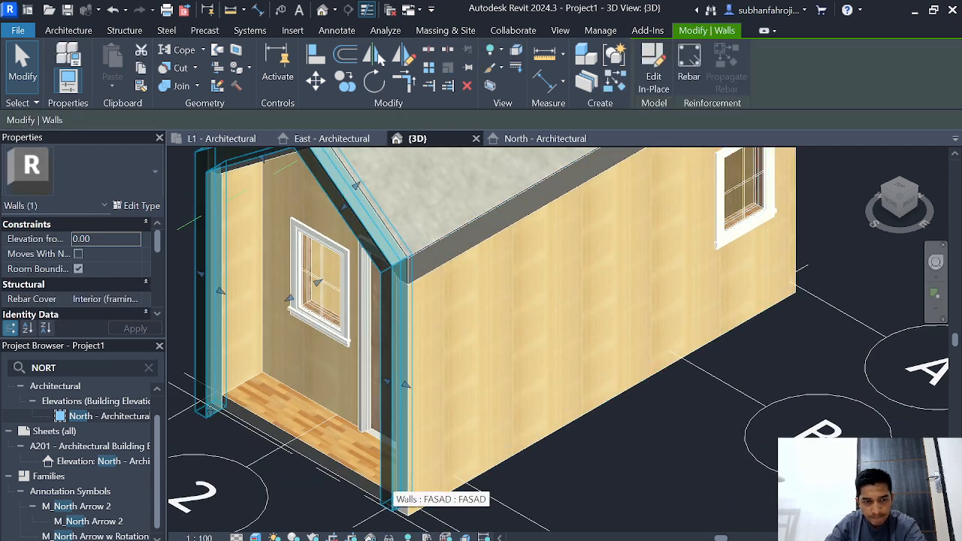
pyautogui.doubleClick(82, 239)
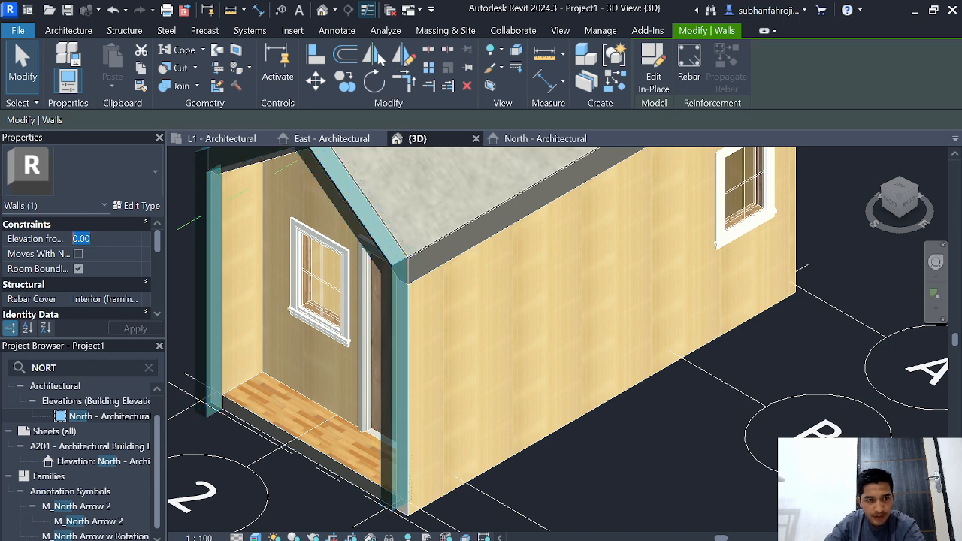
pyautogui.write('-15')
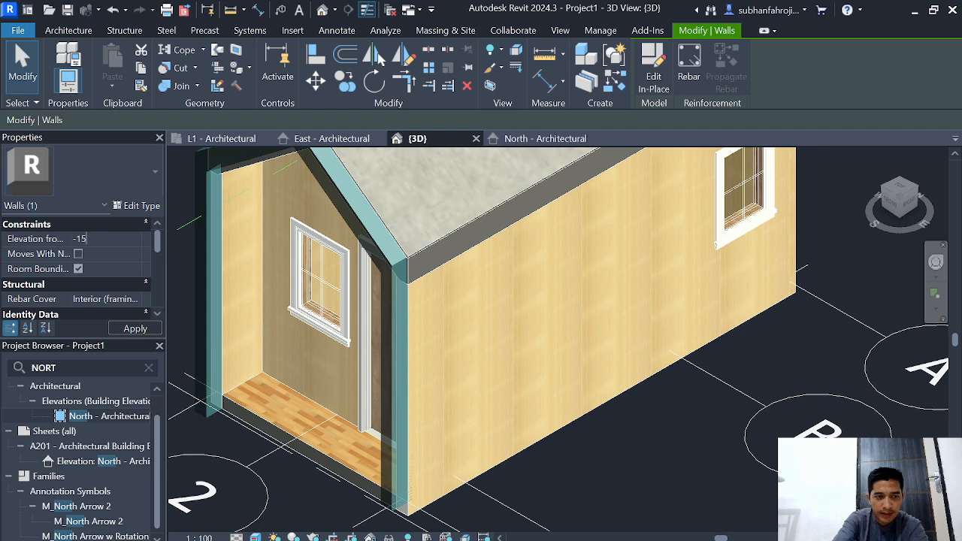
pyautogui.press('Return')
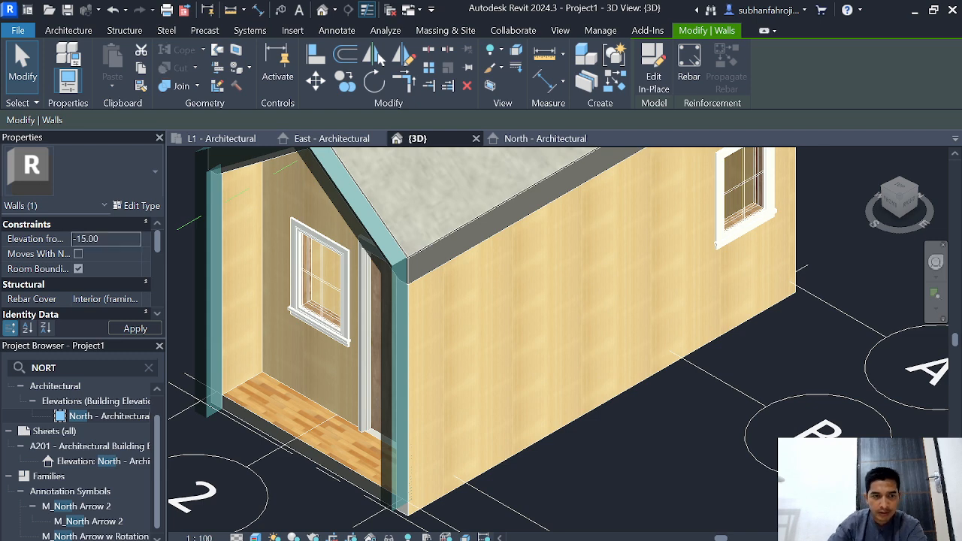
pyautogui.press('Escape')
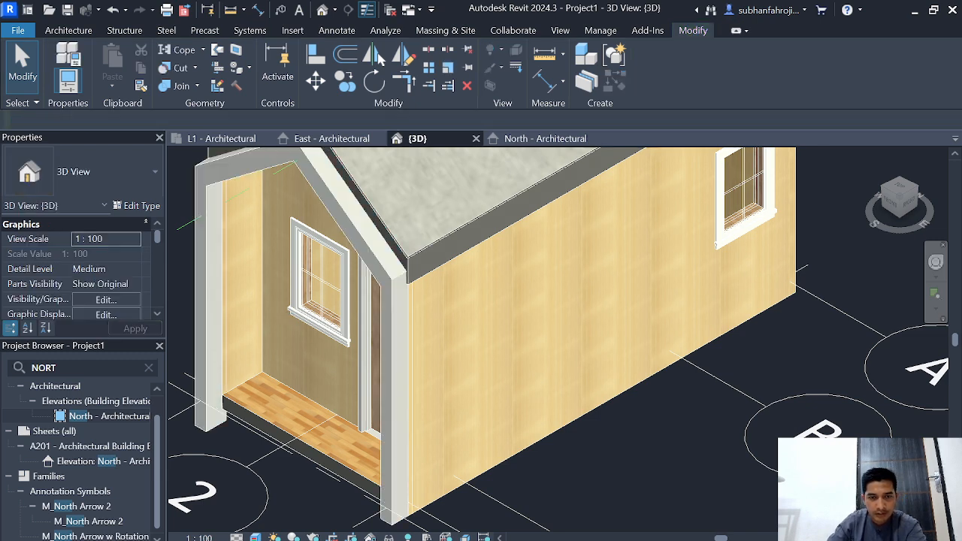
# Step: Orient the 3D view squarely to the building's right side to check the lowered facade
pyautogui.scroll(3, 675, 443)
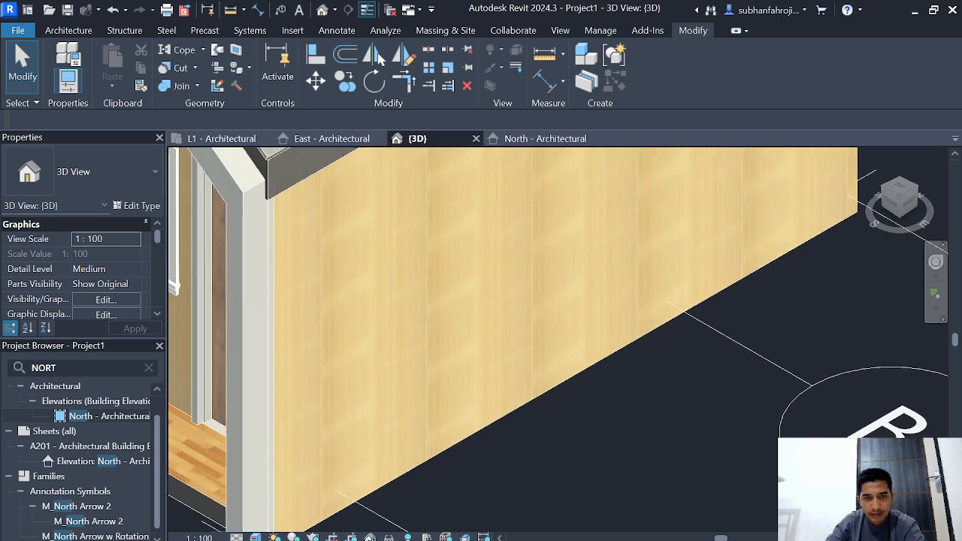
pyautogui.scroll(-2, 889, 176)
pyautogui.click(899, 205)
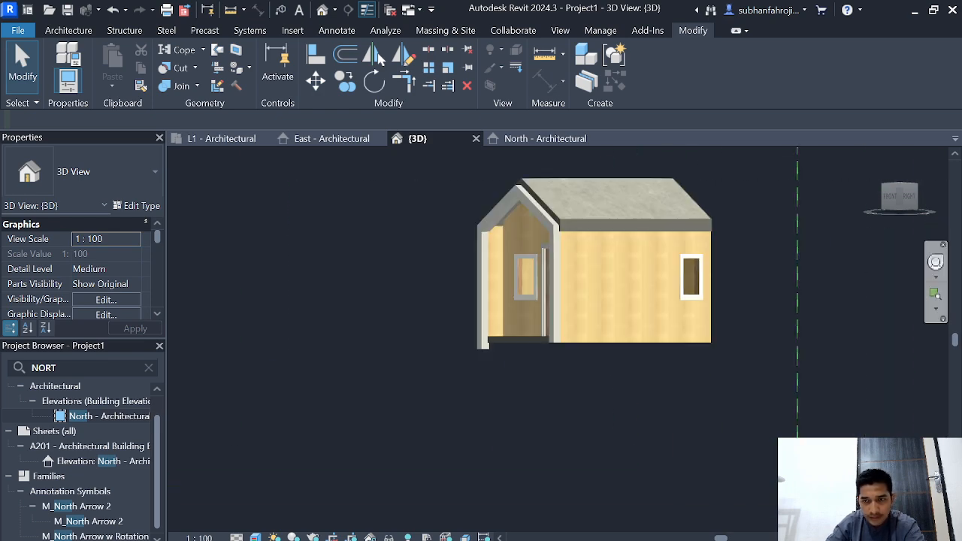
pyautogui.click(909, 197)
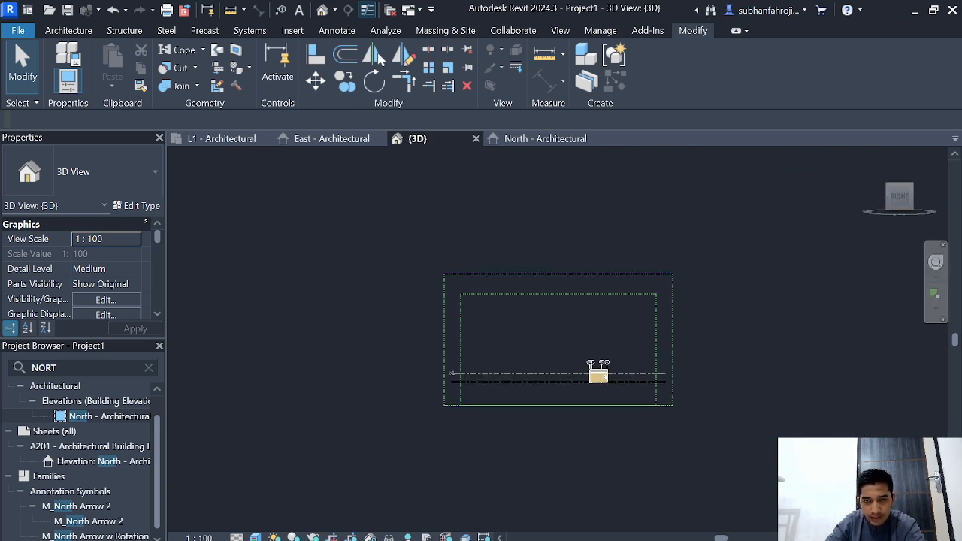
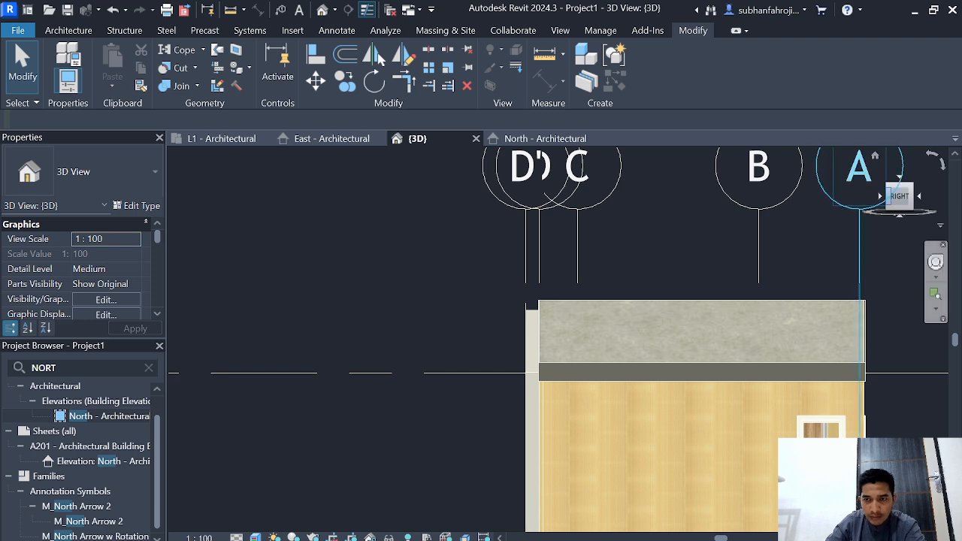
# Step: In the front view, stretch the sloped gable faces of the FASAD wall to cover the roof edge
pyautogui.click(880, 196)
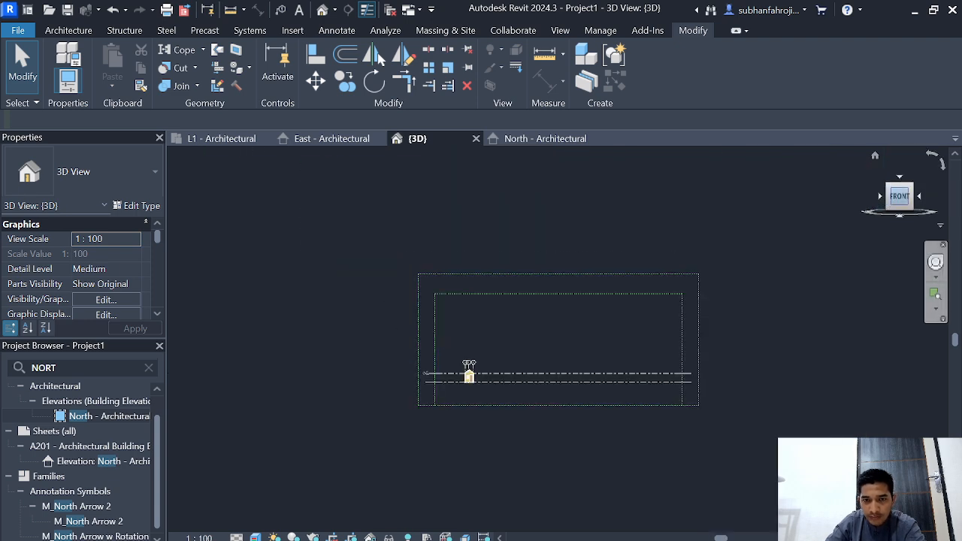
pyautogui.scroll(5, 355, 411)
pyautogui.moveTo(354, 411); pyautogui.dragTo(582, 274, button='middle')
pyautogui.scroll(5, 462, 406)
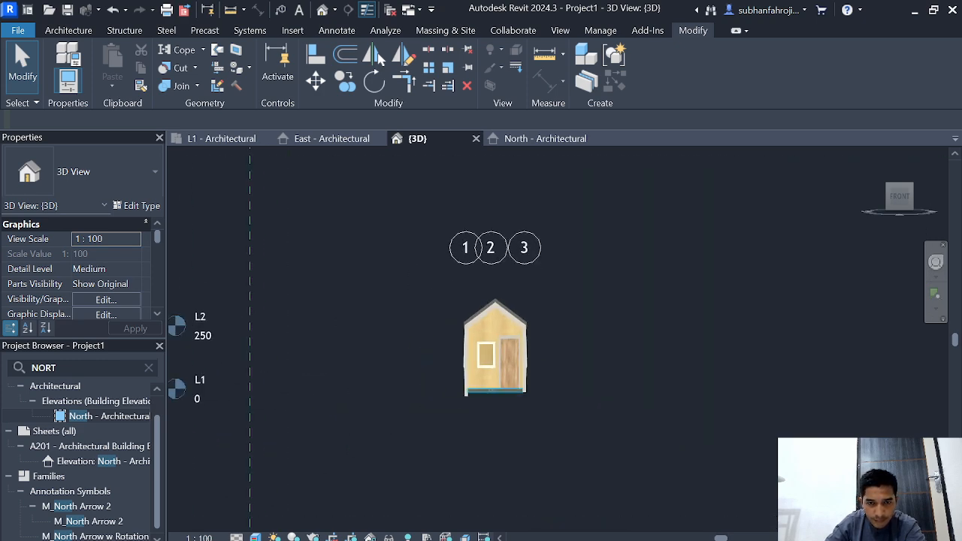
pyautogui.click(468, 363)
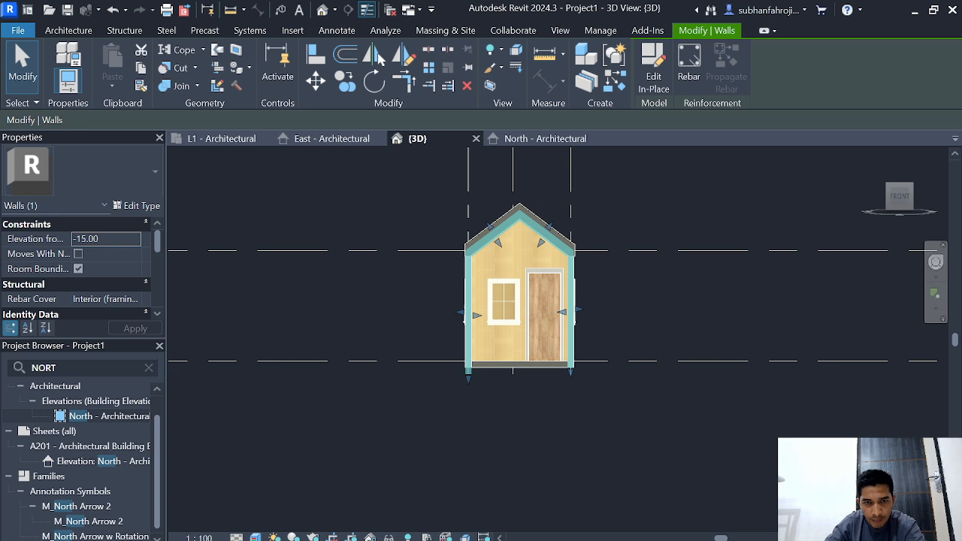
pyautogui.scroll(4, 499, 232)
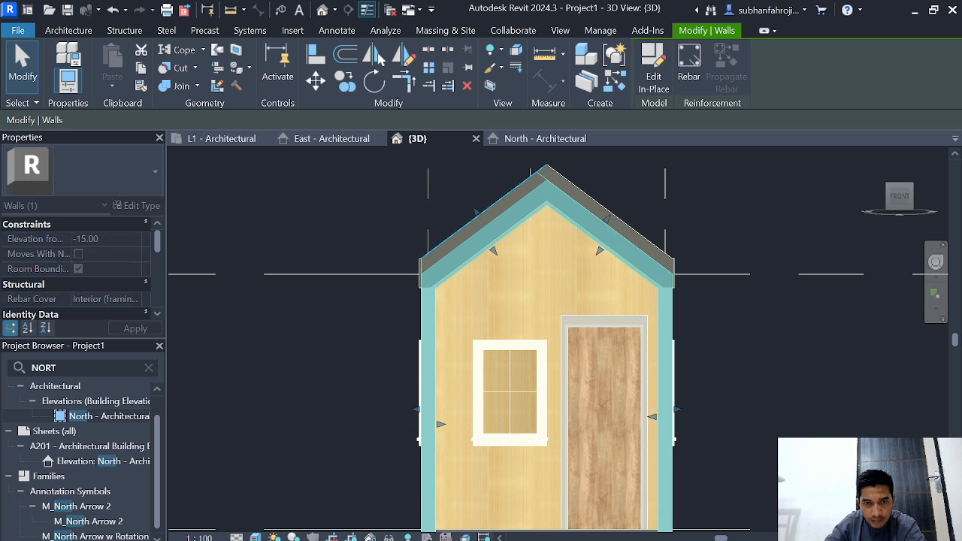
pyautogui.moveTo(493, 250)
pyautogui.mouseDown()
pyautogui.moveTo(488, 240)
pyautogui.moveTo(492, 247)
pyautogui.mouseUp()
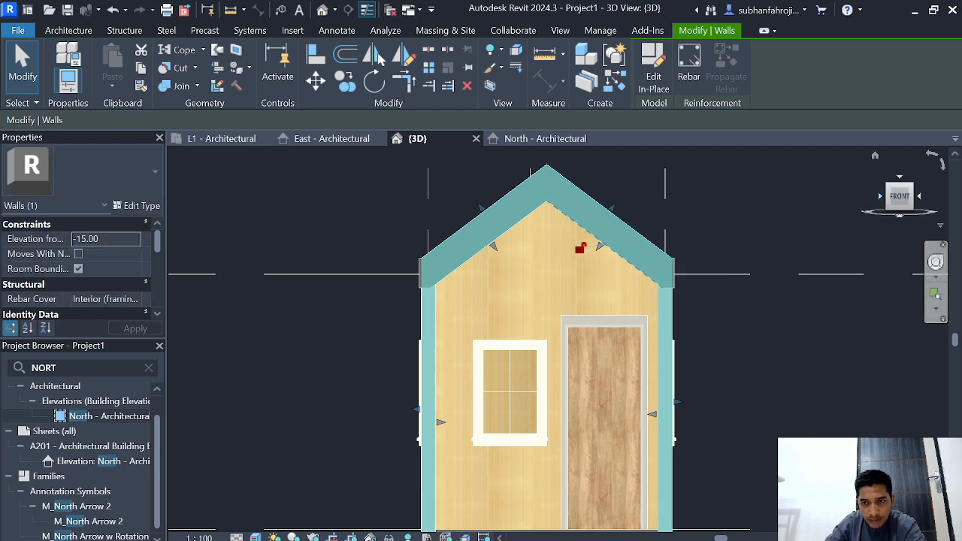
# Step: Viewed from the building's left side, adjust the FASAD wall's depth to span from the roof end to grid D'
pyautogui.click(880, 196)
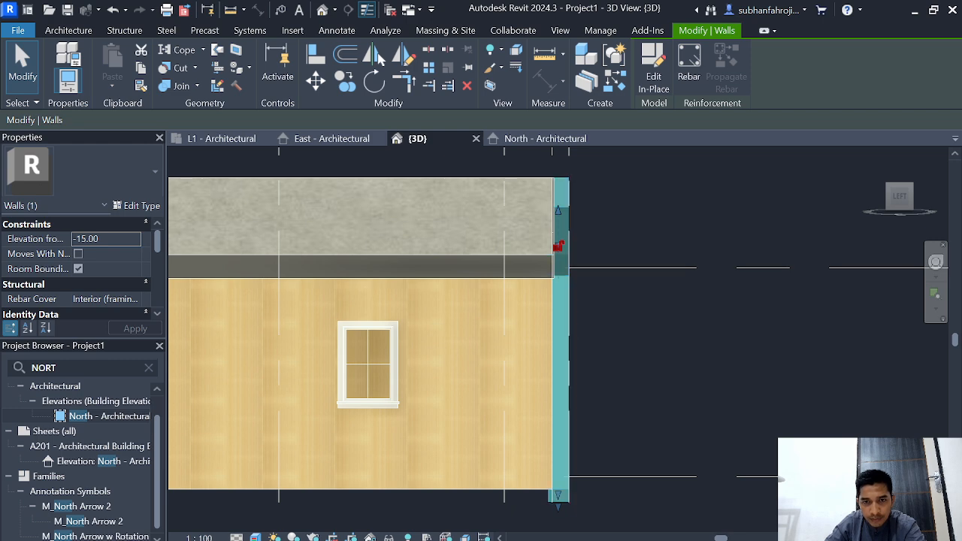
pyautogui.moveTo(549, 328); pyautogui.dragTo(552, 410, button='middle')
pyautogui.scroll(1, 552, 410)
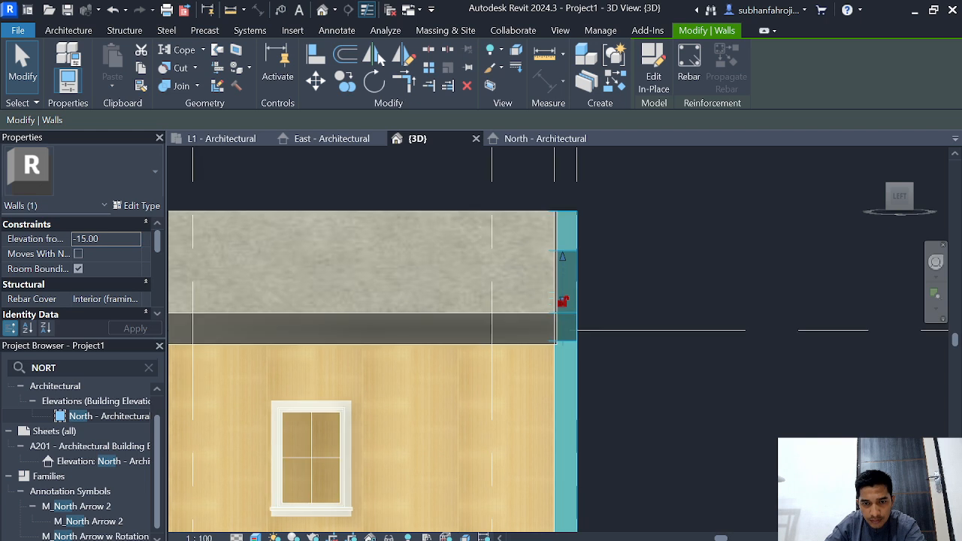
pyautogui.press('Escape')
pyautogui.scroll(-1, 560, 425)
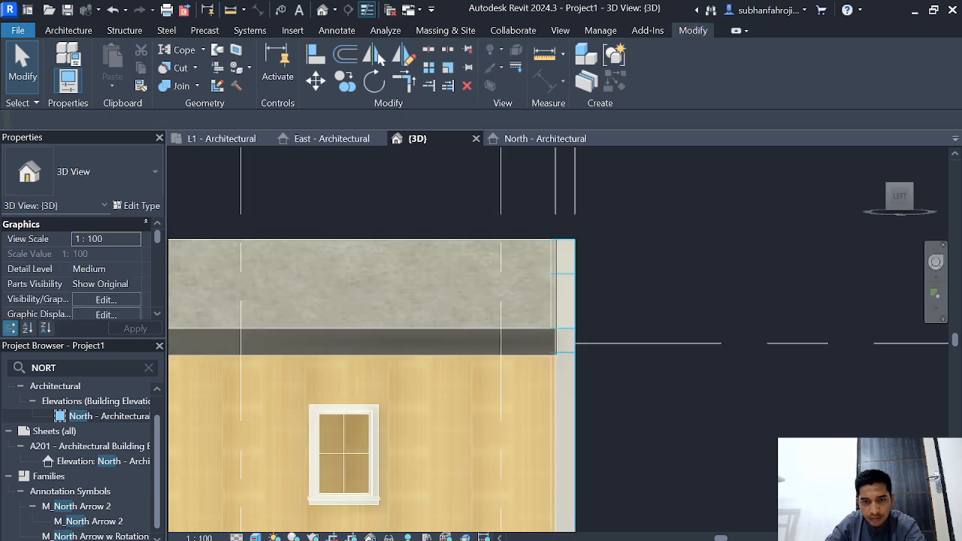
pyautogui.click(567, 361)
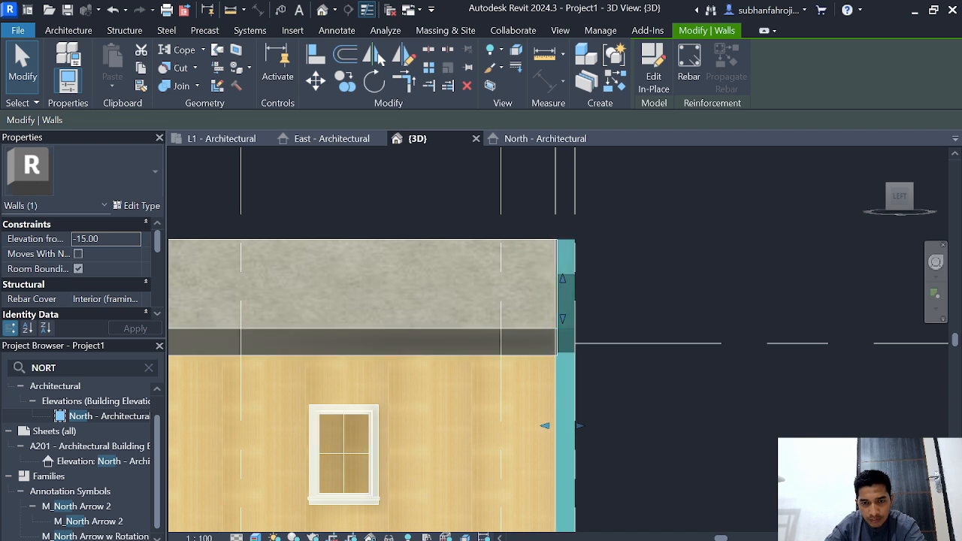
pyautogui.moveTo(545, 426)
pyautogui.mouseDown()
pyautogui.moveTo(536, 426)
pyautogui.moveTo(576, 426)
pyautogui.mouseUp()
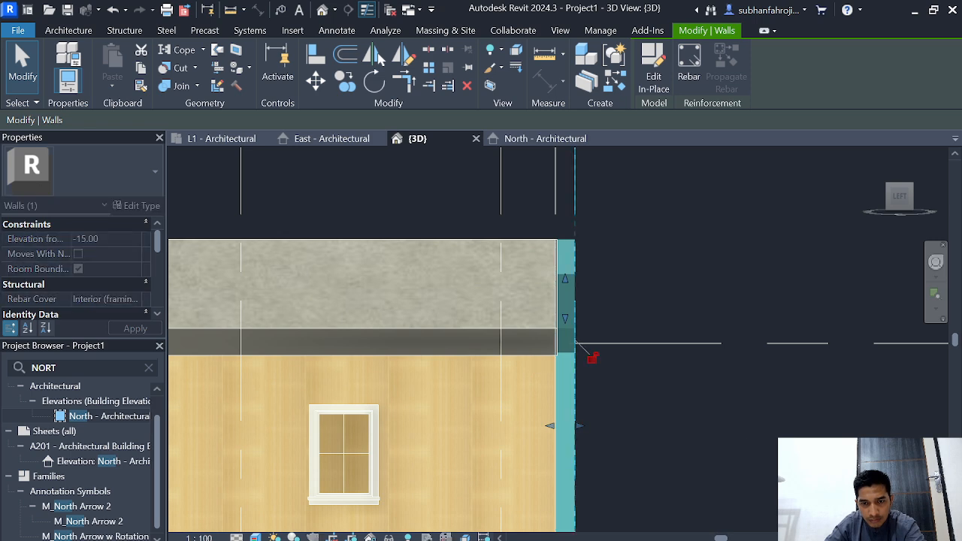
pyautogui.scroll(-2, 609, 417)
pyautogui.moveTo(609, 417); pyautogui.dragTo(609, 373, button='middle')
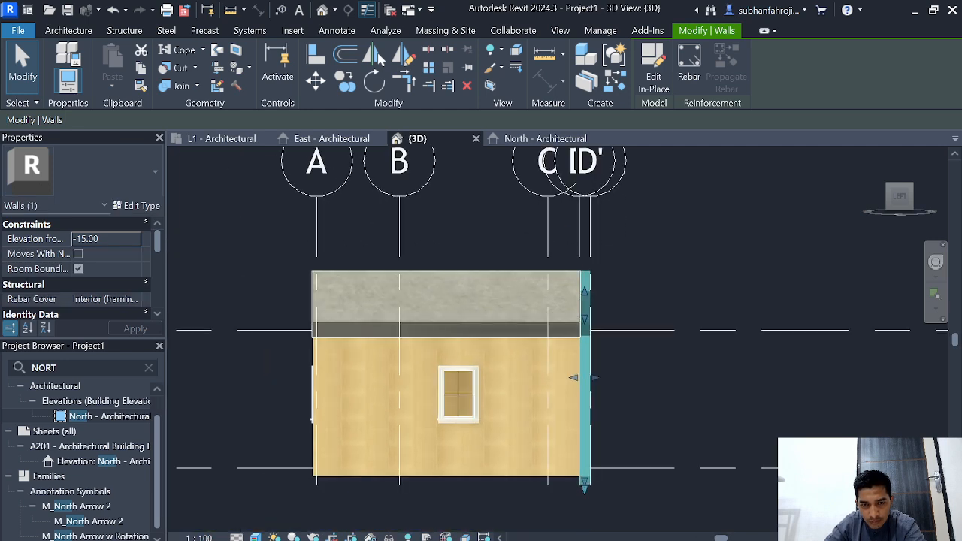
# Step: Stretch the bottom faces of the FASAD wall's legs up to the base of the side walls
pyautogui.moveTo(585, 489)
pyautogui.mouseDown()
pyautogui.moveTo(584, 469)
pyautogui.moveTo(583, 483)
pyautogui.mouseUp()
pyautogui.press('Escape')
pyautogui.click(585, 475)
pyautogui.moveTo(584, 485); pyautogui.dragTo(584, 486)
pyautogui.scroll(4, 589, 488)
pyautogui.scroll(1, 575, 525)
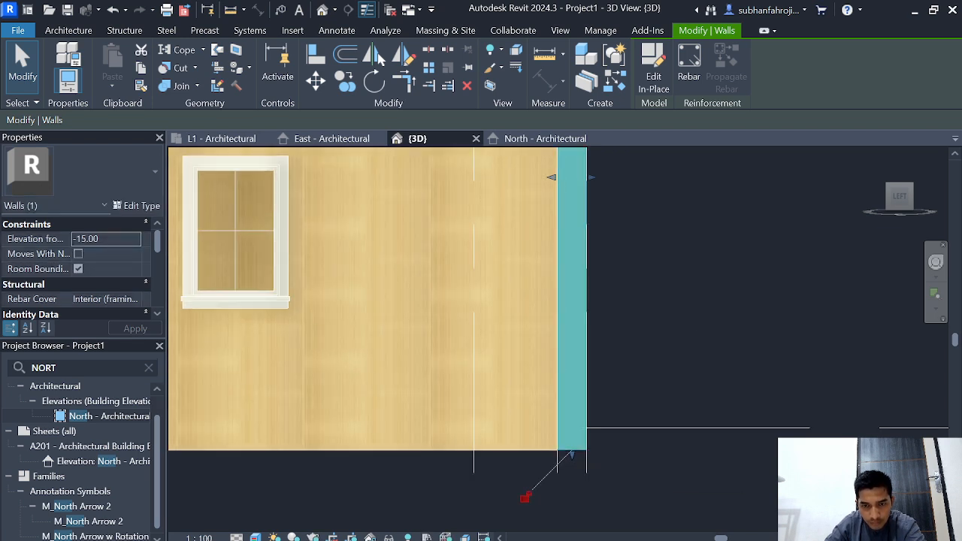
pyautogui.press('Escape')
pyautogui.scroll(-1, 706, 294)
pyautogui.scroll(-5, 703, 296)
pyautogui.moveTo(703, 296); pyautogui.dragTo(603, 423, button='middle')
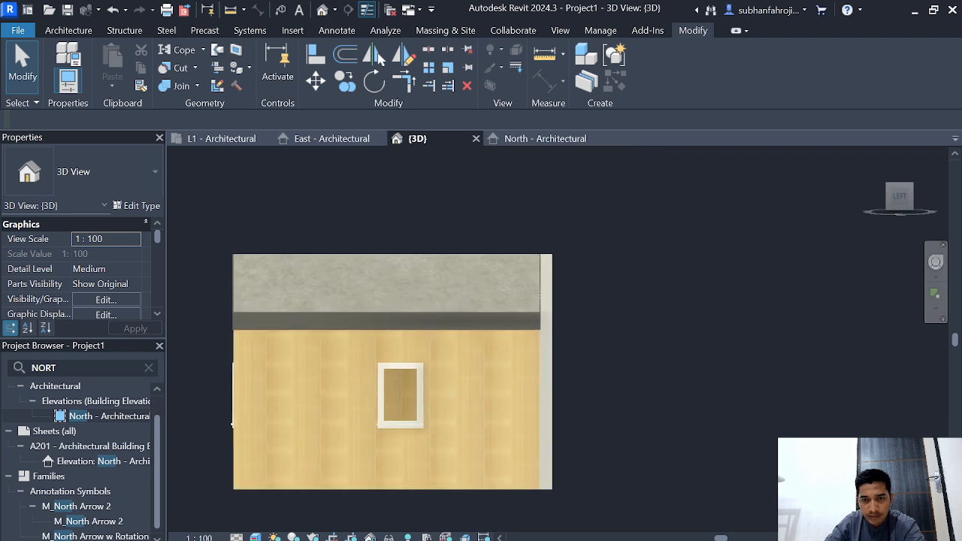
# Step: Edit the boundary of the porch's lantai ruangan floor and set its front edge's distance to grid D' to 0
pyautogui.scroll(4, 587, 331)
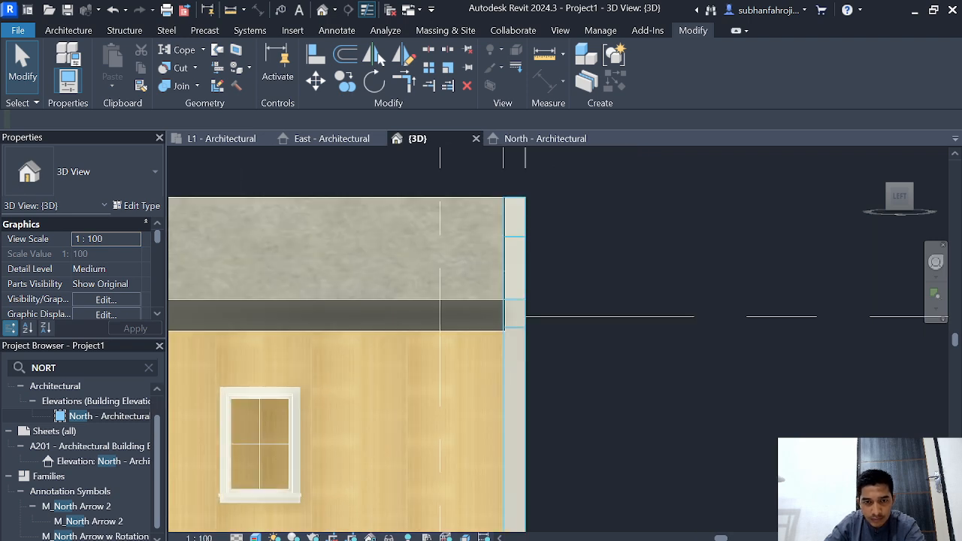
pyautogui.scroll(1, 502, 363)
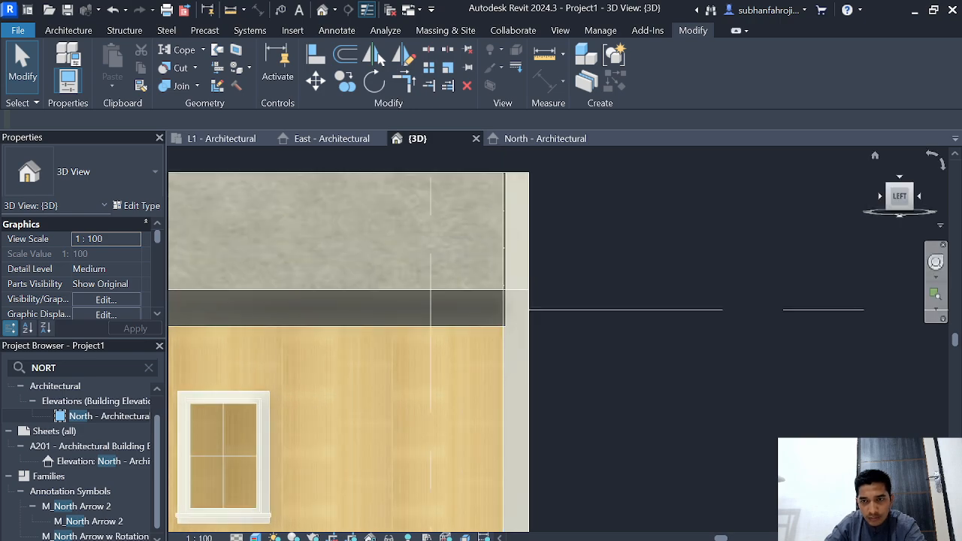
pyautogui.click(874, 156)
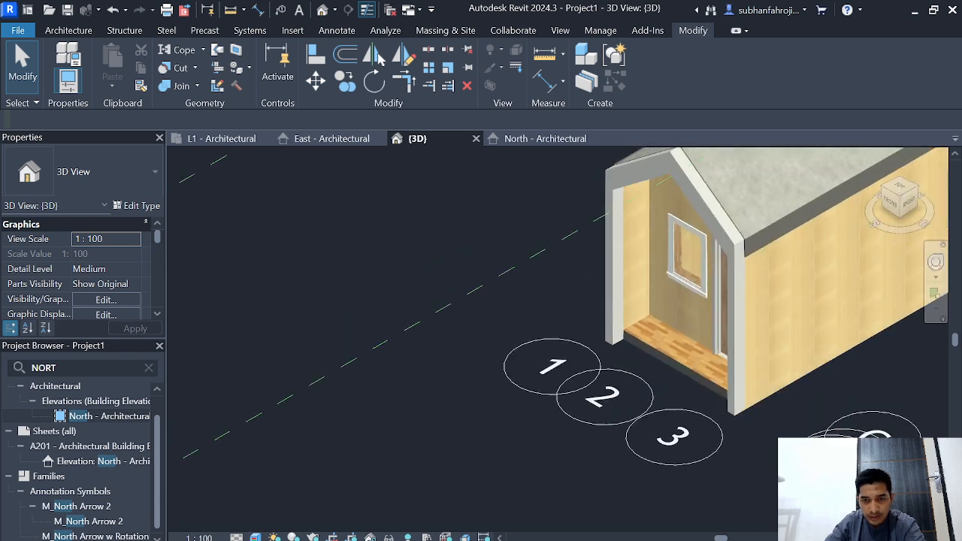
pyautogui.click(652, 352)
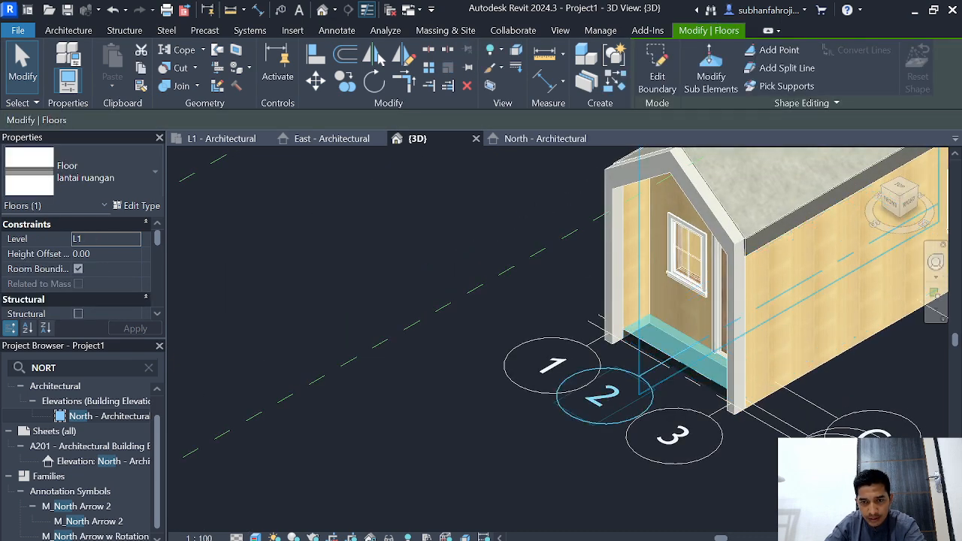
pyautogui.click(657, 69)
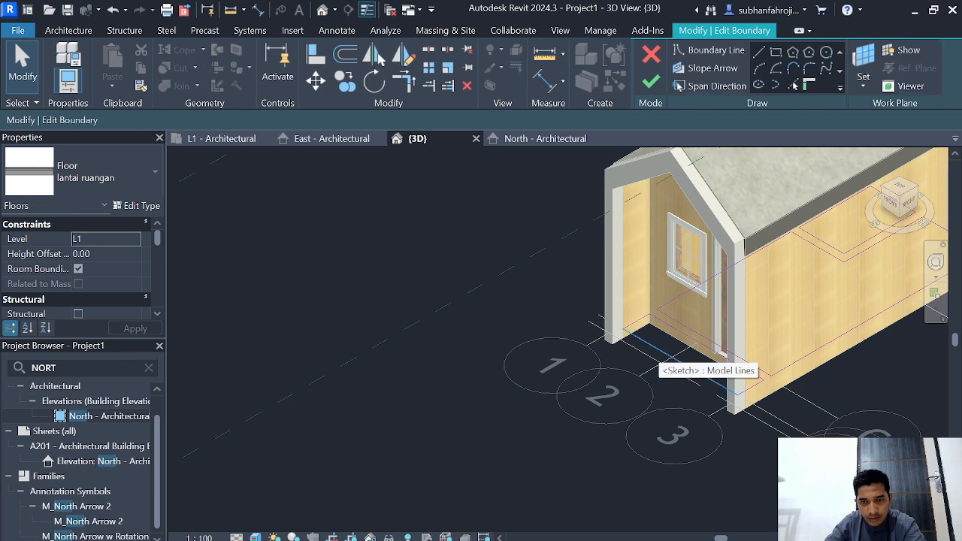
pyautogui.click(661, 350)
pyautogui.click(750, 403)
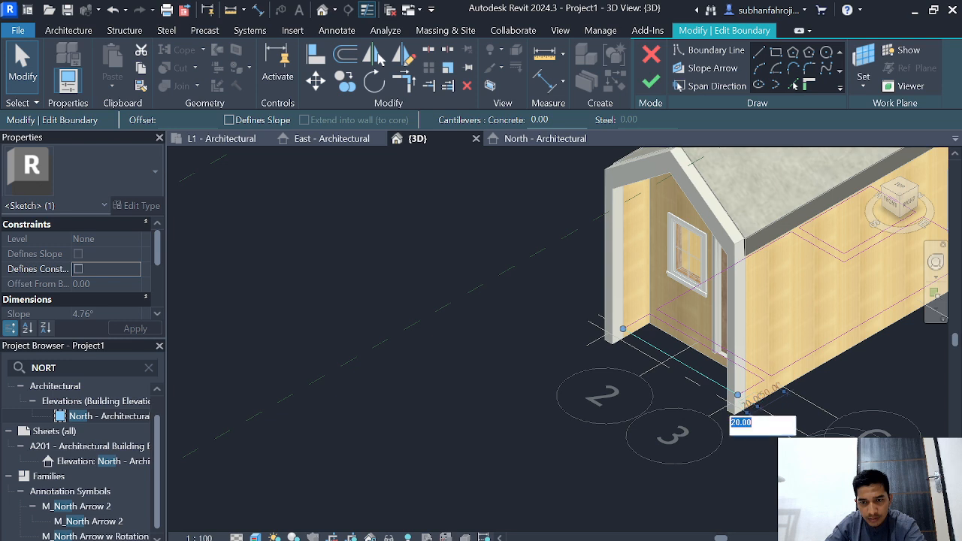
pyautogui.write('0')
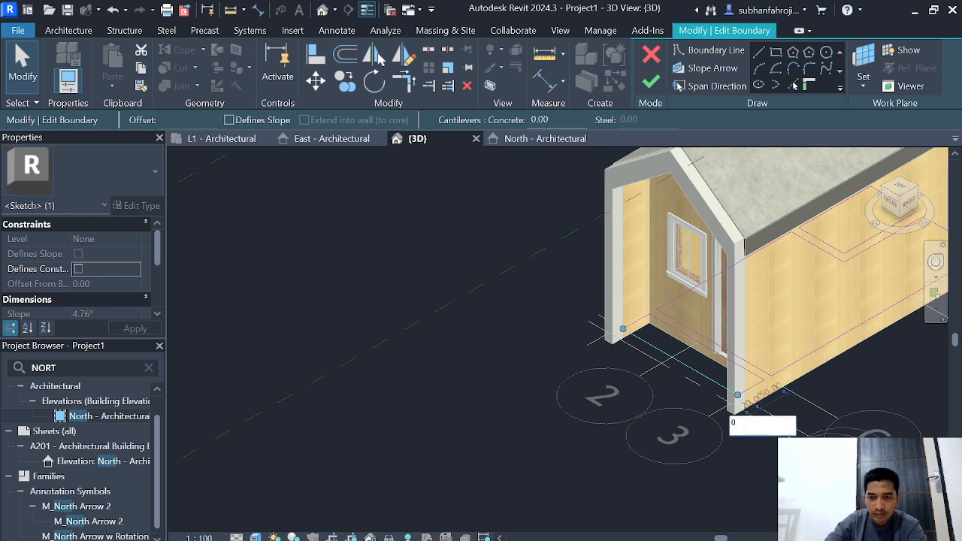
pyautogui.press('Return')
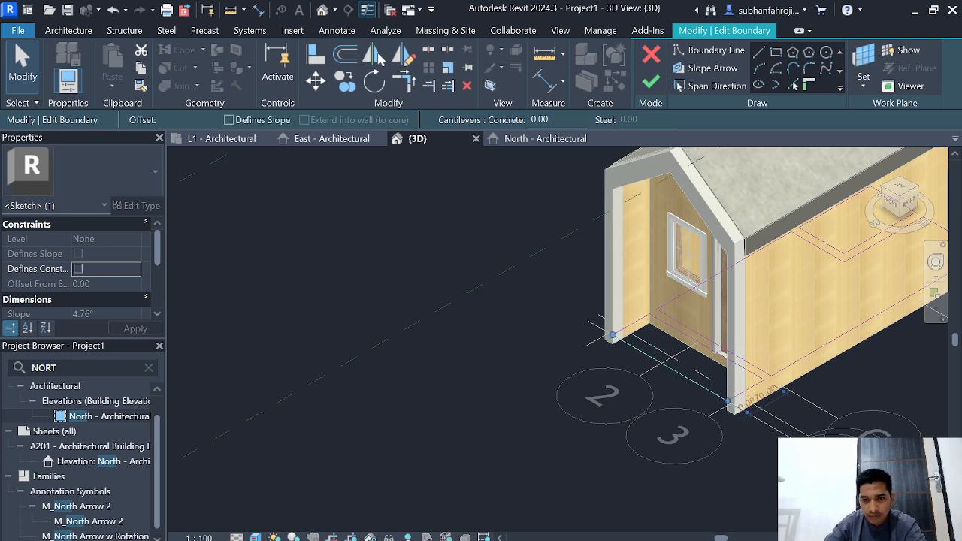
pyautogui.press('Escape')
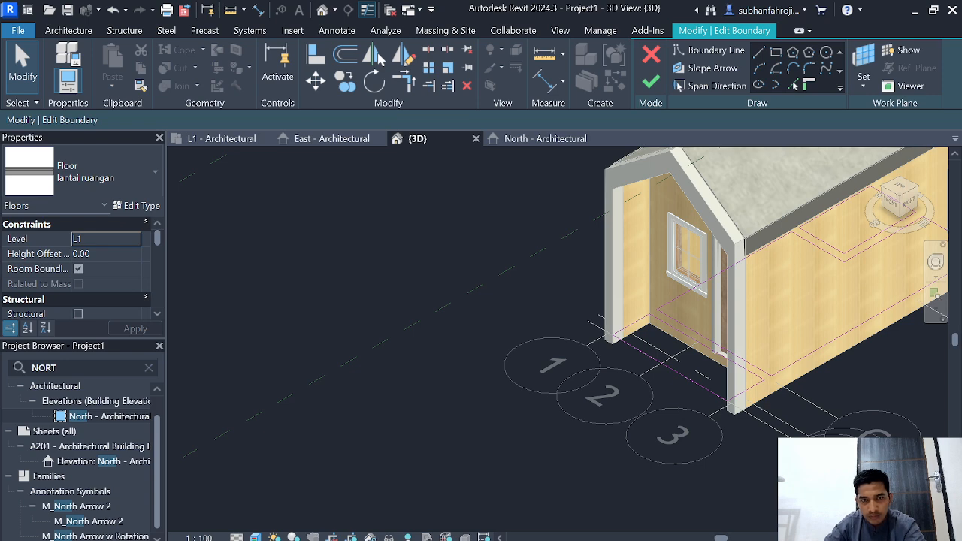
# Step: Finish the floor boundary edit and check the porch floor edge against the facade legs
pyautogui.scroll(-3, 492, 436)
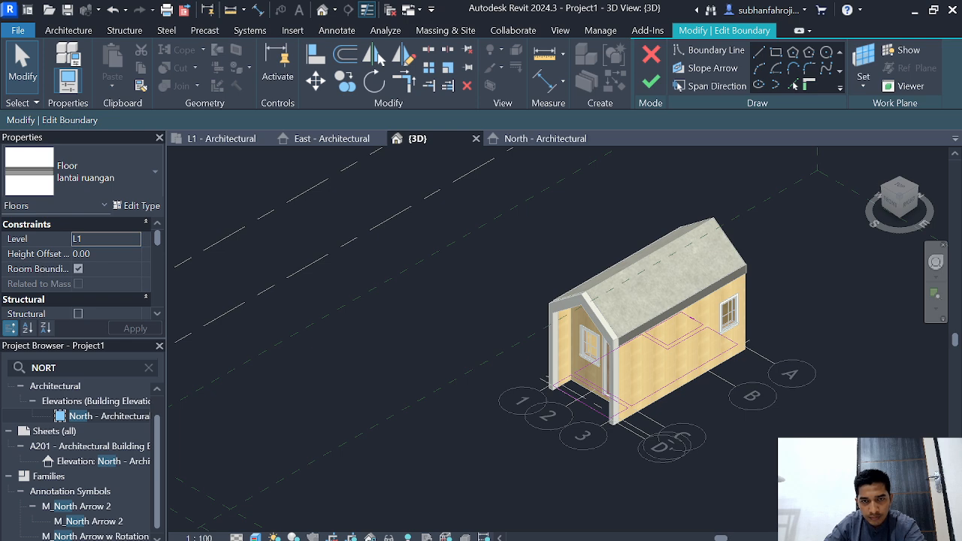
pyautogui.click(650, 81)
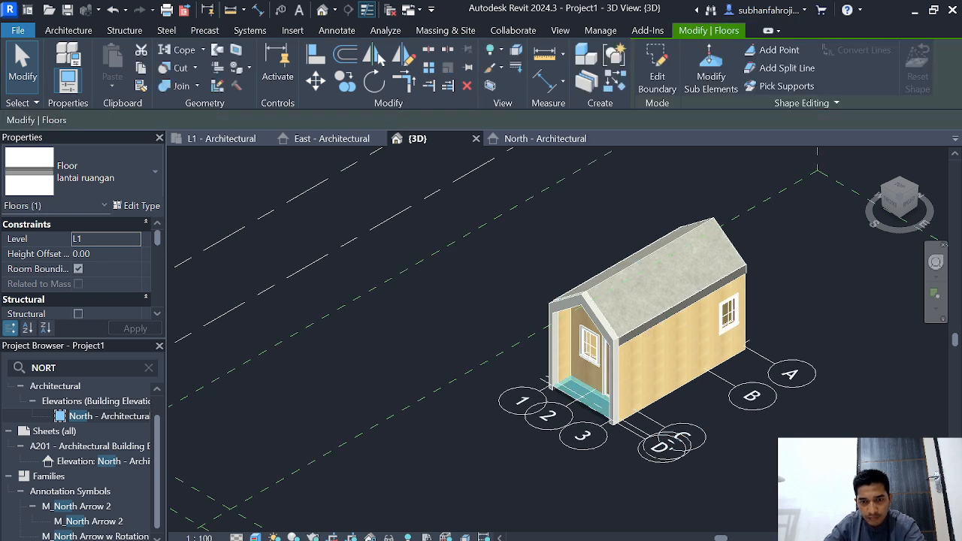
pyautogui.scroll(1, 765, 471)
pyautogui.press('Escape')
pyautogui.scroll(3, 460, 472)
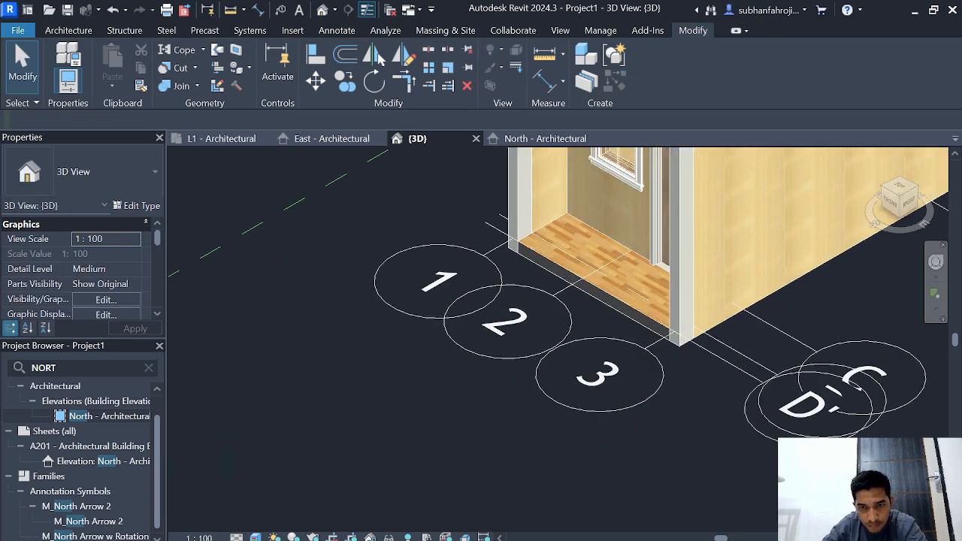
pyautogui.scroll(-5, 683, 465)
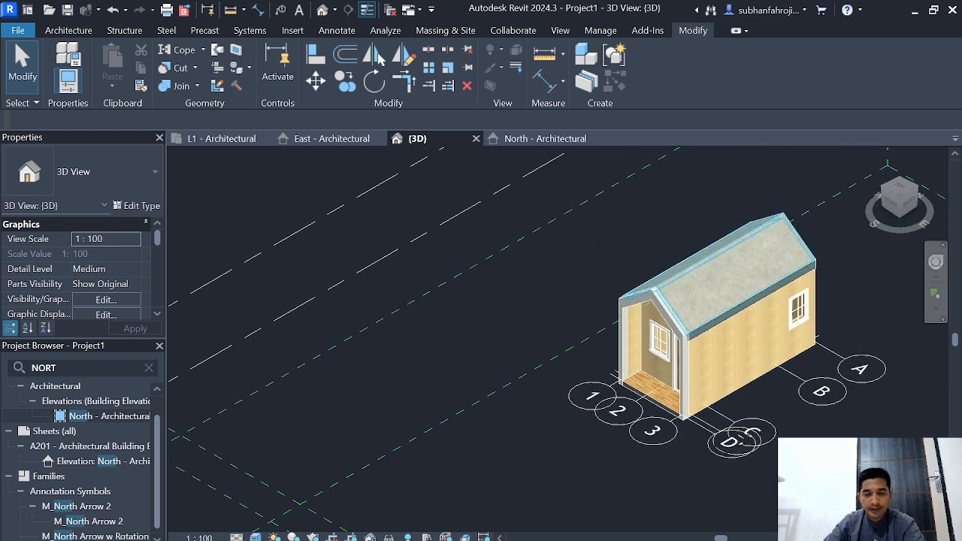
# Step: Switch to the L1 - Architectural floor plan
pyautogui.hotkey('ctrl', 'Tab')
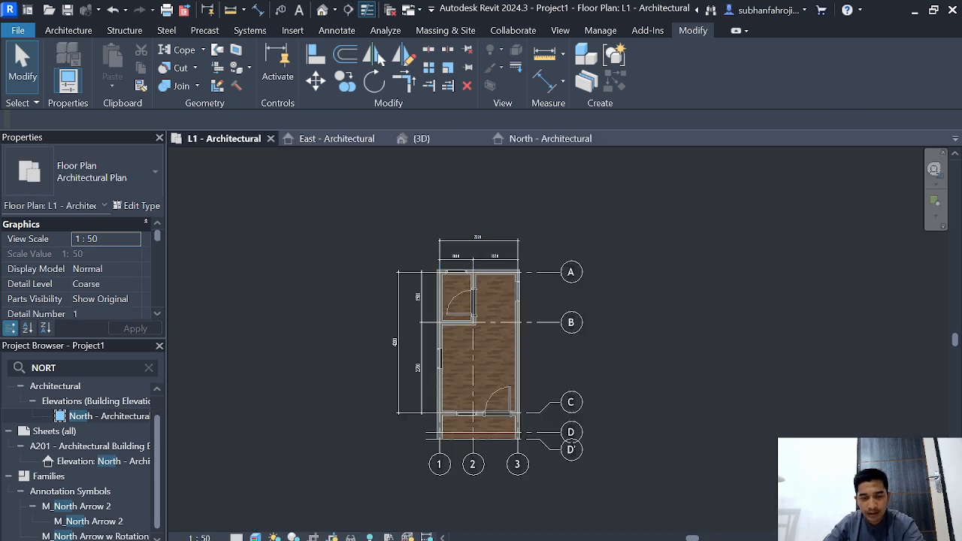
pyautogui.scroll(2, 681, 343)
pyautogui.moveTo(681, 342); pyautogui.dragTo(800, 342, button='middle')
pyautogui.scroll(-2, 748, 324)
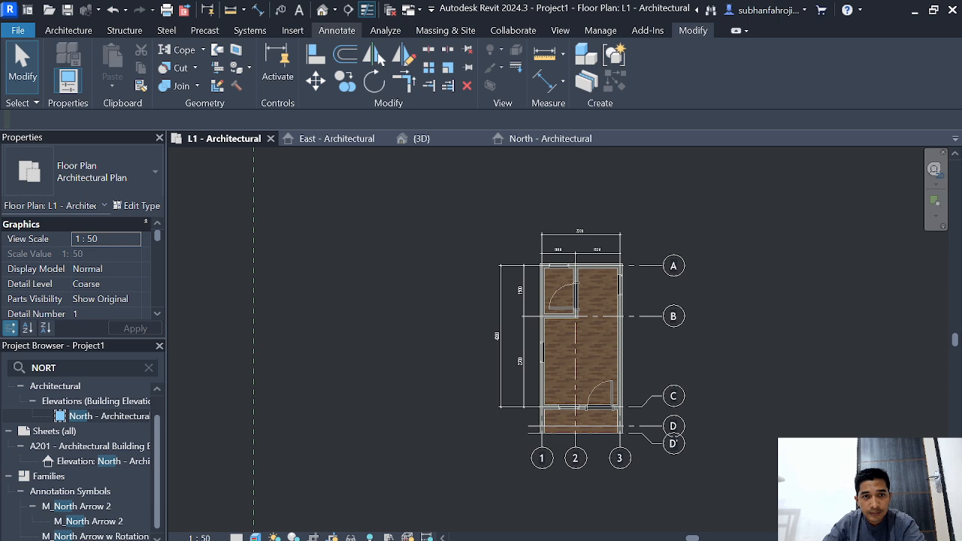
# Step: Place a horizontal building section through the porch between grids C and D, looking toward the building's interior
pyautogui.click(337, 30)
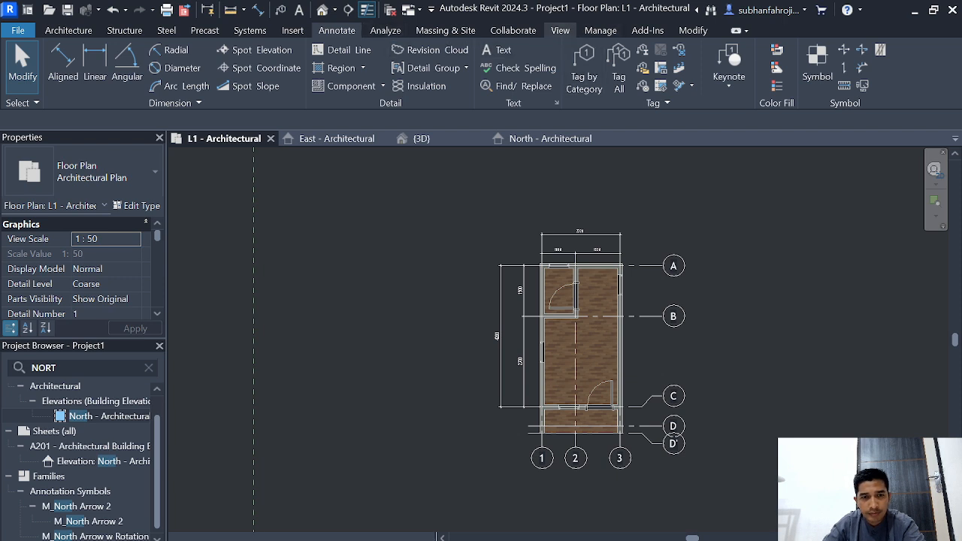
pyautogui.click(560, 30)
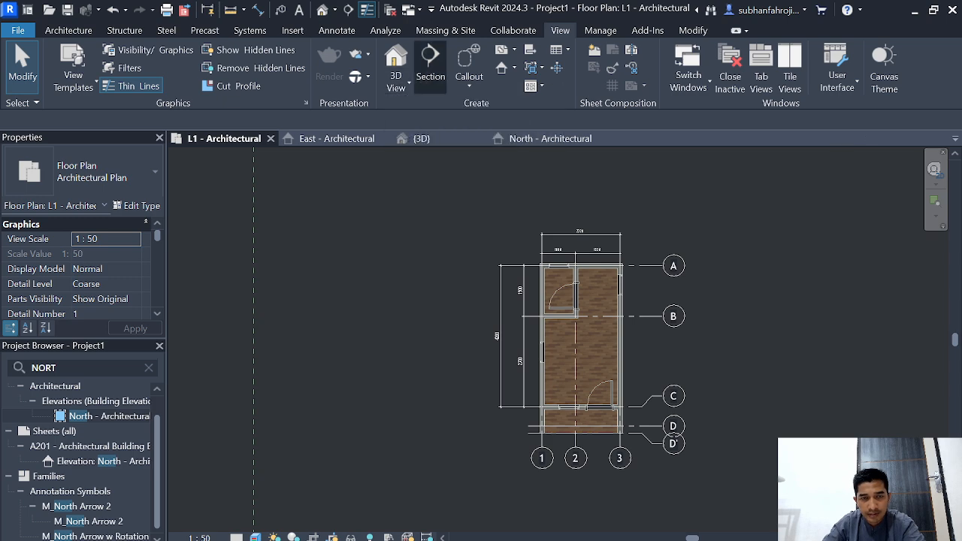
pyautogui.click(430, 66)
pyautogui.scroll(3, 466, 402)
pyautogui.moveTo(467, 402); pyautogui.dragTo(293, 384, button='middle')
pyautogui.scroll(1, 424, 425)
pyautogui.moveTo(424, 424); pyautogui.dragTo(369, 424, button='middle')
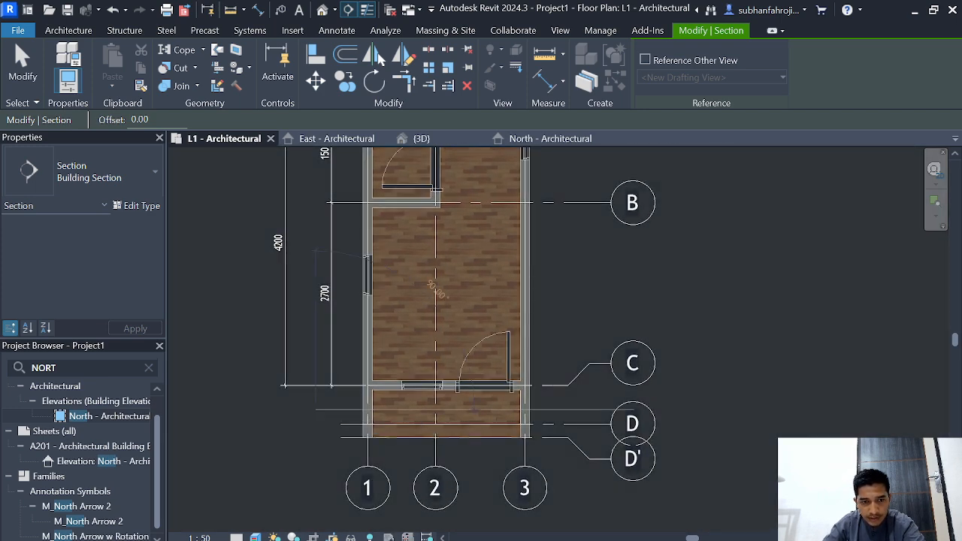
pyautogui.click(292, 409)
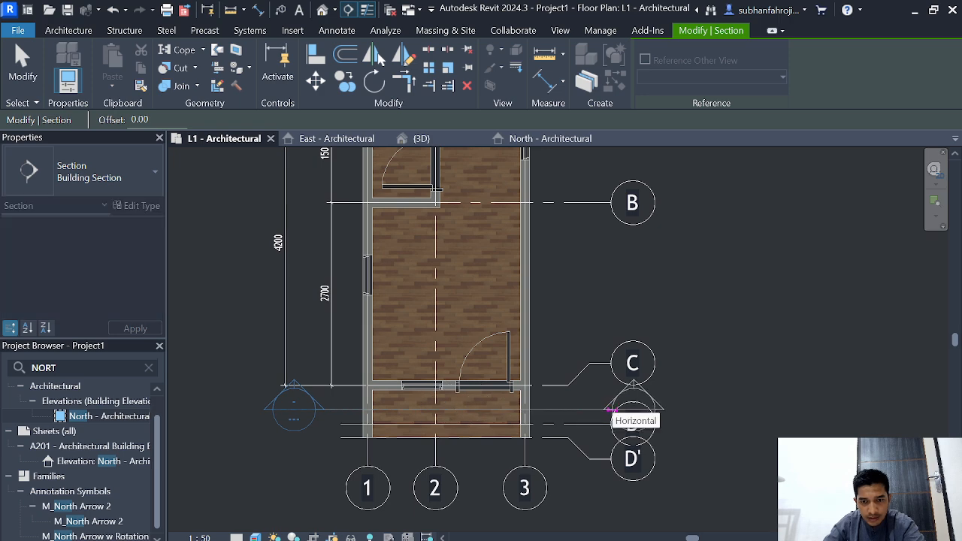
pyautogui.click(609, 409)
pyautogui.press('Escape')
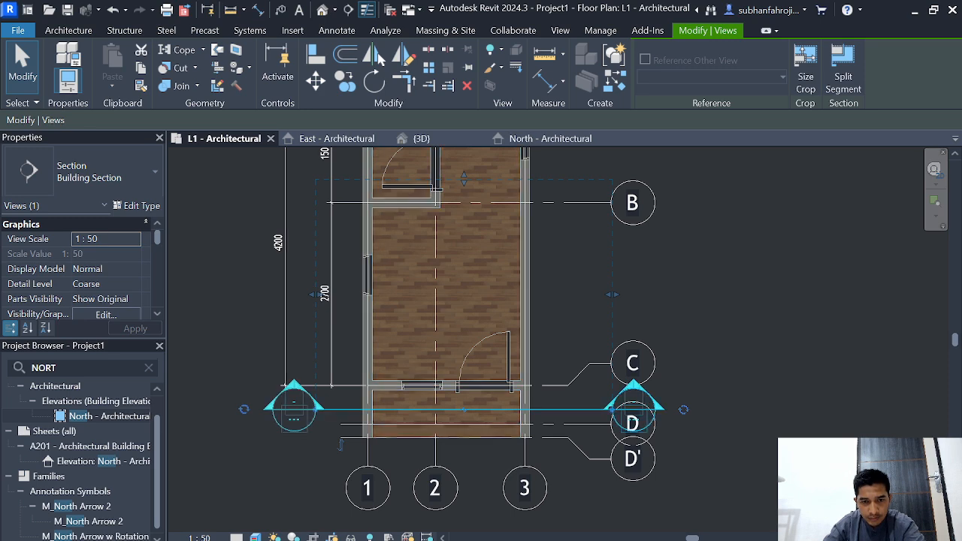
pyautogui.press('Escape')
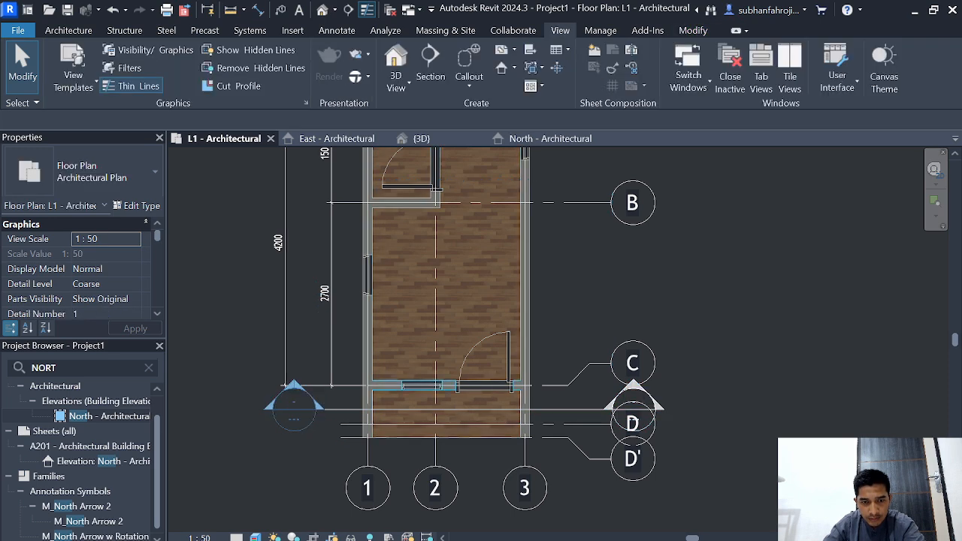
# Step: Place a vertical building section just beside grid 2, running from below grid D' to beyond the dimensions above grid A, looking toward grid 1
pyautogui.click(430, 64)
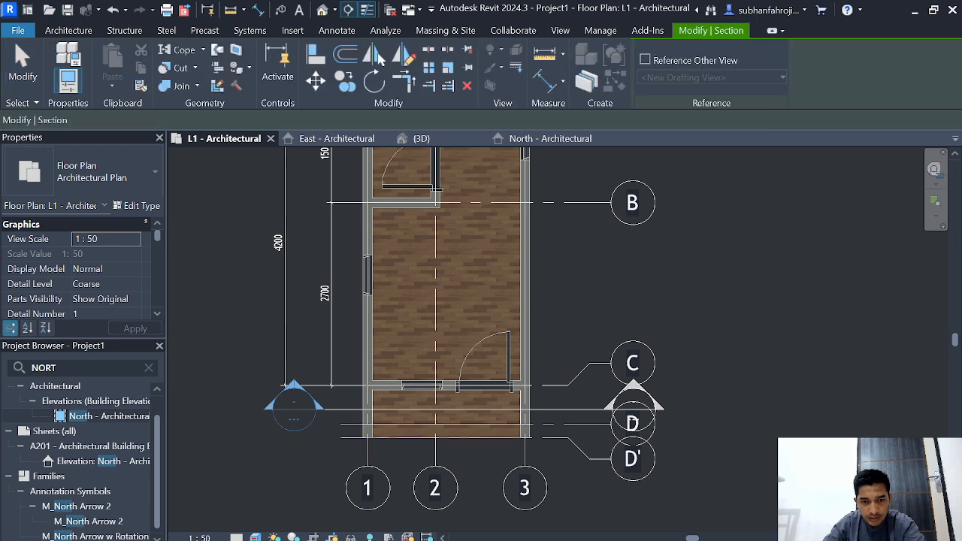
pyautogui.click(446, 453)
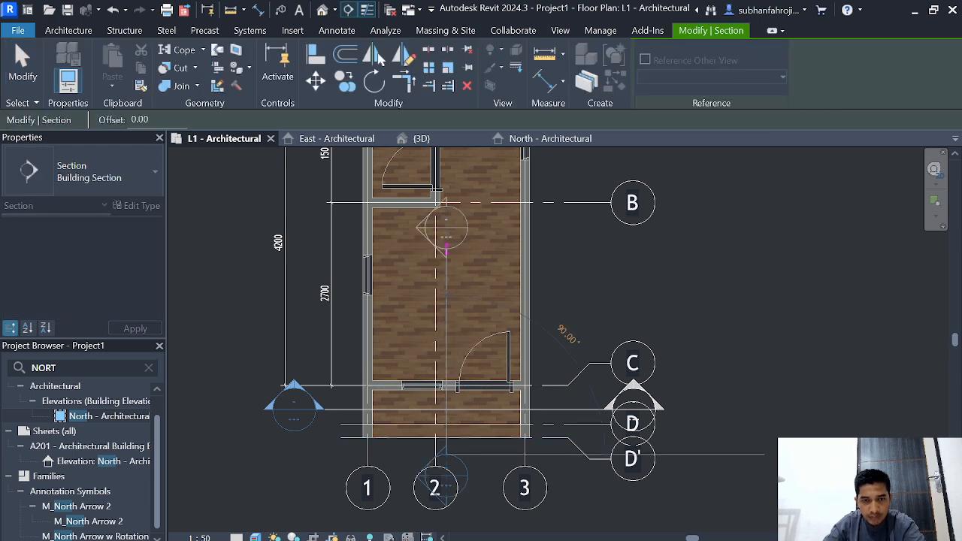
pyautogui.scroll(-1, 447, 225)
pyautogui.moveTo(447, 226); pyautogui.dragTo(437, 360, button='middle')
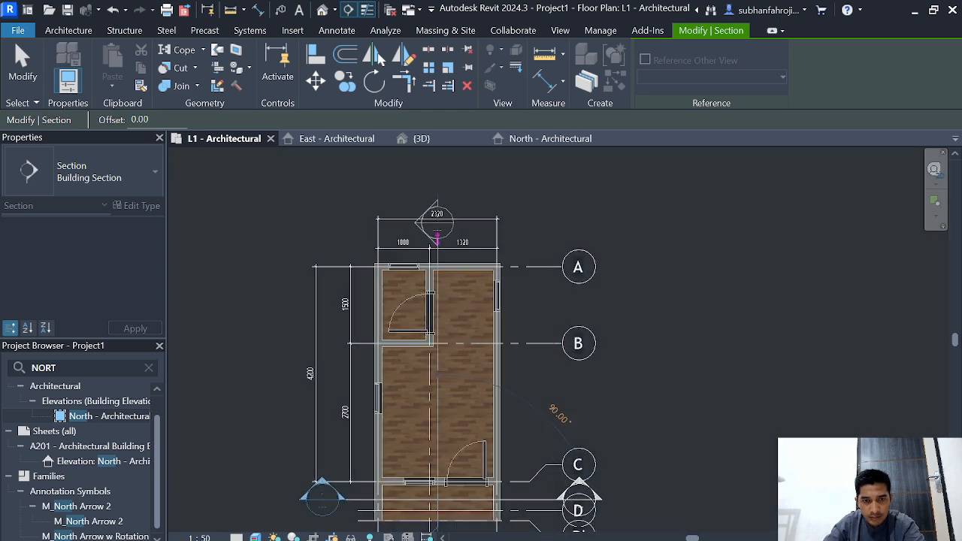
pyautogui.click(437, 184)
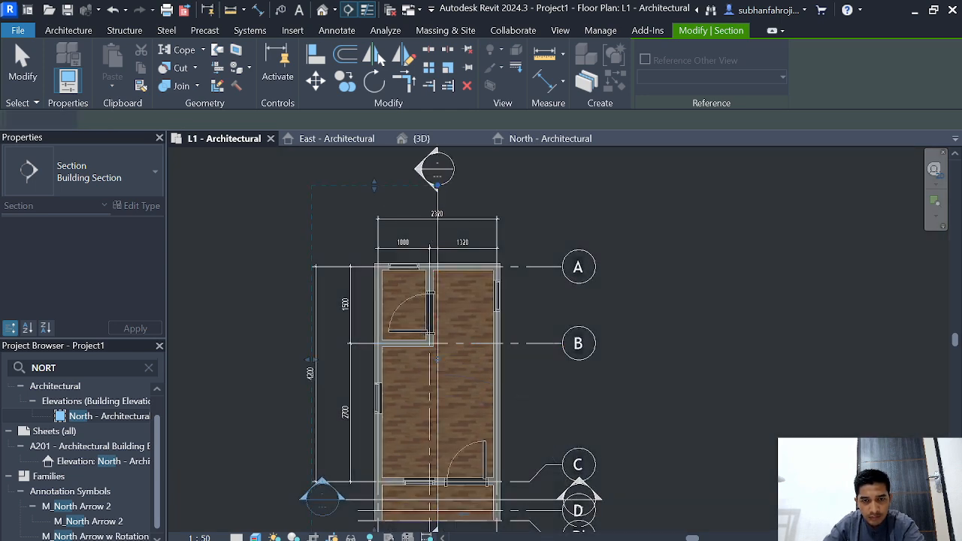
pyautogui.scroll(-2, 447, 264)
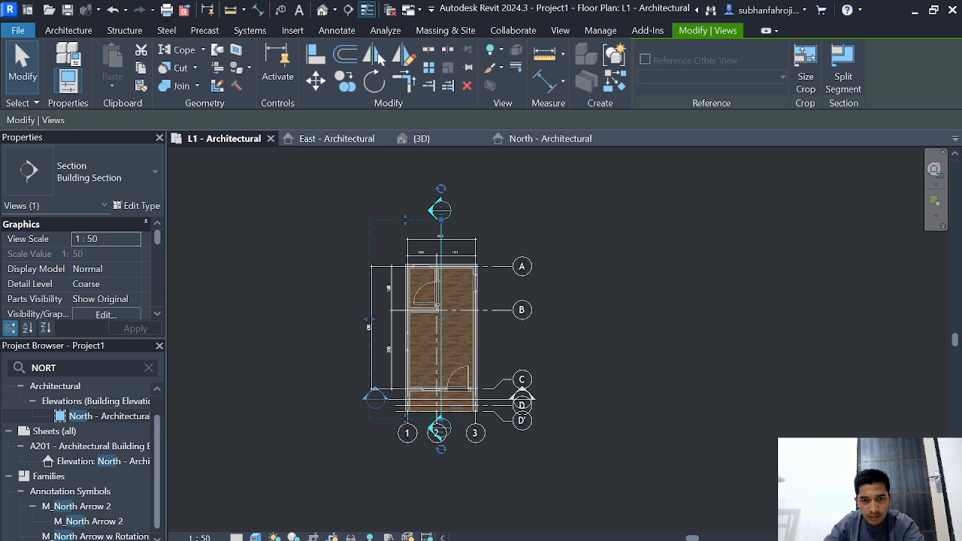
pyautogui.press('Escape')
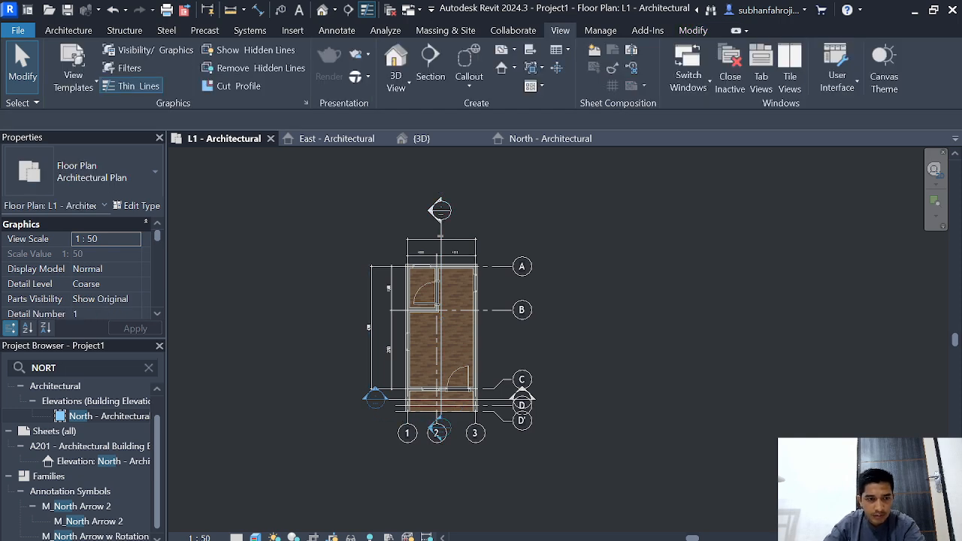
# Step: Search the Project Browser for SEction, then clear the search
pyautogui.click(148, 368)
pyautogui.write('SE')
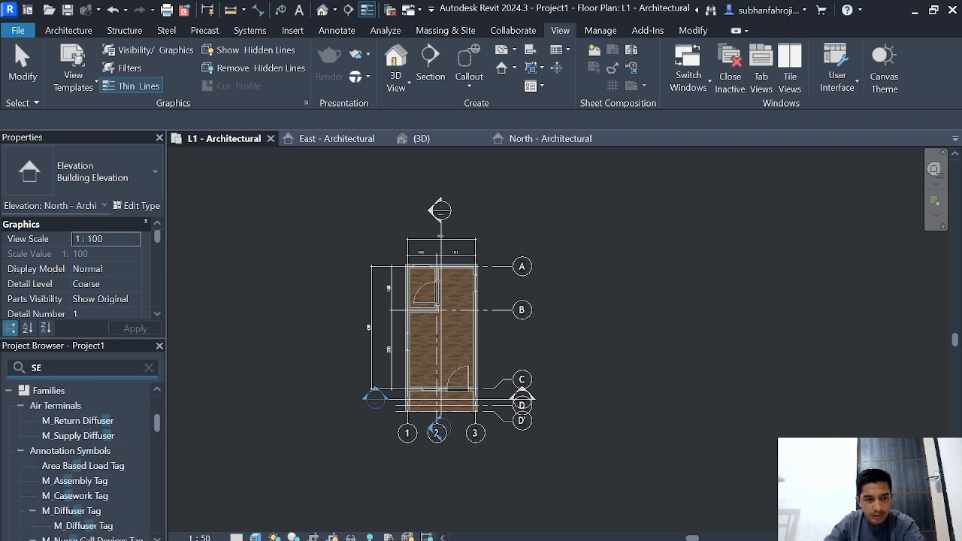
pyautogui.write('ct')
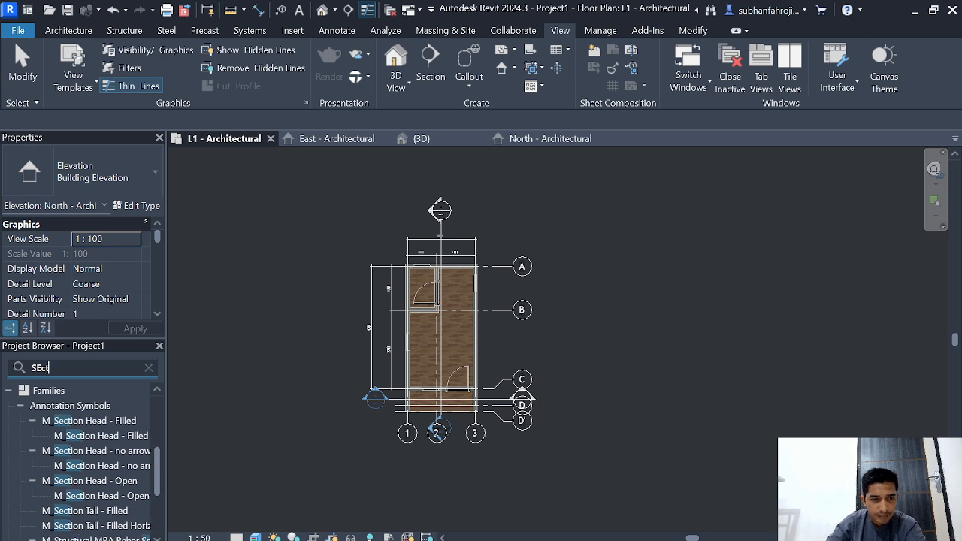
pyautogui.write('io')
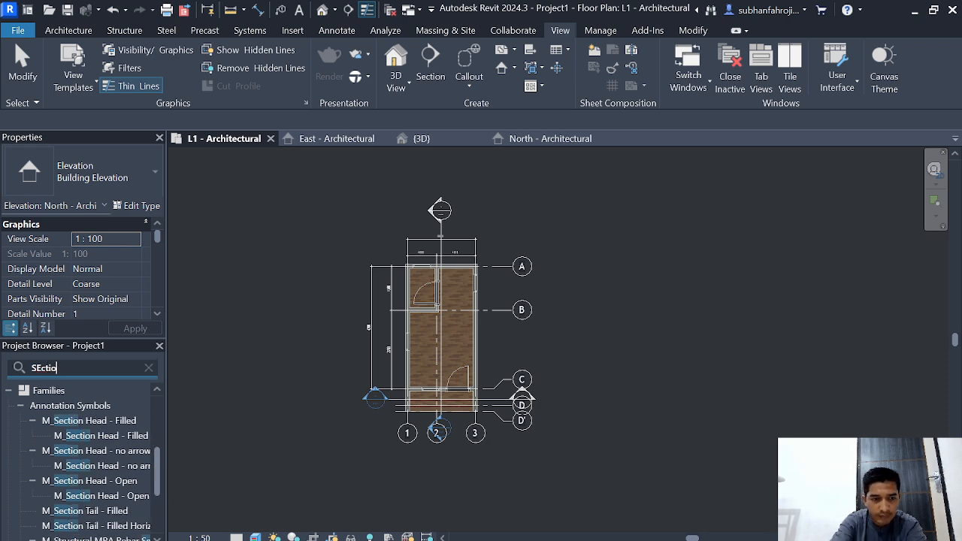
pyautogui.write('n')
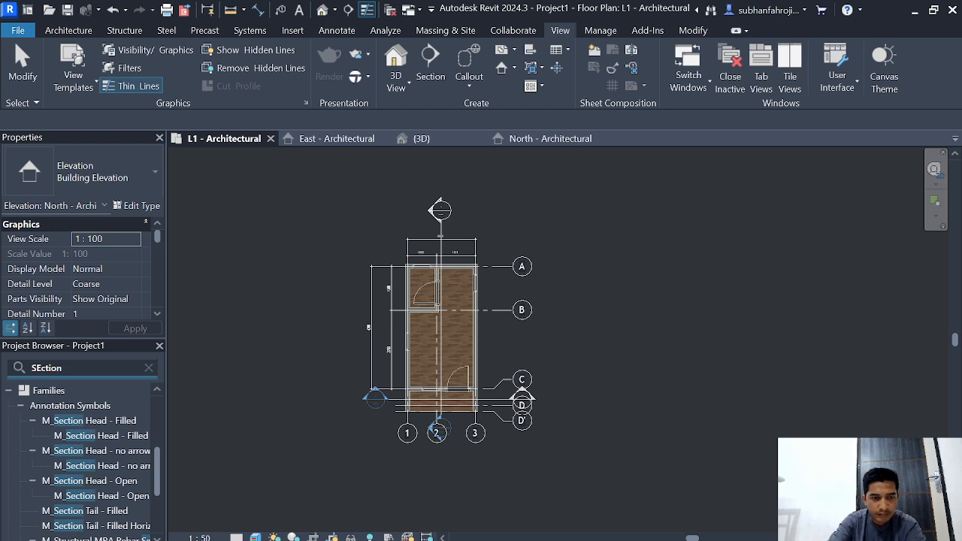
pyautogui.press('BackSpace')
pyautogui.press('BackSpace')
pyautogui.press('BackSpace')
pyautogui.press('BackSpace')
pyautogui.press('BackSpace')
pyautogui.press('BackSpace')
pyautogui.press('BackSpace')
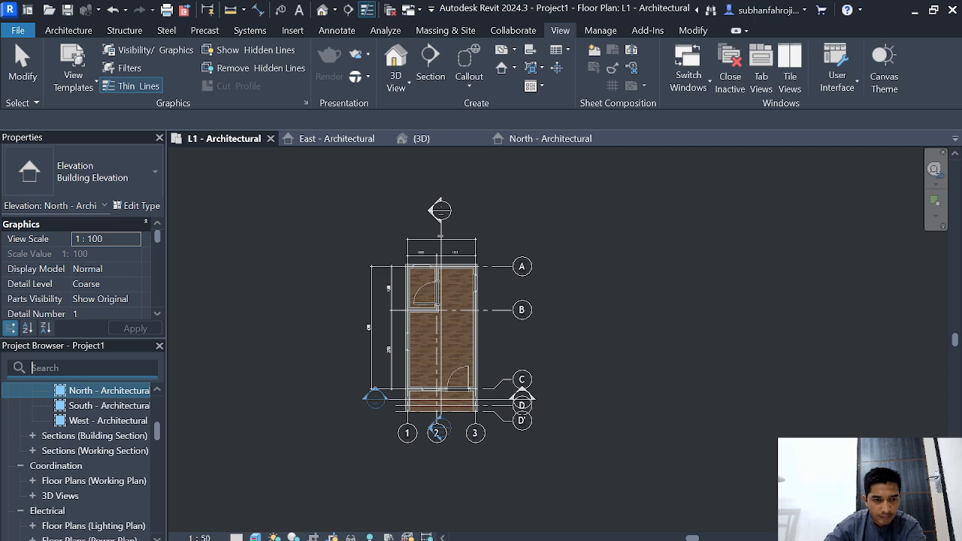
pyautogui.write('se')
pyautogui.press('BackSpace')
pyautogui.press('BackSpace')
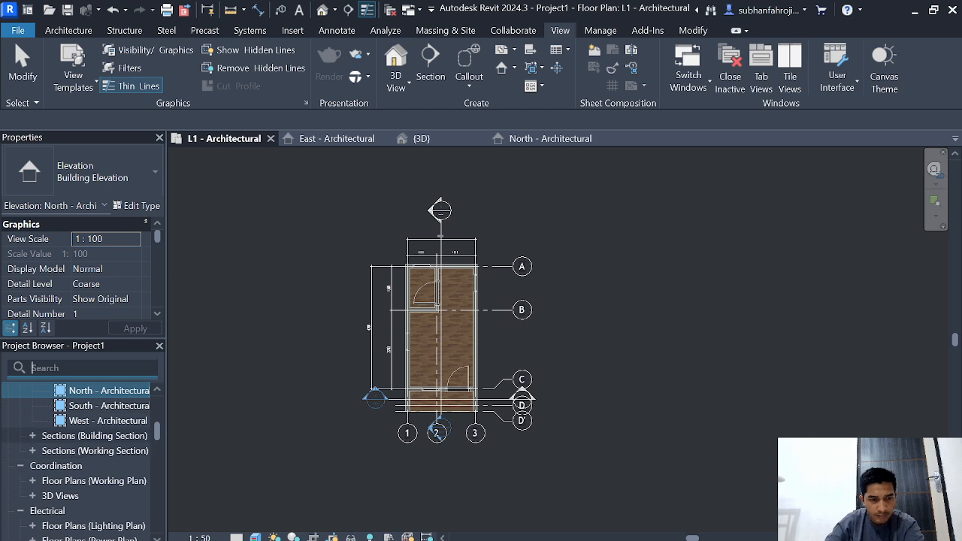
# Step: Expand the Building Section and Working Section groups in the Project Browser and open Section 2
pyautogui.doubleClick(94, 436)
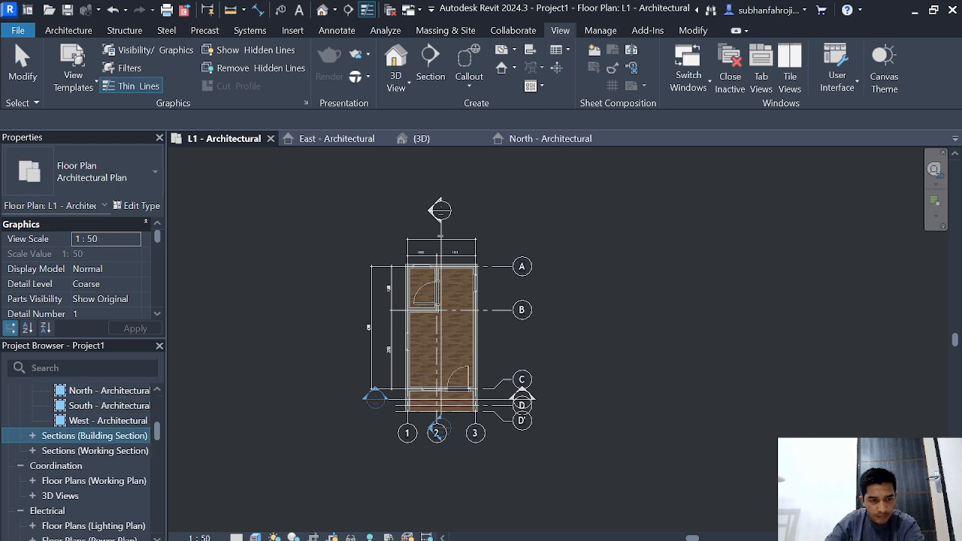
pyautogui.click(94, 481)
pyautogui.doubleClick(94, 481)
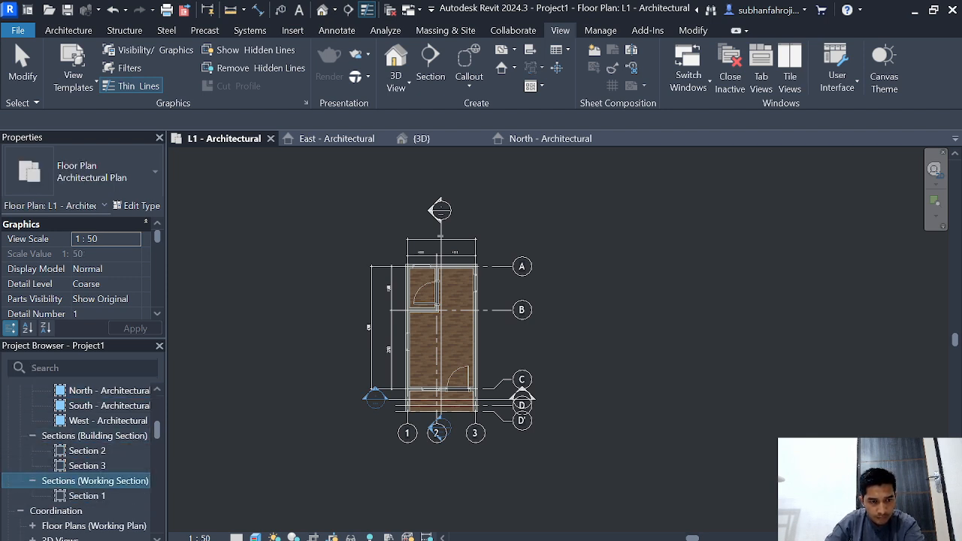
pyautogui.doubleClick(87, 451)
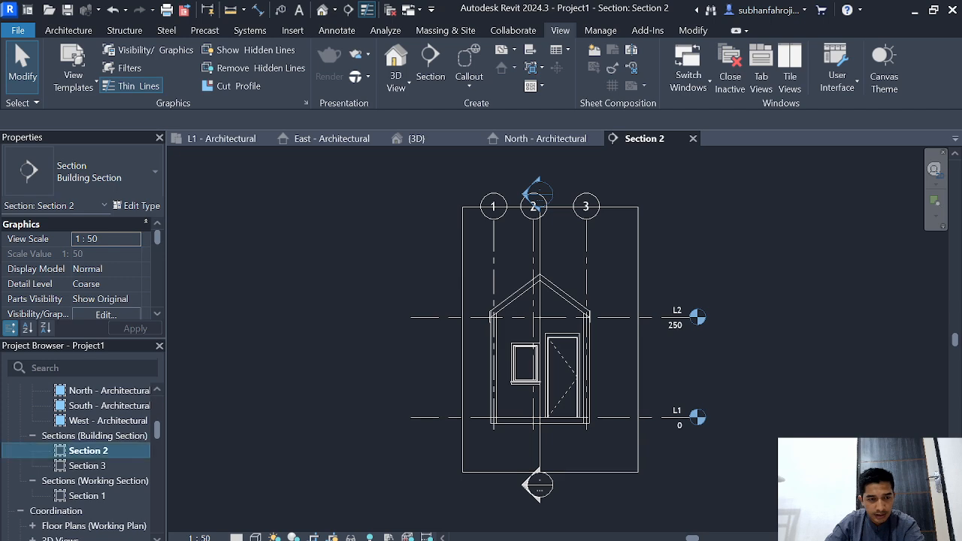
pyautogui.rightClick(88, 451)
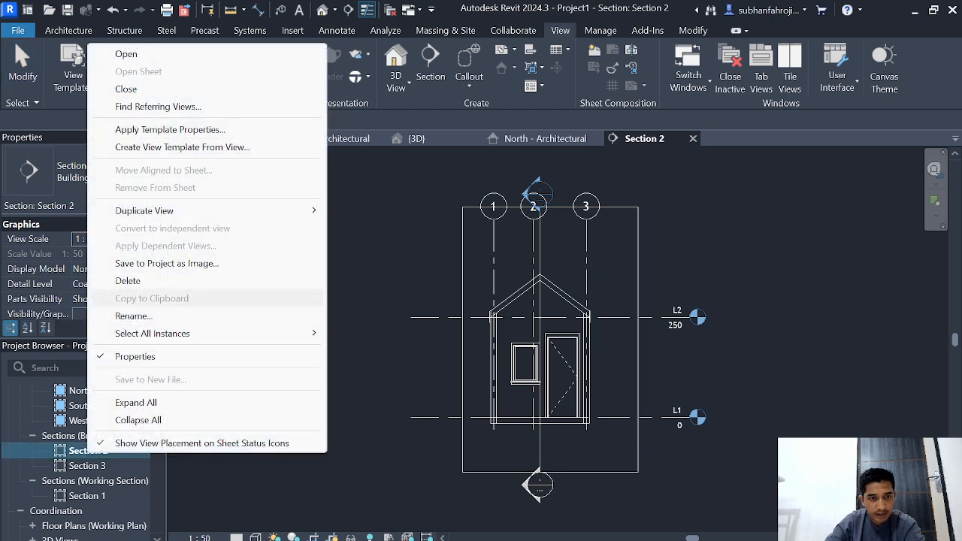
pyautogui.click(134, 316)
pyautogui.click(105, 314)
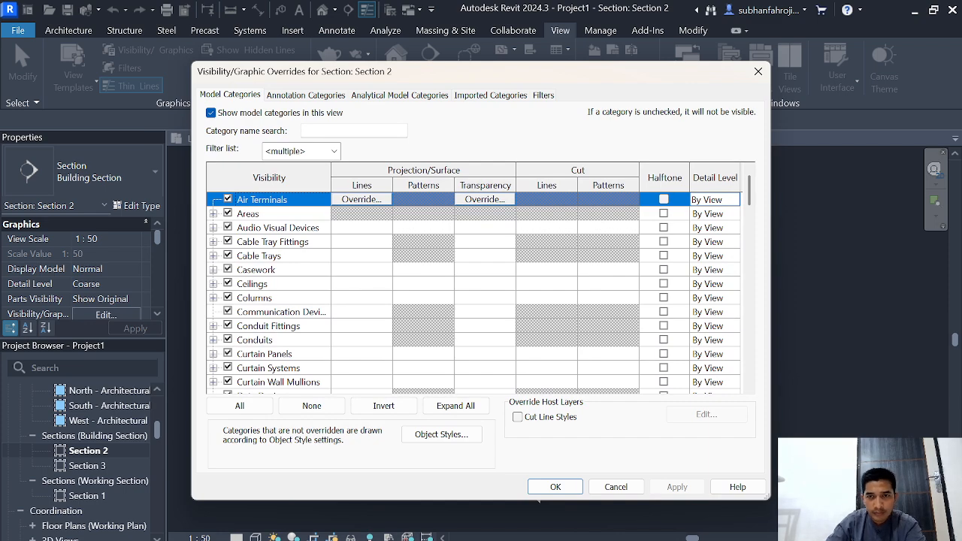
pyautogui.click(758, 71)
# Step: Rename the Section 2 view as POTONGAN A-A
pyautogui.rightClick(88, 451)
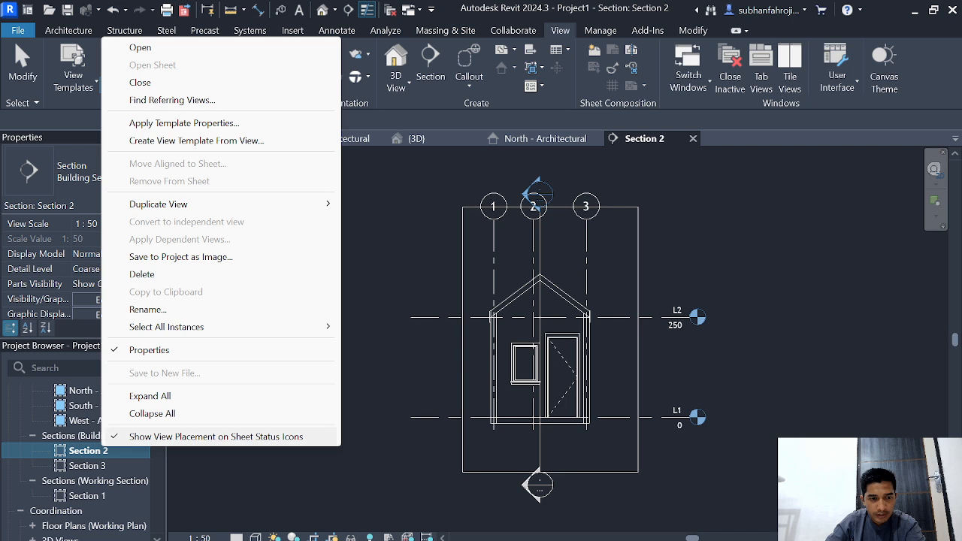
pyautogui.click(147, 309)
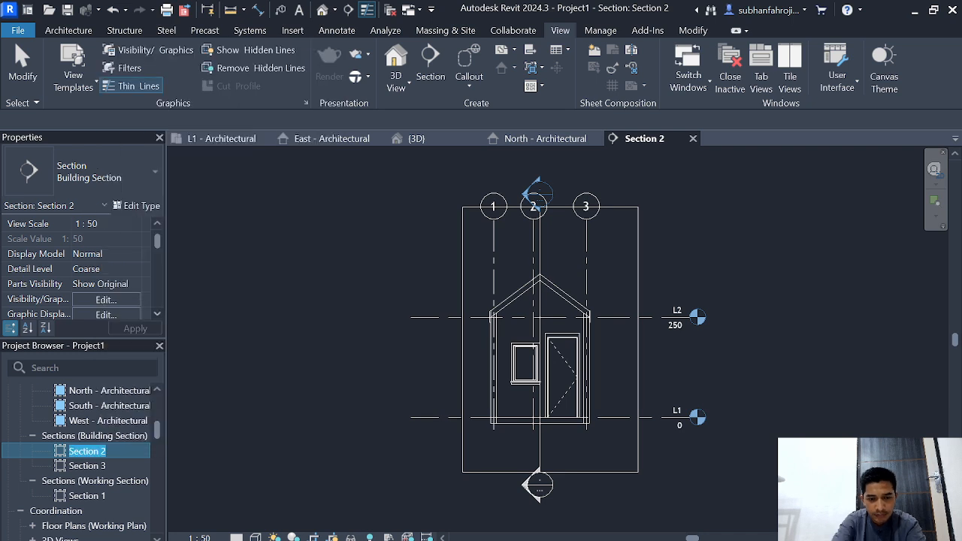
pyautogui.write('POTONGAN A-A')
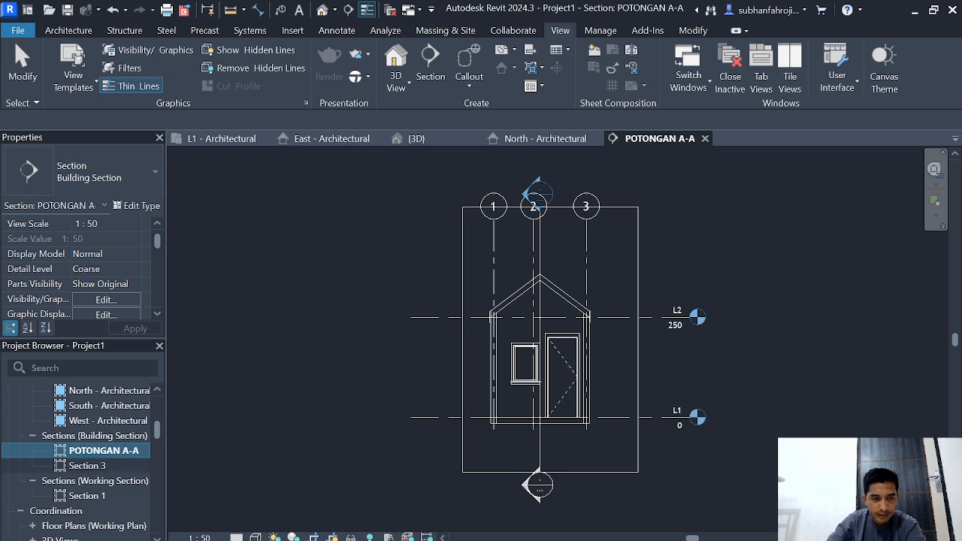
# Step: Rename the Section 3 view as POTONGAN B-B
pyautogui.rightClick(89, 465)
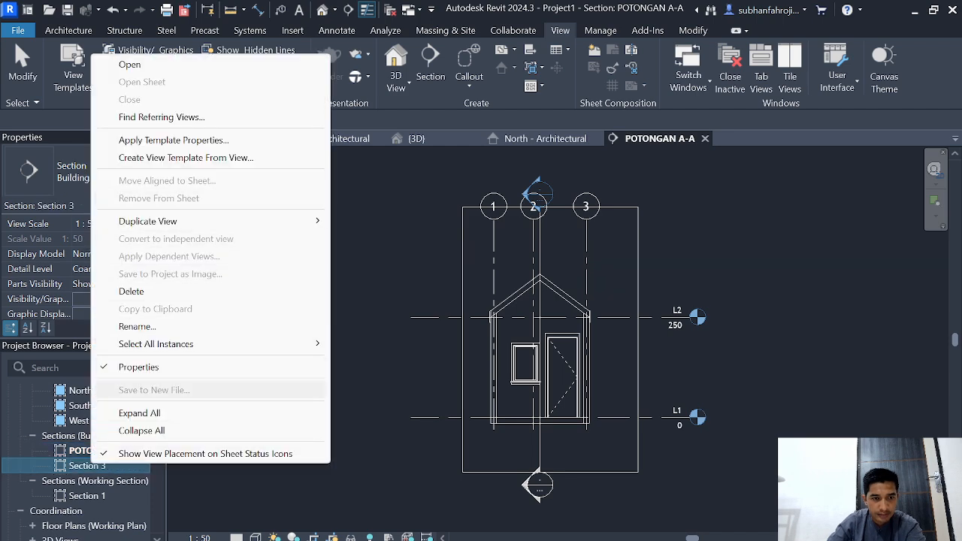
pyautogui.click(136, 326)
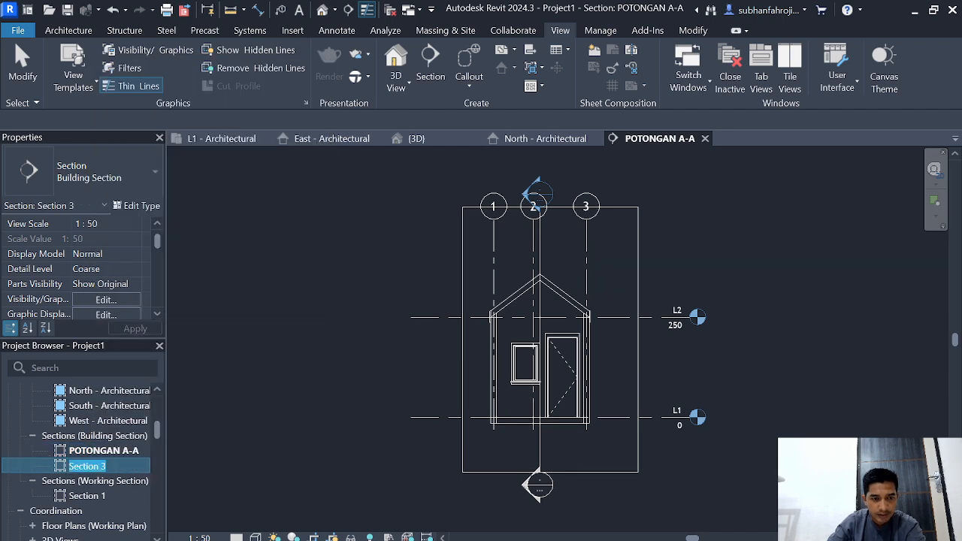
pyautogui.write('POTON')
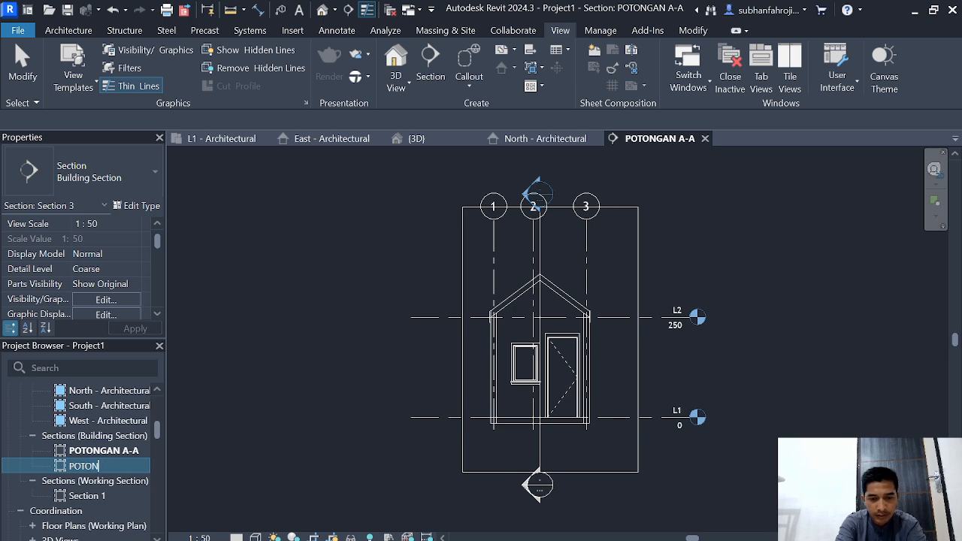
pyautogui.write('GAN B-')
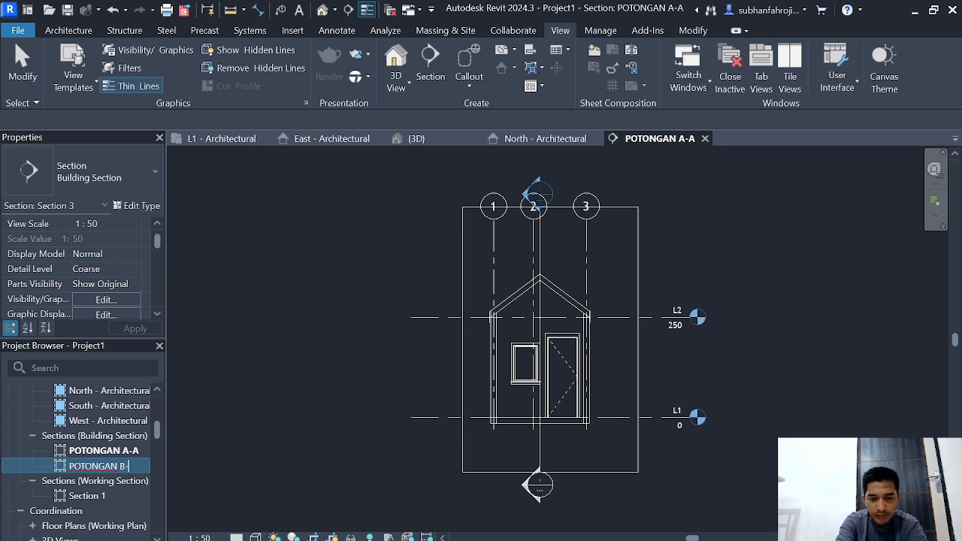
pyautogui.write('B')
pyautogui.press('Return')
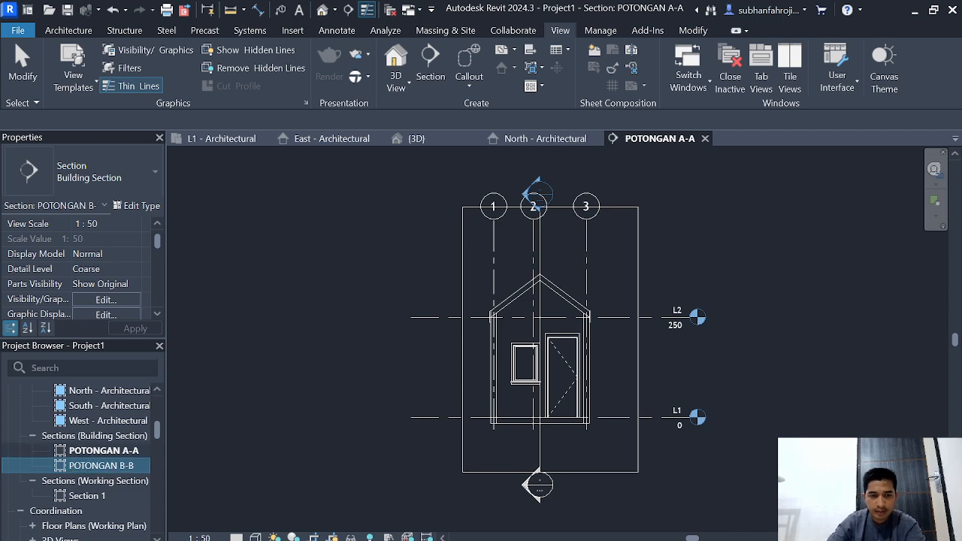
# Step: Open the POTONGAN B-B section and set its visual style to Realistic
pyautogui.scroll(-3, 290, 410)
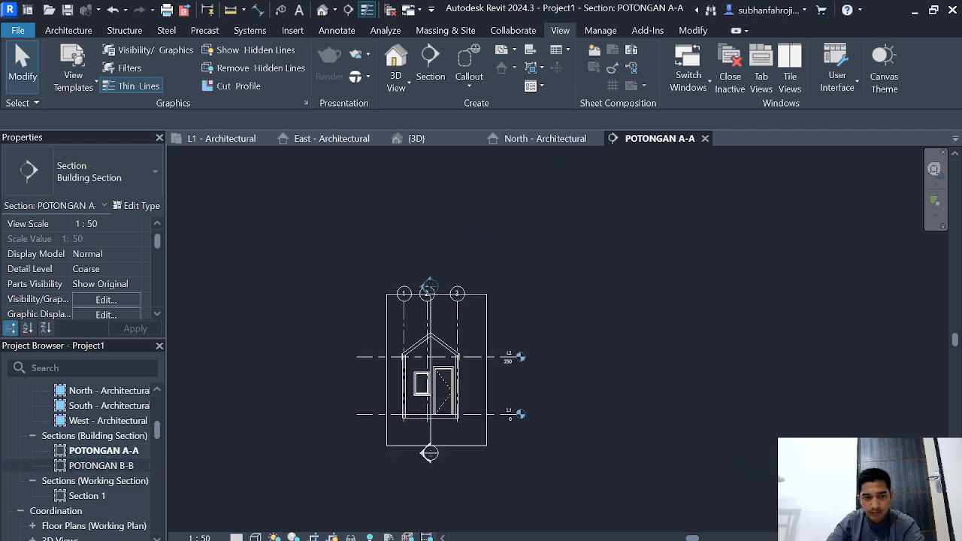
pyautogui.doubleClick(101, 466)
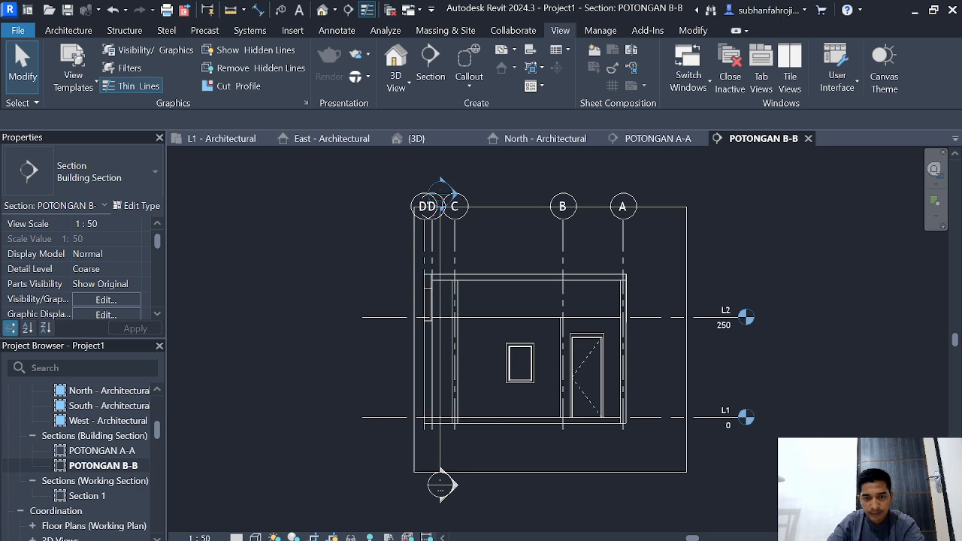
pyautogui.click(255, 538)
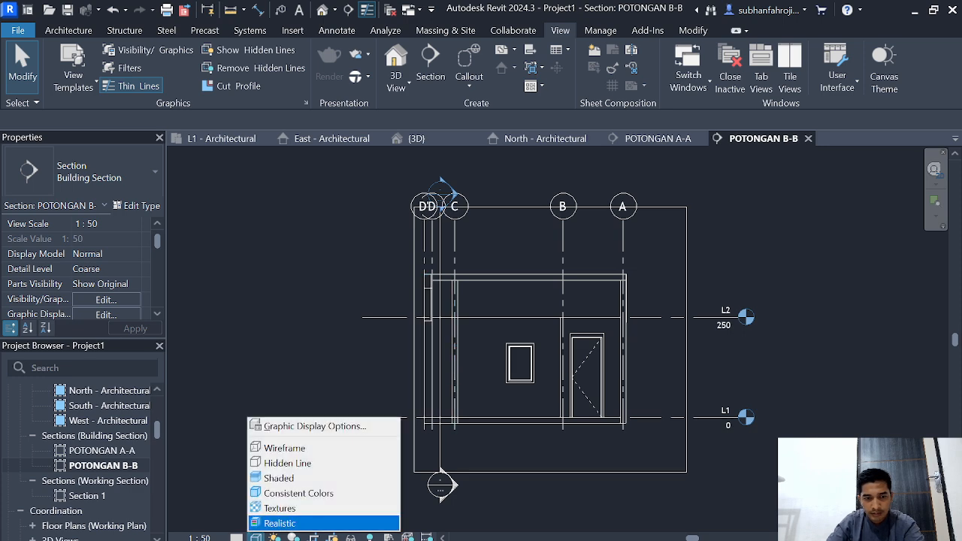
pyautogui.click(278, 521)
pyautogui.scroll(1, 803, 367)
pyautogui.moveTo(804, 367); pyautogui.dragTo(698, 394, button='middle')
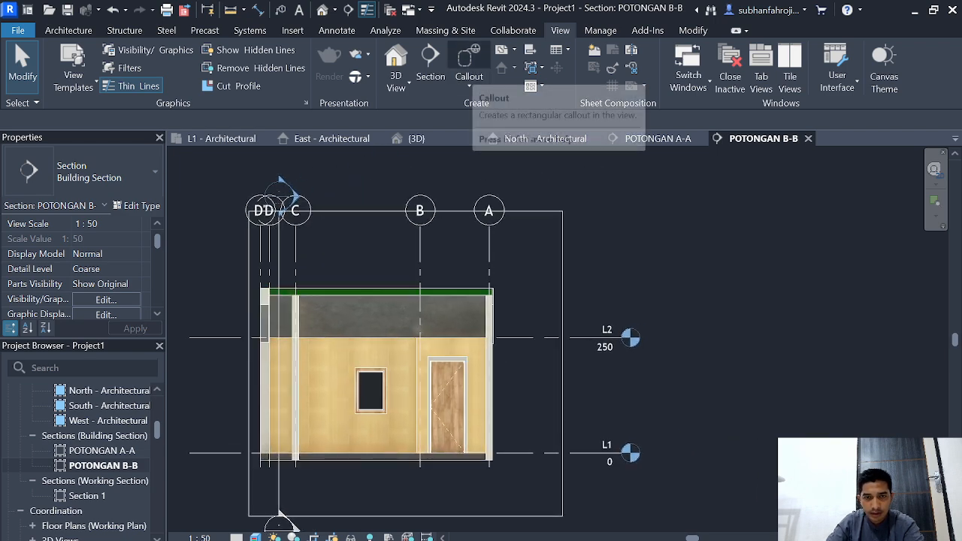
# Step: Draw a rectangular callout around the lower part of the door and the wall-floor corner at grid A in POTONGAN B-B
pyautogui.click(469, 57)
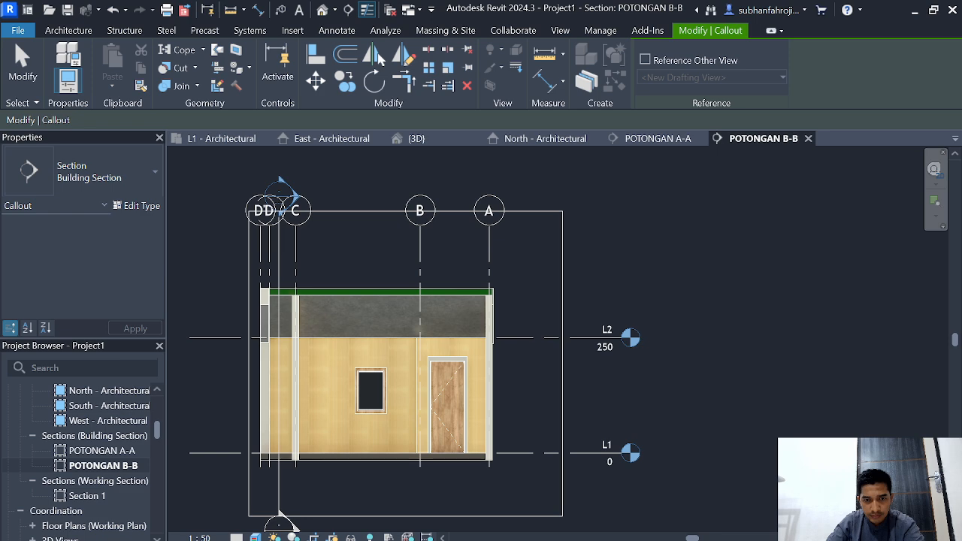
pyautogui.click(446, 395)
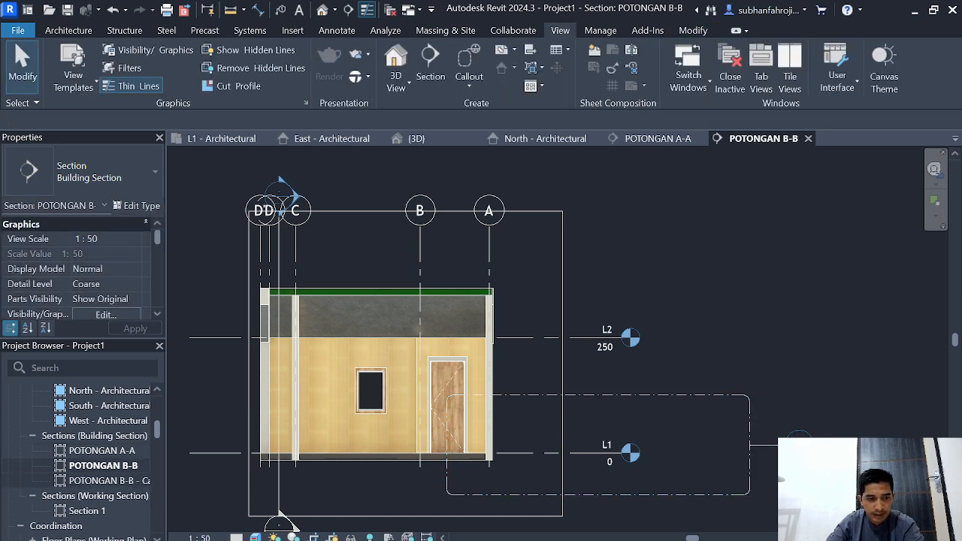
# Step: Rename the new callout view as DETAIL POTONGAN B-B and open it
pyautogui.click(90, 481)
pyautogui.rightClick(91, 481)
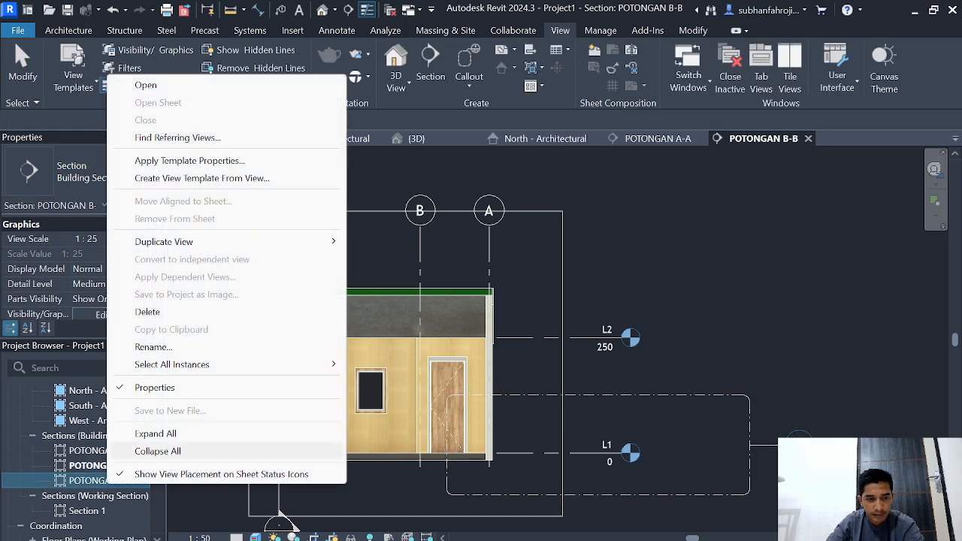
pyautogui.click(154, 345)
pyautogui.press('Right')
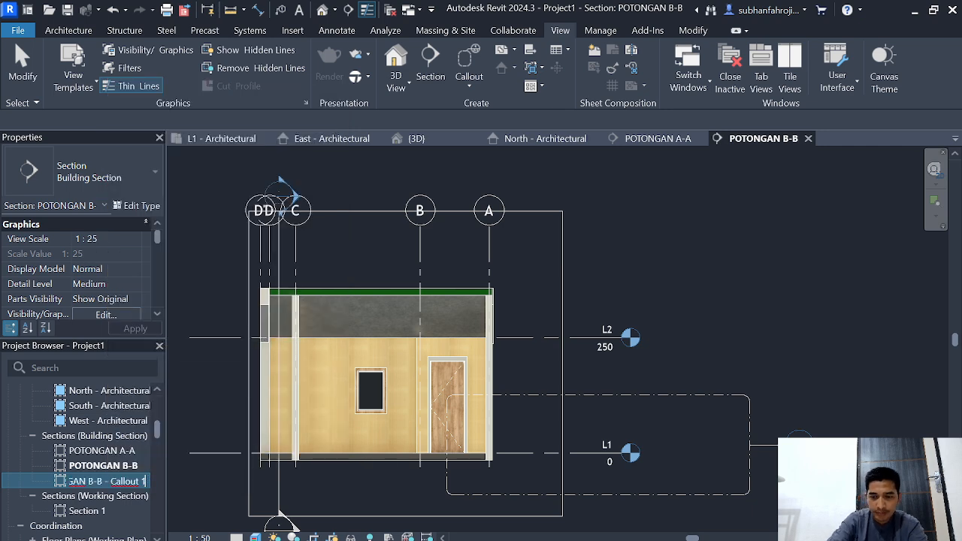
pyautogui.press('BackSpace')
pyautogui.press('BackSpace')
pyautogui.press('BackSpace')
pyautogui.press('BackSpace')
pyautogui.press('BackSpace')
pyautogui.press('BackSpace')
pyautogui.press('BackSpace')
pyautogui.press('BackSpace')
pyautogui.press('BackSpace')
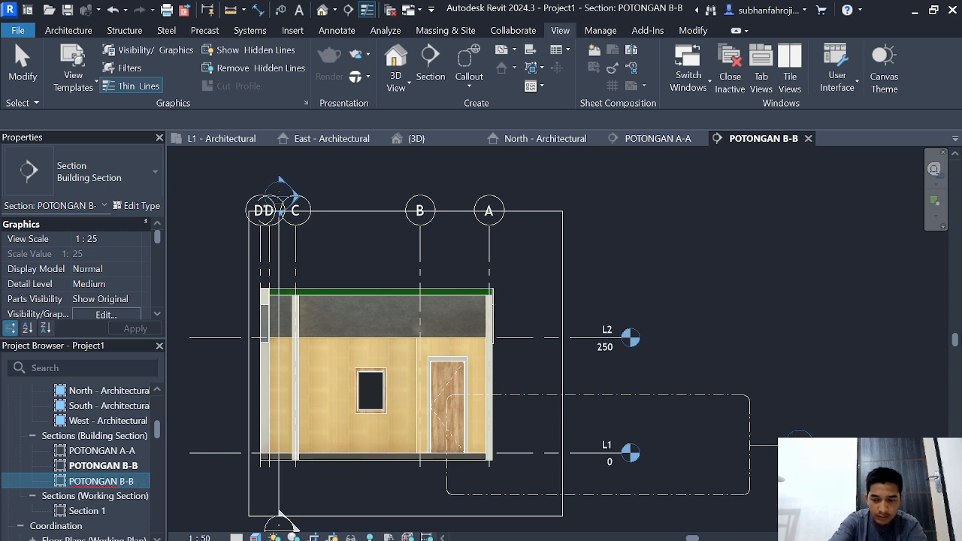
pyautogui.write('DETAIL')
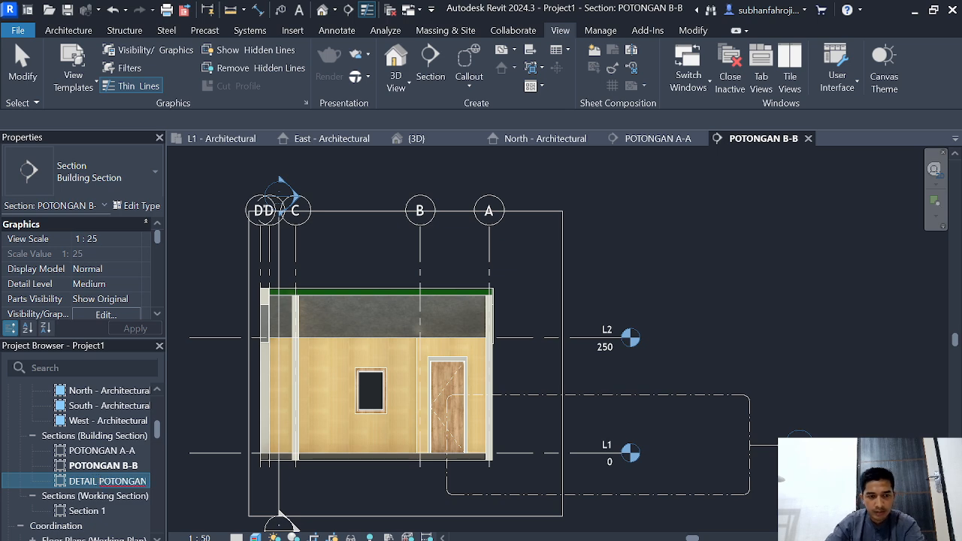
pyautogui.press('Return')
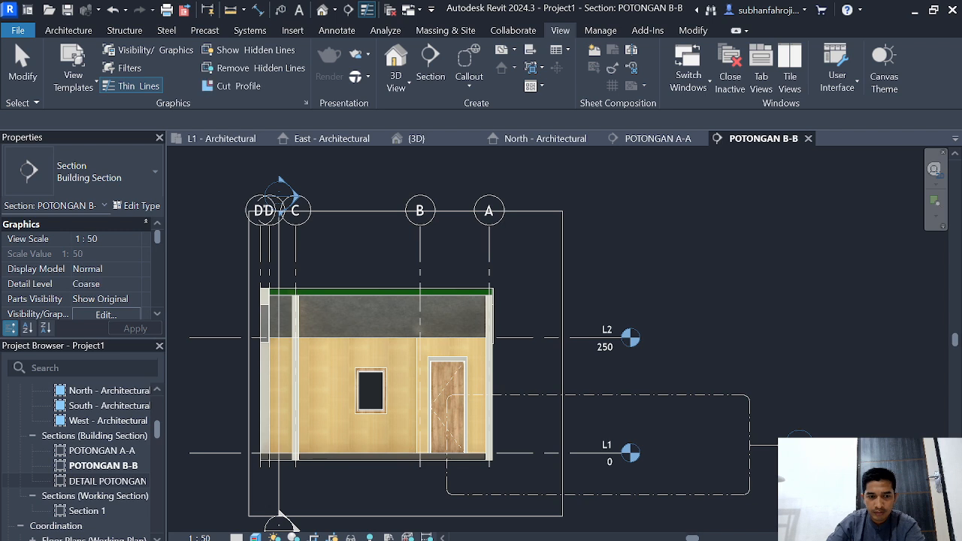
pyautogui.doubleClick(101, 450)
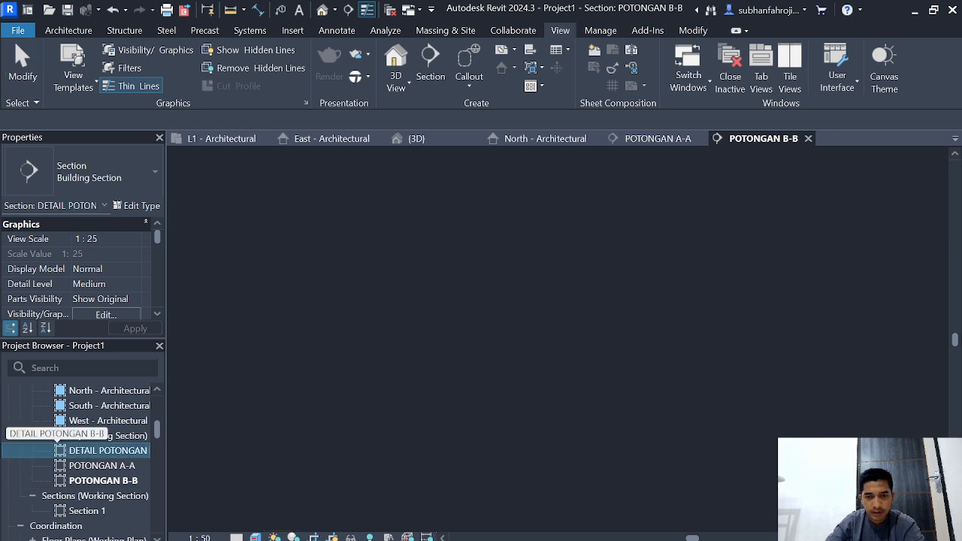
pyautogui.moveTo(421, 323); pyautogui.dragTo(509, 338, button='middle')
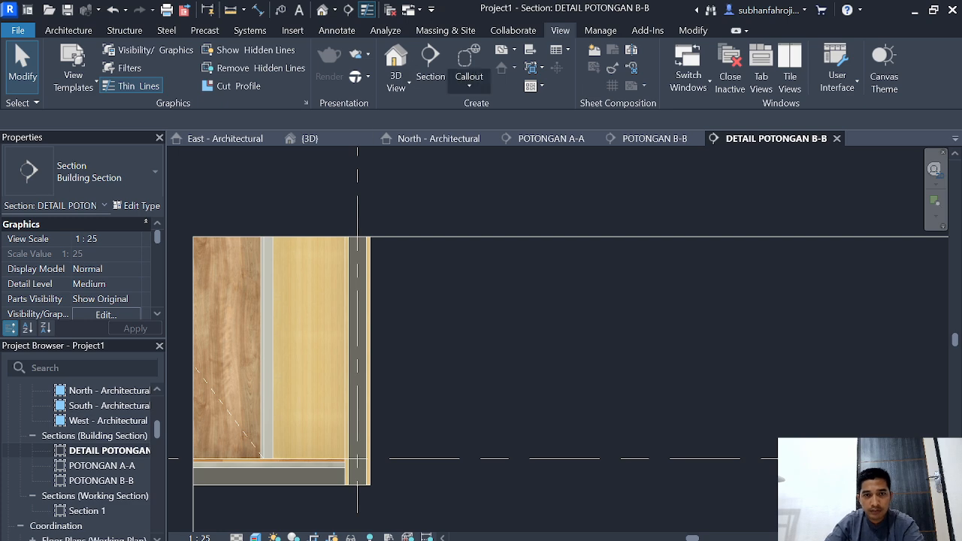
# Step: Place a text note with a one-segment leader pointing at the outer wall layer
pyautogui.click(337, 30)
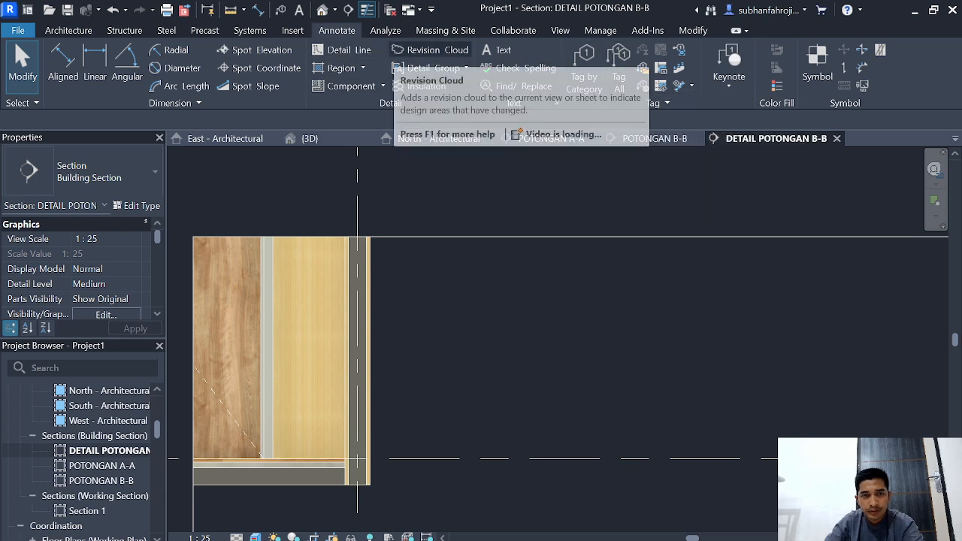
pyautogui.click(559, 30)
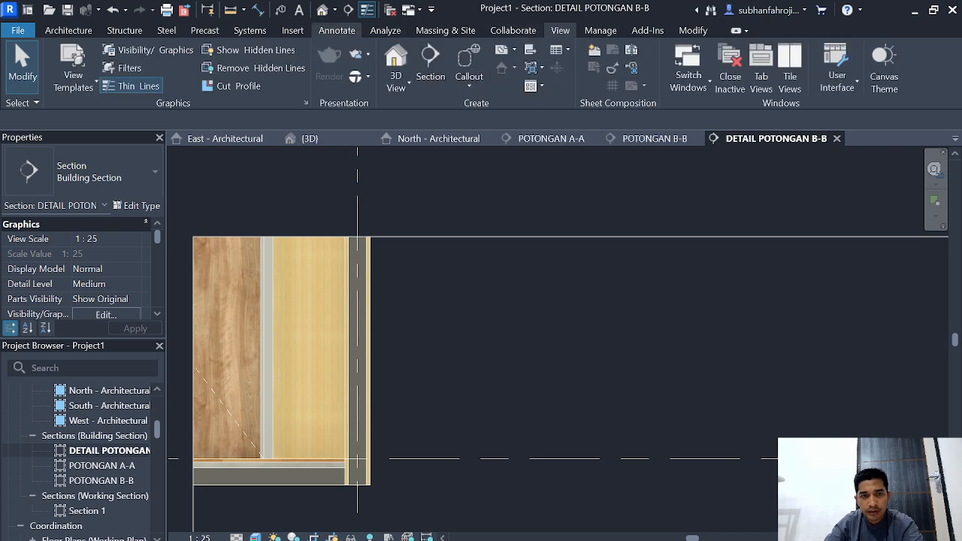
pyautogui.click(336, 30)
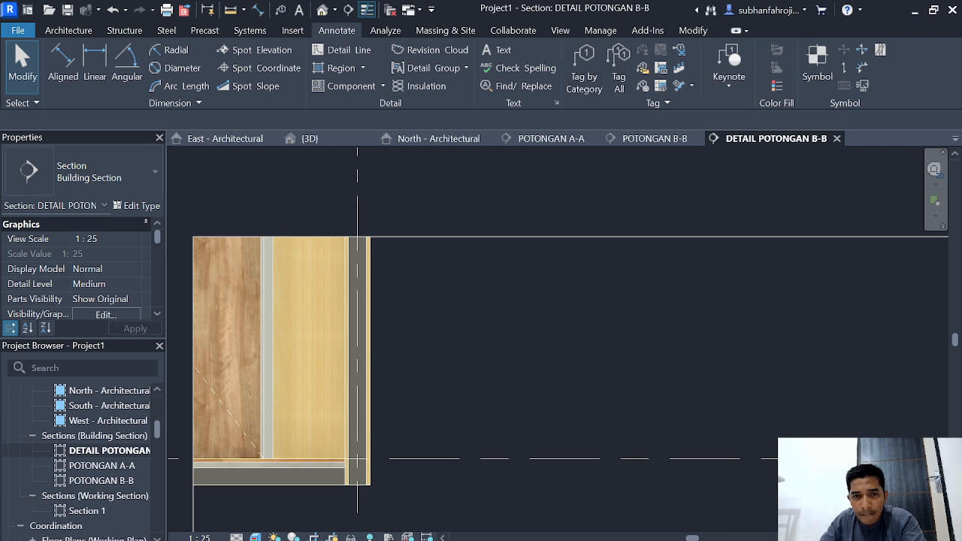
pyautogui.click(497, 50)
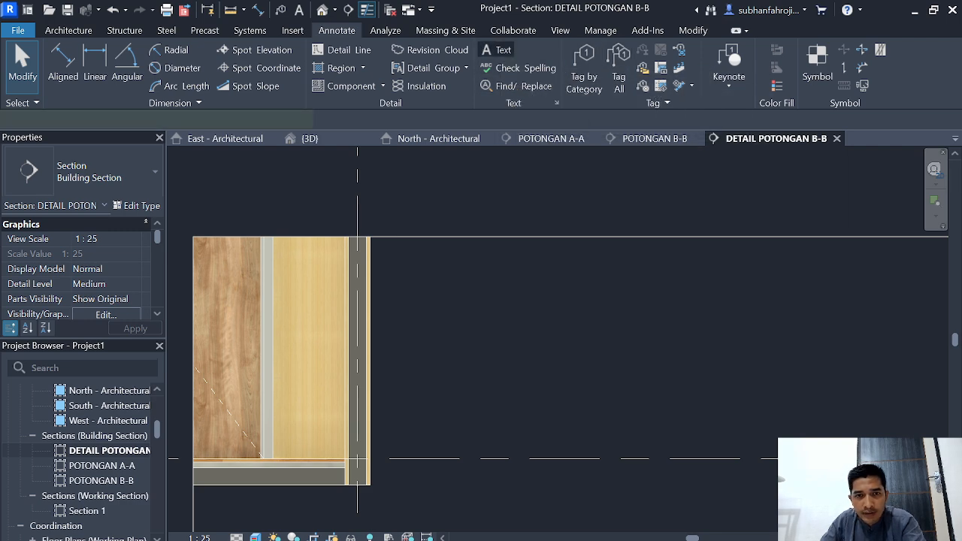
pyautogui.click(678, 54)
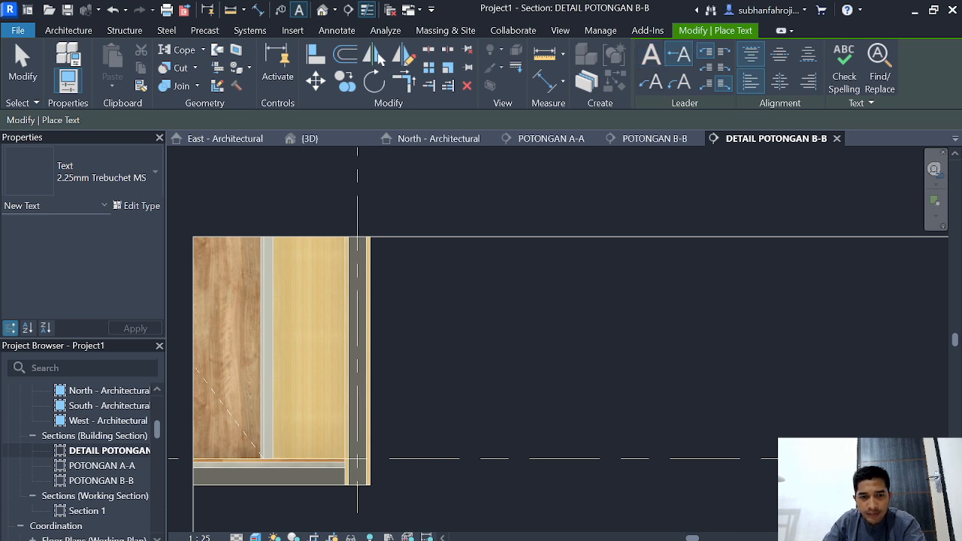
pyautogui.scroll(3, 368, 277)
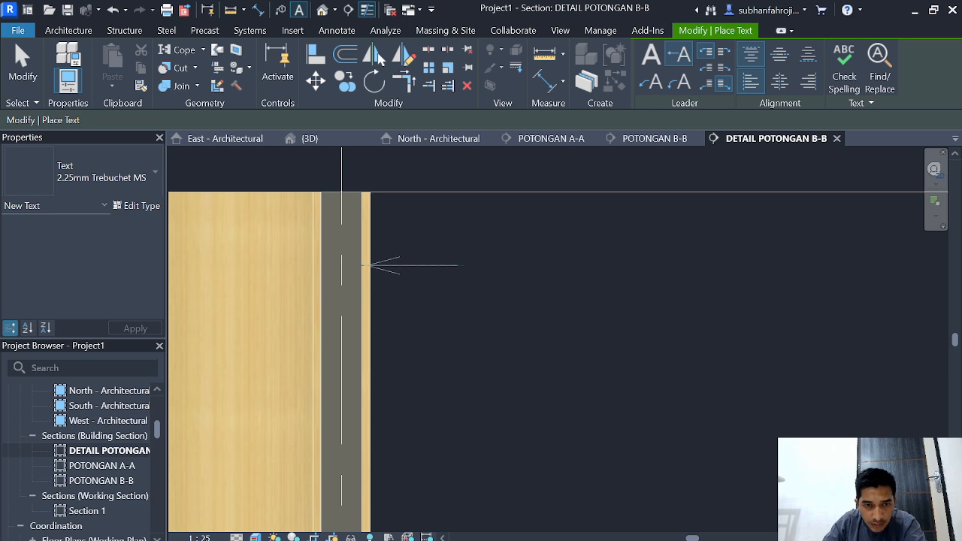
pyautogui.scroll(2, 462, 266)
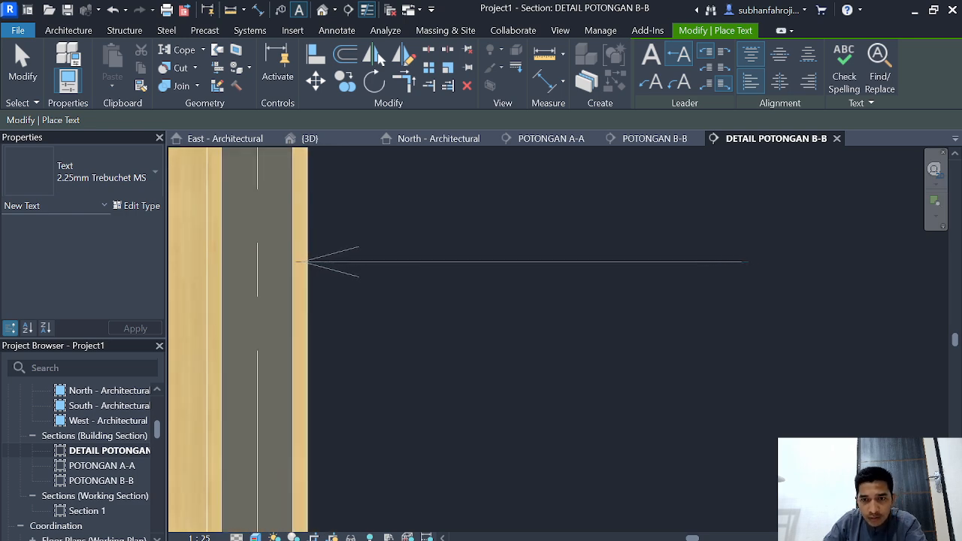
pyautogui.click(767, 261)
pyautogui.click(766, 334)
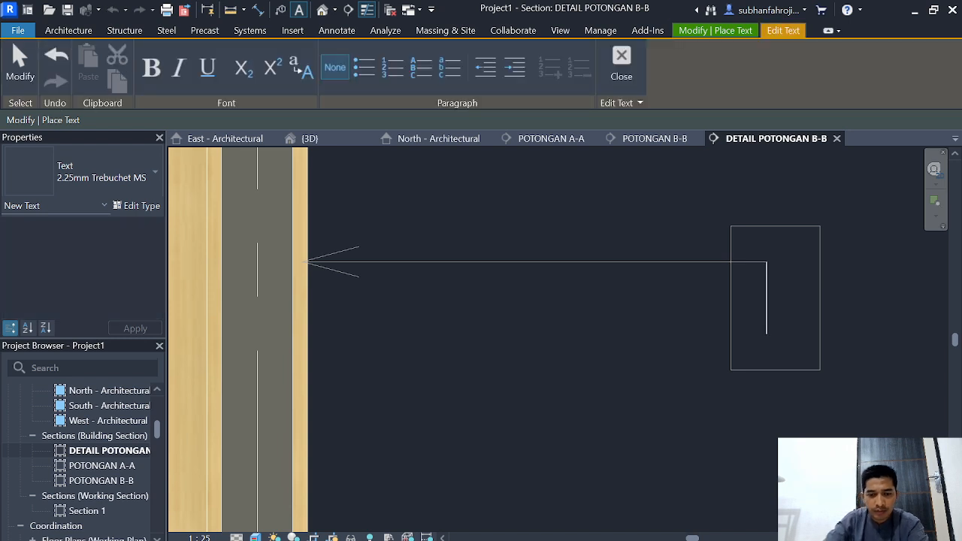
pyautogui.write('CONWOOD')
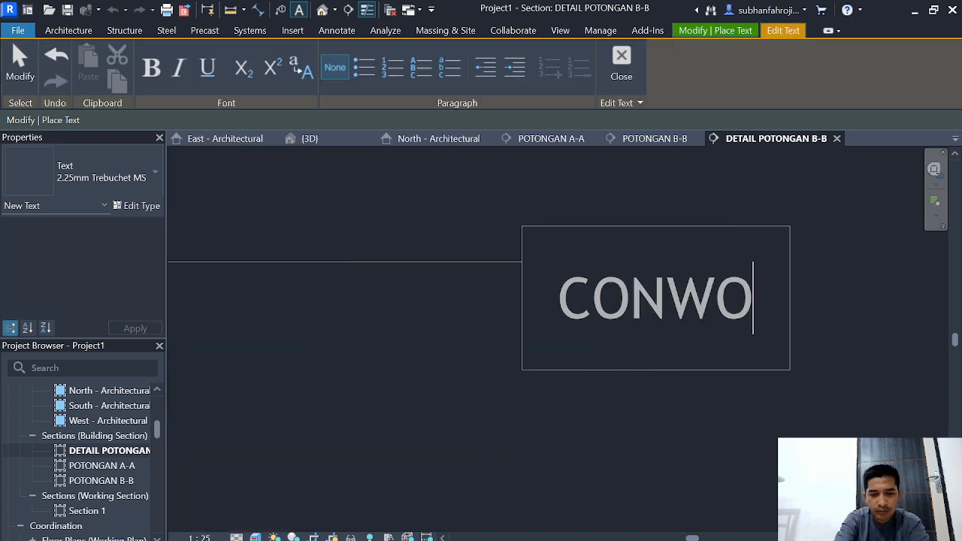
pyautogui.press('BackSpace')
pyautogui.press('BackSpace')
pyautogui.press('BackSpace')
pyautogui.press('BackSpace')
pyautogui.press('BackSpace')
pyautogui.press('BackSpace')
pyautogui.press('BackSpace')
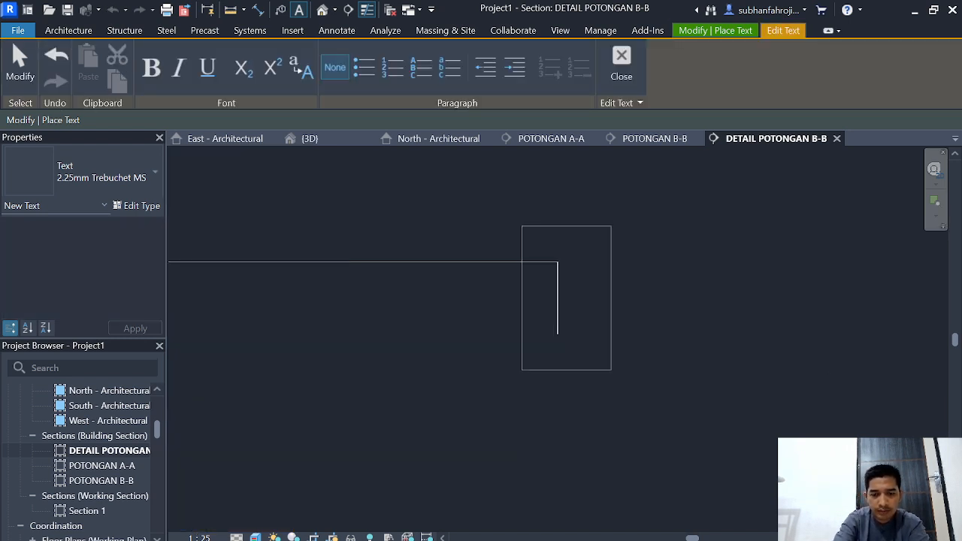
# Step: Enter LAPISAN CONWOOD as the text of the outer wall layer's note
pyautogui.write('LAPISAN')
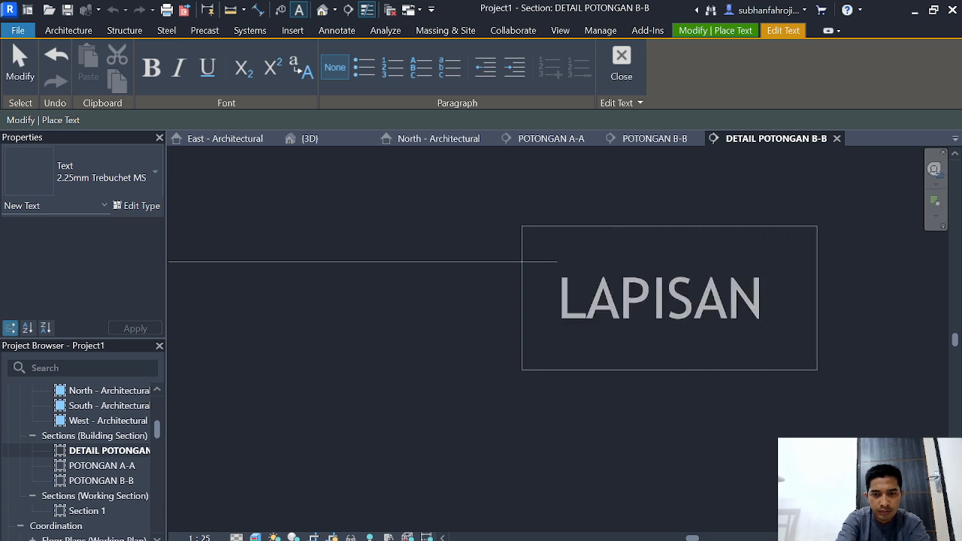
pyautogui.write(' CONWOO')
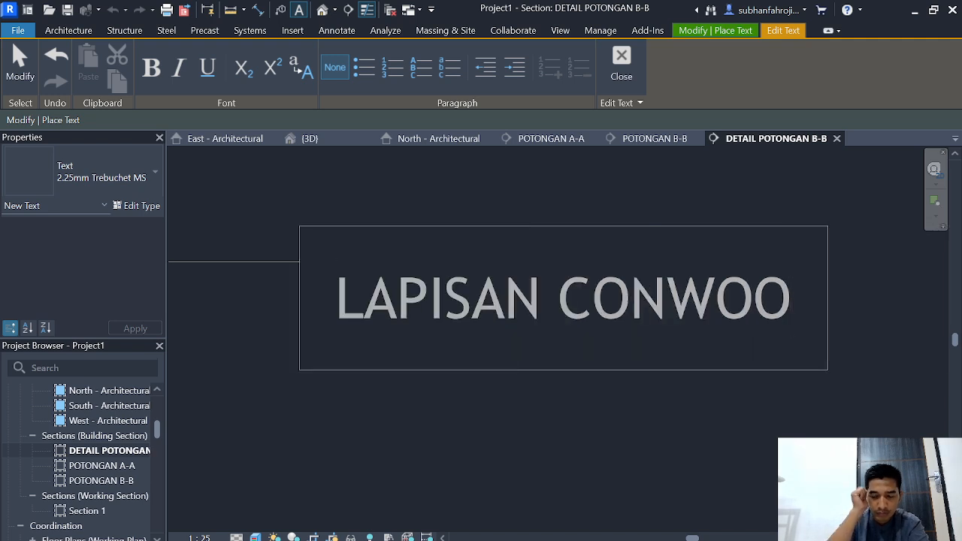
pyautogui.write('D')
pyautogui.press('Return')
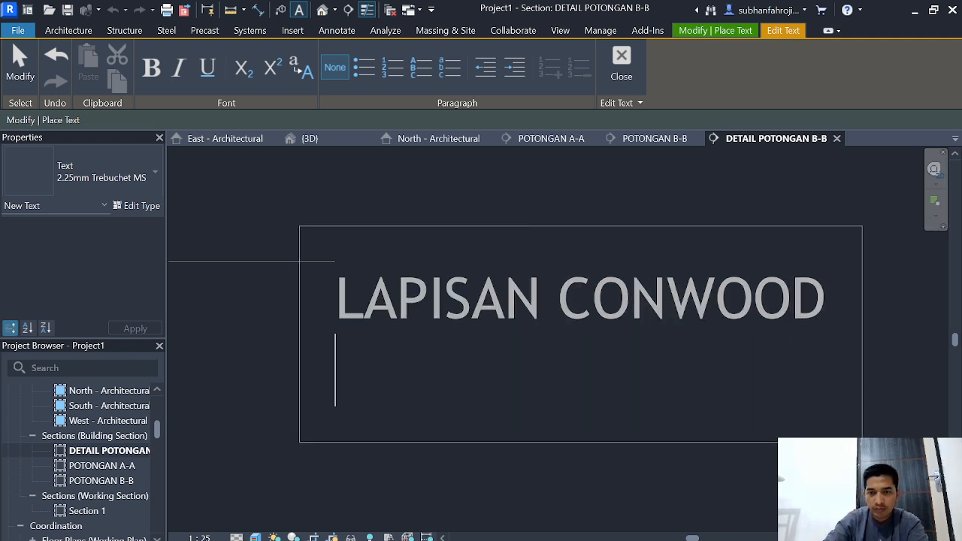
pyautogui.press('BackSpace')
pyautogui.press('Escape')
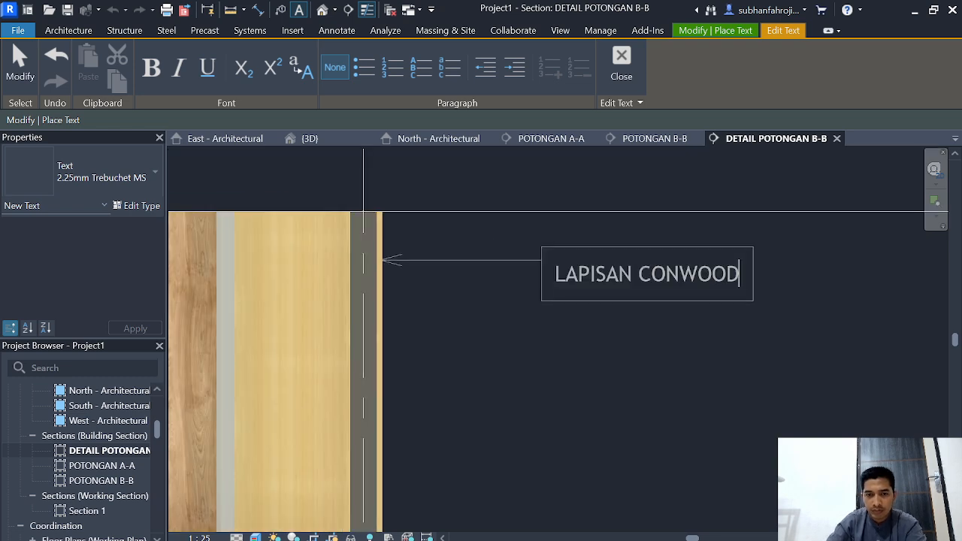
# Step: Add a one-segment leader note reading PASANGAN DINDING BATA RINGAN that points at the wall core, aligned with the note above
pyautogui.scroll(3, 409, 374)
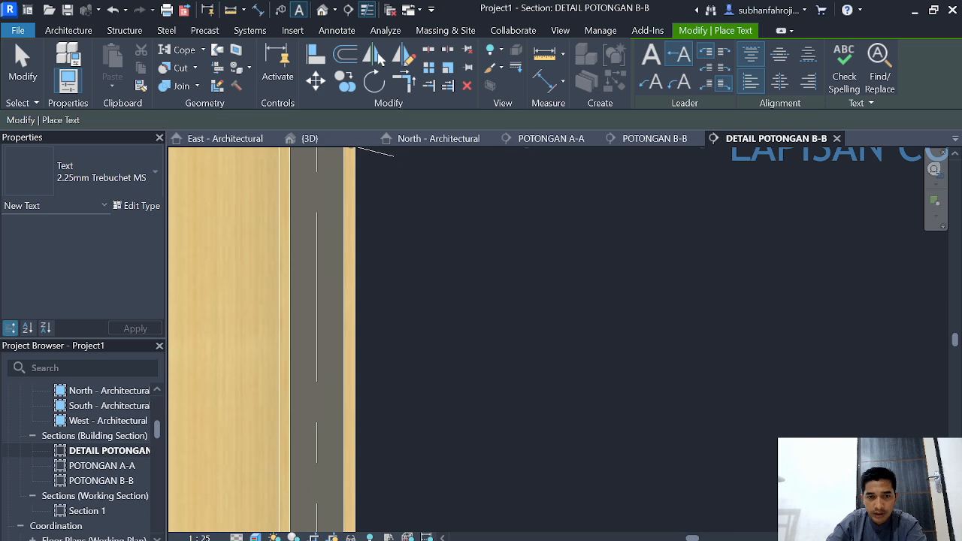
pyautogui.click(351, 288)
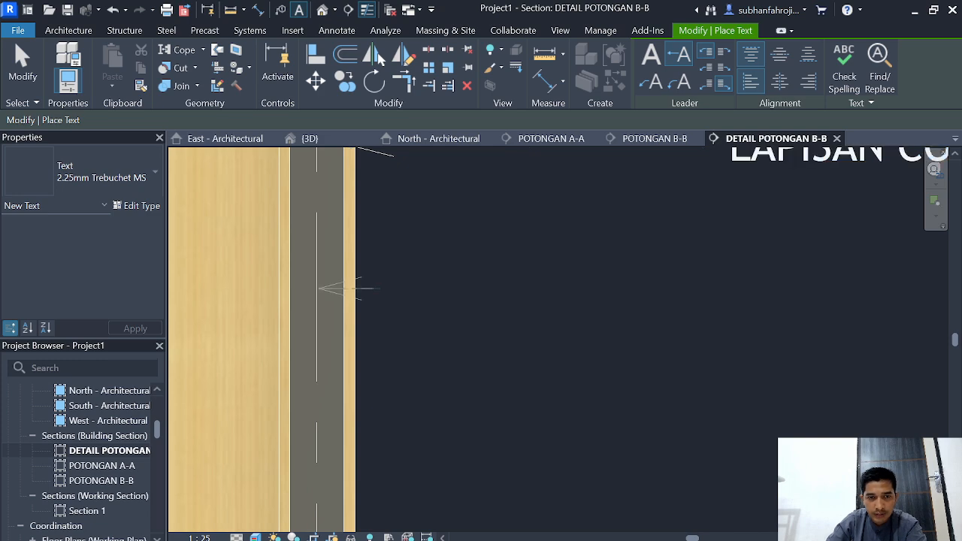
pyautogui.scroll(-3, 713, 286)
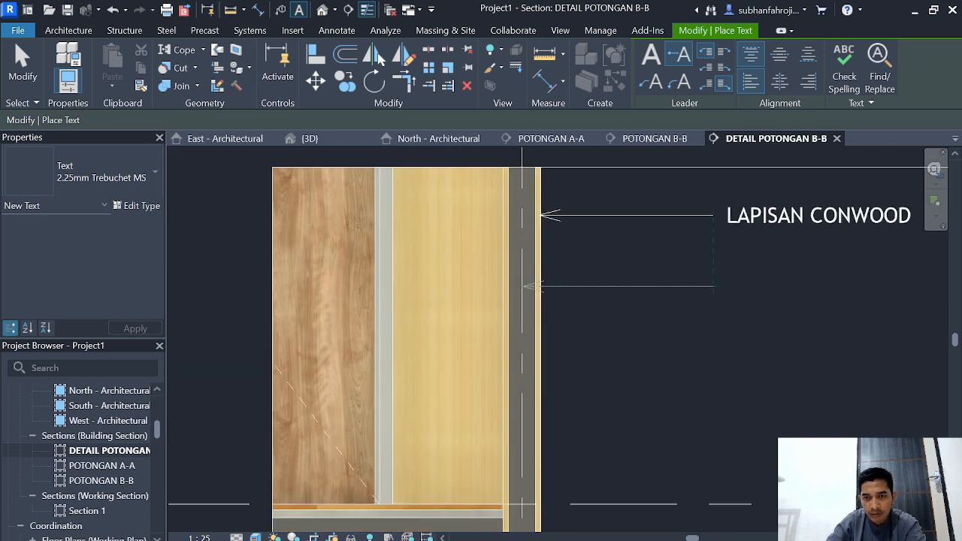
pyautogui.click(713, 286)
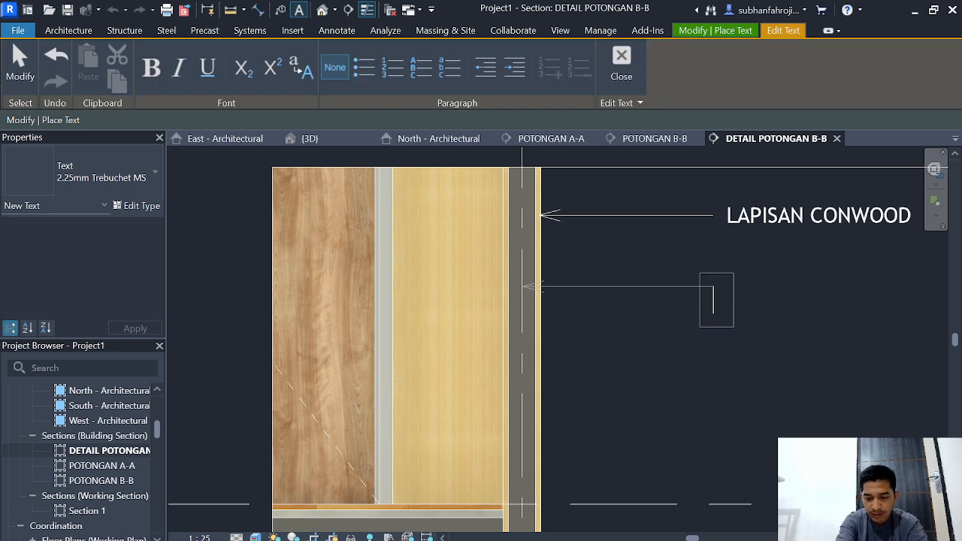
pyautogui.write('PASANGAN DI')
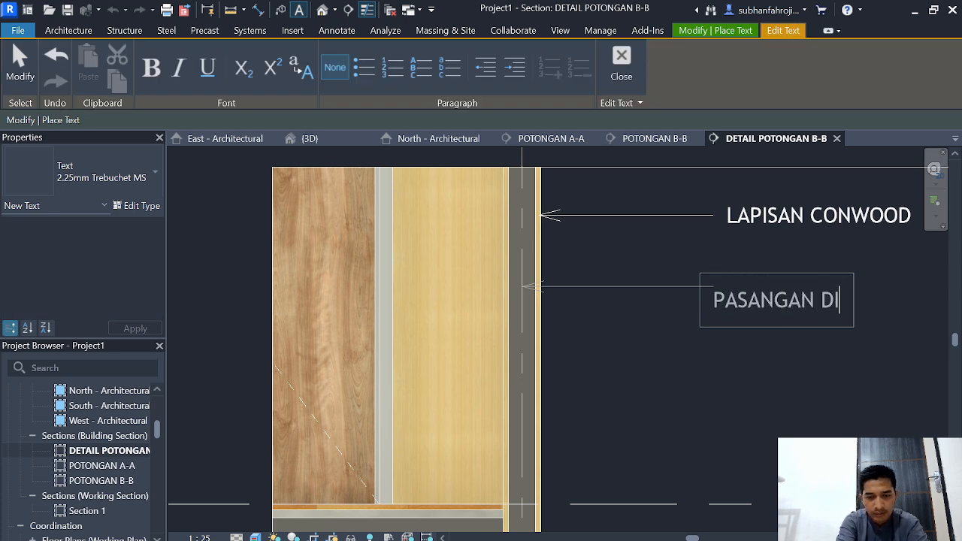
pyautogui.write('NDING BATA RINGAN')
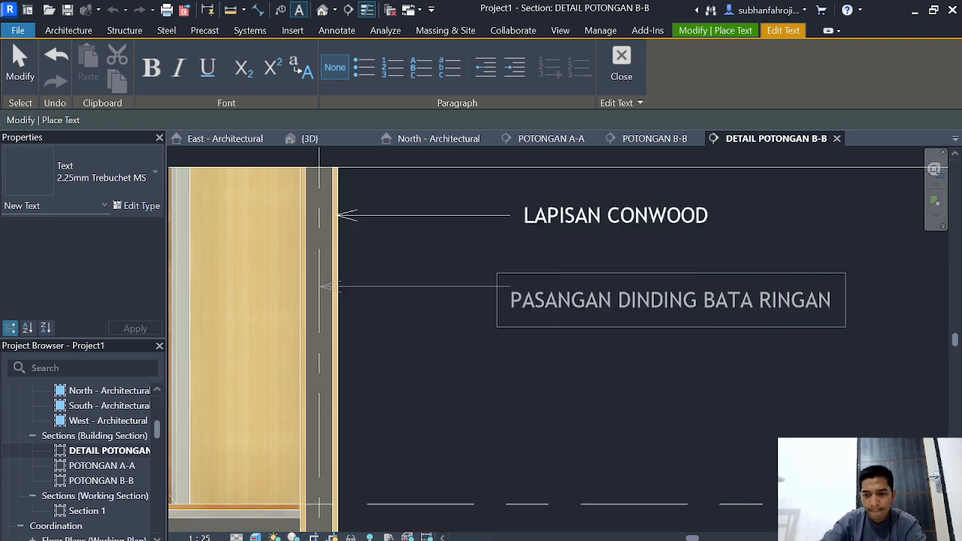
pyautogui.click(489, 394)
# Step: Place a text note with a two-segment leader pointing at the wood-look floor finish layer, with its text beside the wall
pyautogui.scroll(-3, 488, 394)
pyautogui.moveTo(488, 394); pyautogui.dragTo(492, 390, button='middle')
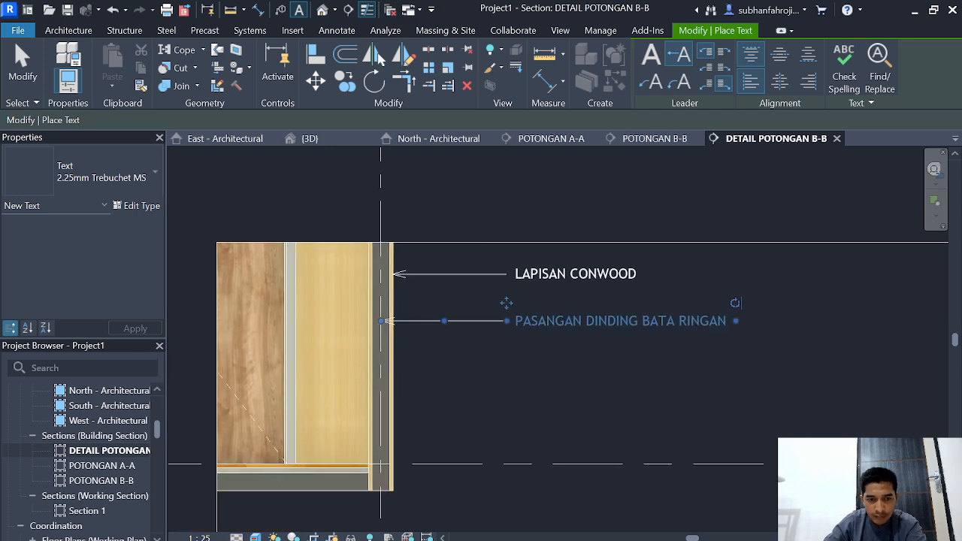
pyautogui.scroll(5, 331, 477)
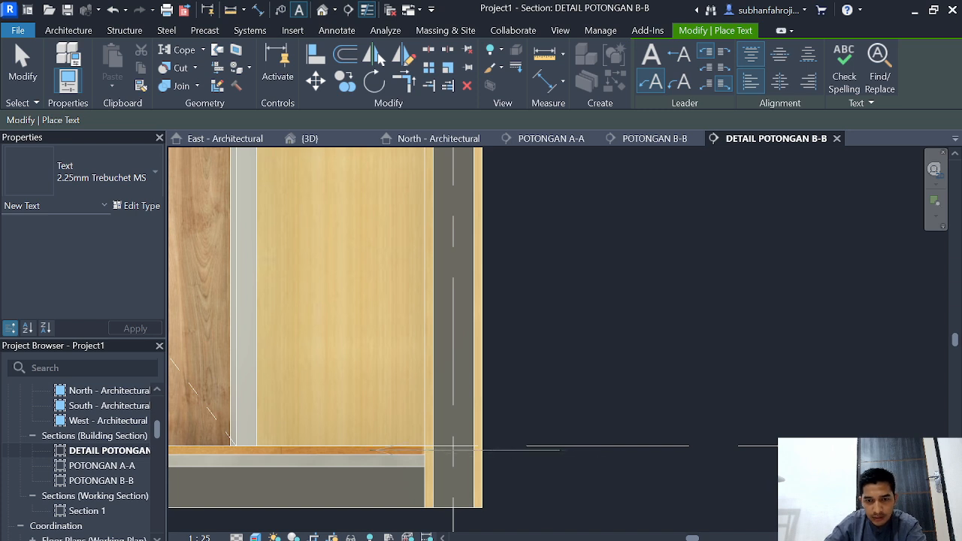
pyautogui.click(699, 325)
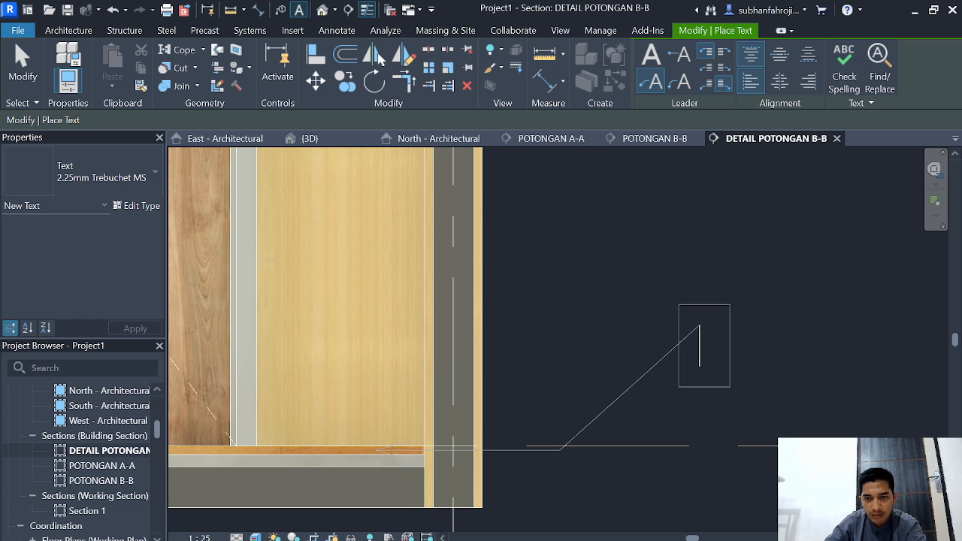
# Step: Enter PASANGAN KERAMIK LANTAI KAYU T.2 CM as the text of the floor finish layer's note
pyautogui.write('PASANGAN')
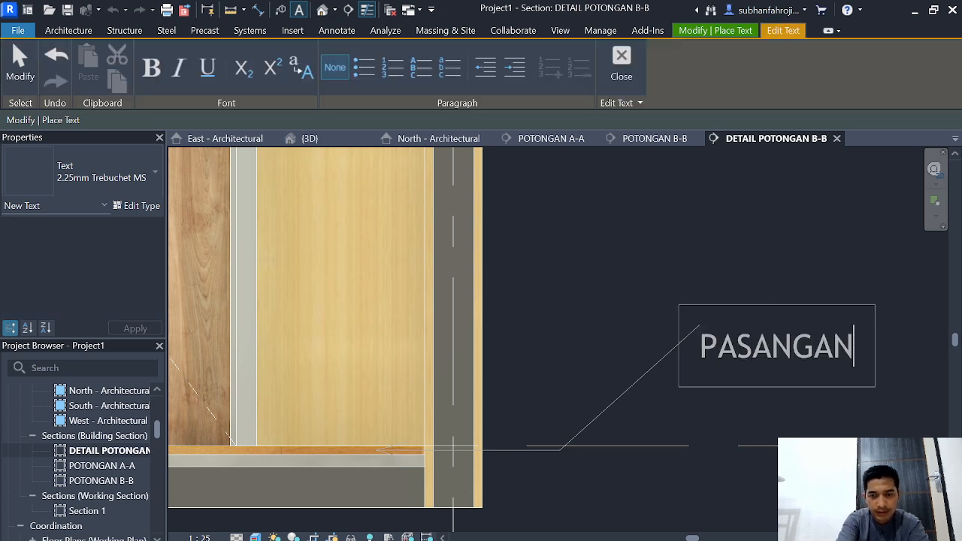
pyautogui.write(' KERAMIK ')
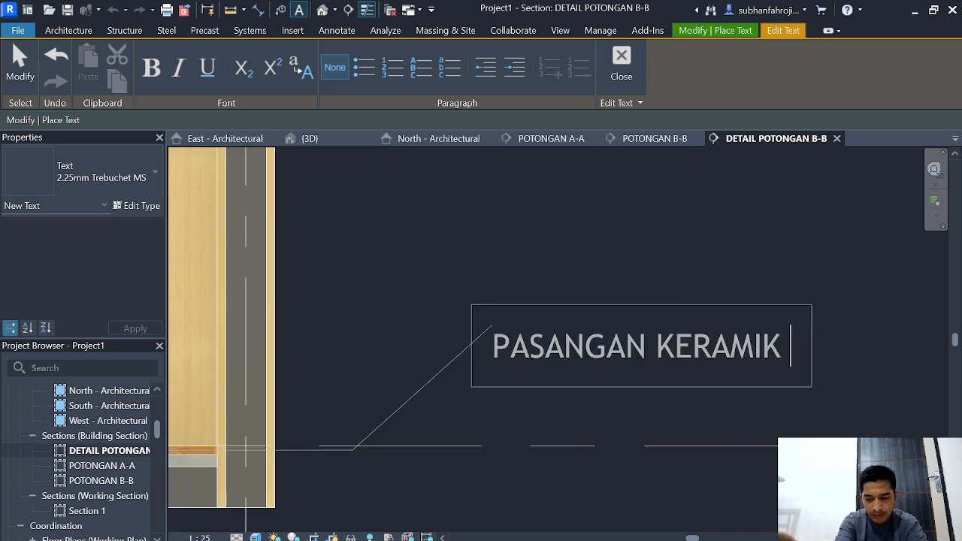
pyautogui.write('LAN')
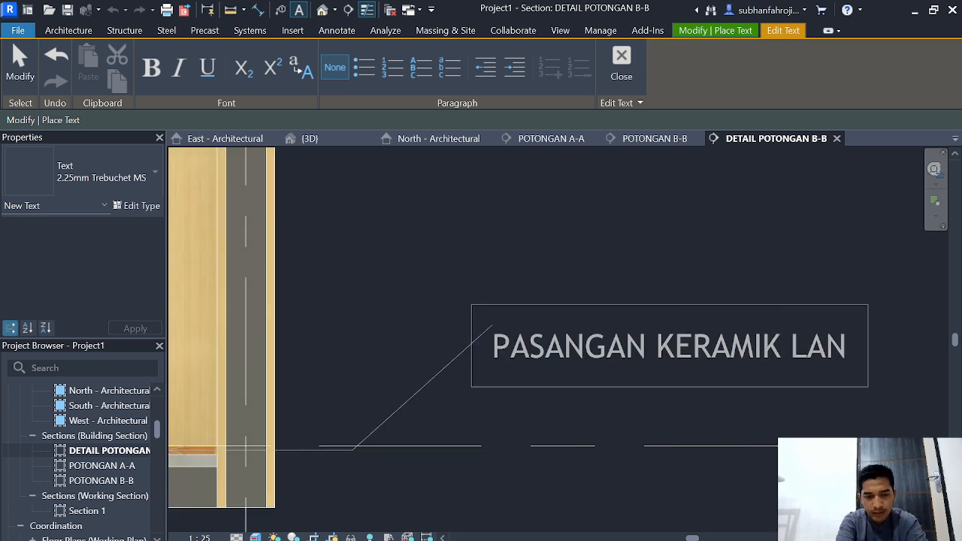
pyautogui.write('TAI KAYU T.')
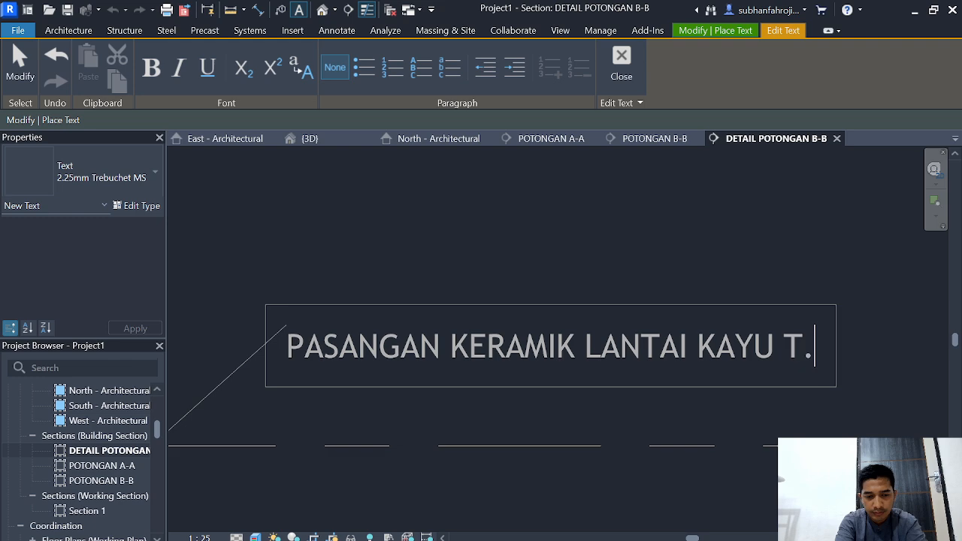
pyautogui.write(' 2CM')
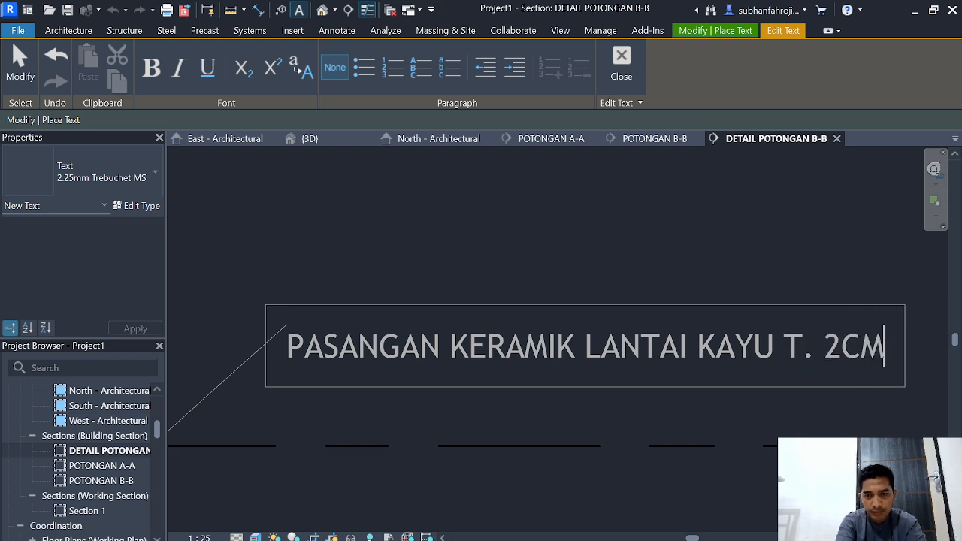
pyautogui.press('BackSpace')
pyautogui.press('BackSpace')
pyautogui.press('BackSpace')
pyautogui.press('BackSpace')
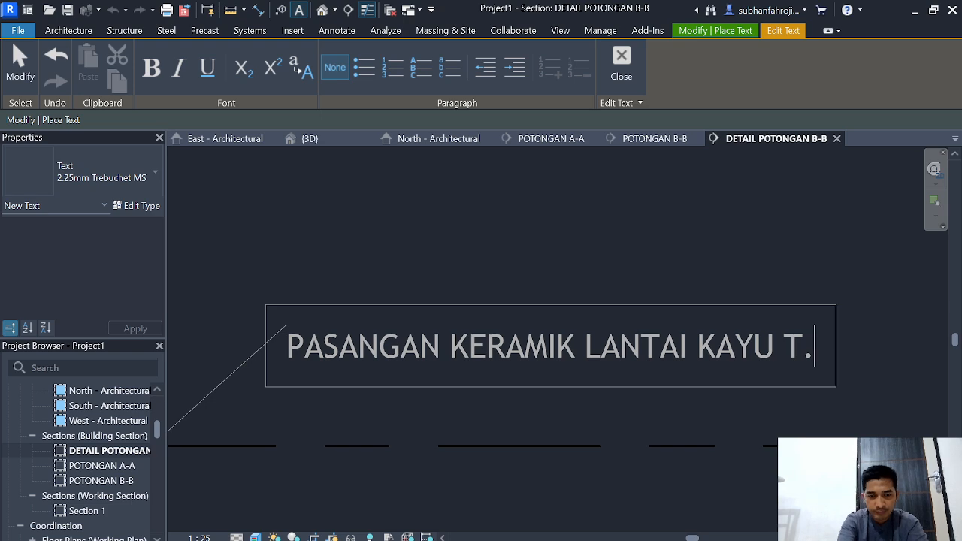
pyautogui.write('2 CM')
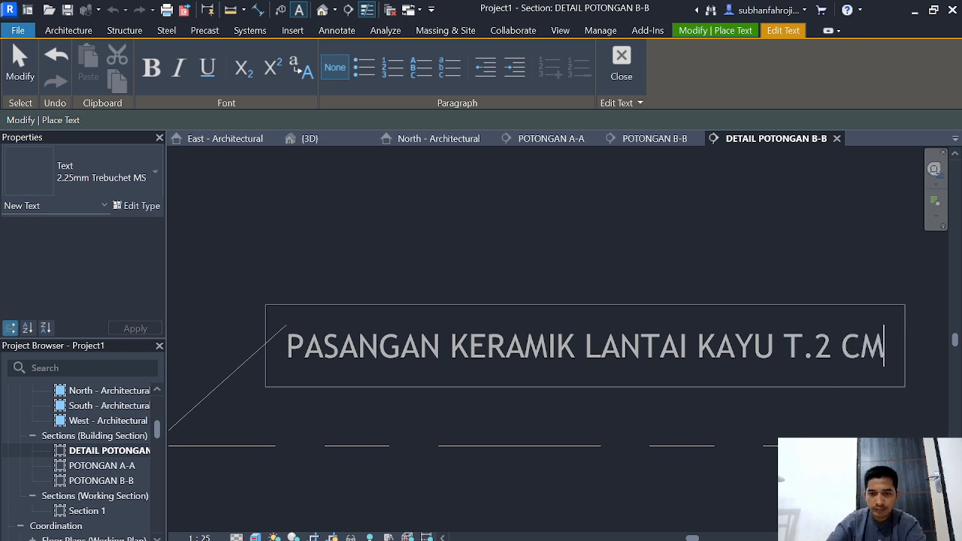
pyautogui.click(666, 283)
pyautogui.scroll(-6, 666, 283)
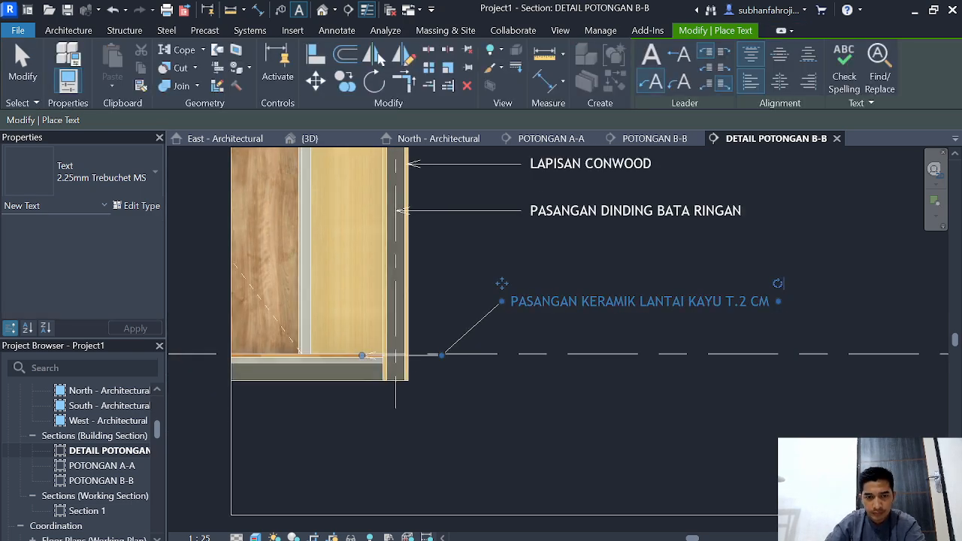
# Step: Place a text note with a one-segment leader pointing at the mortar layer under the floor finish, aligned with the note above
pyautogui.scroll(4, 327, 367)
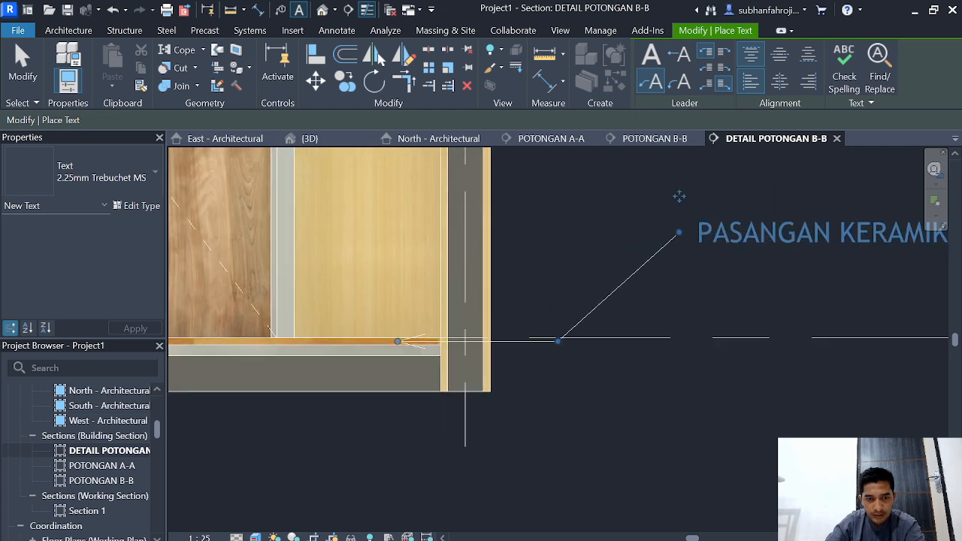
pyautogui.press('Escape')
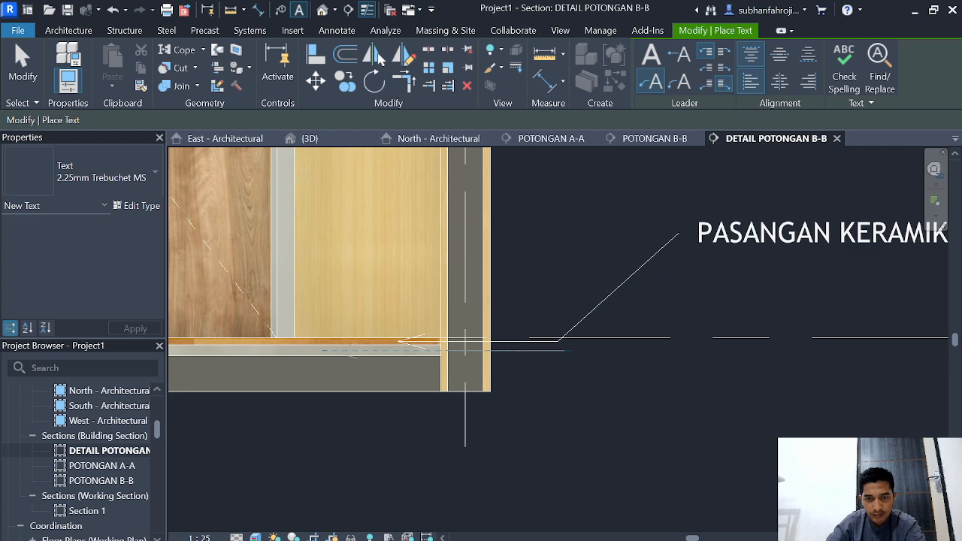
pyautogui.press('Escape')
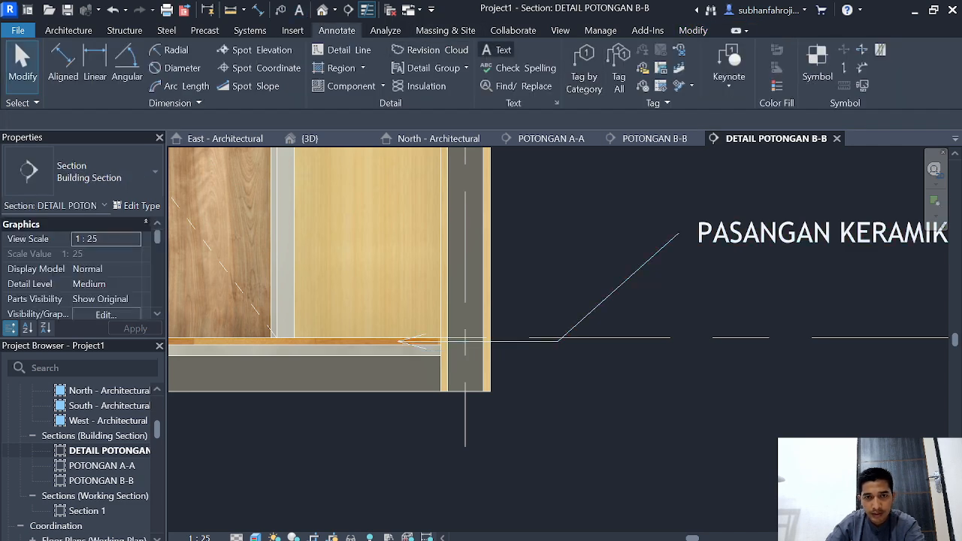
pyautogui.click(496, 51)
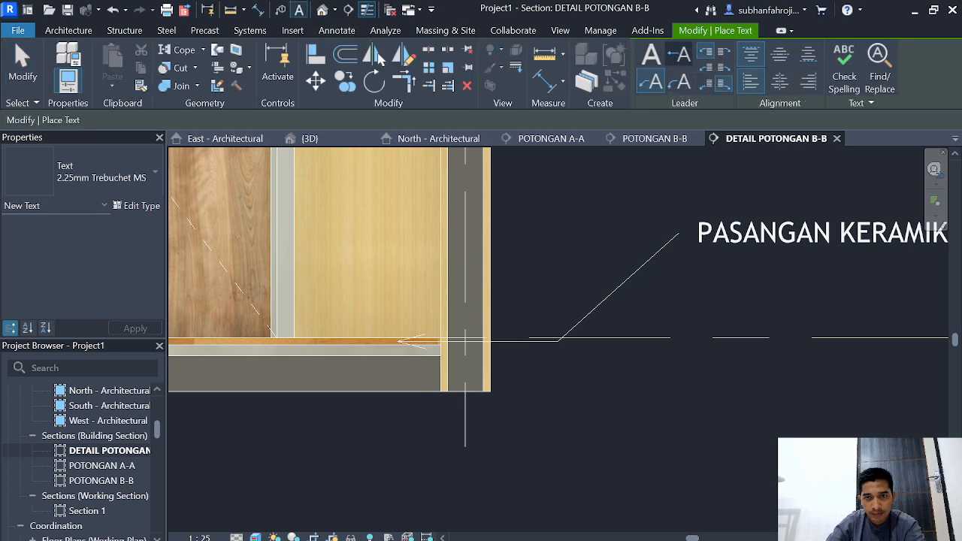
pyautogui.click(678, 55)
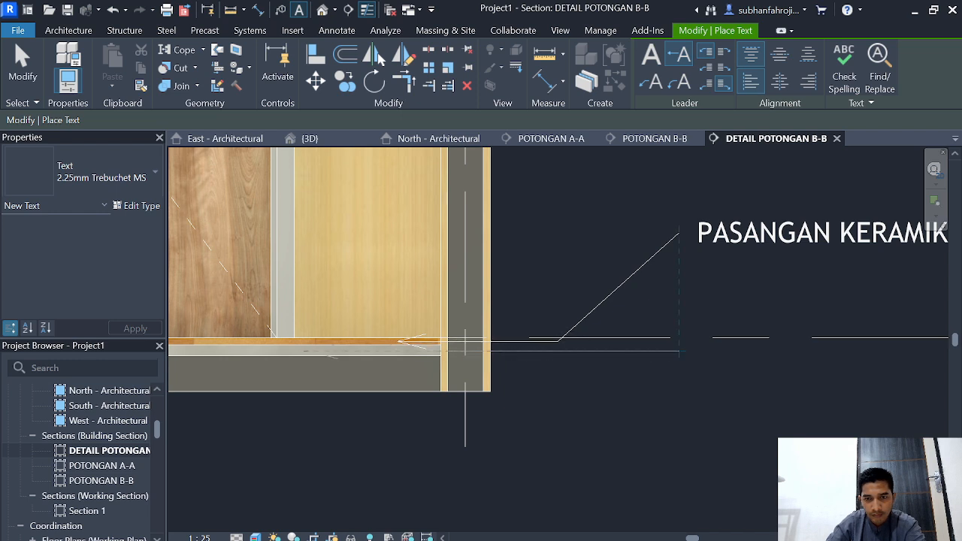
pyautogui.click(679, 350)
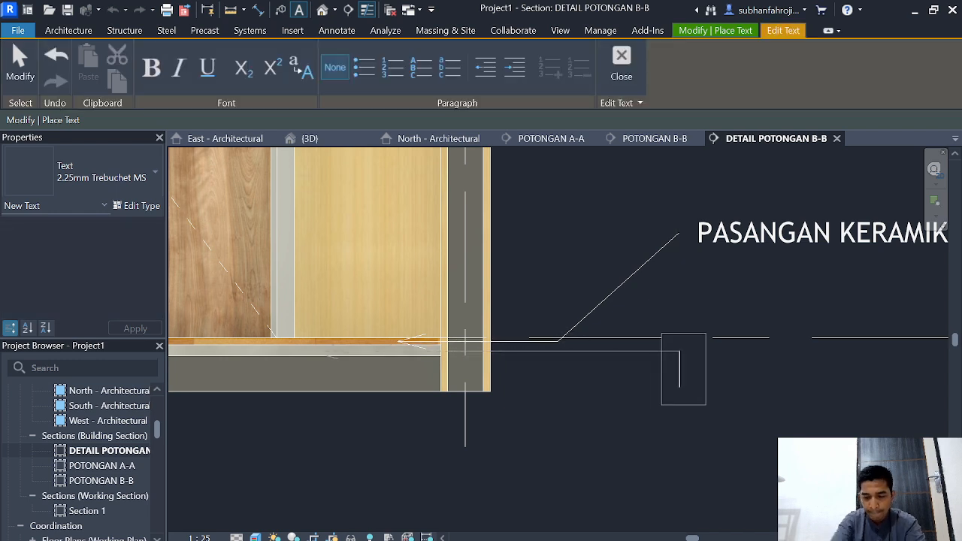
# Step: Enter ADUKAN BAWAH KERAMIK 1:4 T.3 CM as the text of the mortar layer's note
pyautogui.write('ADUKAN ')
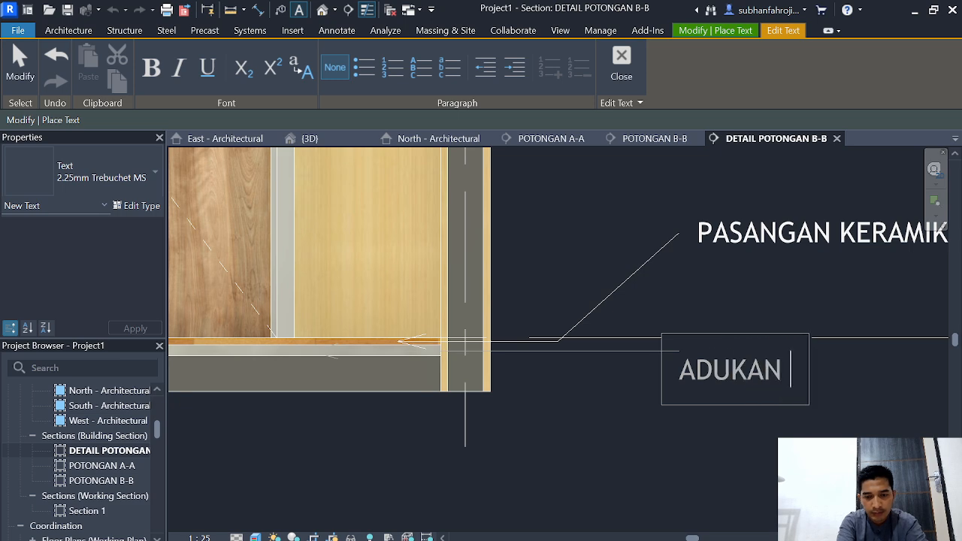
pyautogui.write('BAWAH K')
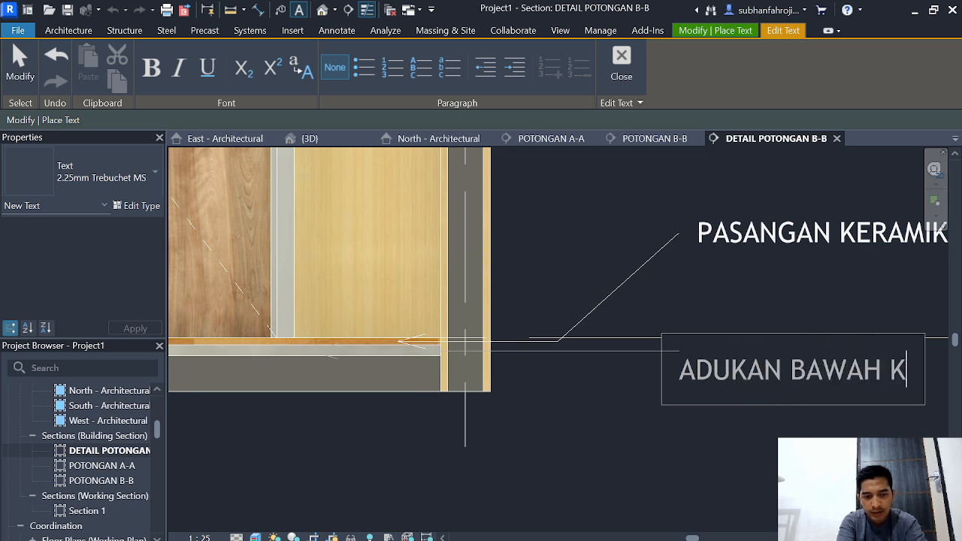
pyautogui.write('ERAMIK 1')
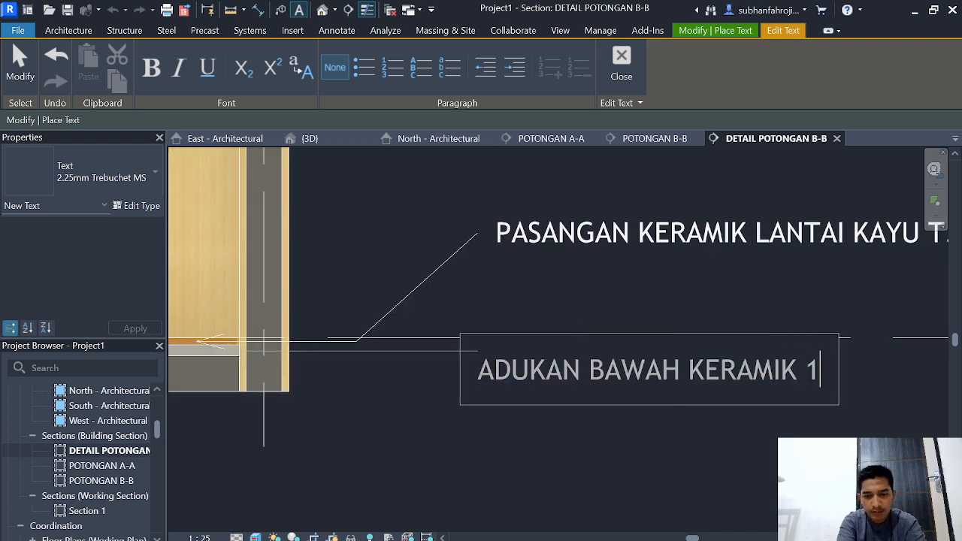
pyautogui.write(':4 T')
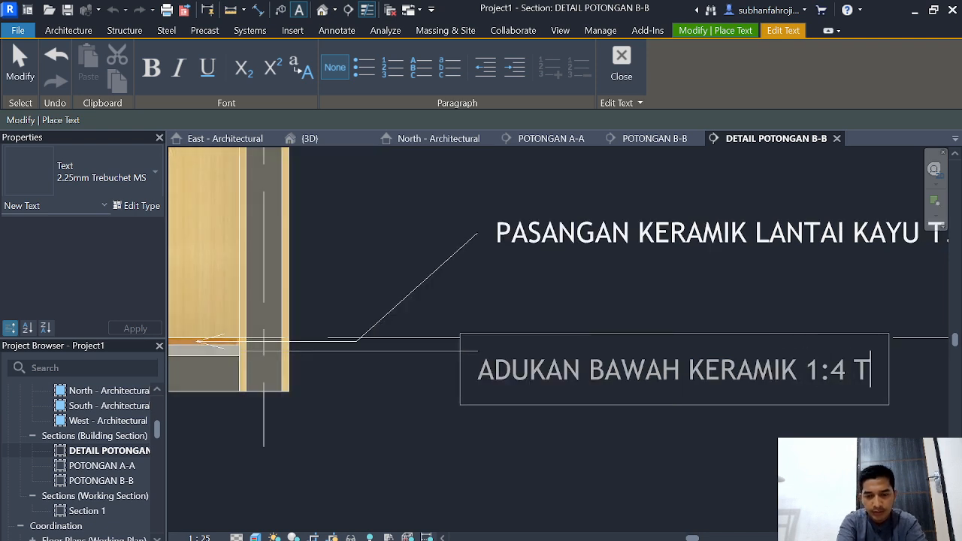
pyautogui.write('. 3CM')
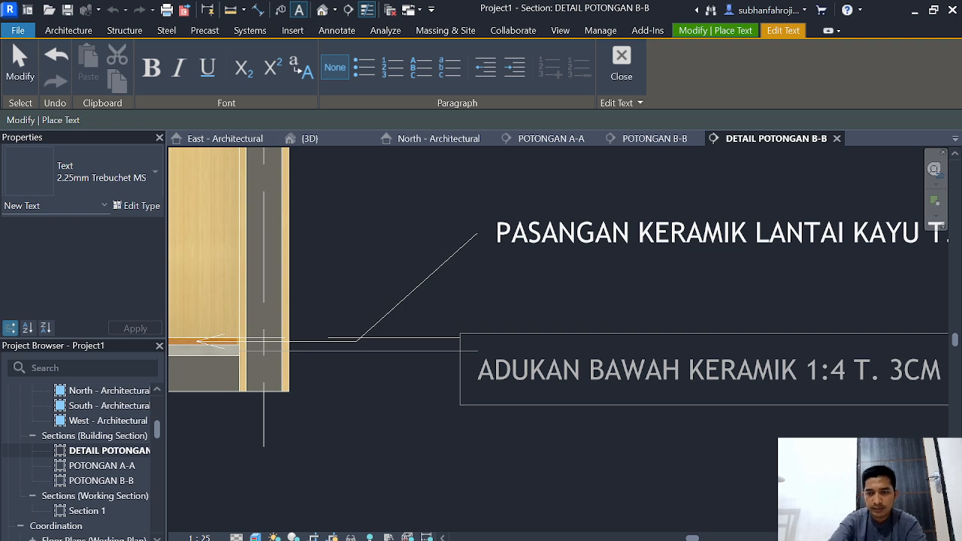
pyautogui.press('BackSpace')
pyautogui.press('BackSpace')
pyautogui.press('BackSpace')
pyautogui.press('BackSpace')
pyautogui.write('3 CM')
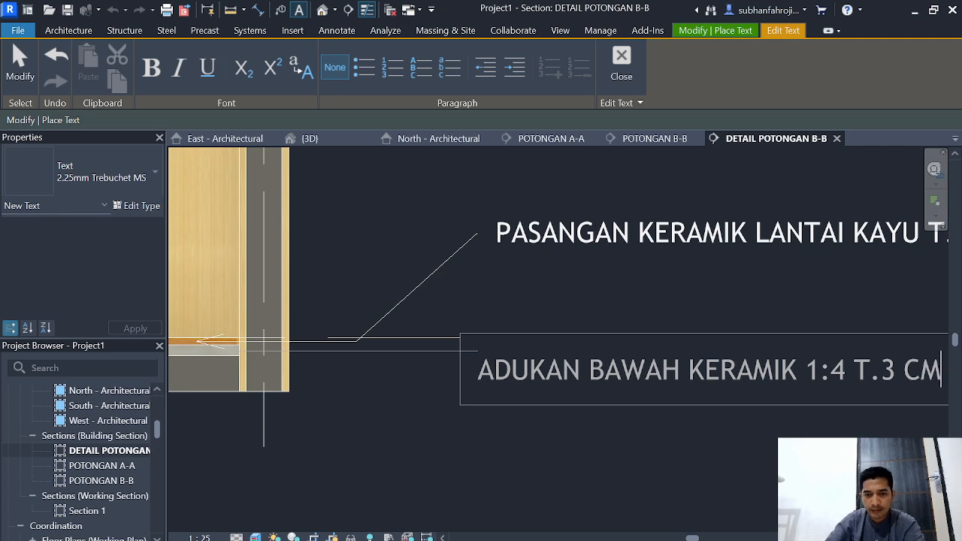
pyautogui.click(279, 469)
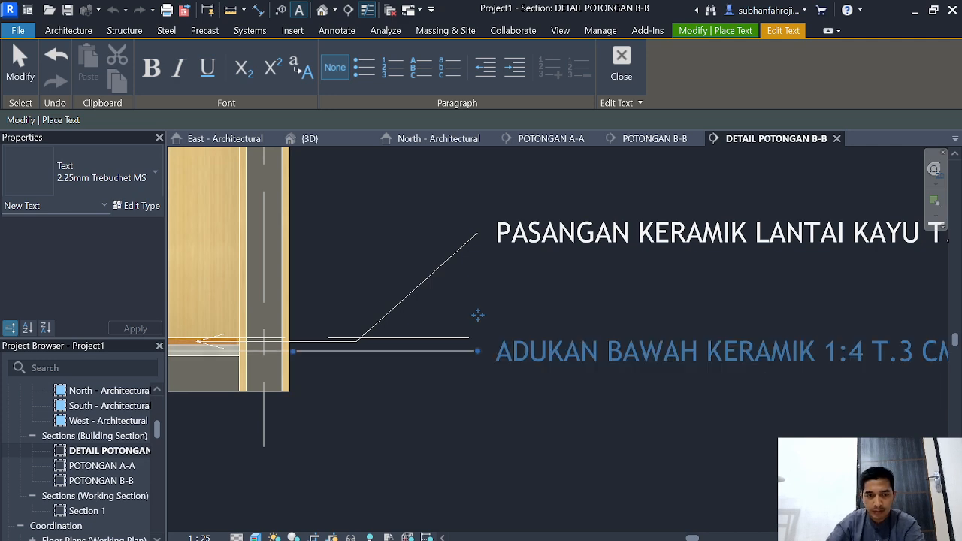
# Step: Place a text note with a one-segment leader pointing at the concrete floor slab, aligned under the mortar note
pyautogui.scroll(-2, 280, 469)
pyautogui.moveTo(280, 470); pyautogui.dragTo(359, 471, button='middle')
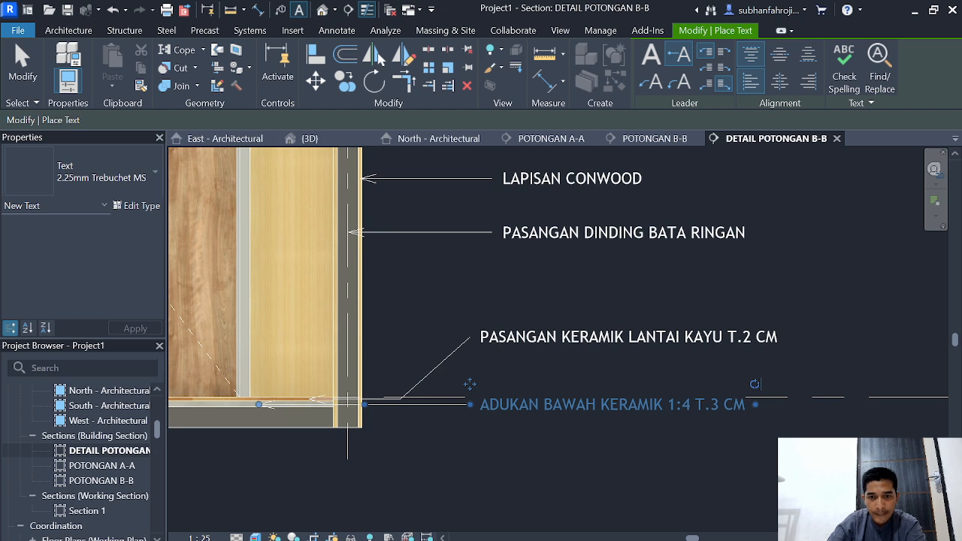
pyautogui.press('Escape')
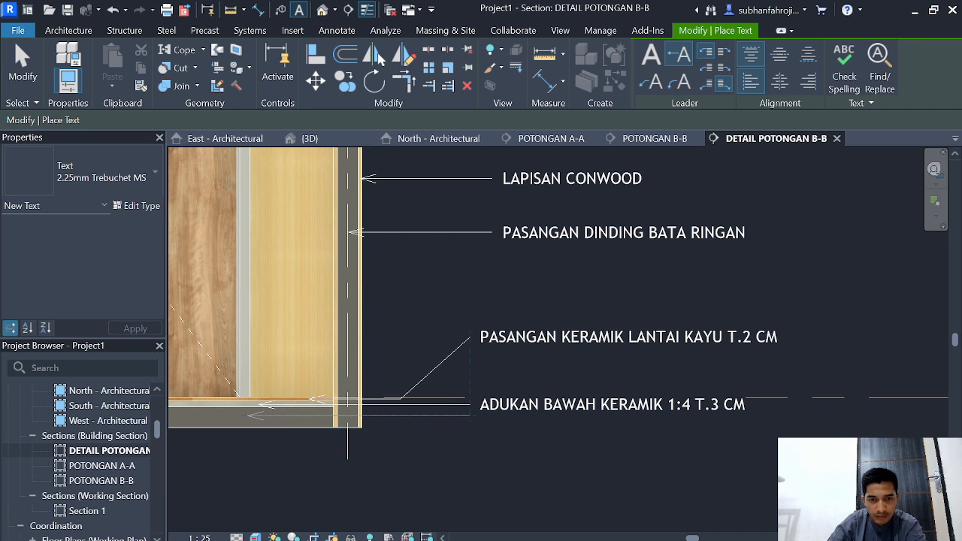
pyautogui.click(460, 406)
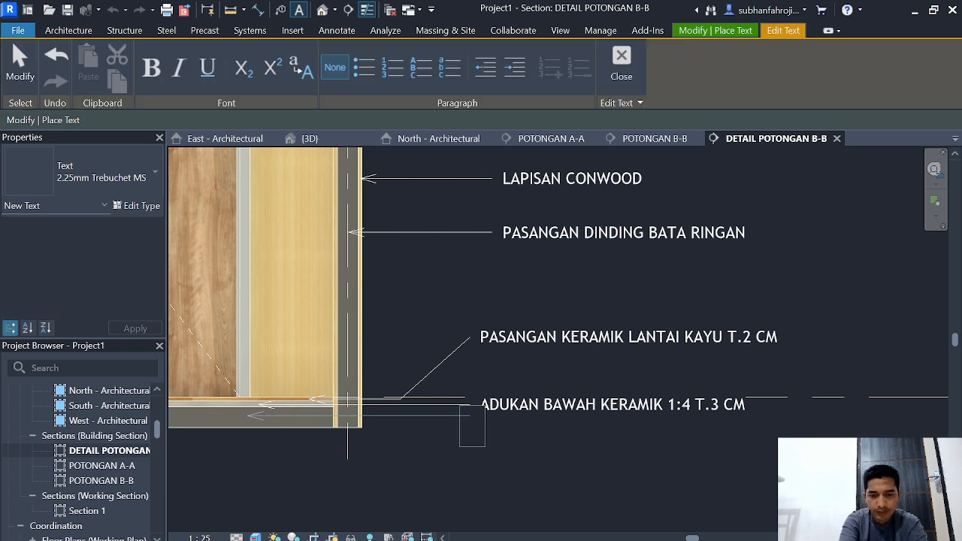
# Step: Enter LANTAI COR BETON 1:3 T.10 CM as the text of the concrete slab's note
pyautogui.write('LANTAI COR B')
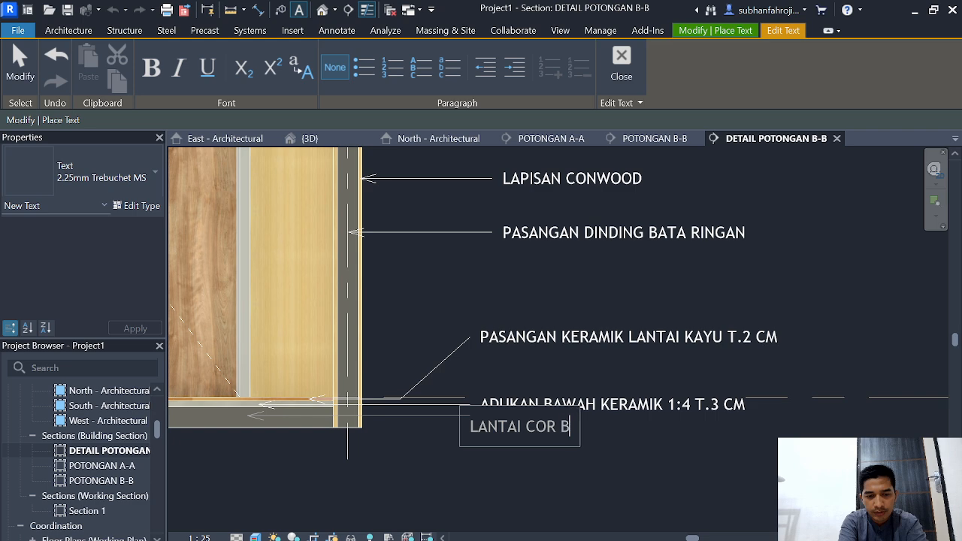
pyautogui.write('ETON 1')
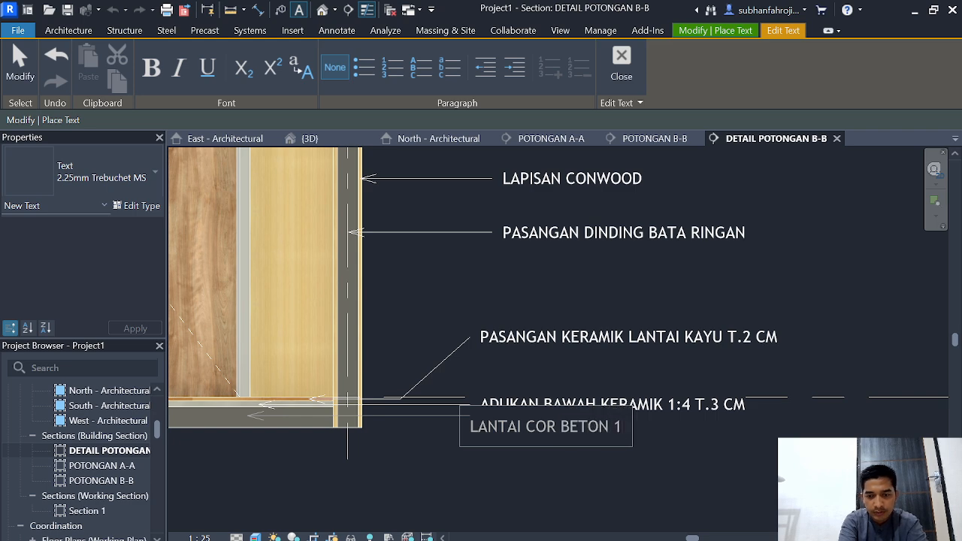
pyautogui.write(':3 T')
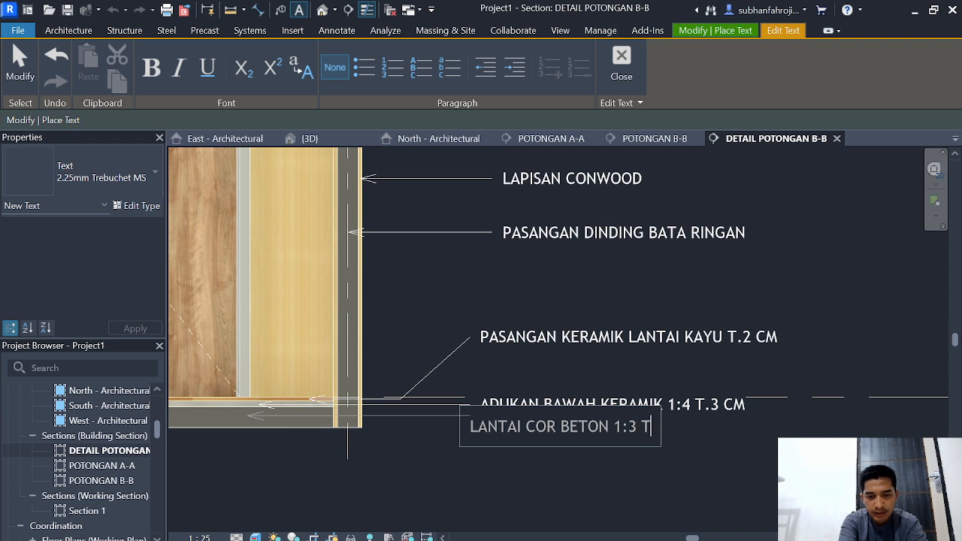
pyautogui.write('.1')
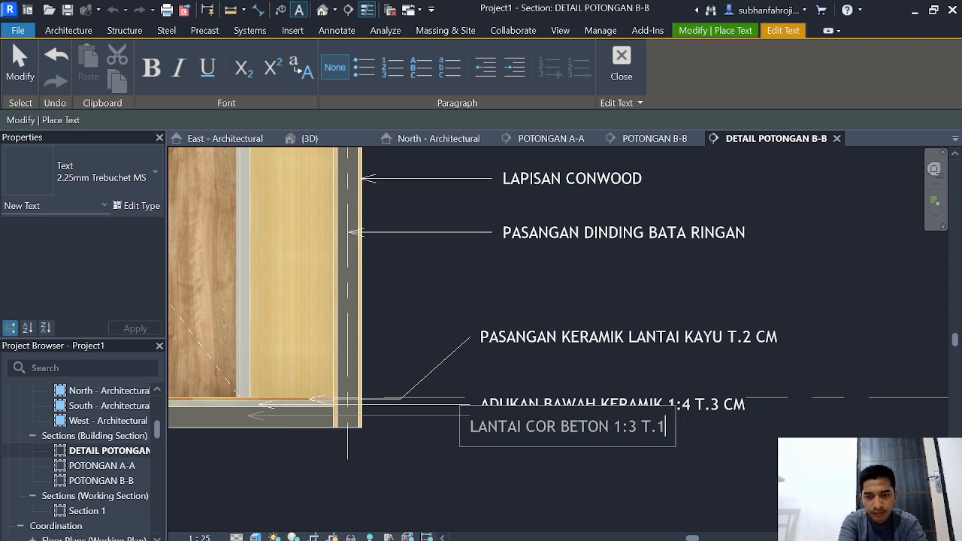
pyautogui.write('0 CM')
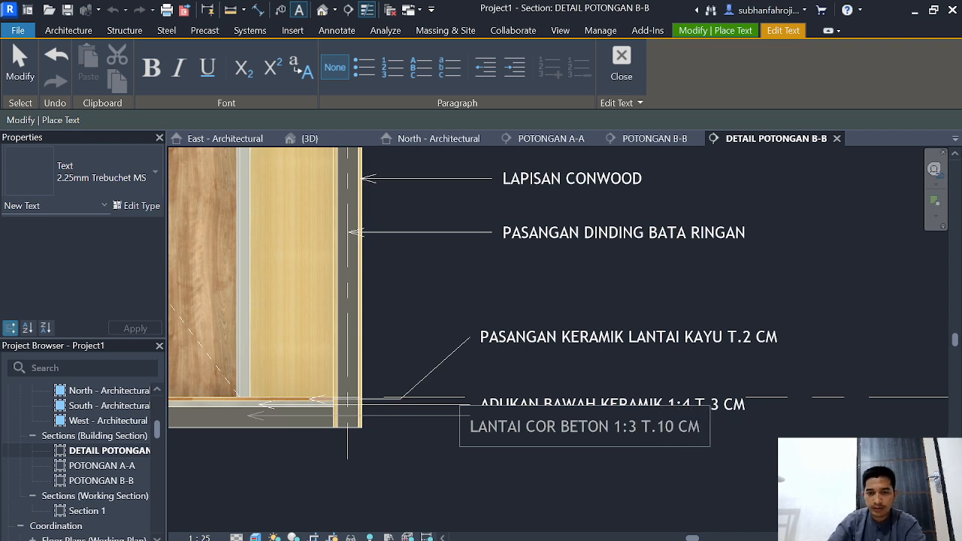
pyautogui.click(605, 475)
pyautogui.scroll(-2, 605, 475)
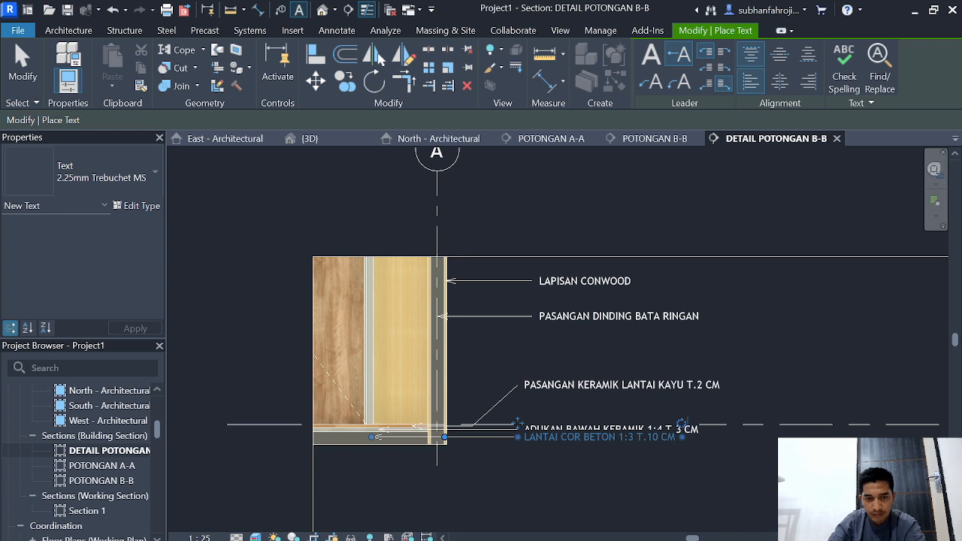
# Step: Try to bend the concrete slab note's leader by moving its elbow down below the floor slab
pyautogui.click(444, 437)
pyautogui.moveTo(444, 436)
pyautogui.mouseDown()
pyautogui.moveTo(444, 456)
pyautogui.moveTo(444, 437)
pyautogui.mouseUp()
pyautogui.moveTo(517, 437); pyautogui.dragTo(517, 438)
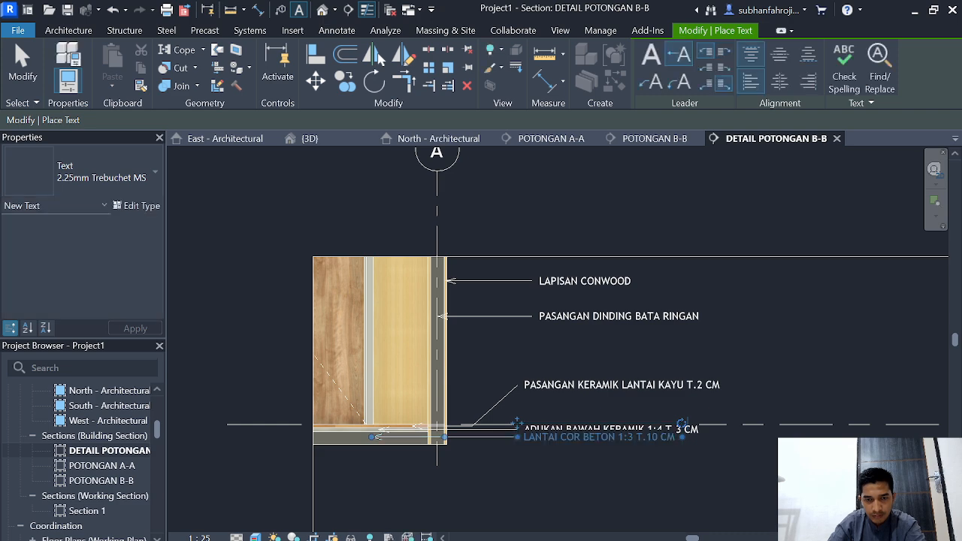
pyautogui.scroll(3, 488, 468)
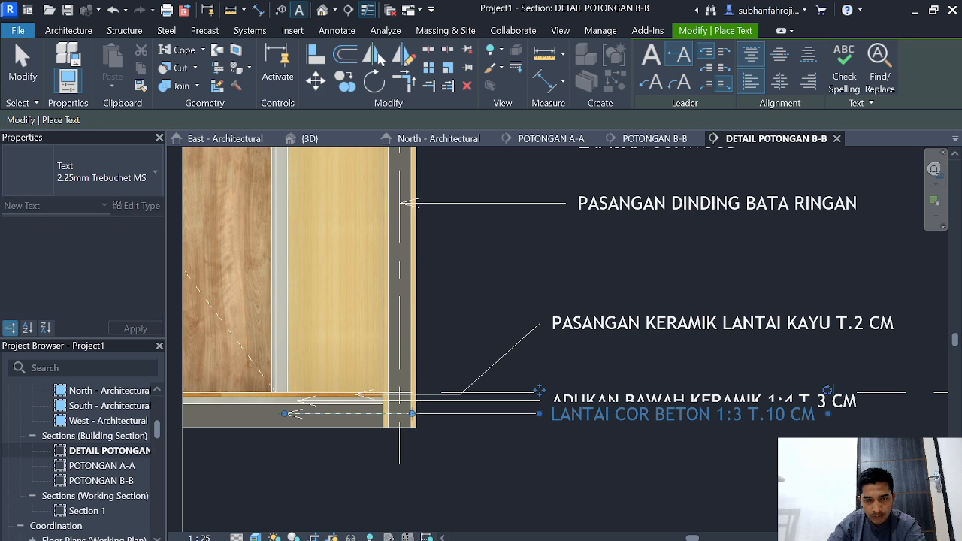
pyautogui.moveTo(412, 413); pyautogui.dragTo(412, 463)
pyautogui.moveTo(539, 390); pyautogui.dragTo(539, 389)
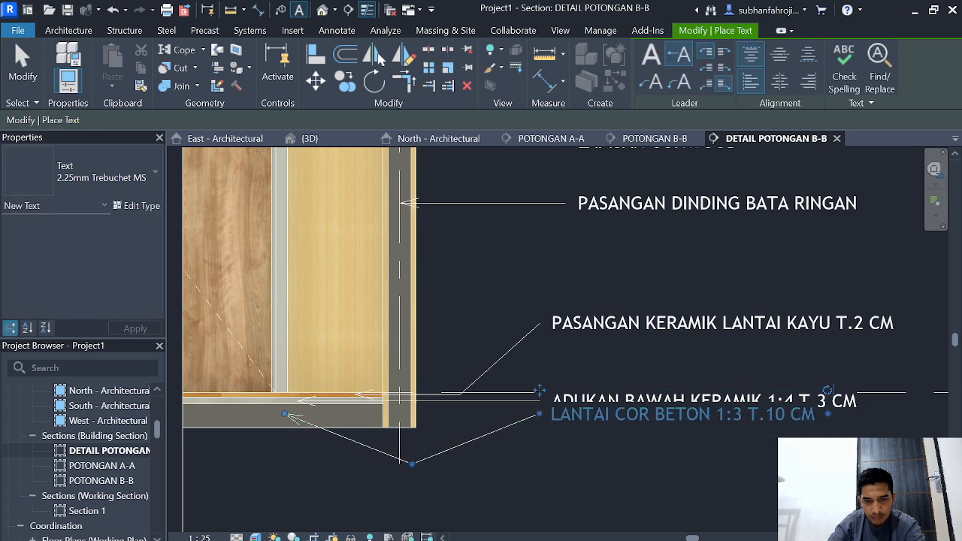
pyautogui.click(528, 461)
pyautogui.click(540, 413)
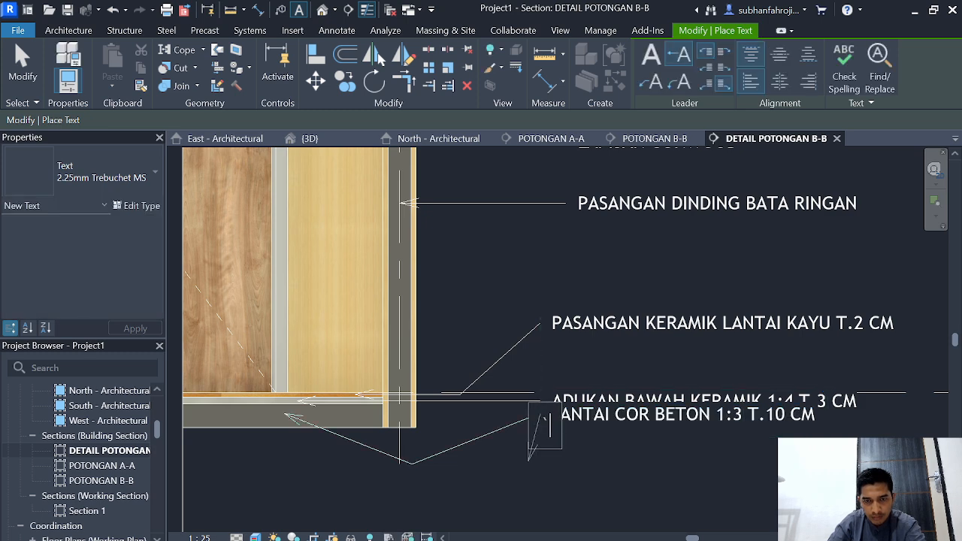
pyautogui.press('Escape')
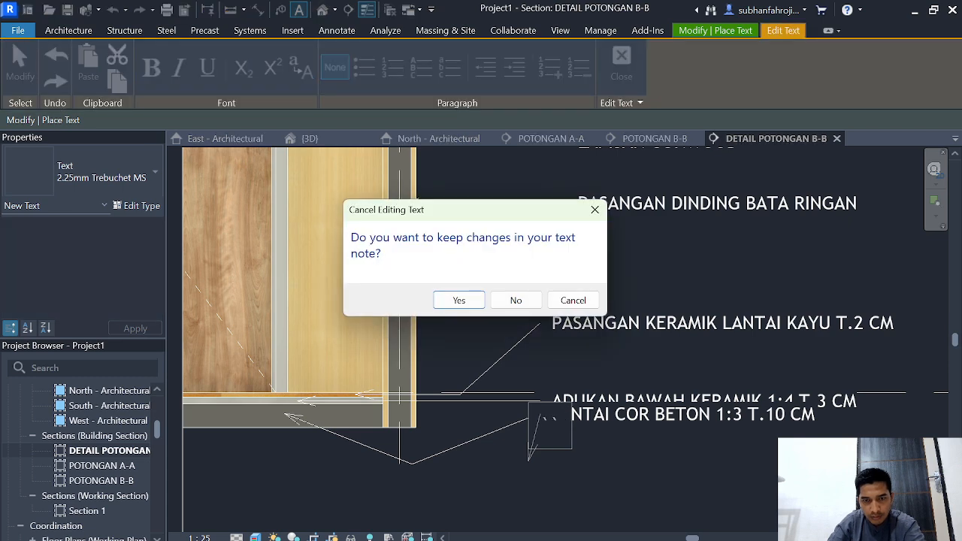
pyautogui.click(515, 300)
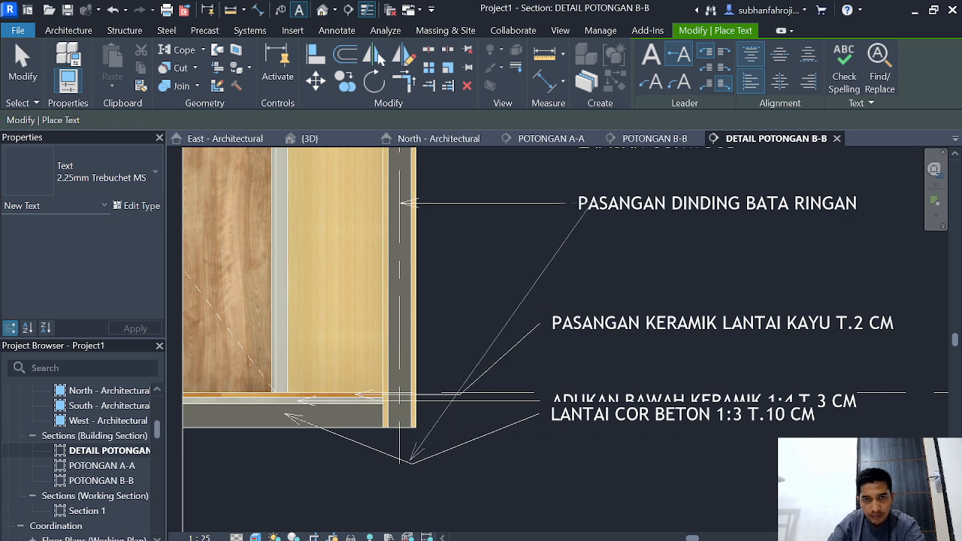
pyautogui.press('Escape')
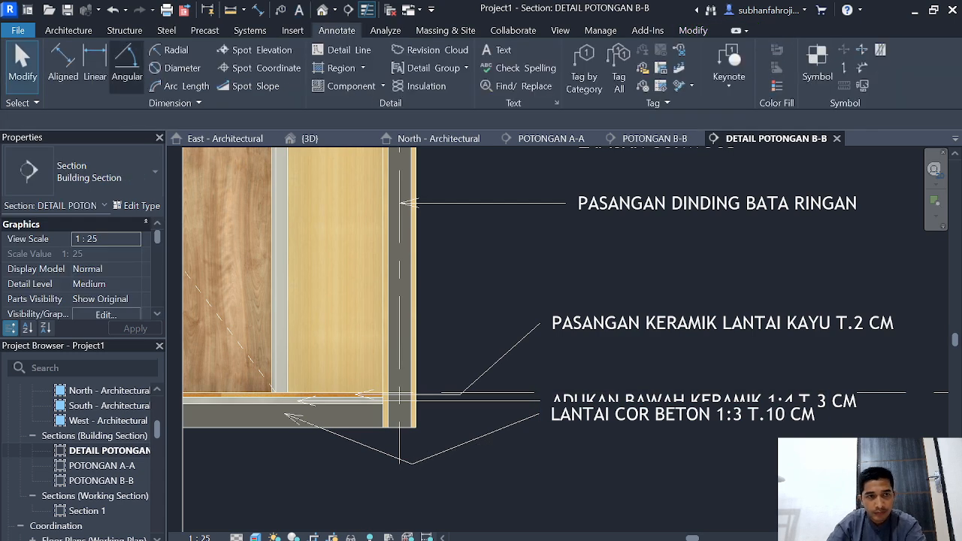
# Step: Undo the leader bend and remove the concrete slab's LANTAI COR BETON 1:3 T.10 CM note
pyautogui.click(112, 9)
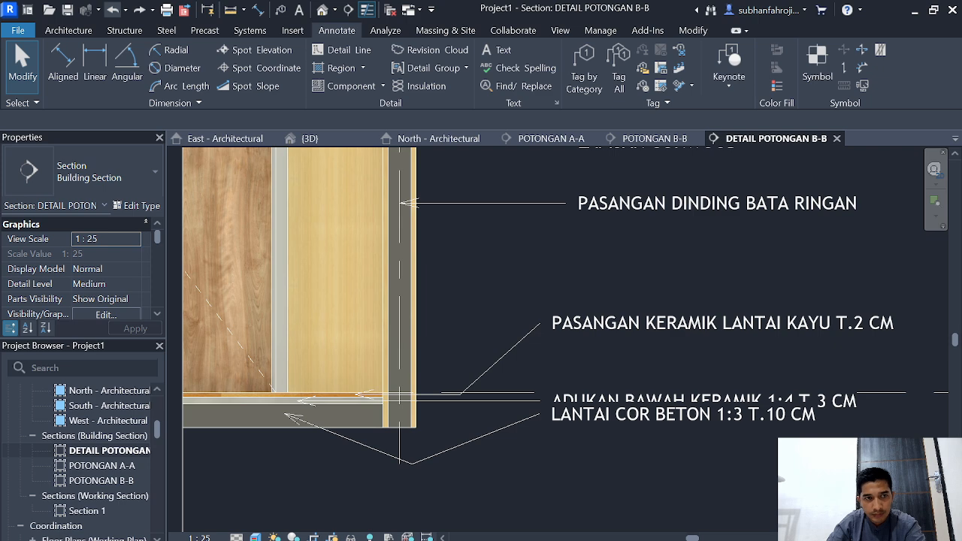
pyautogui.click(111, 10)
pyautogui.click(112, 10)
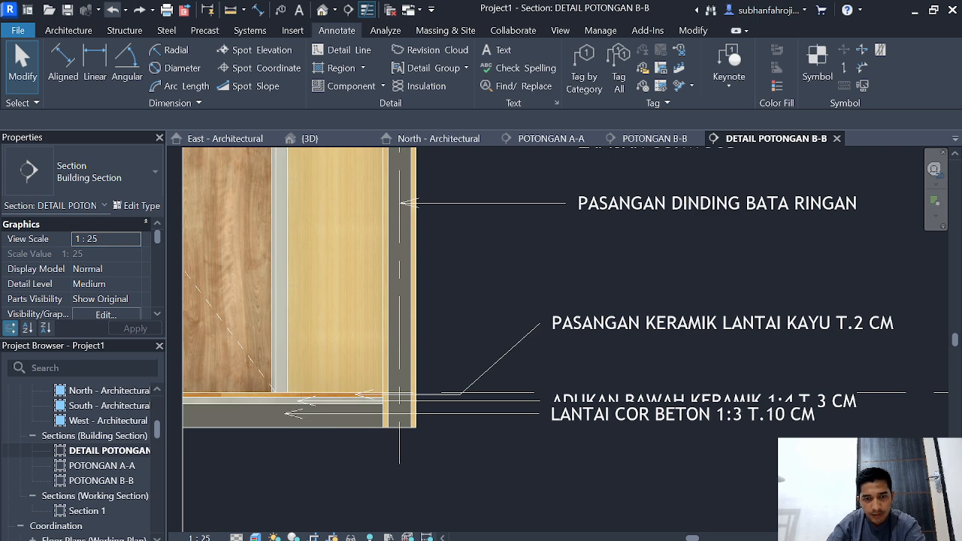
pyautogui.scroll(-2, 487, 467)
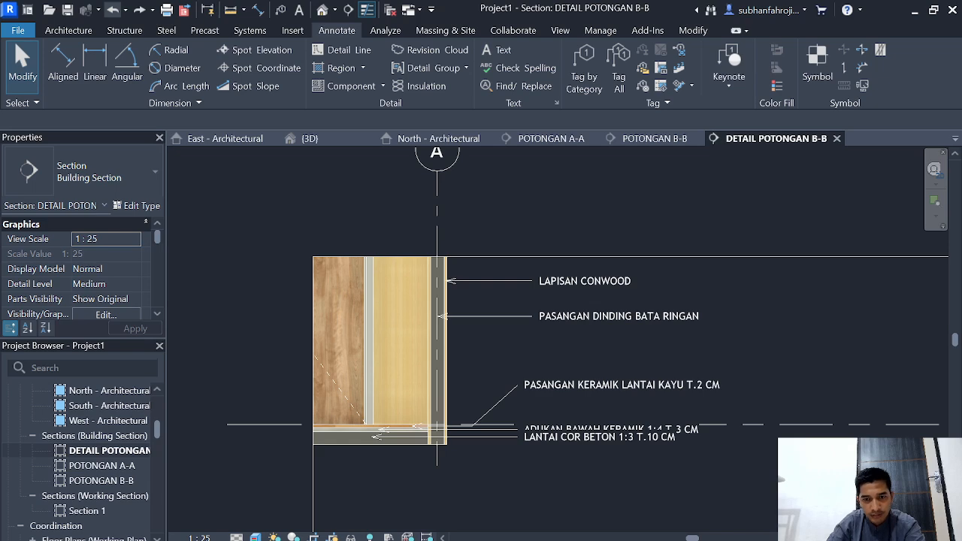
pyautogui.scroll(2, 607, 478)
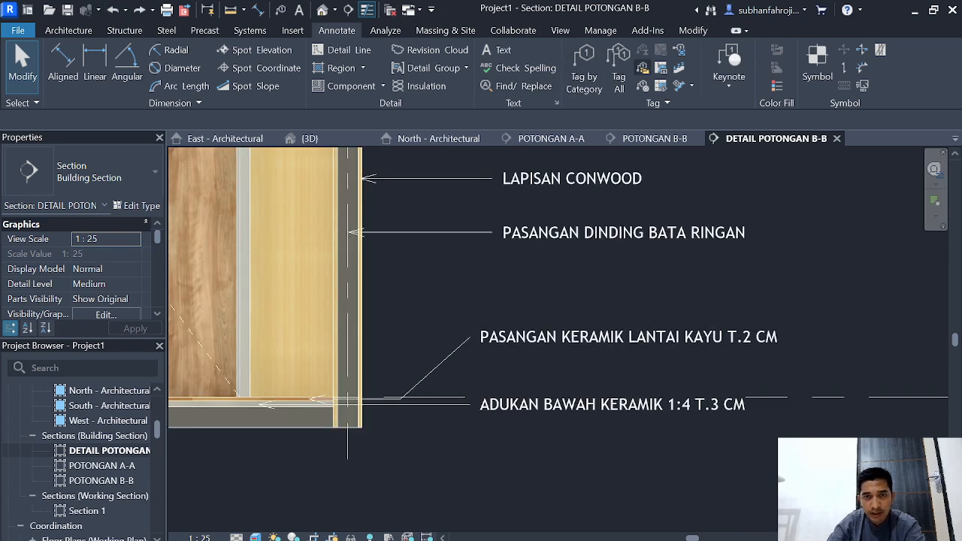
# Step: Place a text note with a two-segment leader from the concrete floor slab, aligned below the mortar note
pyautogui.click(497, 49)
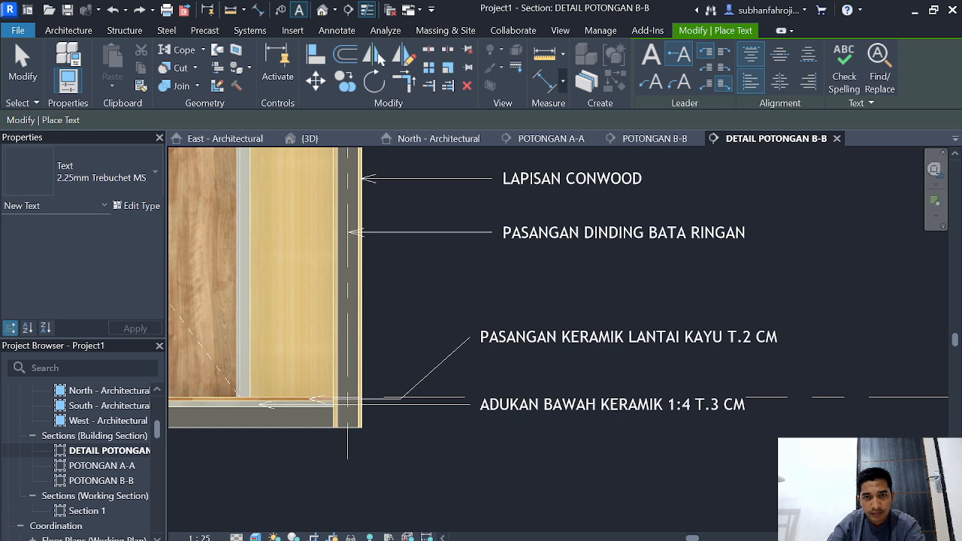
pyautogui.click(650, 82)
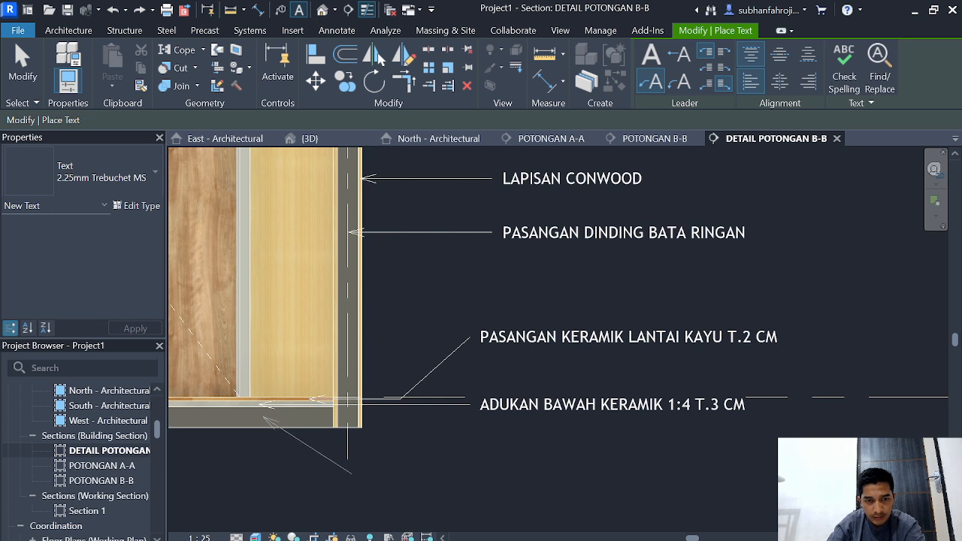
pyautogui.click(401, 487)
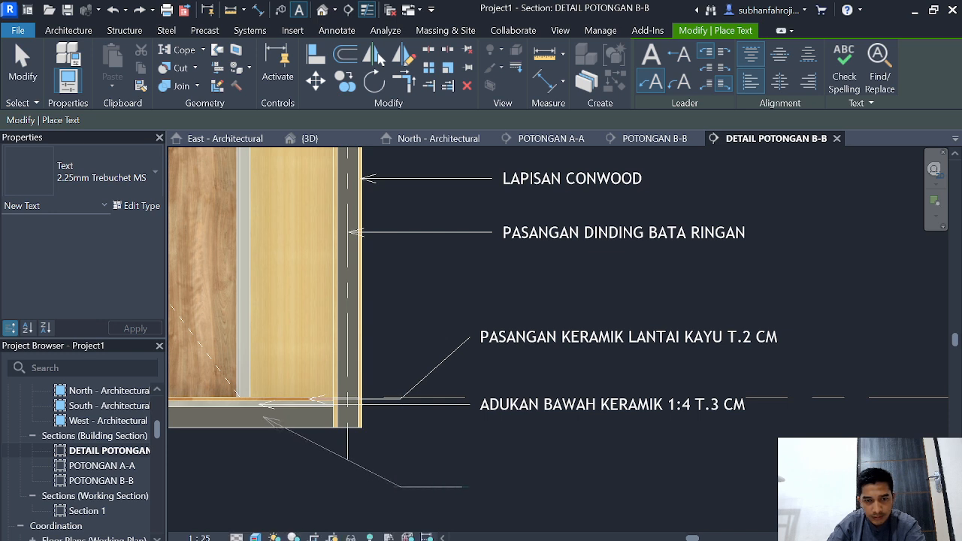
pyautogui.click(470, 486)
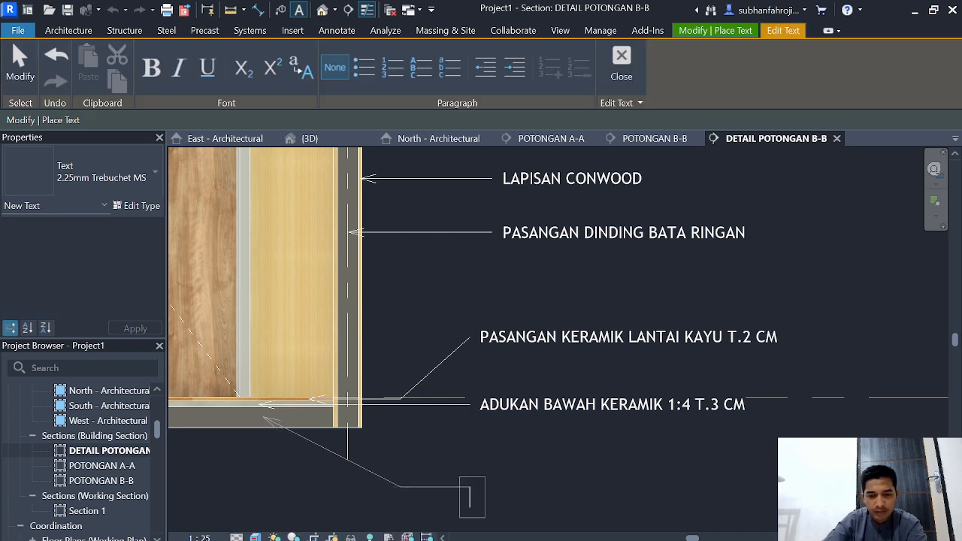
# Step: Enter LANTAI COR BEETON 1:3 T.10 CM as the text of the concrete slab's note and finish placing text
pyautogui.write('LANTAI ')
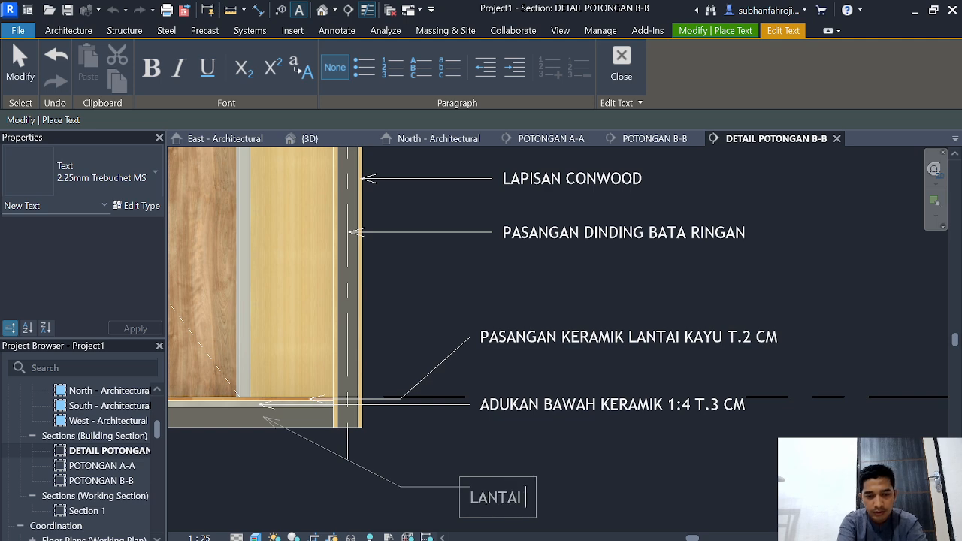
pyautogui.write('COR BEETON ')
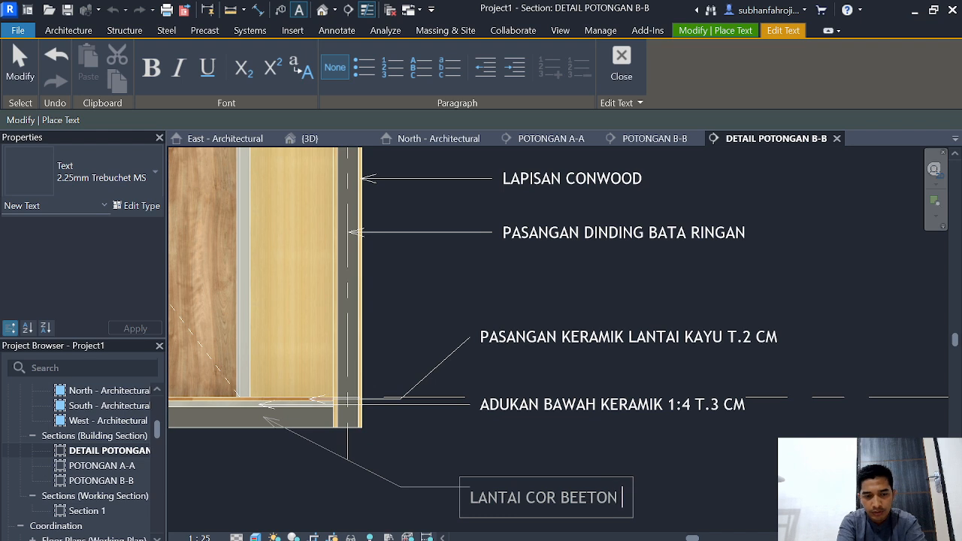
pyautogui.write('1:3')
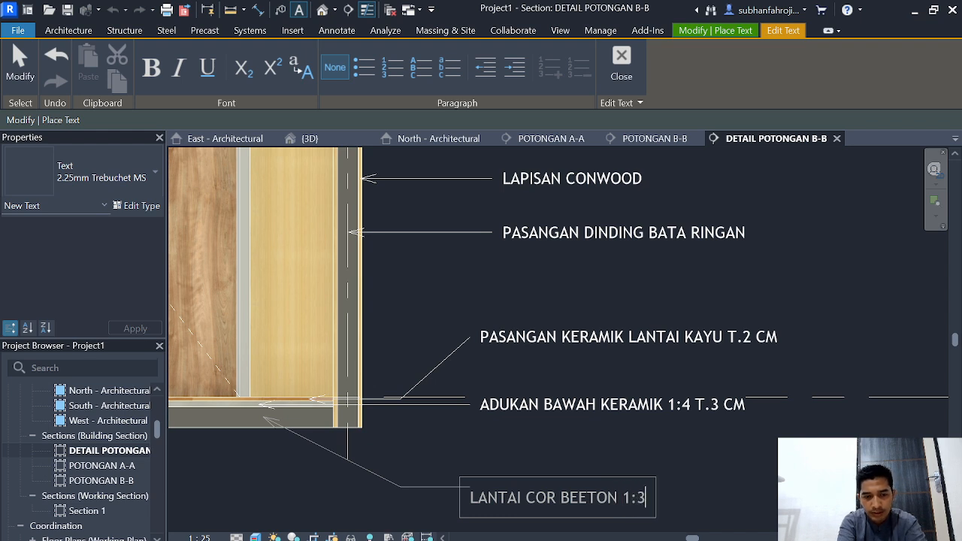
pyautogui.write(' T.1')
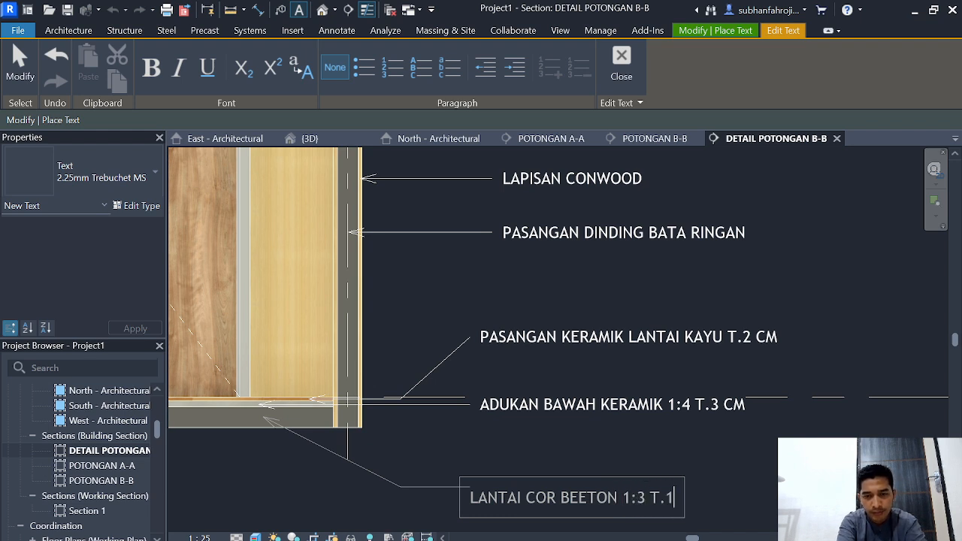
pyautogui.write('0 CM')
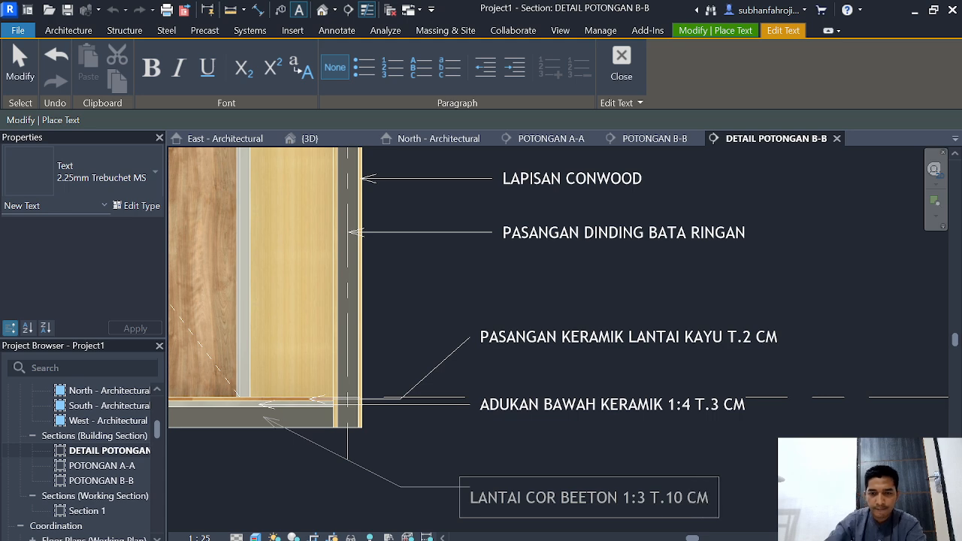
pyautogui.click(784, 462)
pyautogui.scroll(-2, 784, 462)
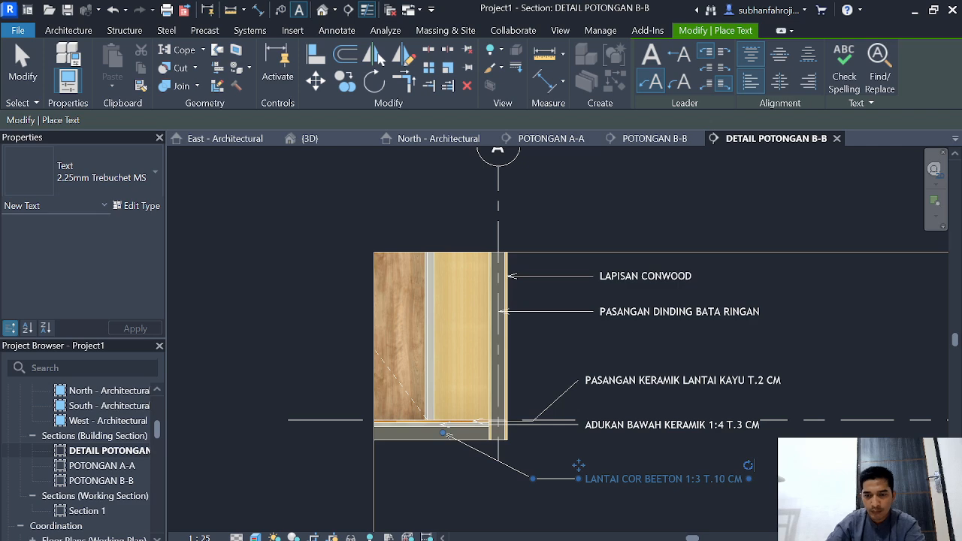
pyautogui.scroll(2, 796, 474)
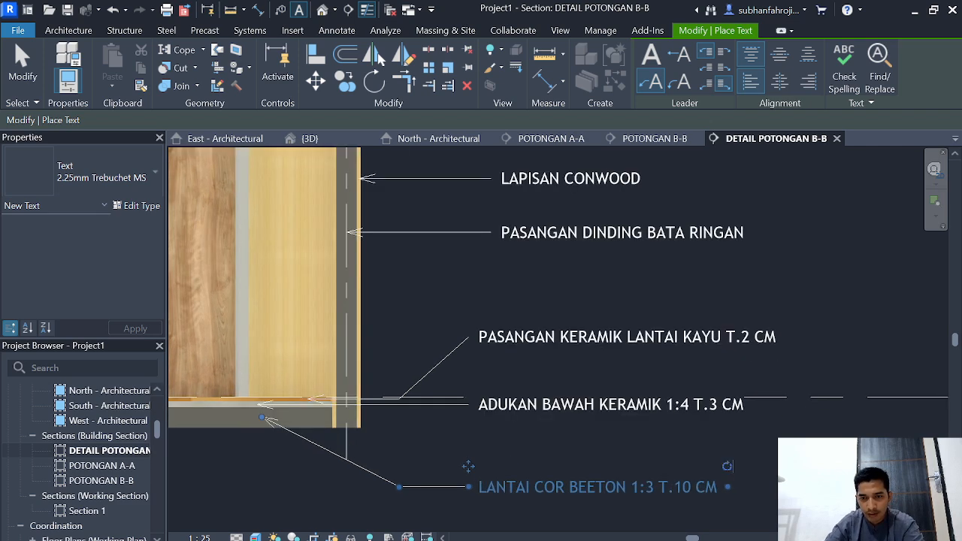
pyautogui.scroll(-3, 796, 475)
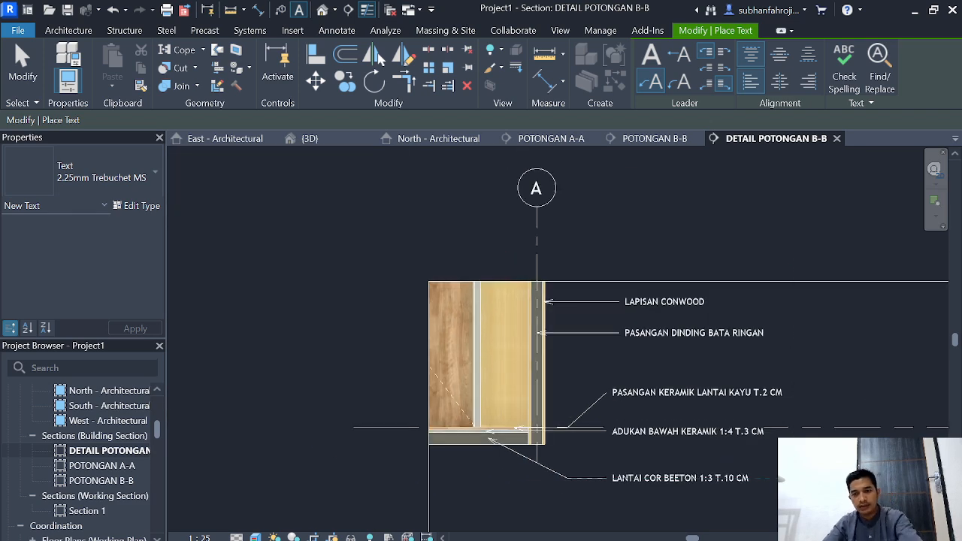
pyautogui.press('Escape')
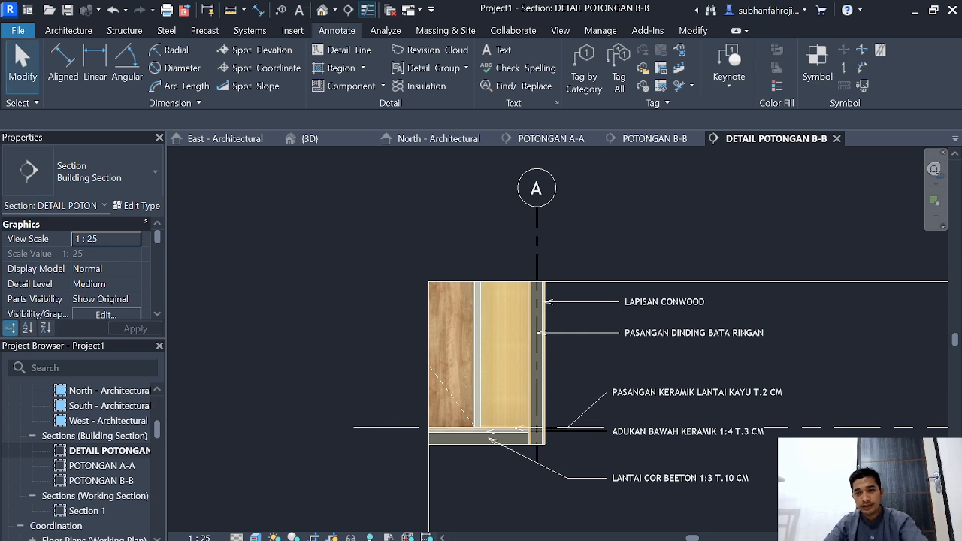
# Step: Open section POTONGAN A-A and set its visual style to Realistic
pyautogui.click(654, 138)
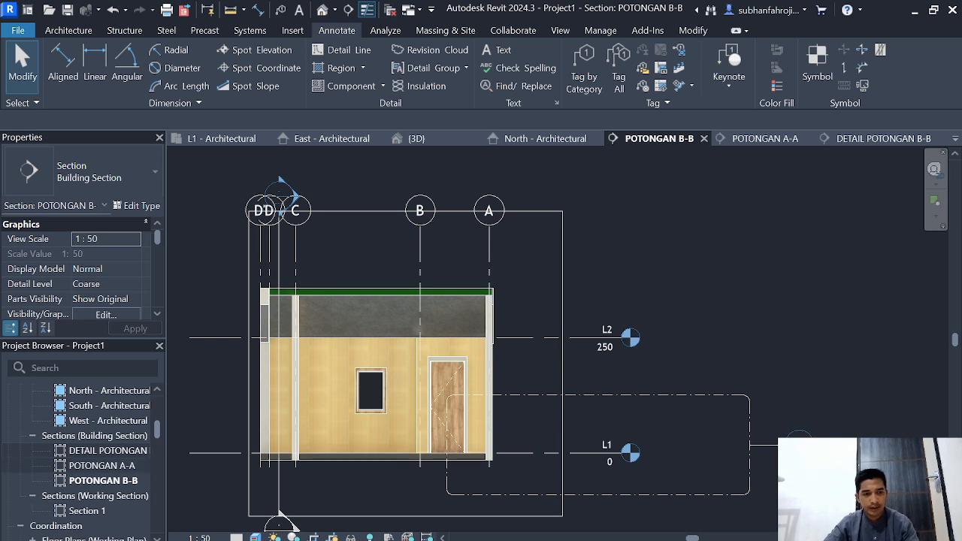
pyautogui.doubleClick(103, 465)
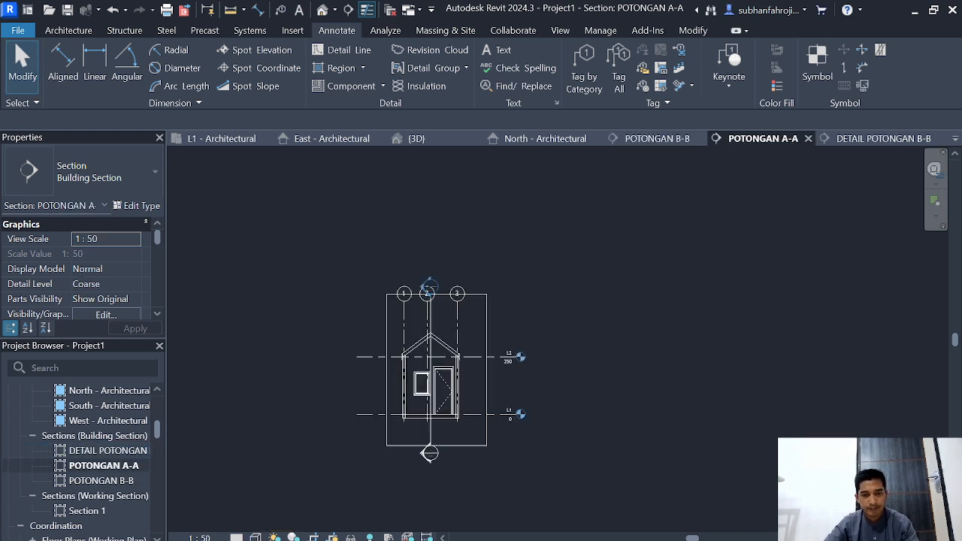
pyautogui.click(255, 538)
pyautogui.click(290, 522)
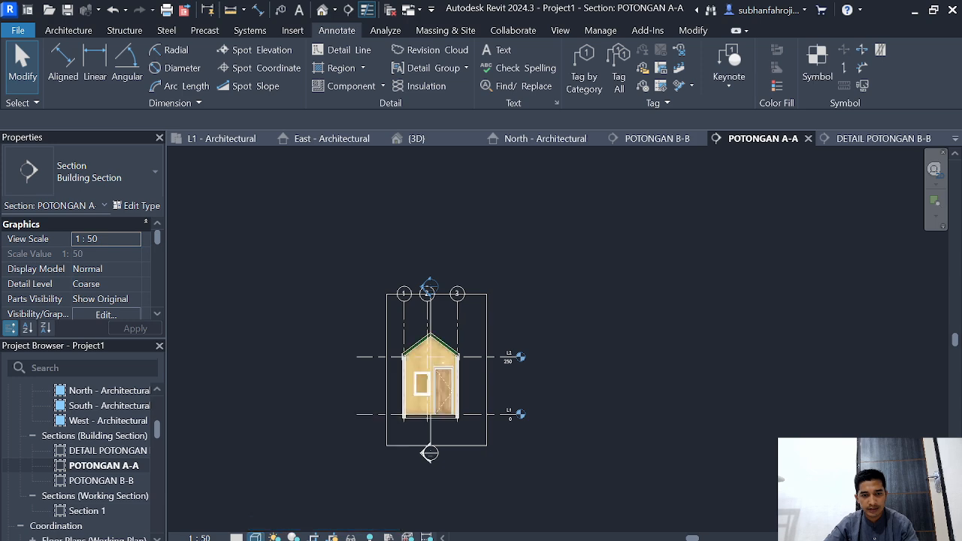
pyautogui.scroll(2, 370, 446)
pyautogui.scroll(2, 365, 449)
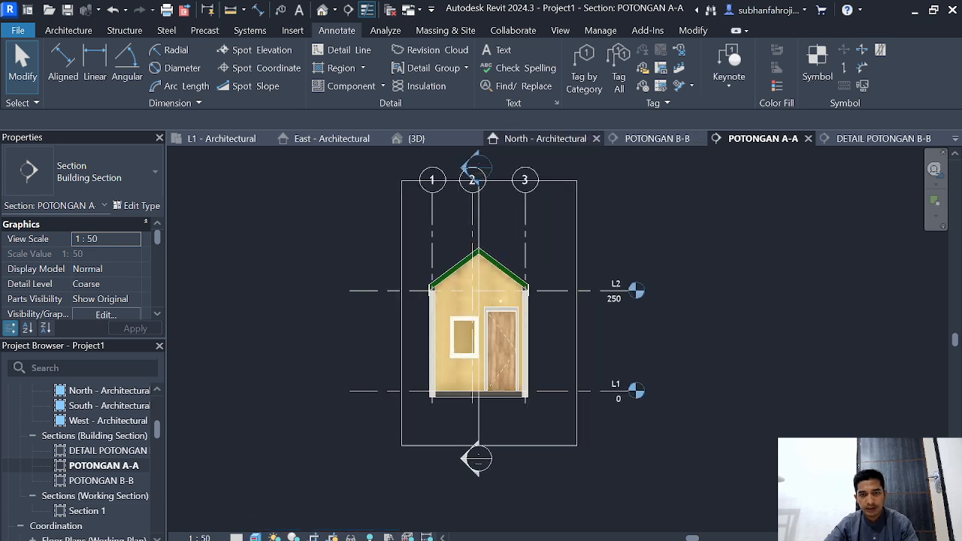
# Step: Open the North - Architectural elevation and set its visual style to Realistic
pyautogui.click(545, 138)
pyautogui.scroll(-3, 410, 394)
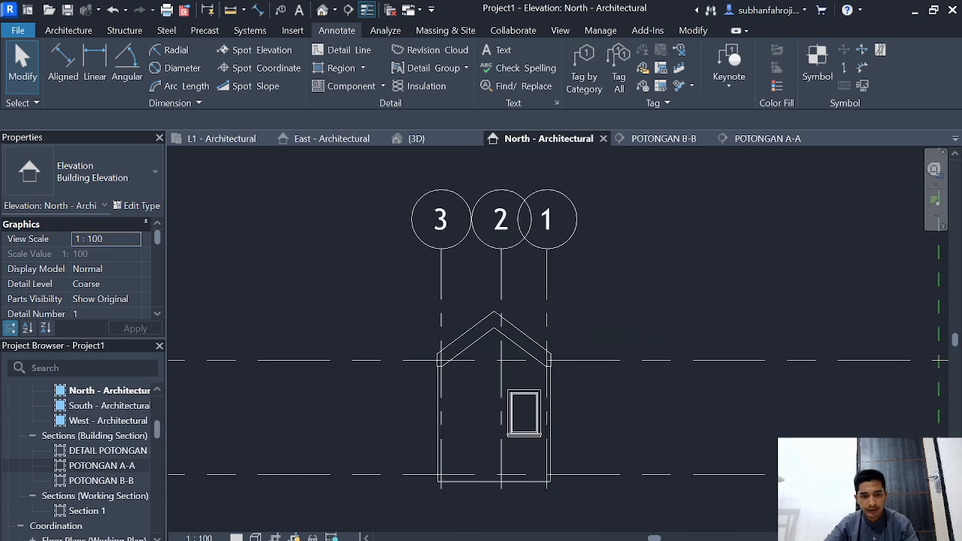
pyautogui.click(255, 538)
pyautogui.click(290, 521)
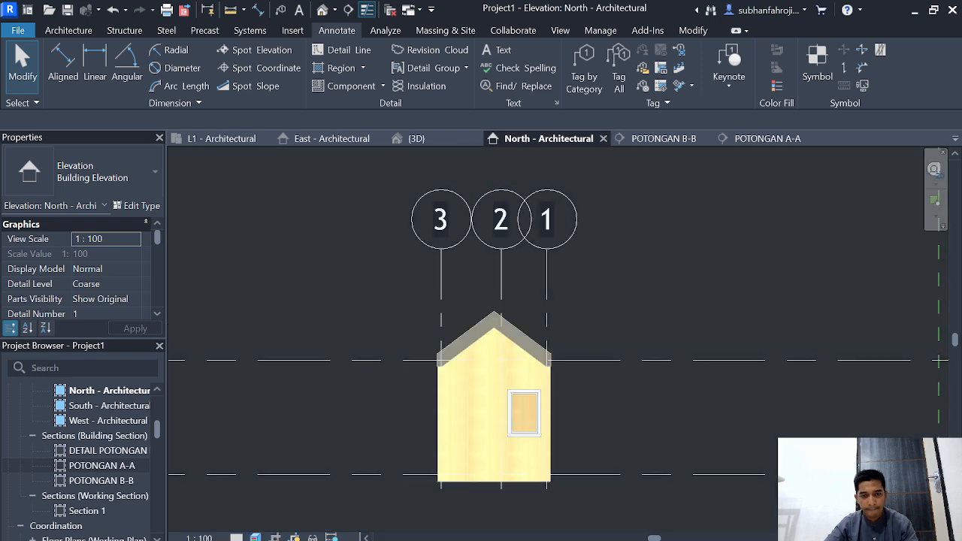
pyautogui.scroll(2, 614, 429)
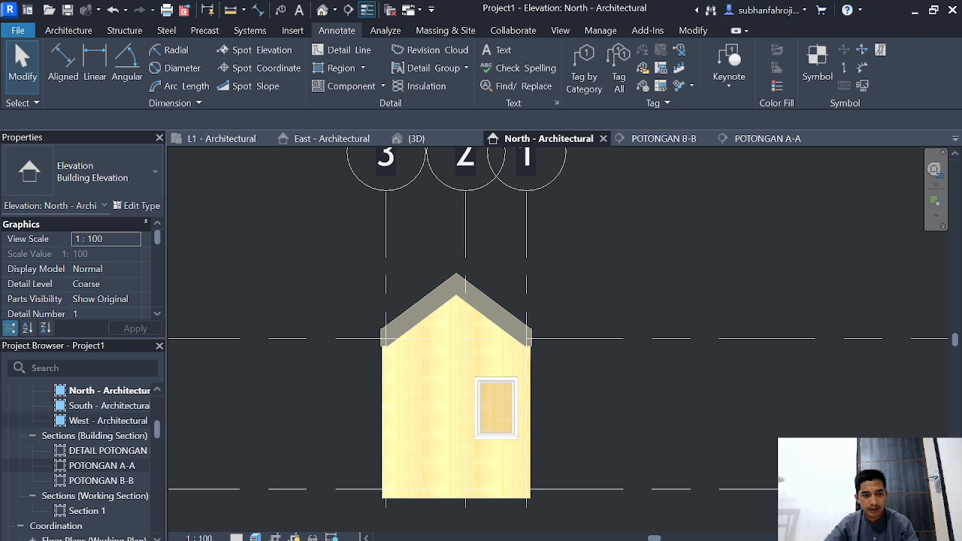
# Step: Open the West - Architectural elevation and set its visual style to Realistic
pyautogui.doubleClick(107, 420)
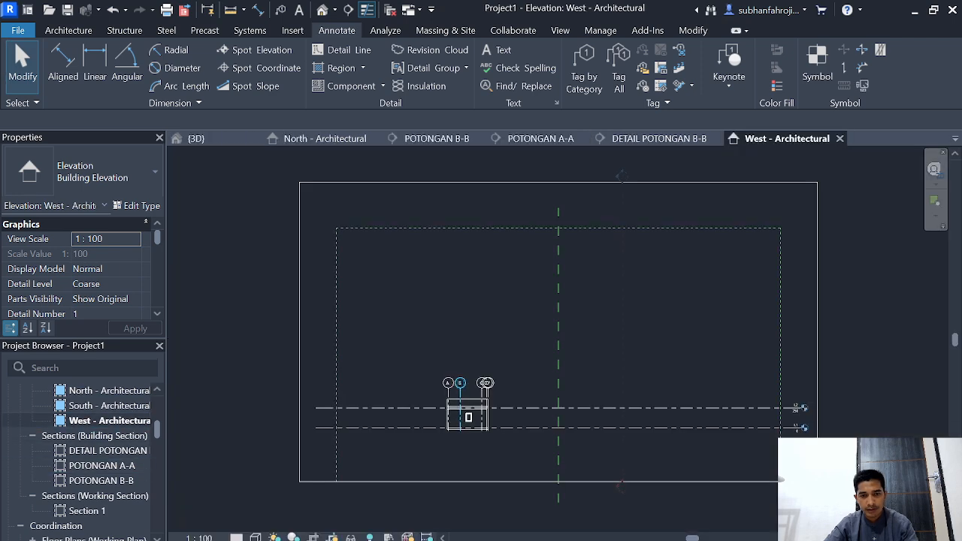
pyautogui.click(255, 537)
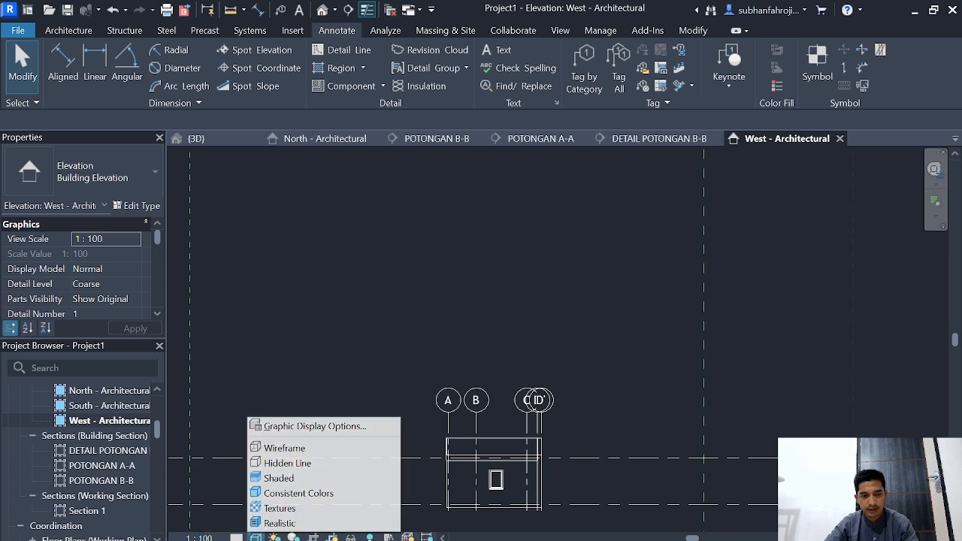
pyautogui.click(283, 524)
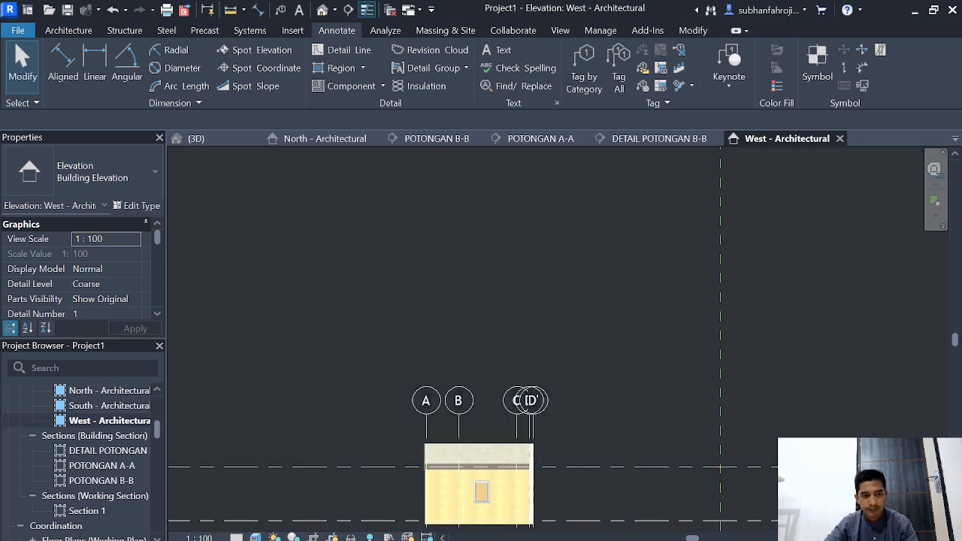
# Step: Open the South - Architectural elevation and set its visual style to Realistic
pyautogui.doubleClick(109, 405)
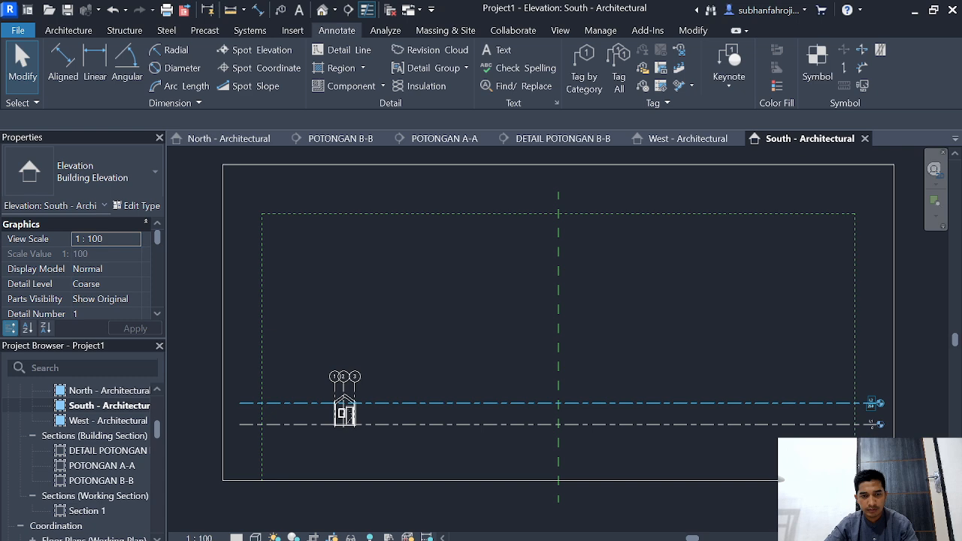
pyautogui.scroll(2, 376, 389)
pyautogui.click(256, 538)
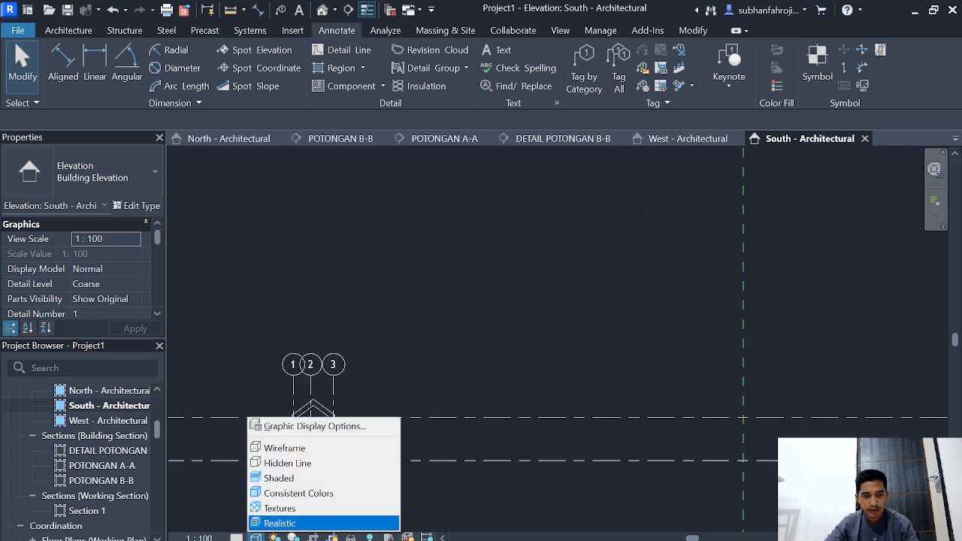
pyautogui.click(283, 523)
pyautogui.scroll(1, 405, 366)
pyautogui.moveTo(405, 366); pyautogui.dragTo(554, 323, button='middle')
pyautogui.scroll(-1, 553, 323)
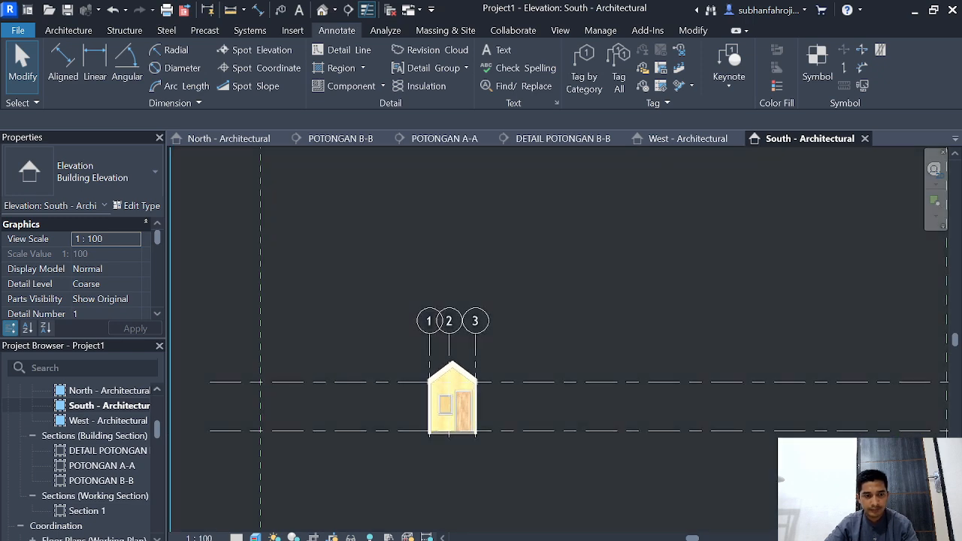
# Step: Review the North - Architectural elevation and the L1 - Architectural floor plan
pyautogui.scroll(5, 82, 451)
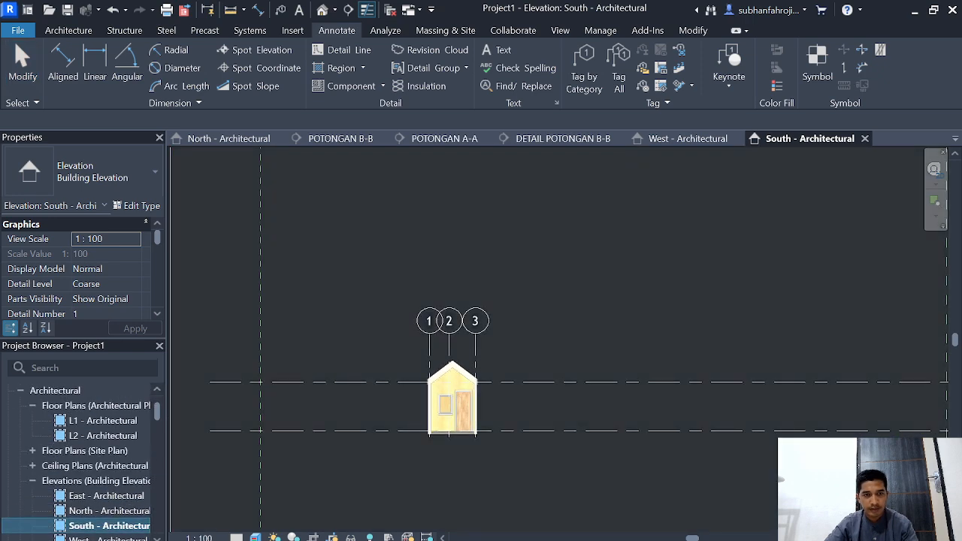
pyautogui.click(228, 138)
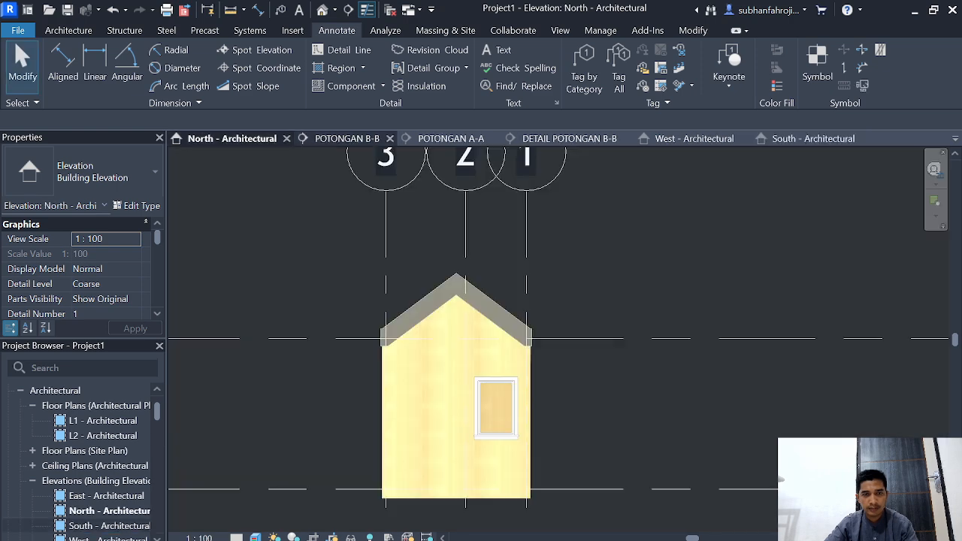
pyautogui.doubleClick(103, 421)
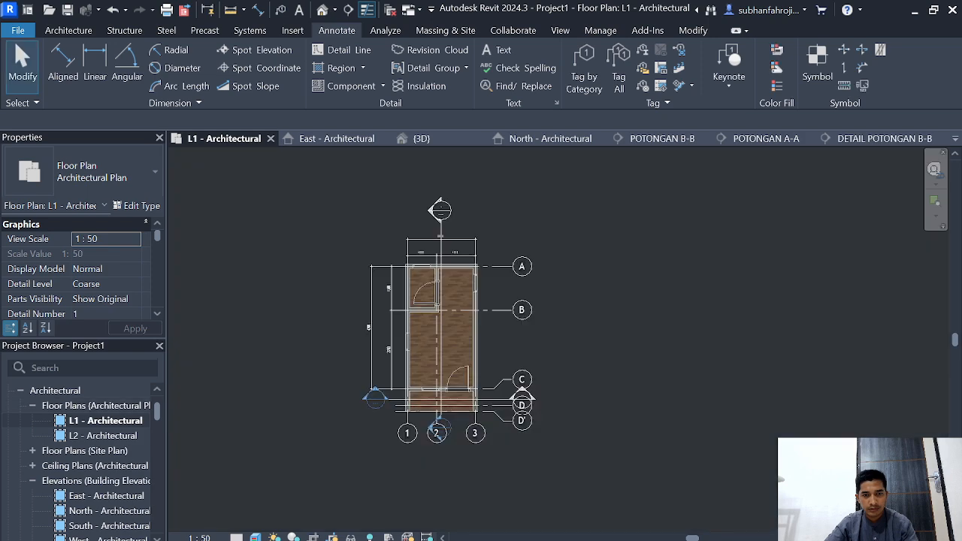
# Step: Open the L2 - Architectural floor plan and set its visual style to Realistic
pyautogui.doubleClick(103, 436)
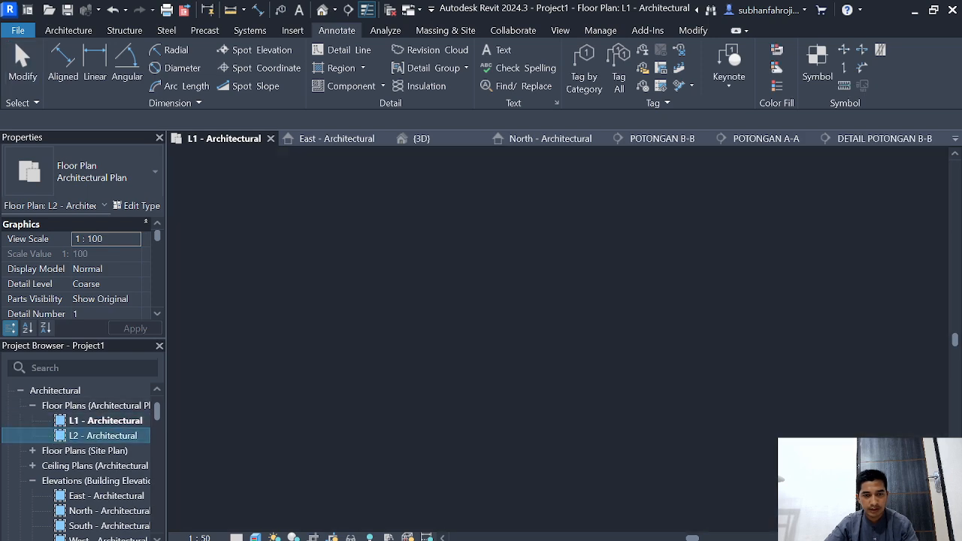
pyautogui.click(255, 537)
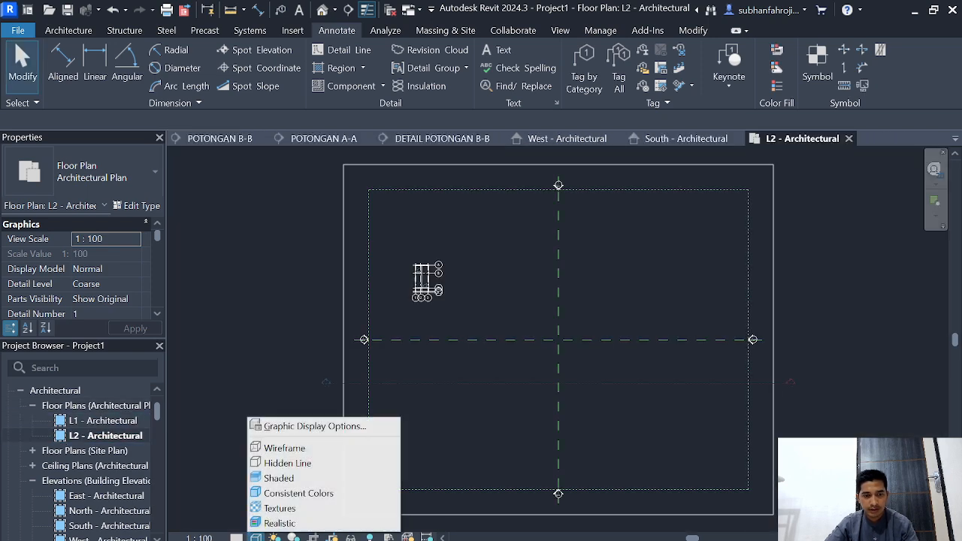
pyautogui.click(276, 523)
pyautogui.scroll(5, 386, 276)
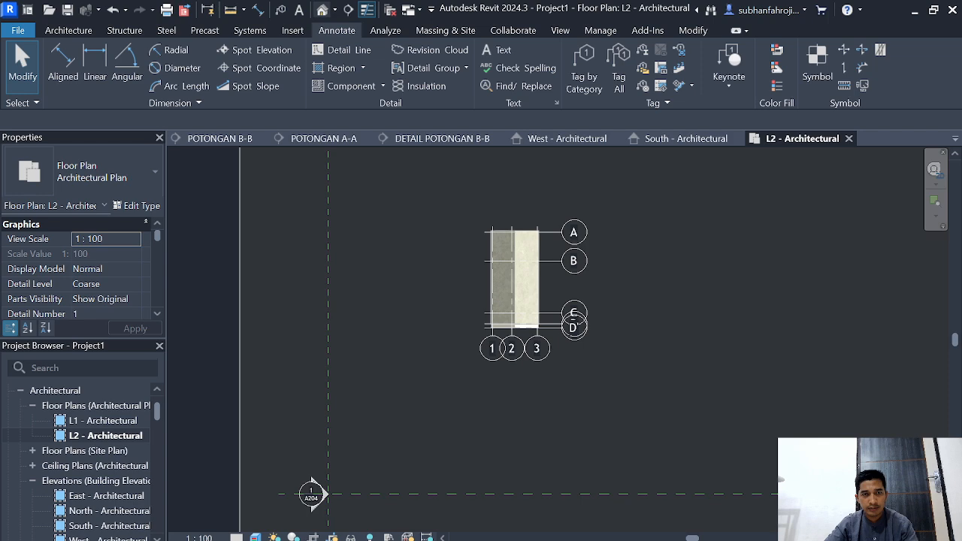
# Step: Open the default 3D view, examine the finished building, and orient the view to its Front face
pyautogui.click(322, 9)
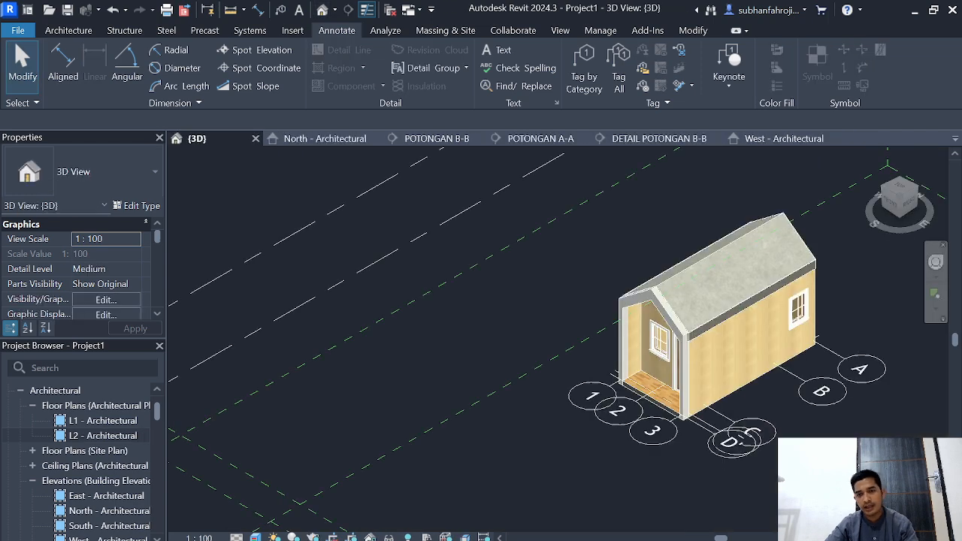
pyautogui.moveTo(661, 316); pyautogui.dragTo(495, 327, button='middle')
pyautogui.scroll(2, 568, 451)
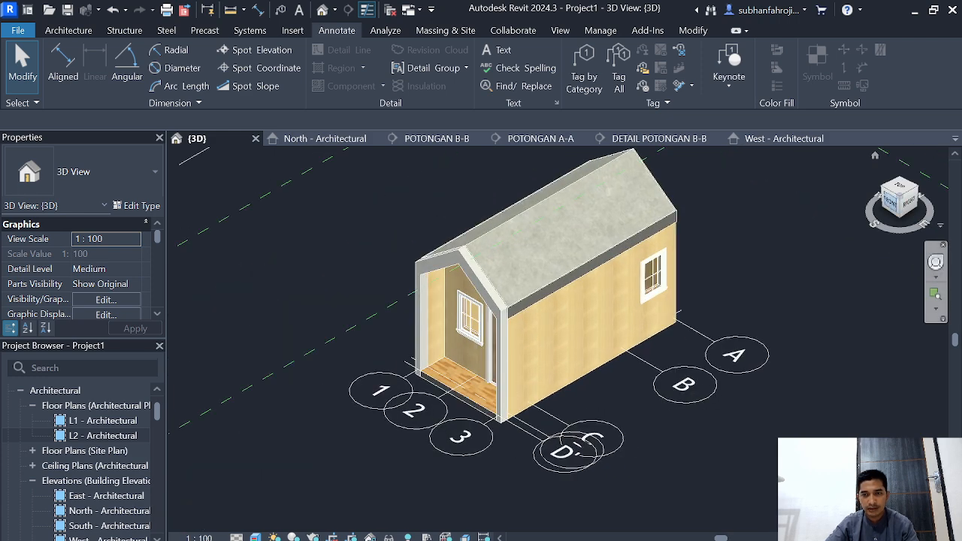
pyautogui.click(890, 201)
pyautogui.scroll(2, 442, 391)
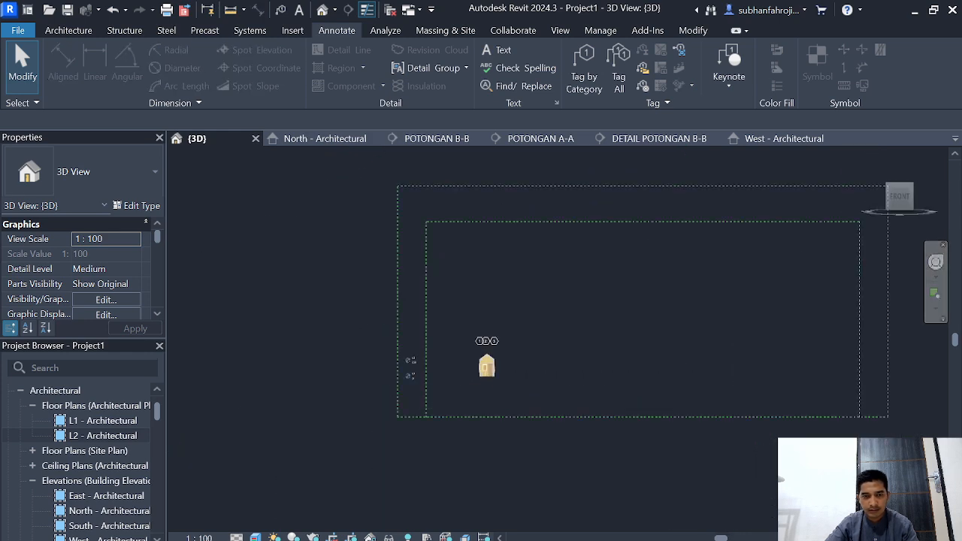
pyautogui.scroll(8, 487, 383)
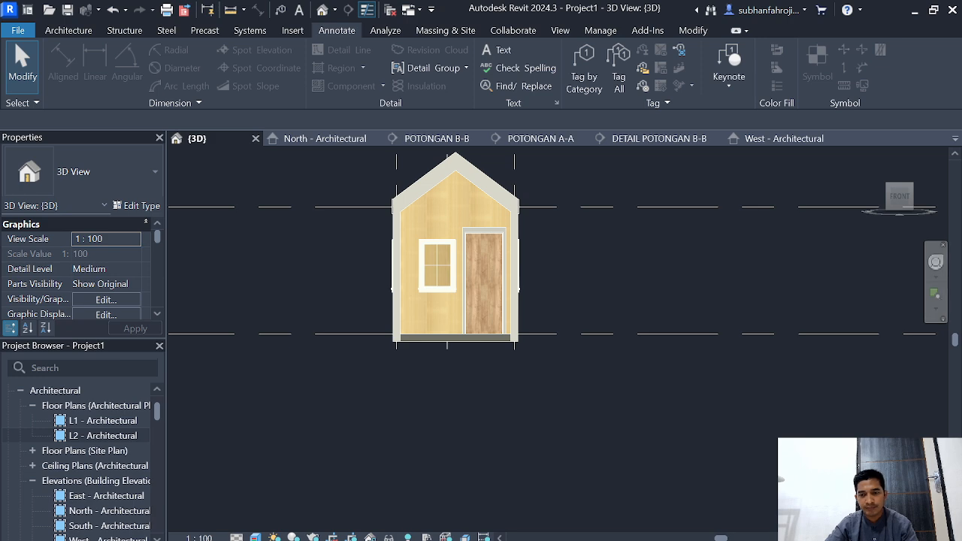
pyautogui.moveTo(668, 539)
pyautogui.click(668, 503)
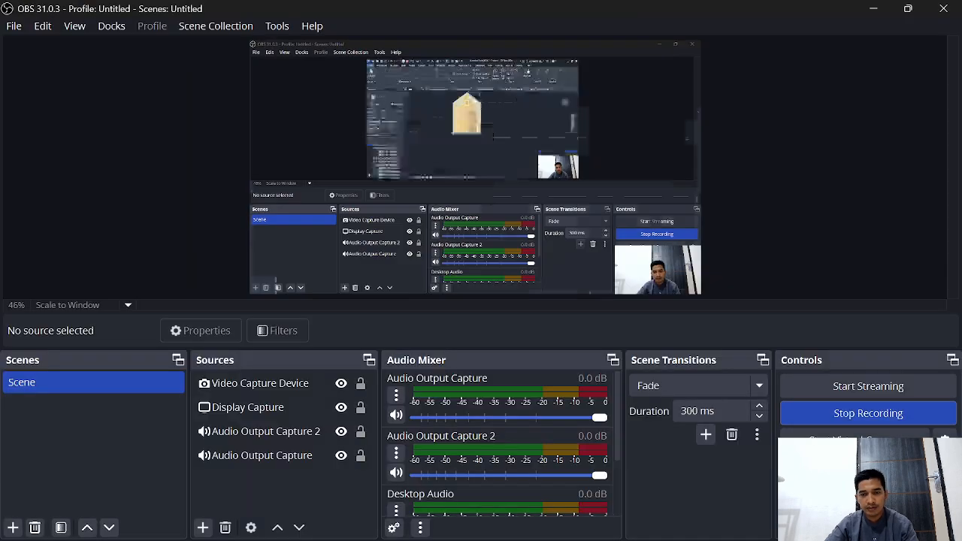